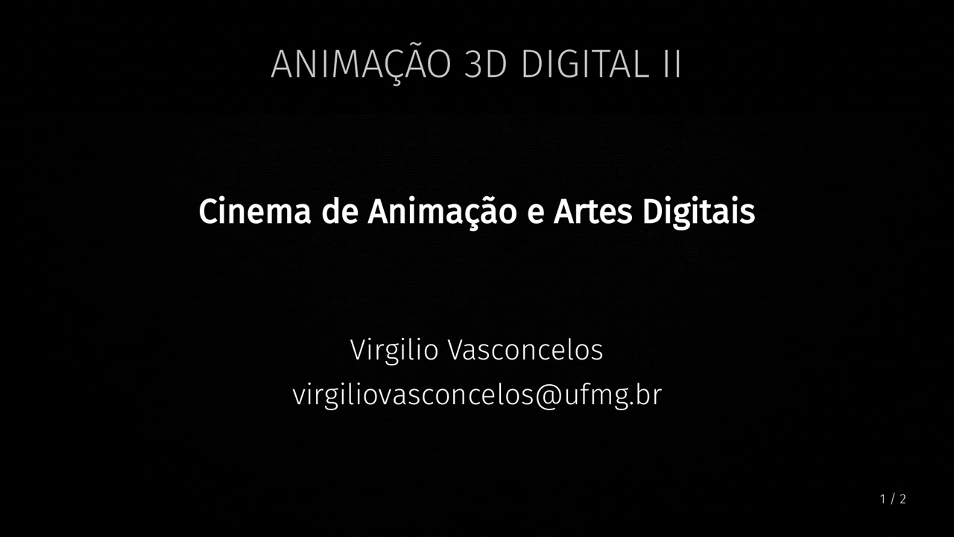
Advance the slideshow from slide 1/2 to slide 2/2, 'TEMAS DA AULA'
key(Right)
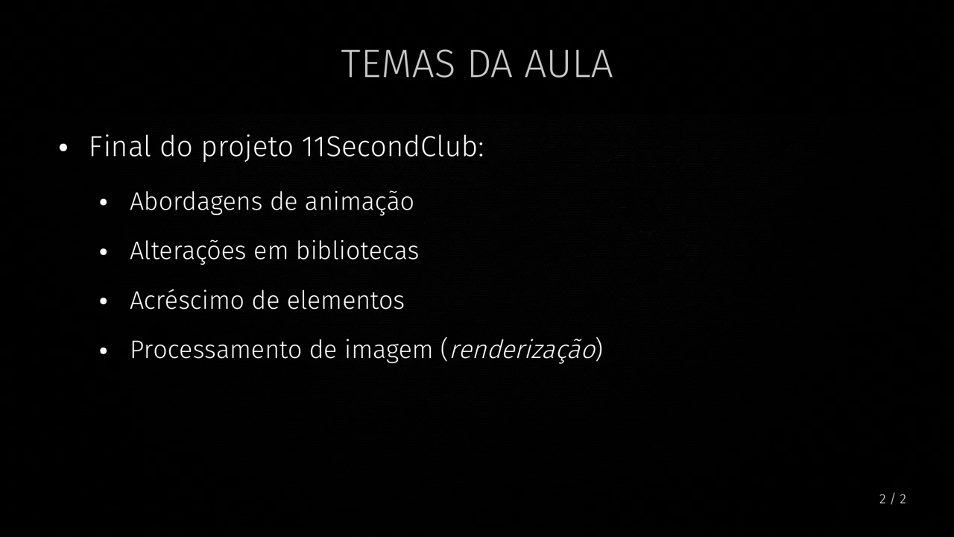
Exit the slideshow and play Virgilio_11SecClub_0001-0266.mkv in the left mpv player
click(444, 252)
click(445, 255)
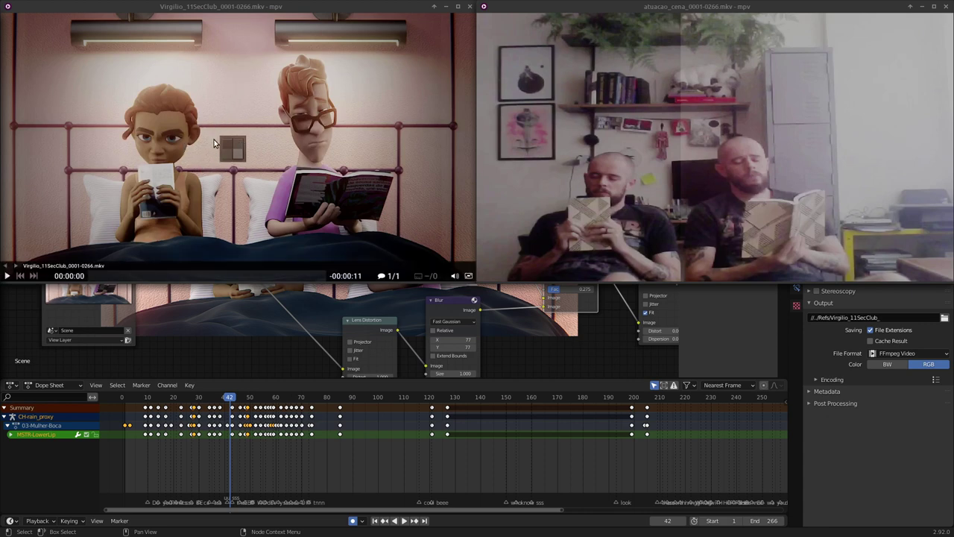
click(216, 170)
key(space)
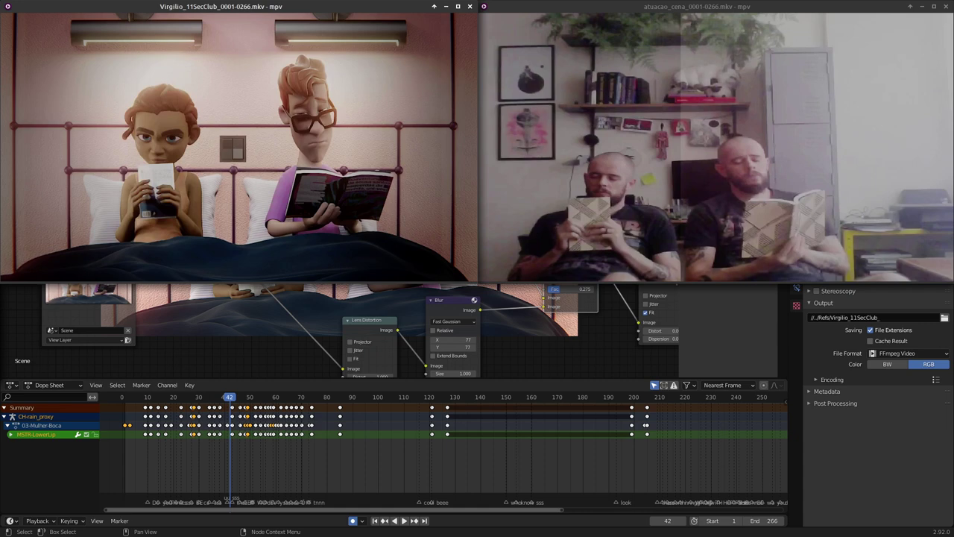
Play atuacao_cena_0001-0266.mkv in the right mpv player, then seek it back to 00:00:00
click(659, 11)
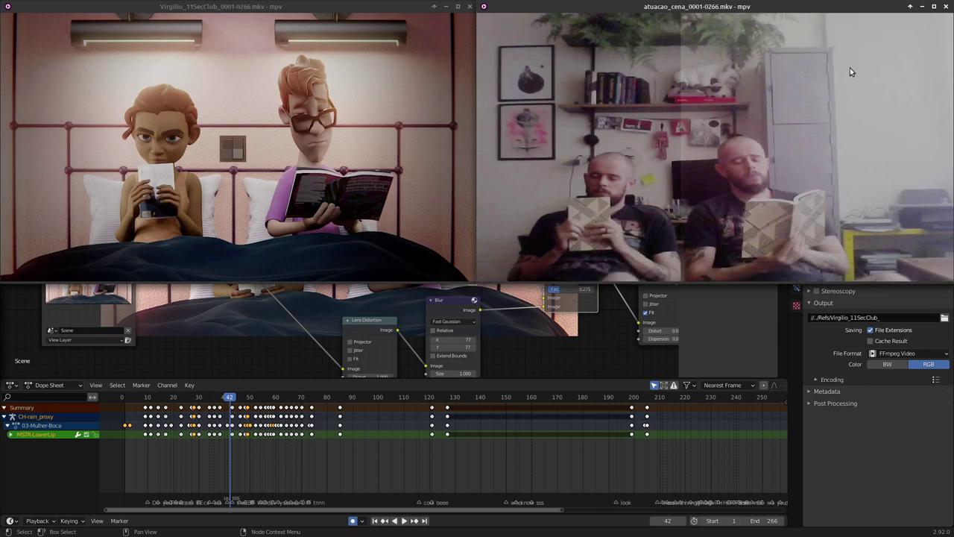
key(space)
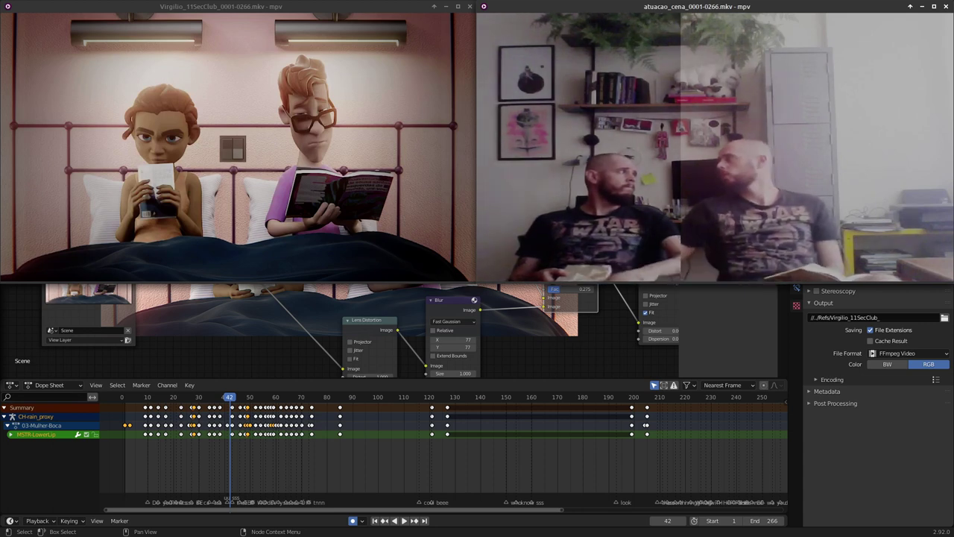
key(Right)
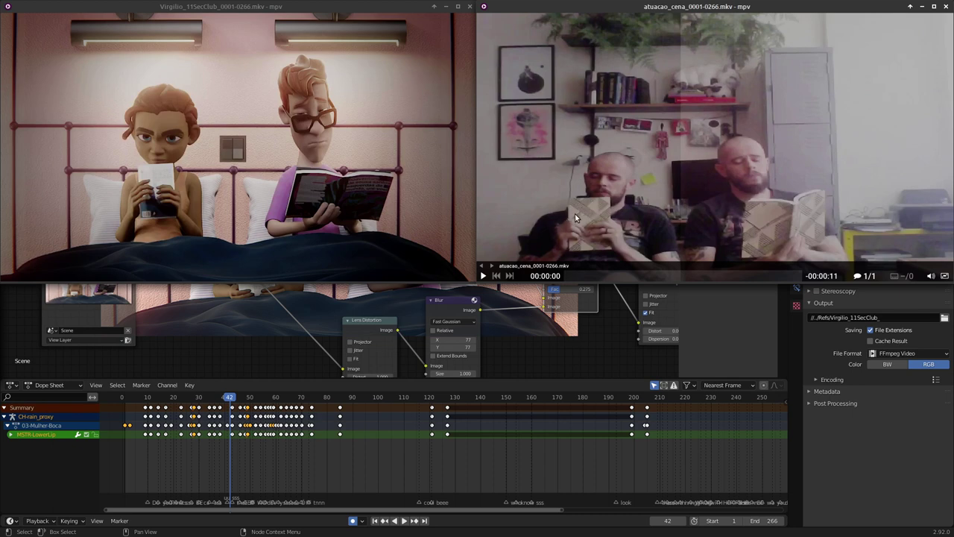
Play the live-action reference beside the render and pause it at about 00:00:05
mouse_move(577, 225)
key(space)
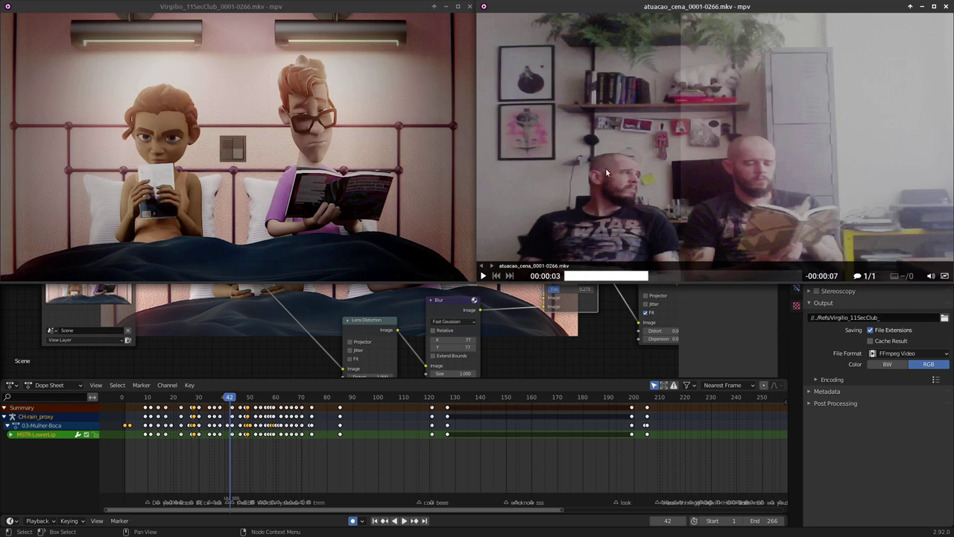
mouse_move(22, 218)
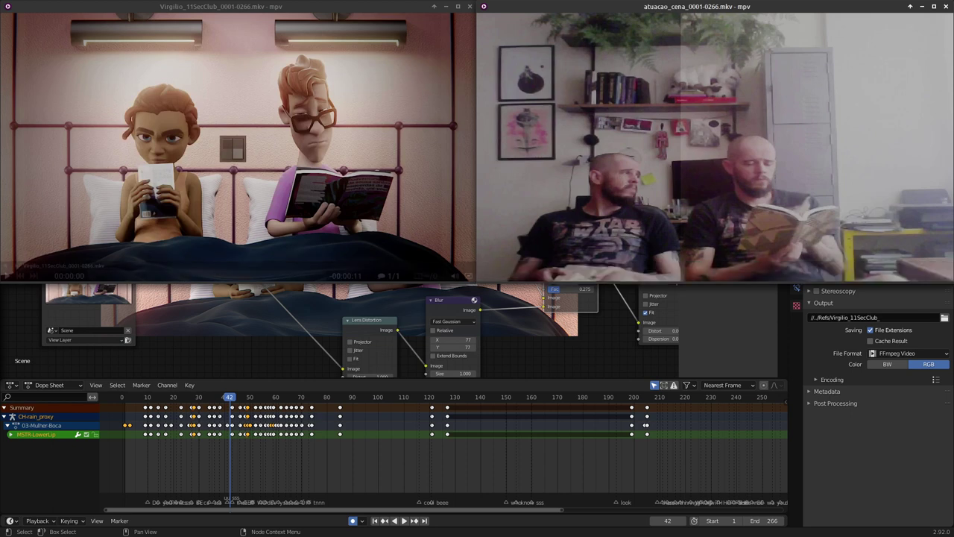
right_click(102, 188)
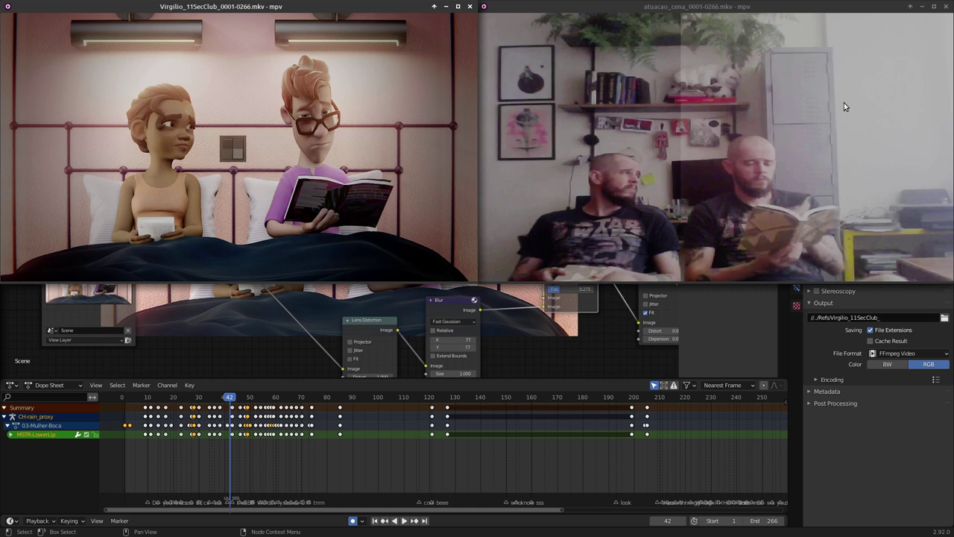
click(786, 177)
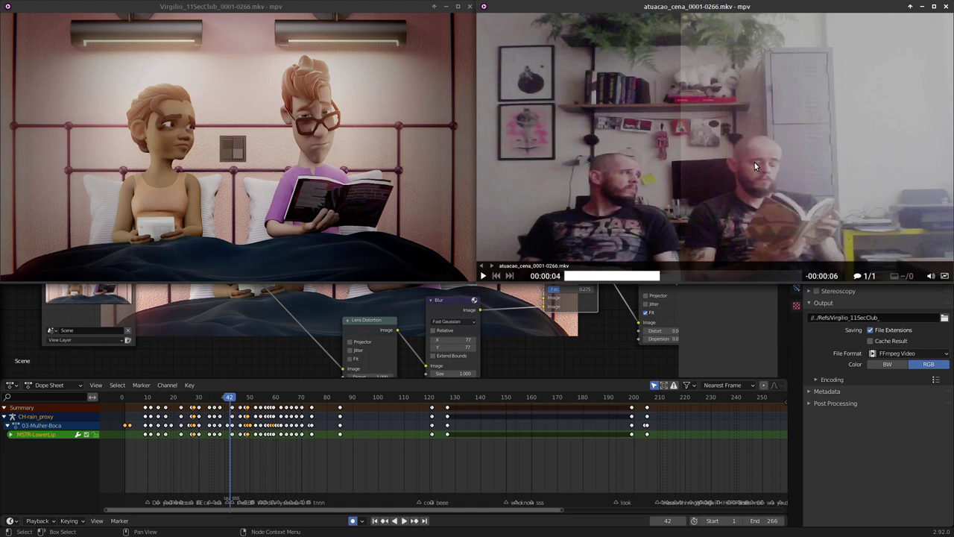
key(space)
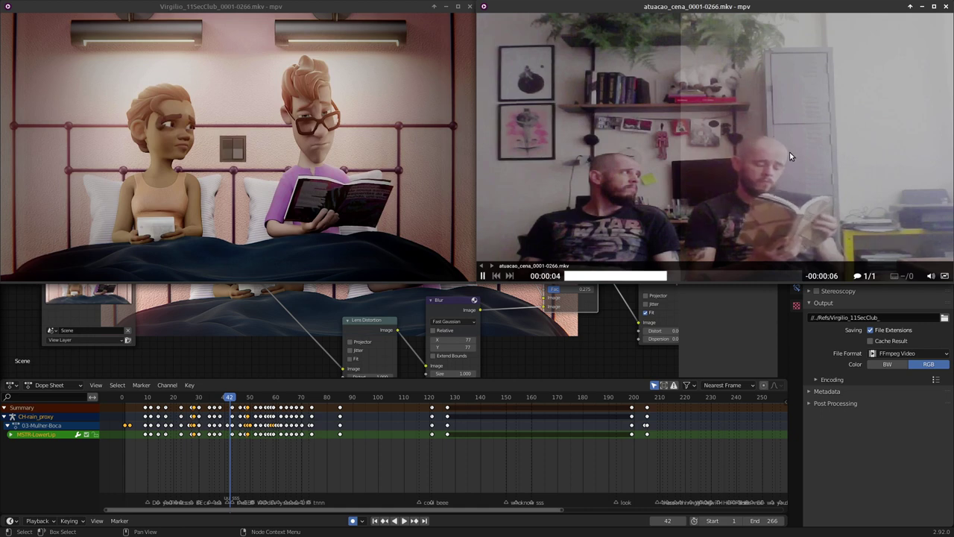
key(space)
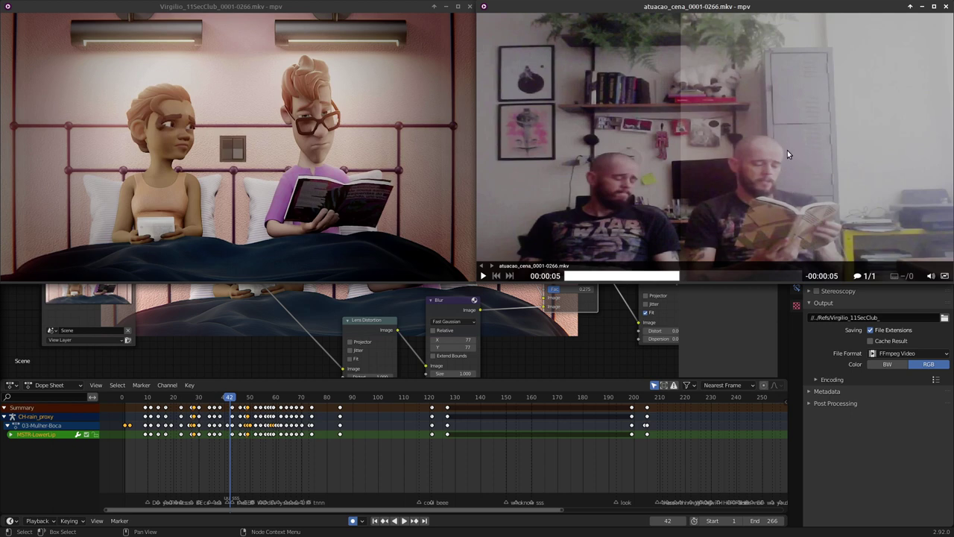
Play the rendered bedroom shot, then seek it back to about 00:00:04
click(292, 213)
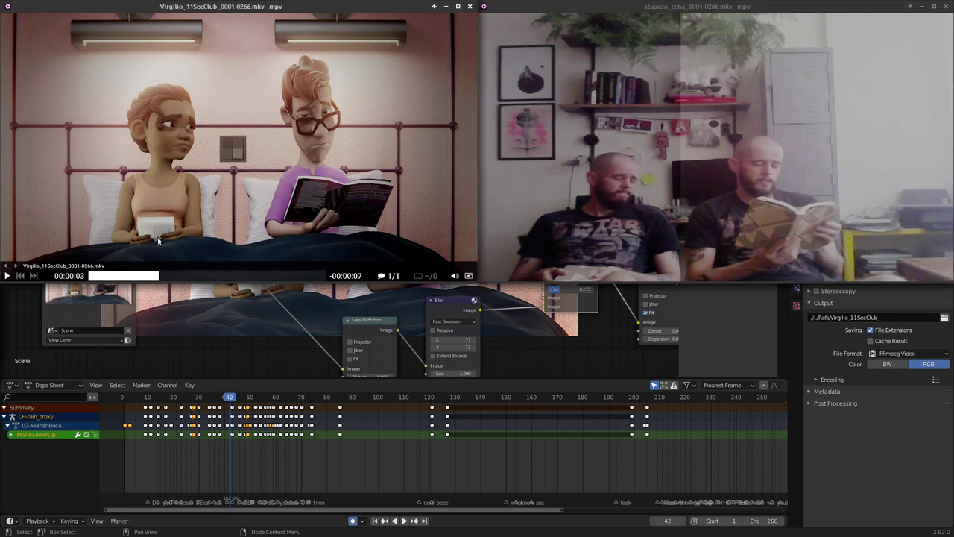
key(space)
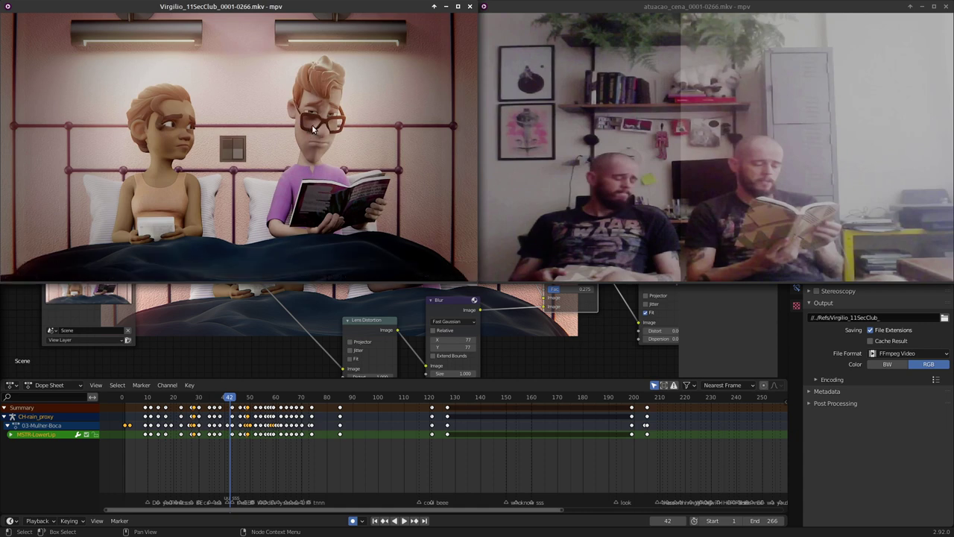
key(Right)
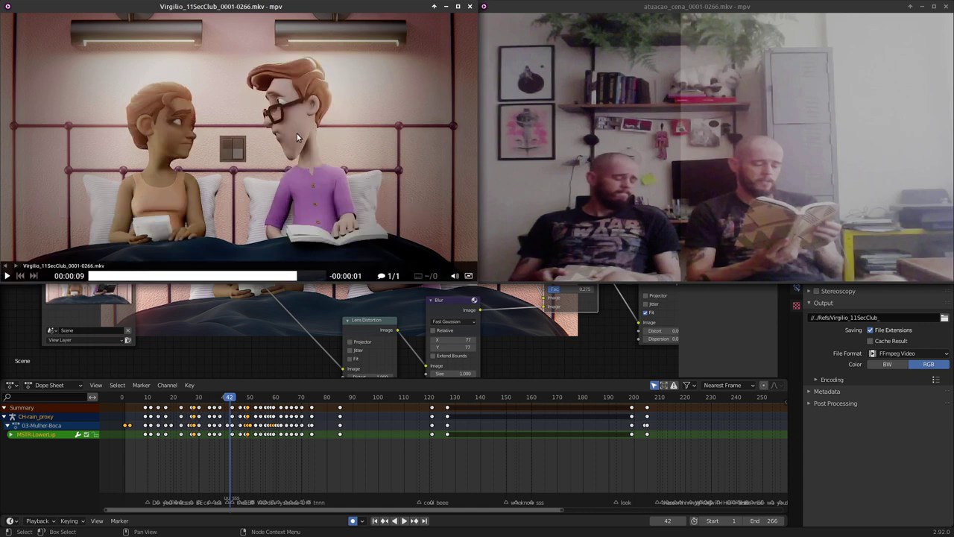
key(Left)
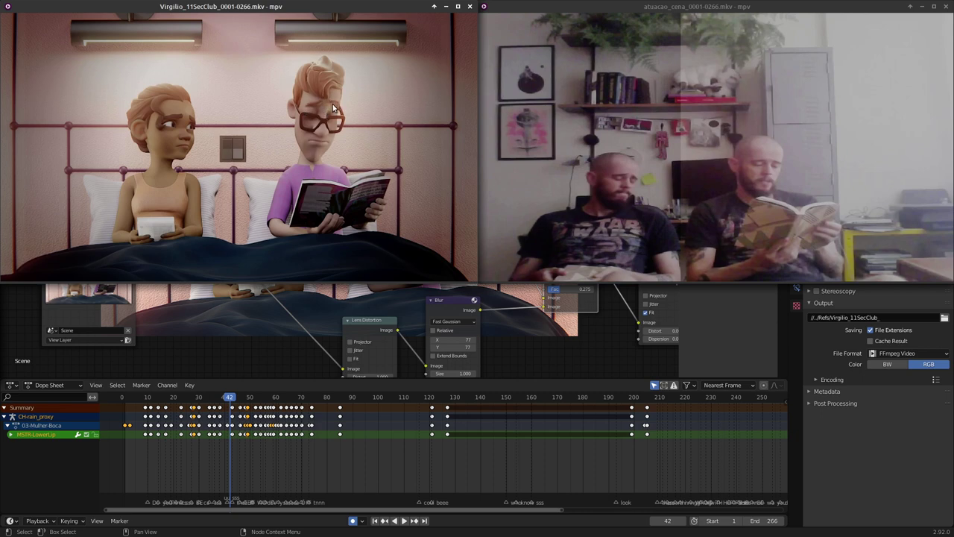
Step the paused render forward six frames through the boy's head turn near 00:00:04
key(period)
key(period)
key(period)
key(period)
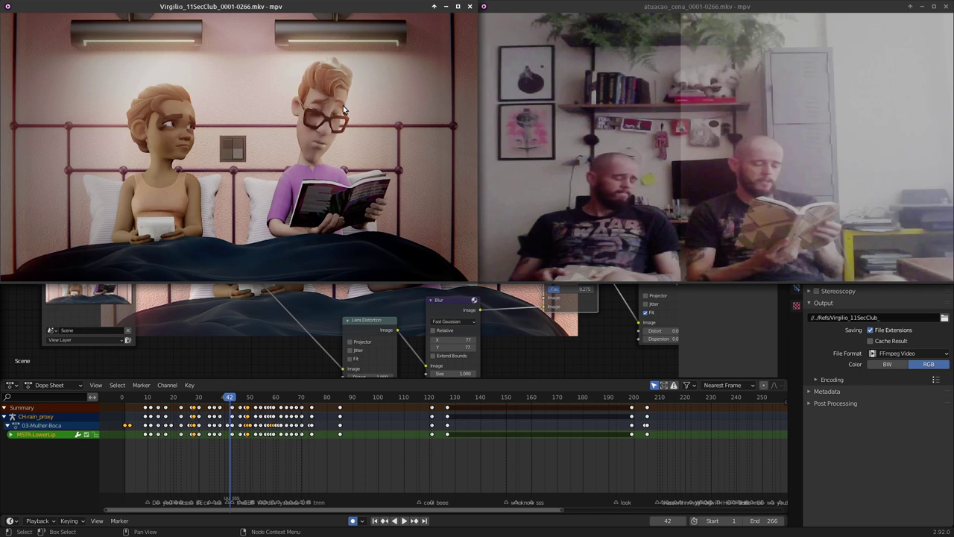
key(period)
key(period)
key(period)
key(period)
key(period)
key(period)
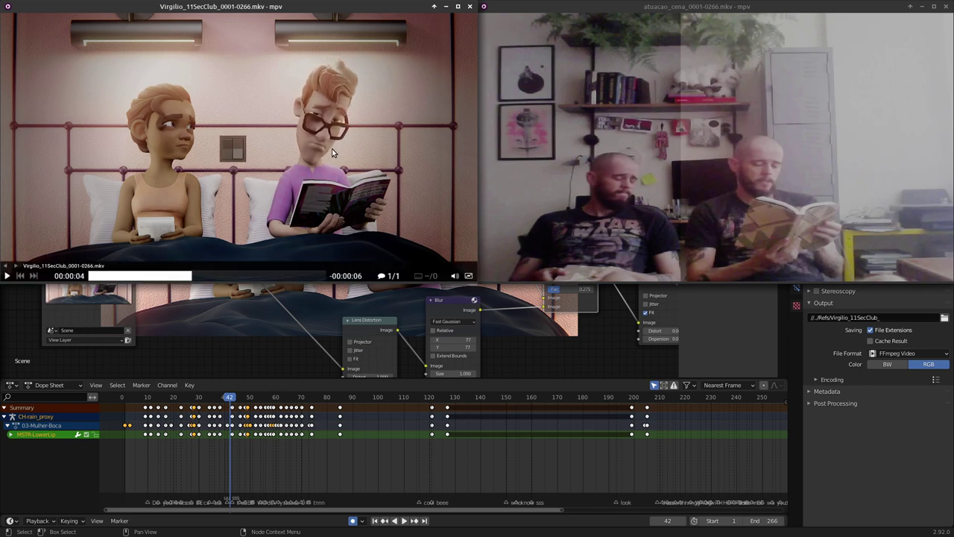
key(period)
key(period)
key(period)
key(period)
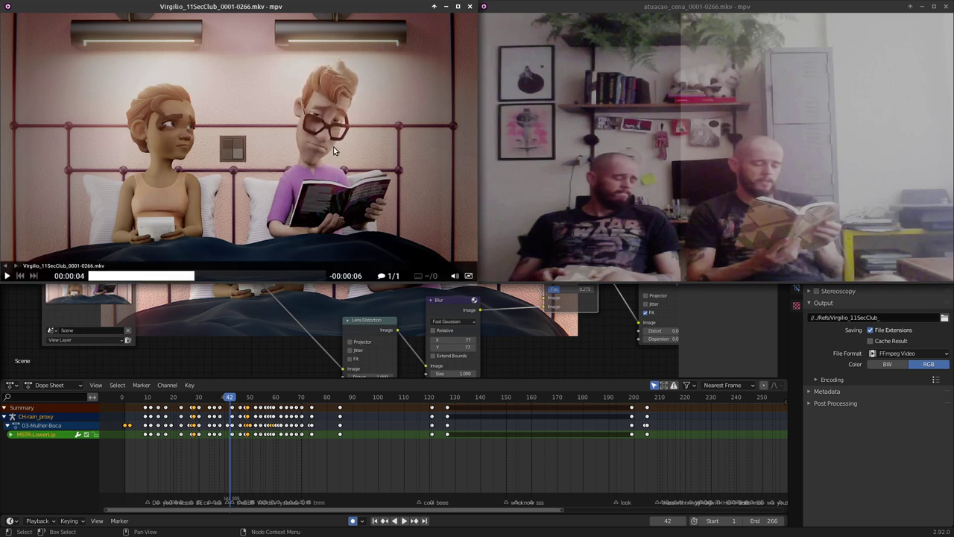
key(period)
key(period)
key(period)
key(period)
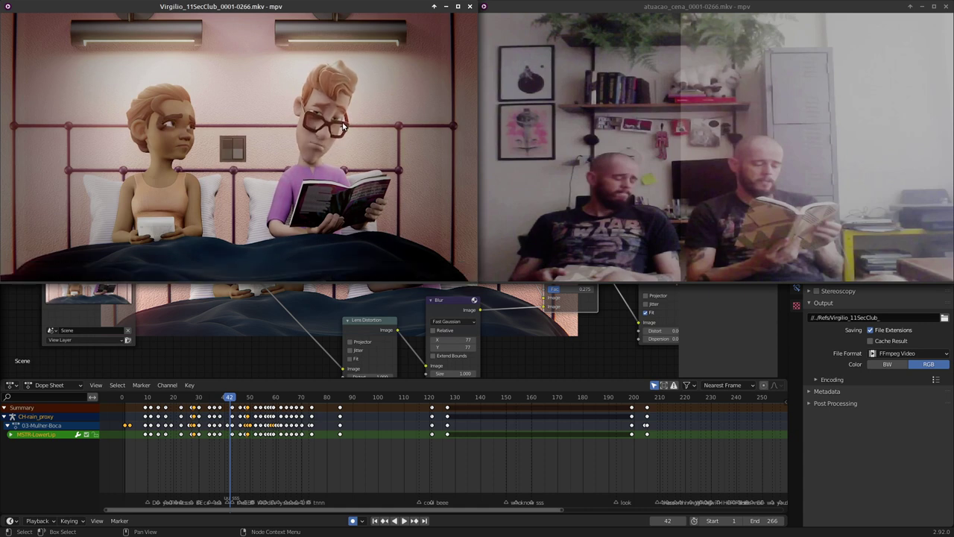
key(period)
key(period)
key(period)
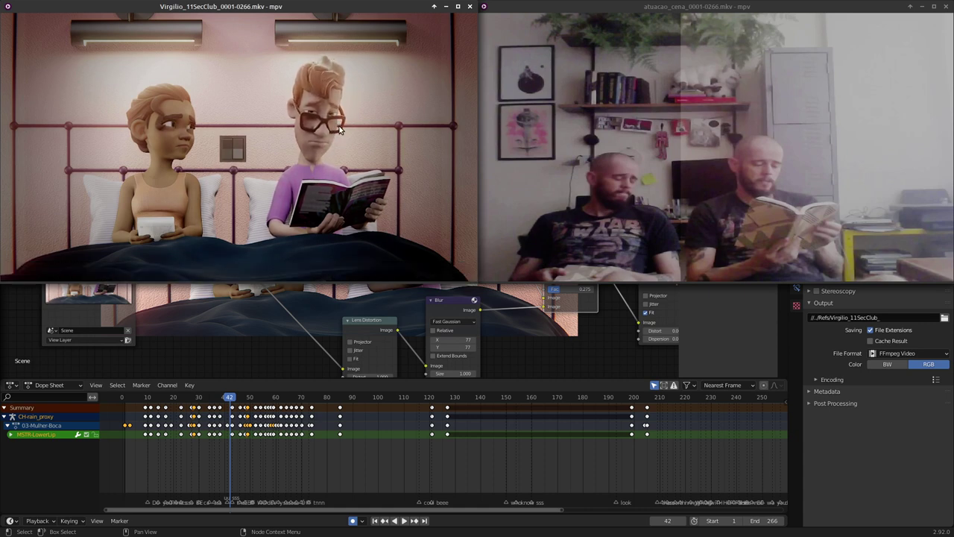
key(period)
key(period)
key(period)
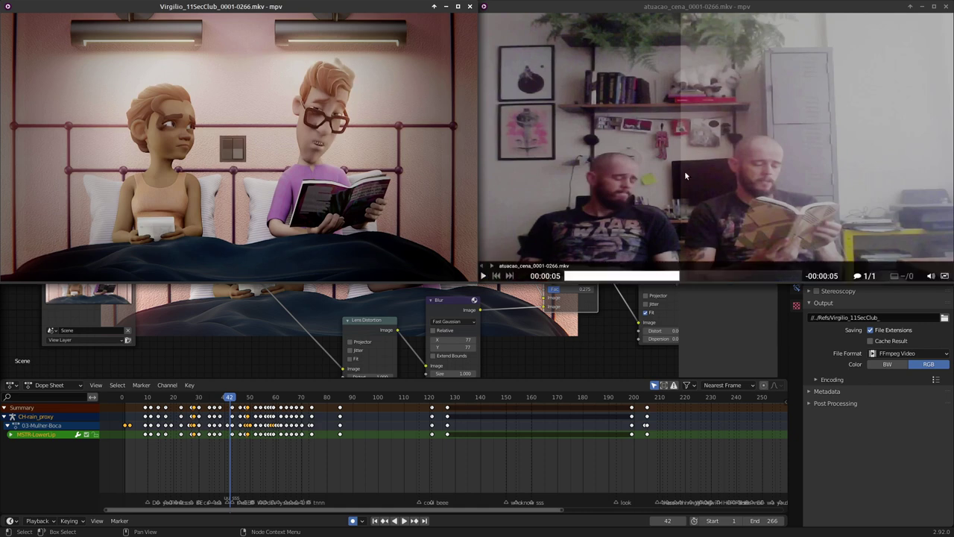
Play the live-action reference, pause it near 00:00:06, and refocus the rendered shot
click(662, 234)
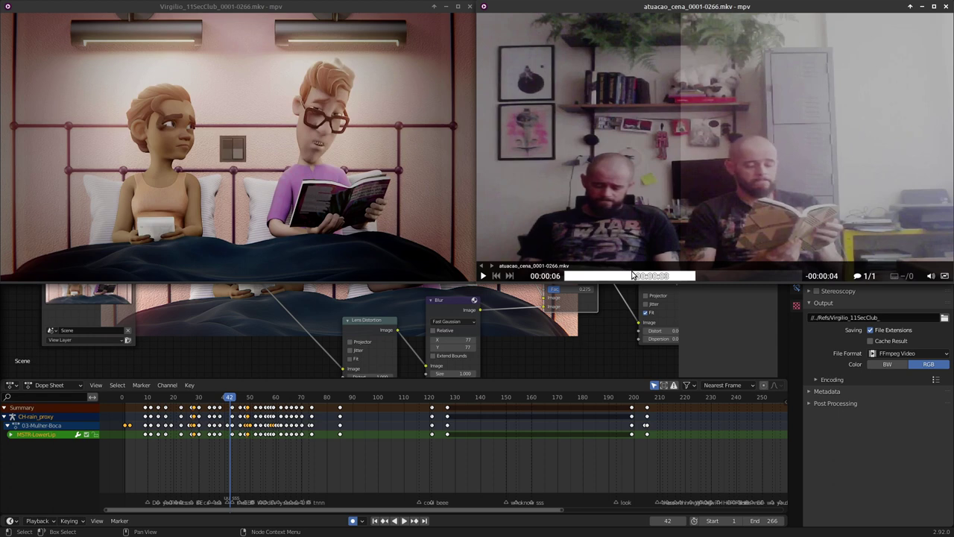
key(space)
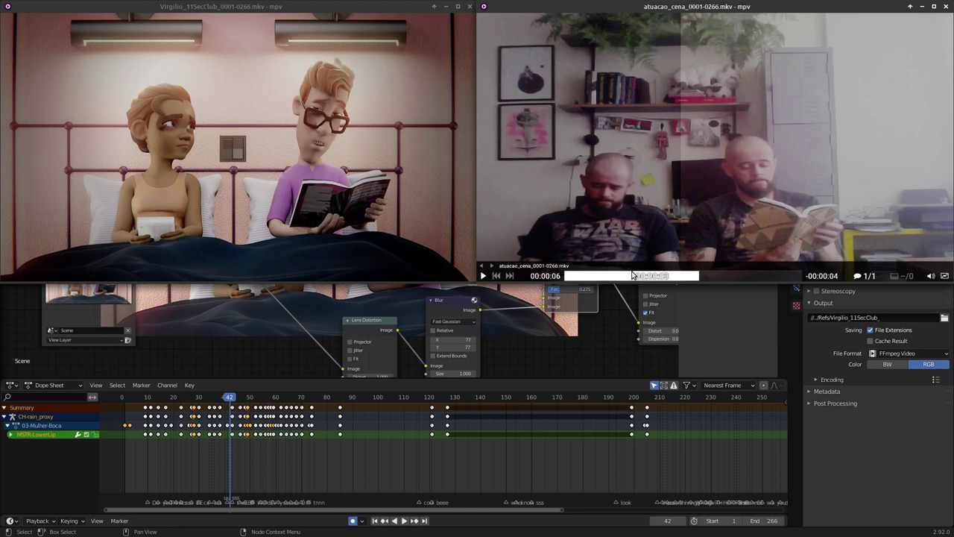
key(space)
click(272, 209)
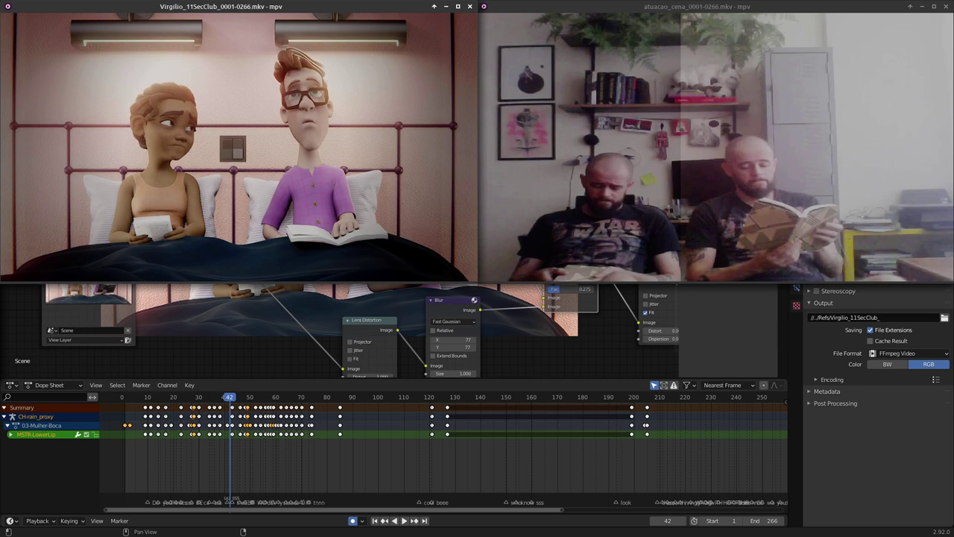
Play the rendered clip, then seek back to both characters reading in bed
key(space)
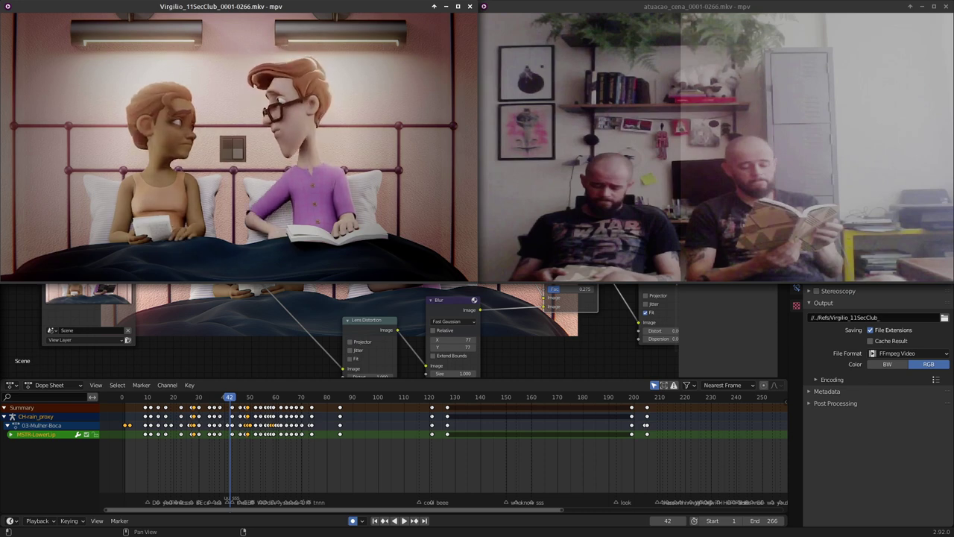
key(Left)
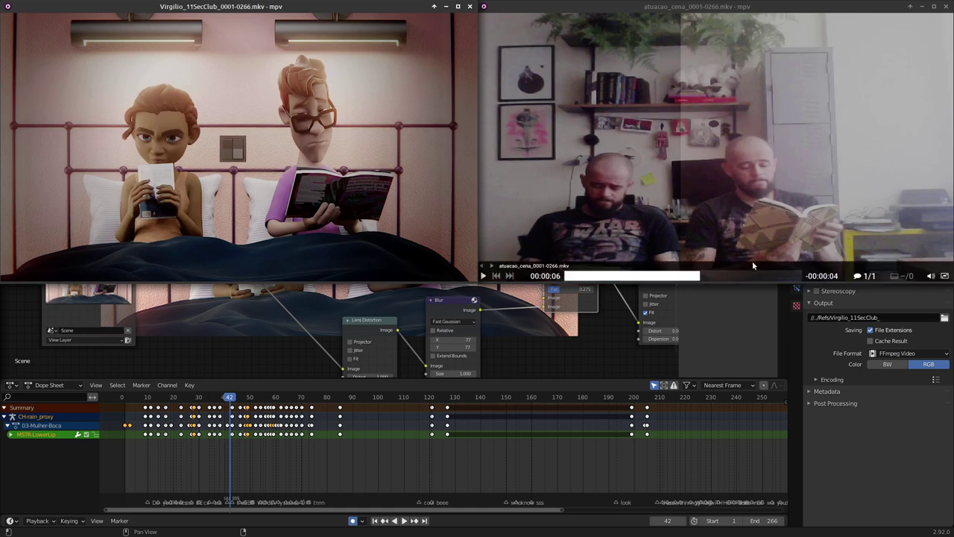
Play the acting reference briefly, seek back a few seconds, and pause it
click(779, 210)
key(space)
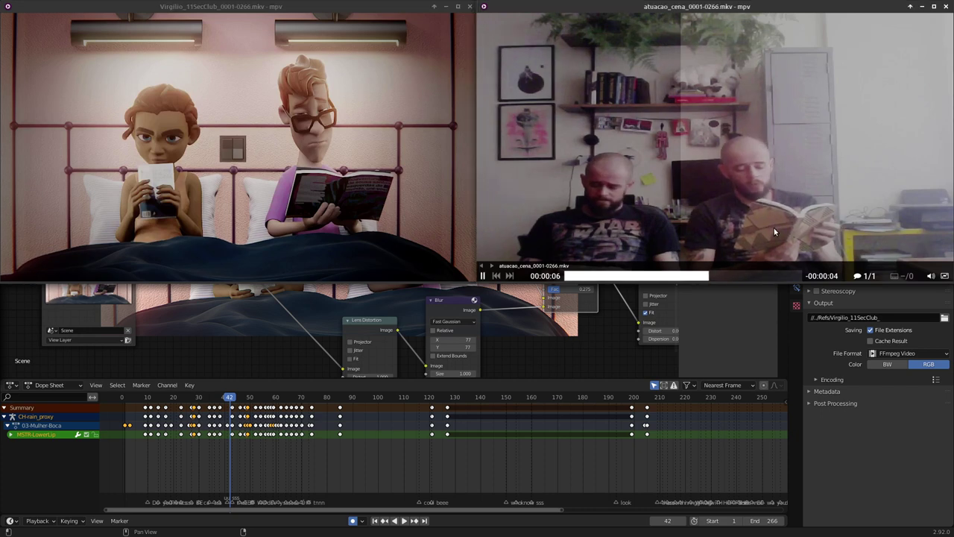
key(Left)
key(Left)
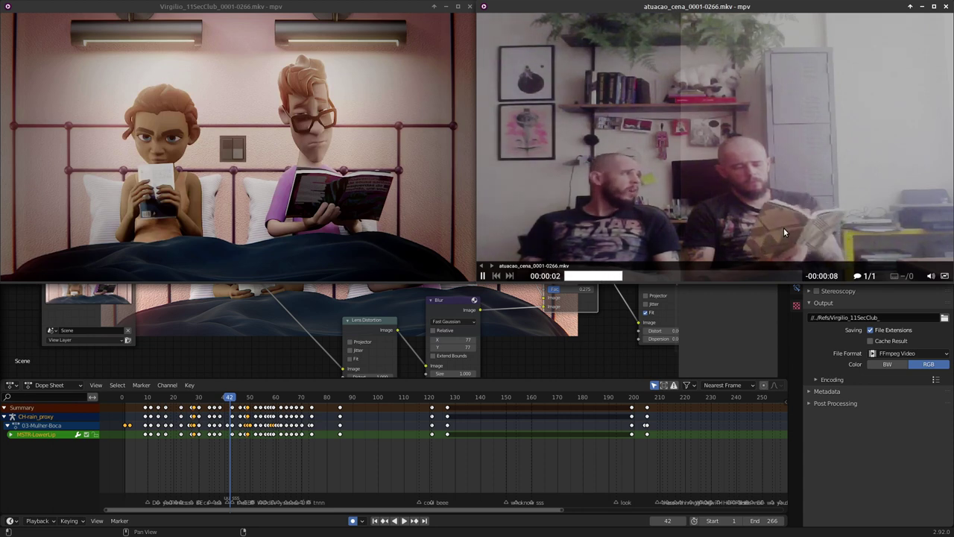
key(space)
key(space)
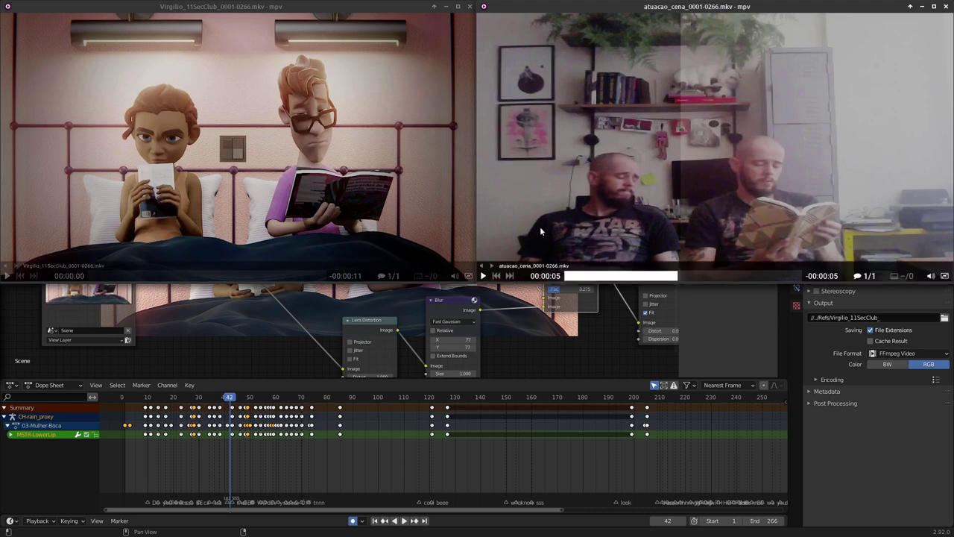
mouse_move(383, 203)
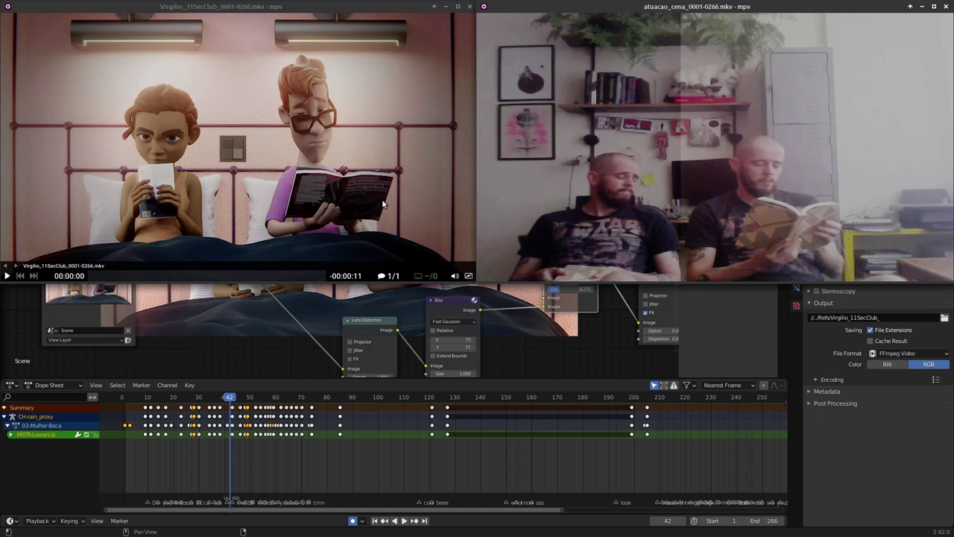
Play the rendered shot from 00:00:00, then return to the Blender project
click(119, 276)
click(90, 276)
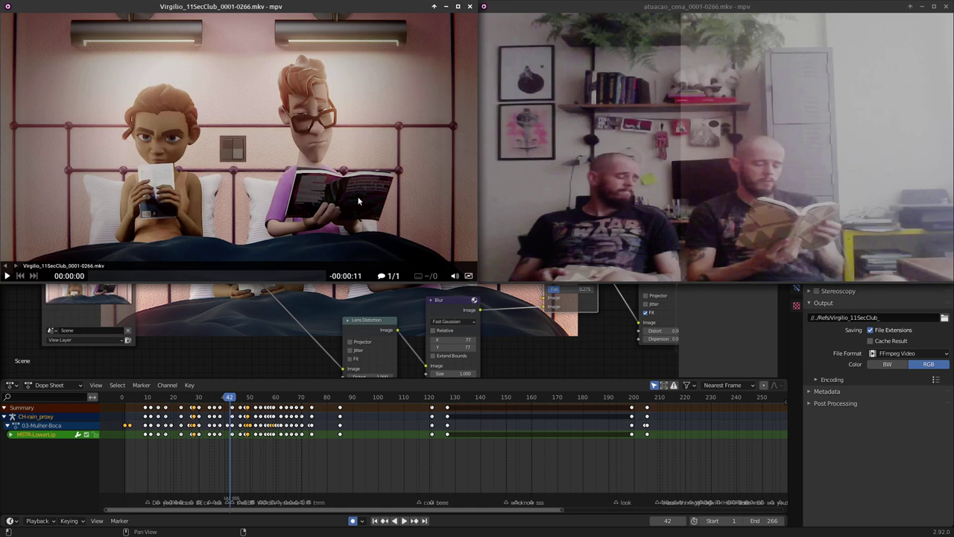
key(space)
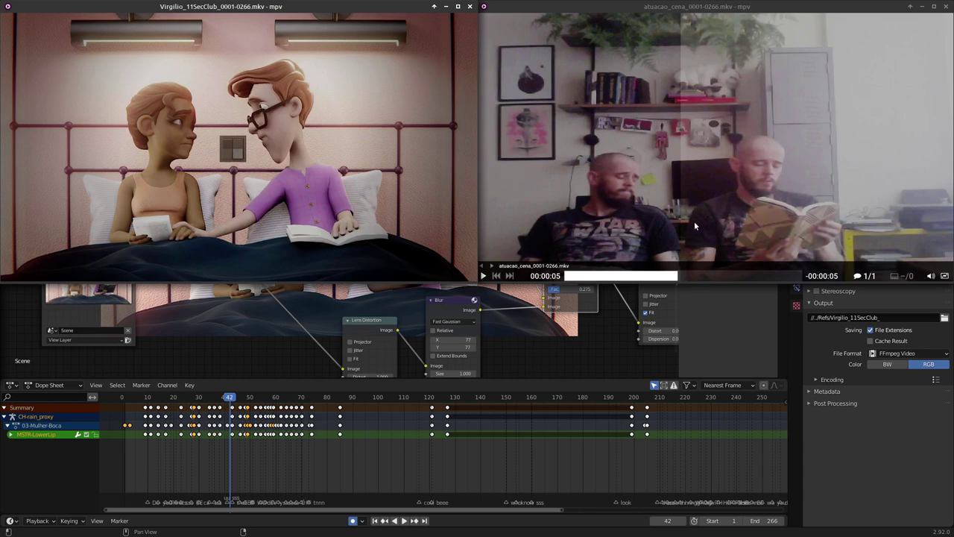
click(852, 449)
Switch to the Layout workspace, frame both characters in the camera view, and select the man's head control
click(139, 7)
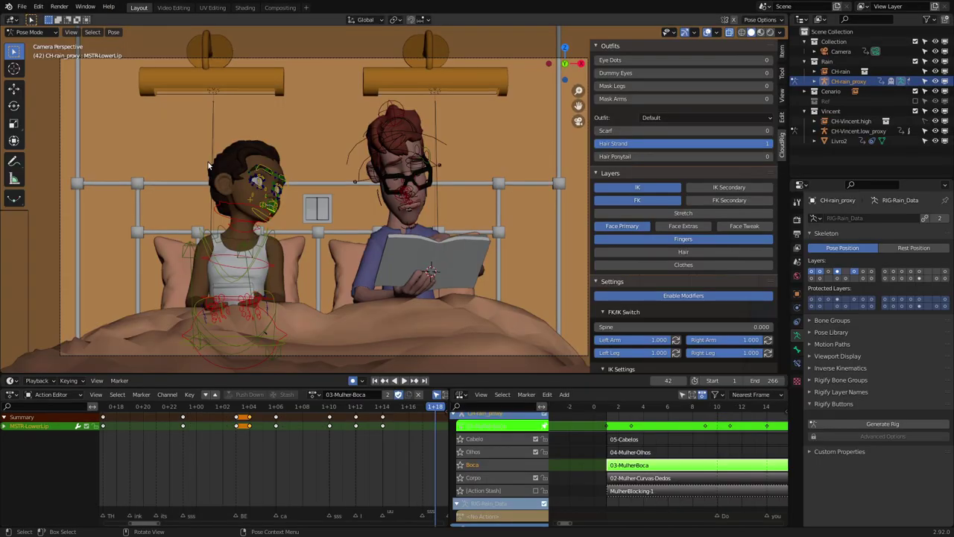
scroll(399, 244, up, 2)
scroll(403, 218, up, 2)
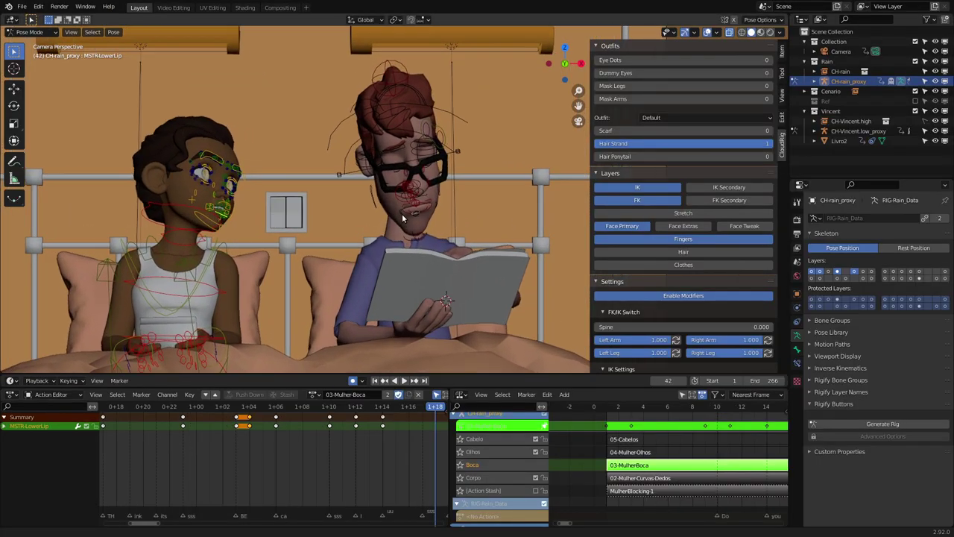
scroll(402, 218, up, 2)
shift+middle_drag(375, 220, 430, 213)
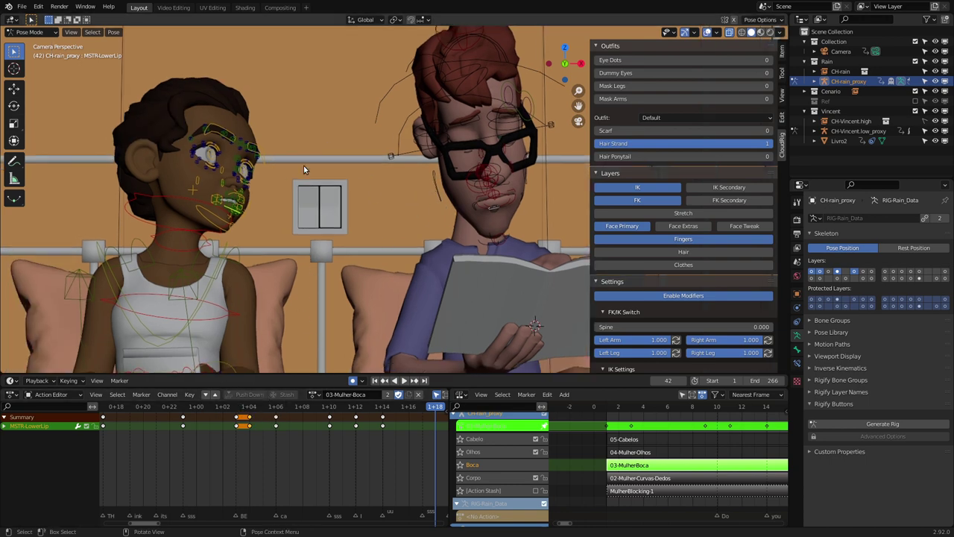
click(408, 137)
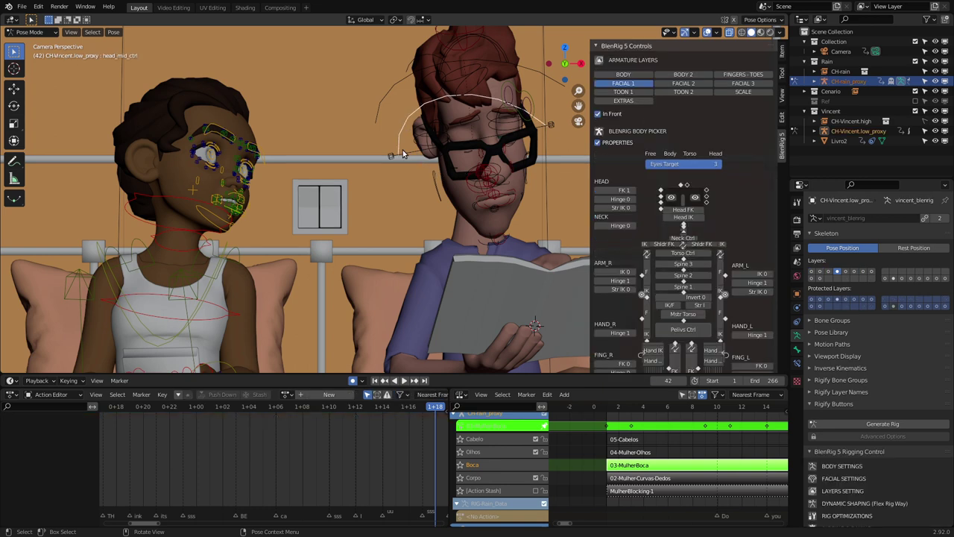
Include the Ref collection and exclude the Cenario bedroom set collection in the Outliner
scroll(377, 171, down, 3)
scroll(364, 231, down, 1)
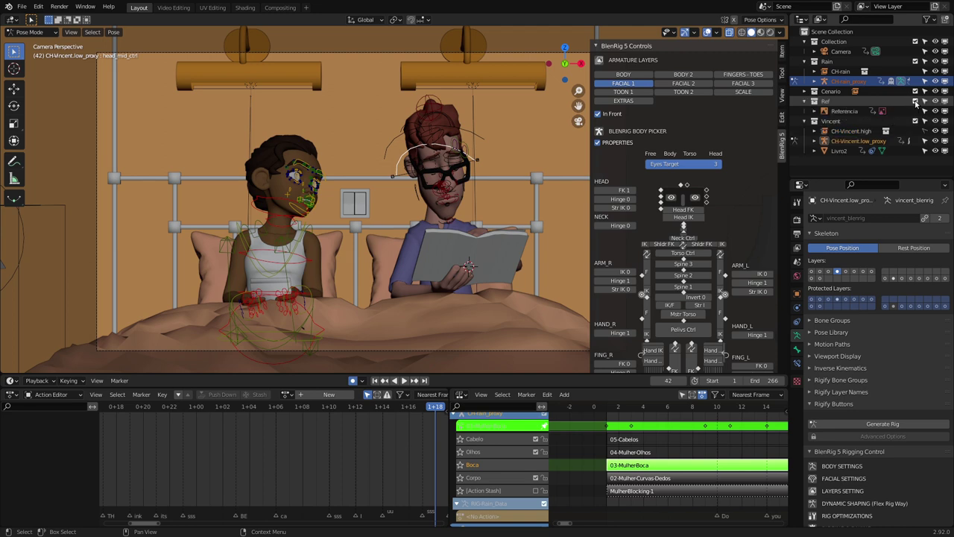
click(915, 100)
click(916, 91)
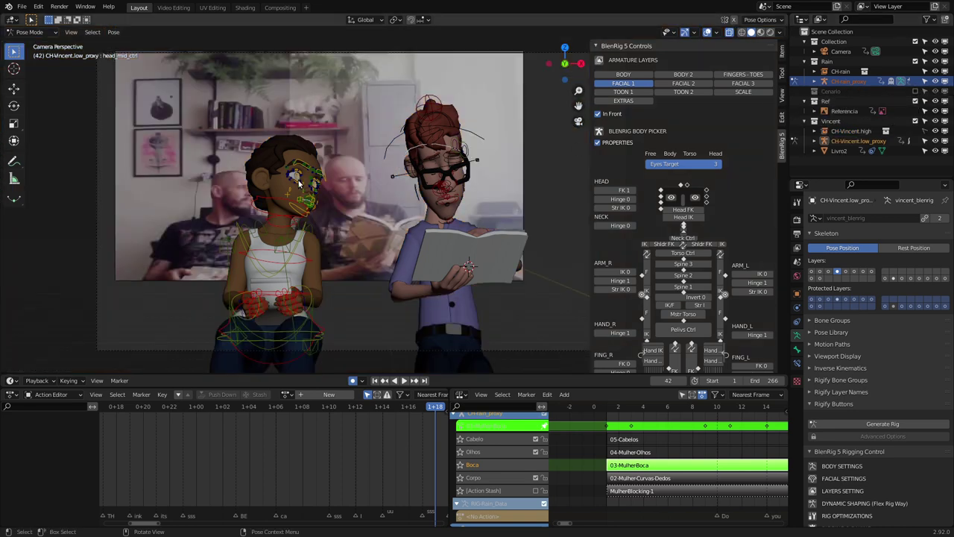
Raise the Referencia video plane to Z 2.2684 m, then put Rain's rig back in Pose Mode
click(845, 111)
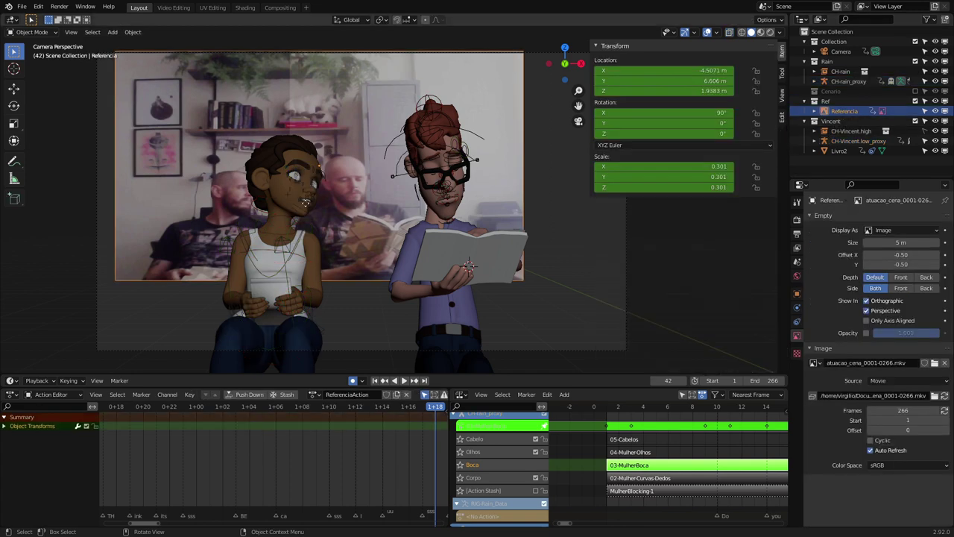
key(g)
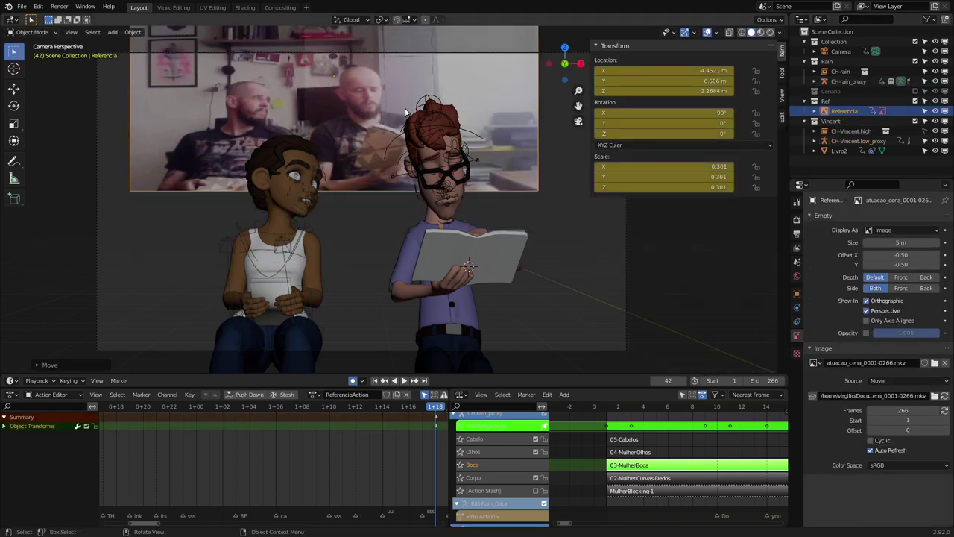
scroll(339, 183, up, 2)
scroll(339, 177, up, 2)
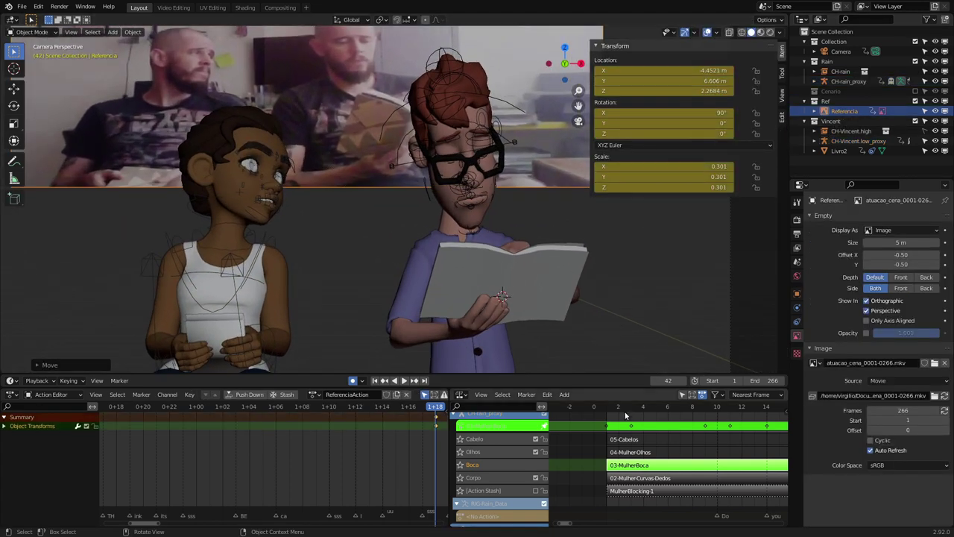
click(254, 261)
key(ctrl+Tab)
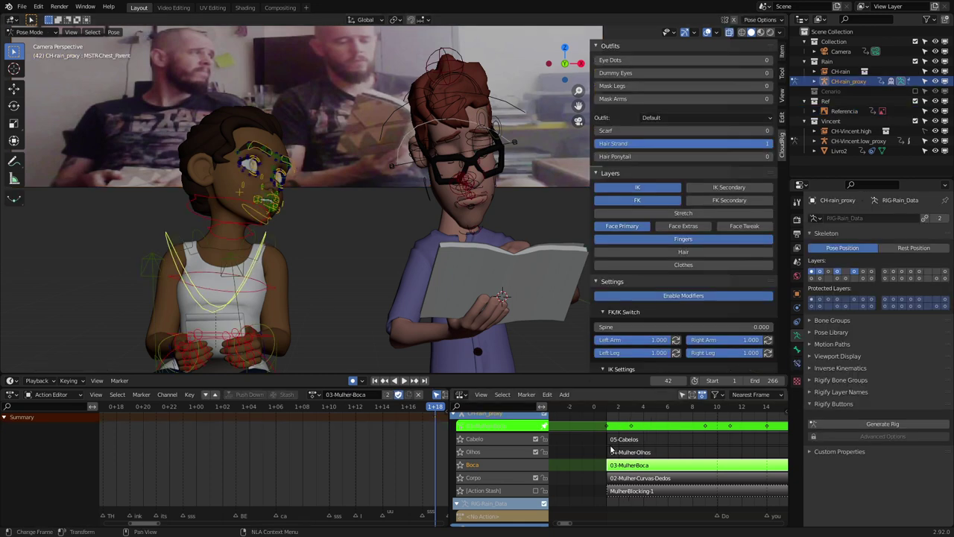
Tweak the 02-Mulher-Curvas-Dedos strip, scrub back to frame 29, and exit tweak mode
click(641, 482)
key(Tab)
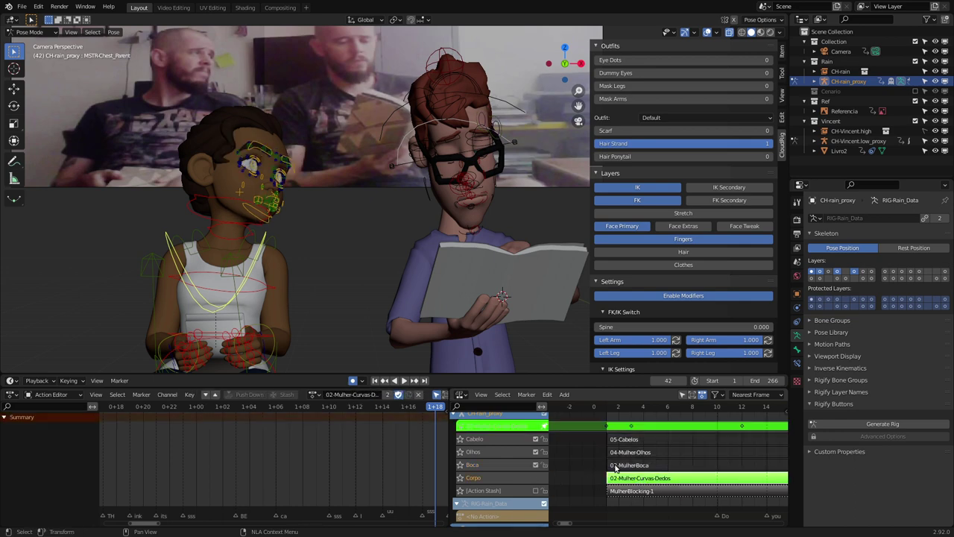
drag(343, 412, 275, 412)
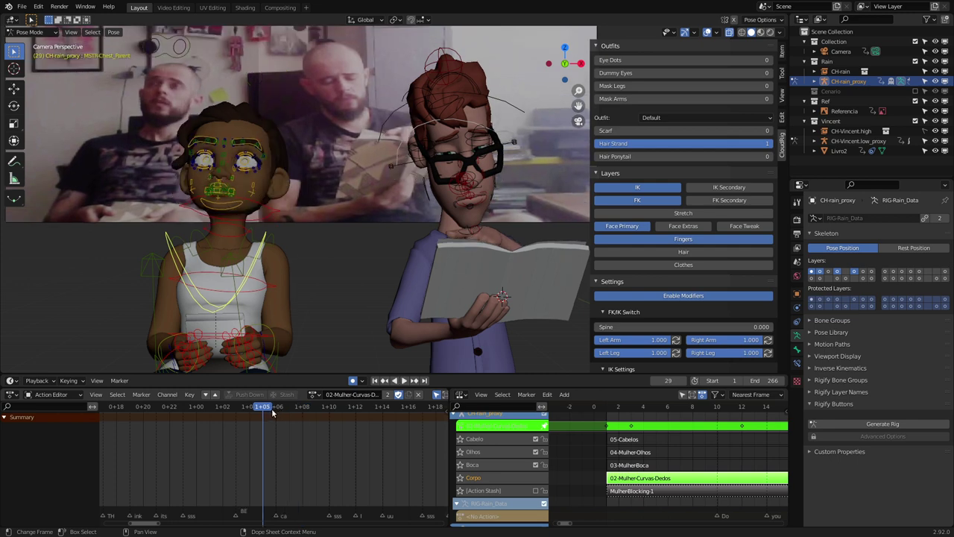
key(Tab)
Select the 03-MulherBoca, 04-Mulher-Olhos and 05-Cabelos strips, entering tweak mode on 05-Cabelos
click(642, 466)
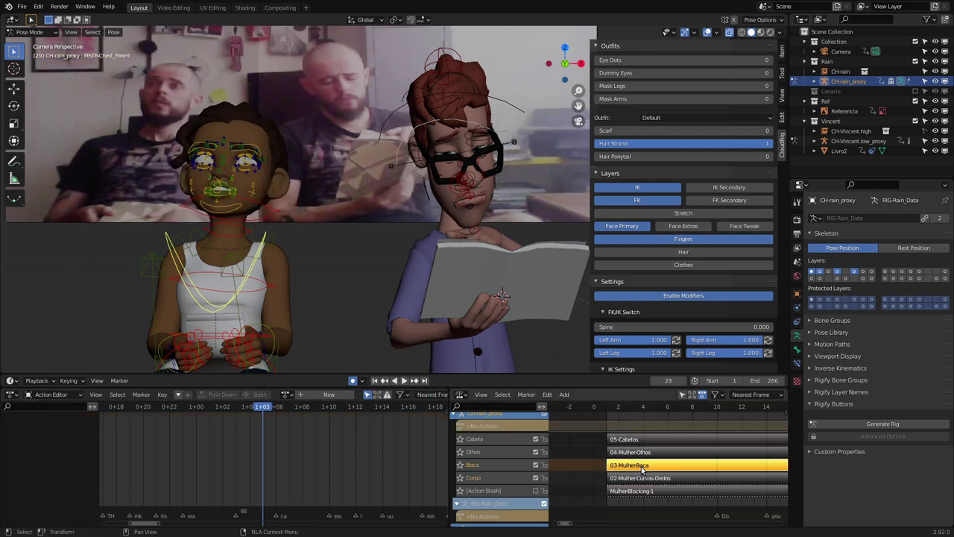
click(645, 453)
click(648, 440)
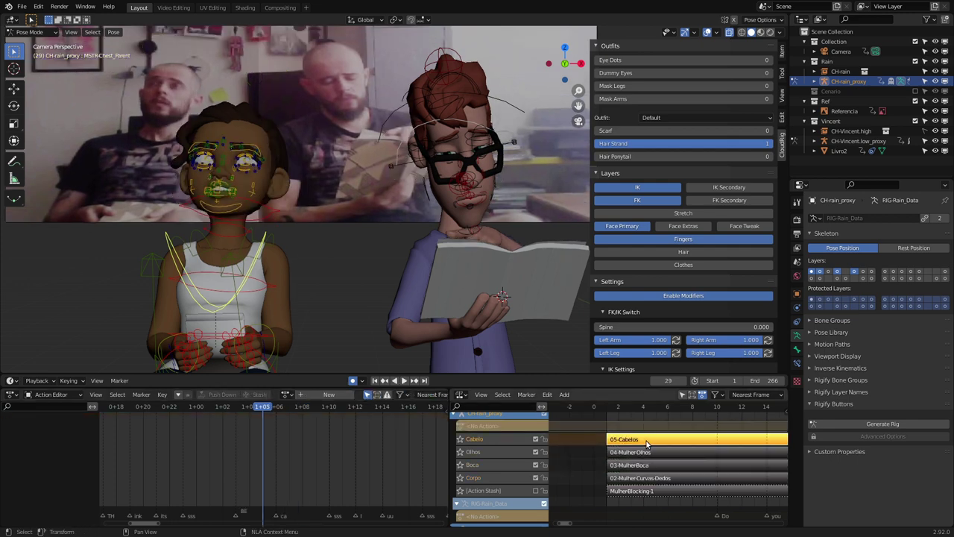
key(Tab)
key(Tab)
scroll(458, 444, up, 1)
Collapse Rain's tracks, select Vincent's head control, and select his 01-Homem-corpo-blocking, 02-Homem-corpo-Spline and 03-Homem-rosto strips
click(454, 435)
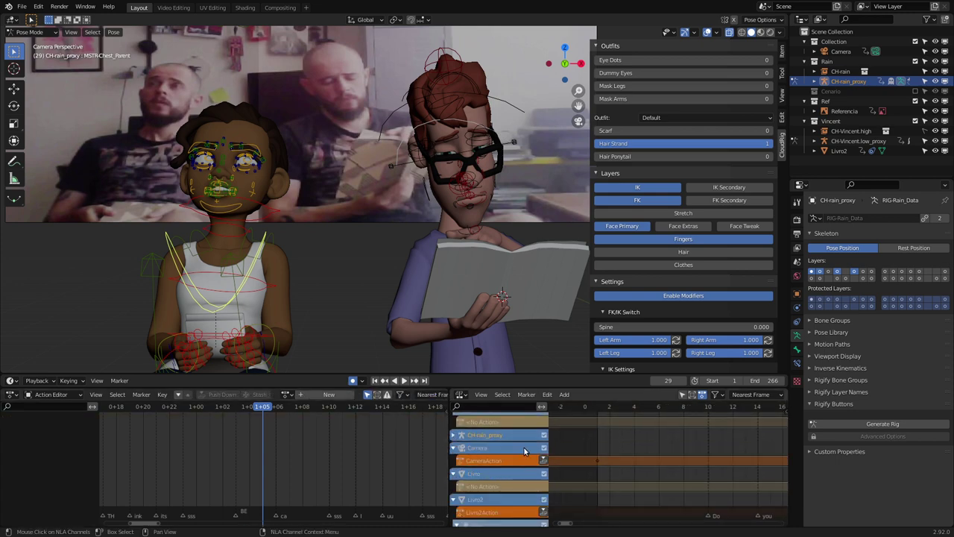
scroll(515, 484, up, 3)
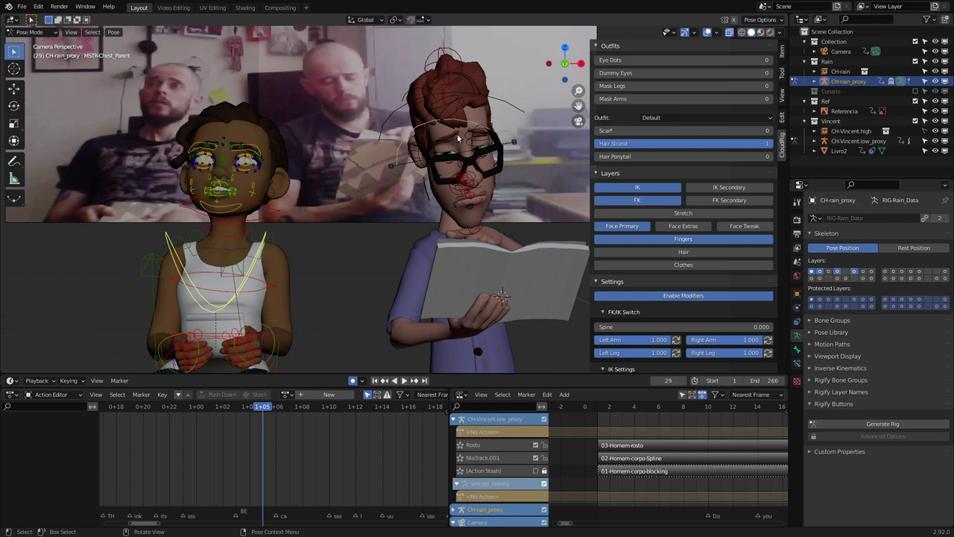
click(512, 106)
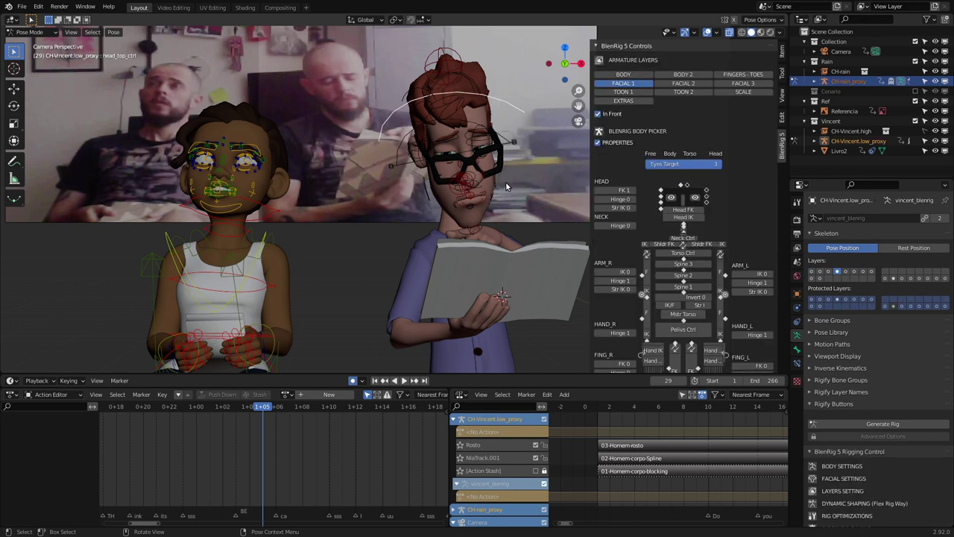
click(646, 476)
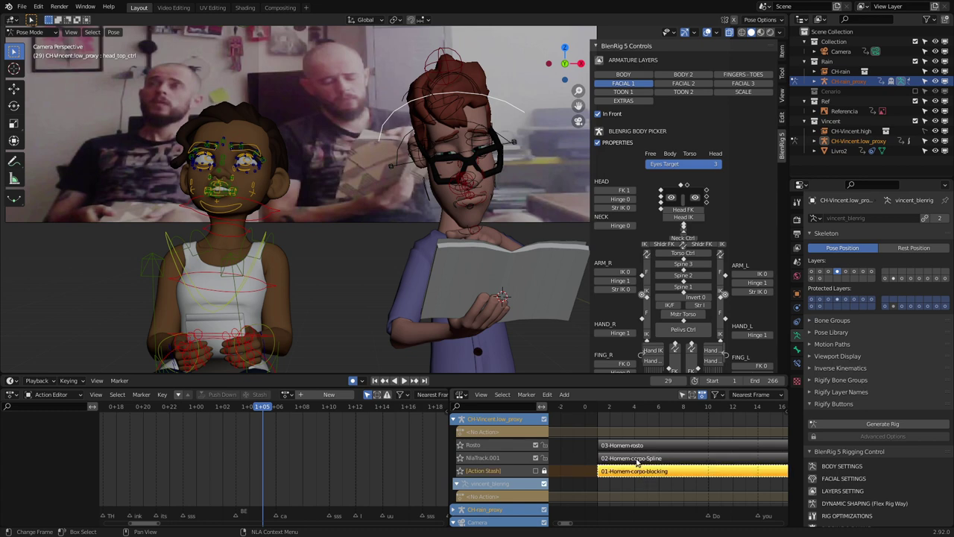
click(639, 462)
click(641, 446)
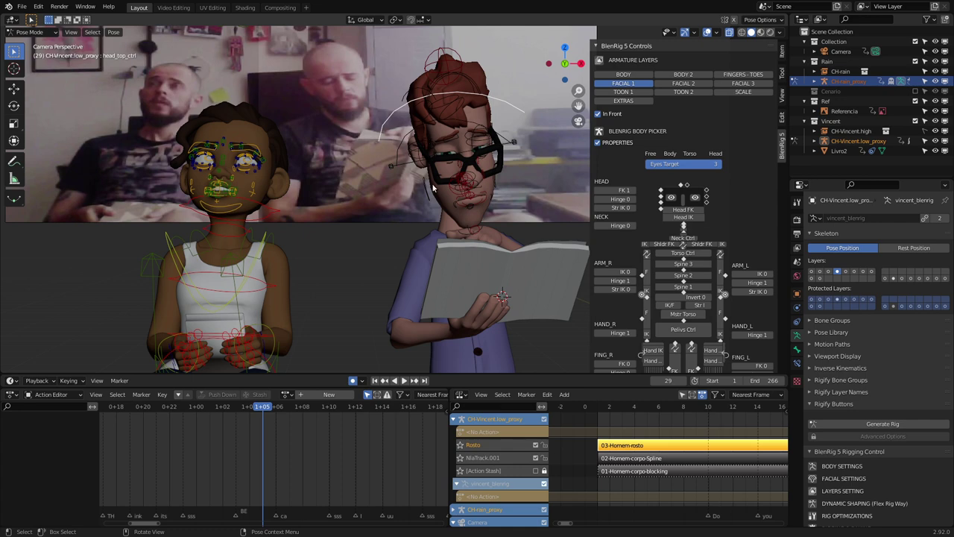
Play the shot from frame 29, stop back at 29, and make the girl's rig active
key(space)
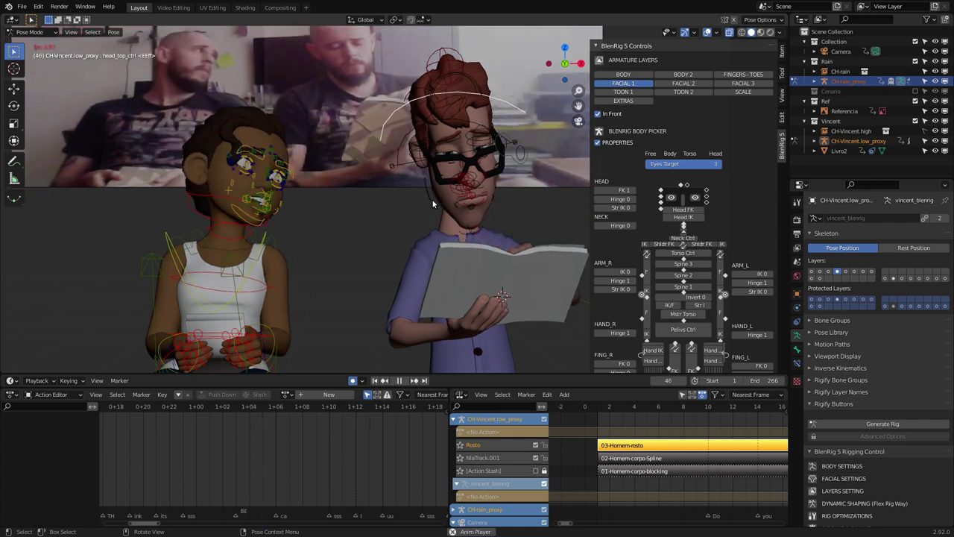
key(Escape)
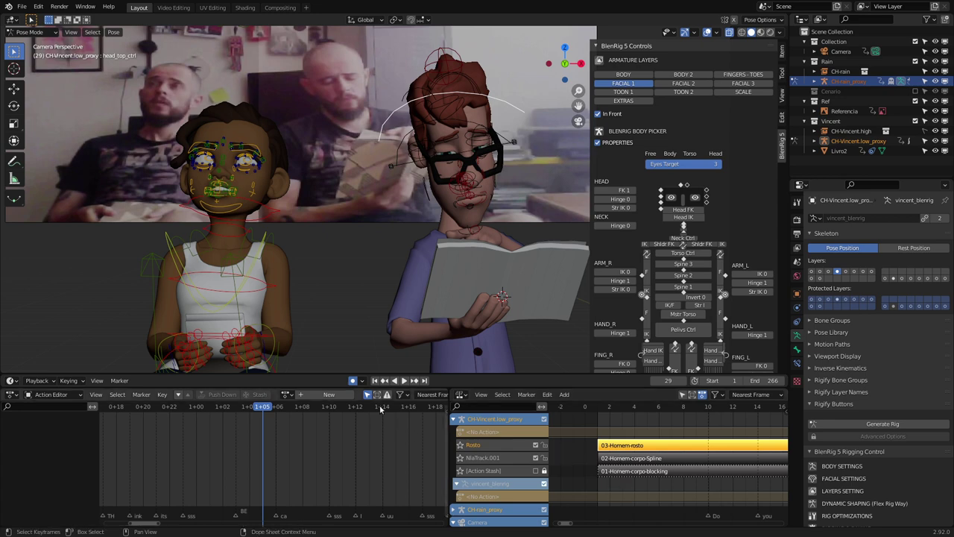
click(270, 215)
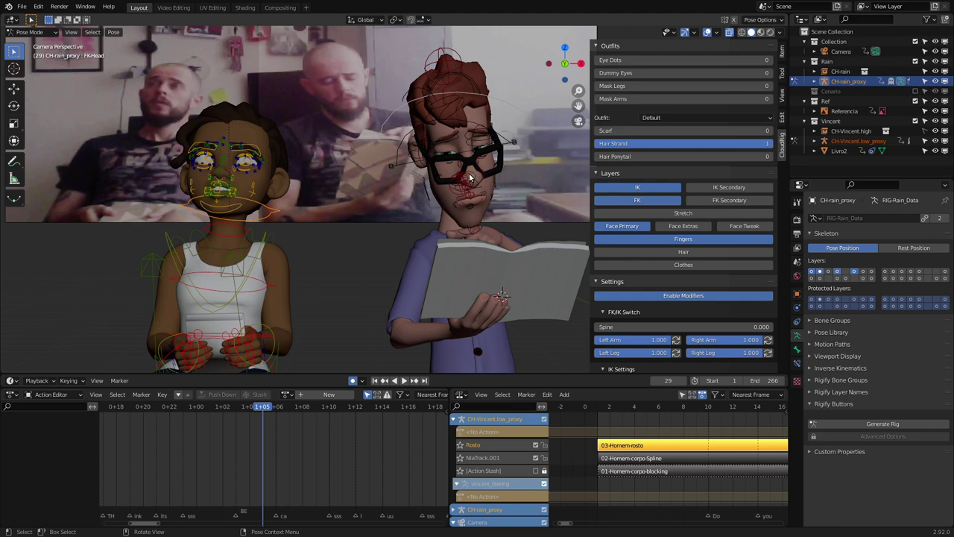
Zoom the camera view onto the girl's face, then out and back in close on Vincent's face
scroll(442, 196, up, 2)
scroll(427, 259, up, 2)
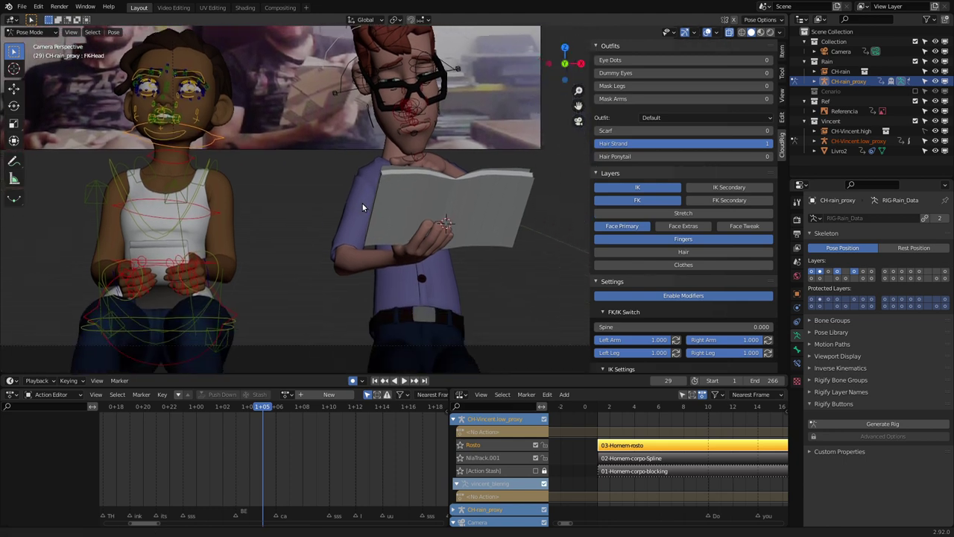
scroll(362, 204, up, 1)
scroll(347, 212, up, 1)
scroll(365, 240, up, 1)
scroll(358, 242, up, 1)
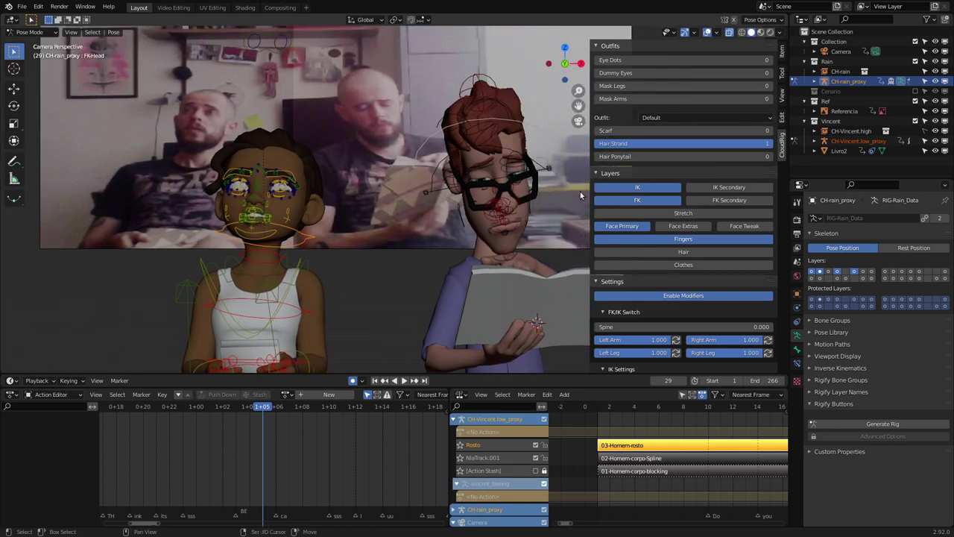
scroll(319, 195, up, 1)
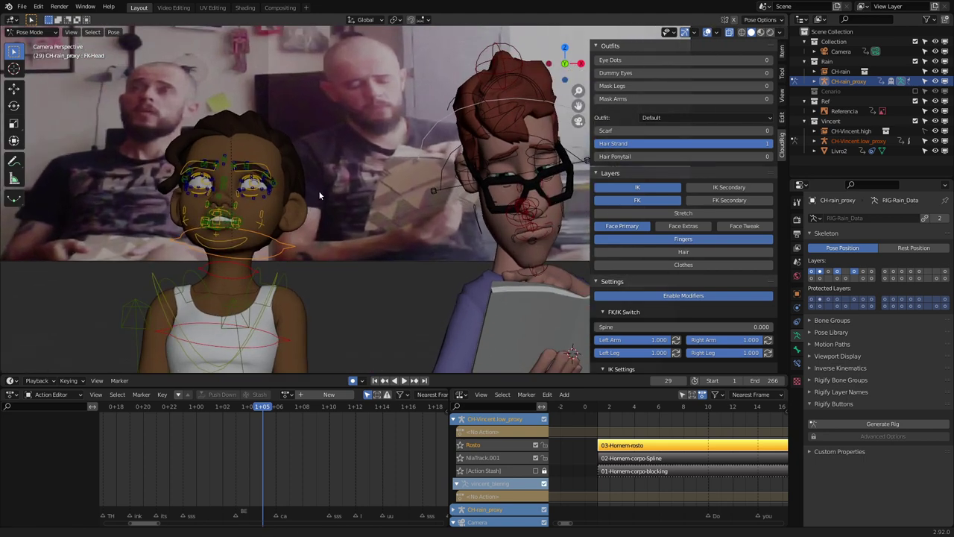
scroll(319, 196, up, 1)
scroll(279, 210, up, 1)
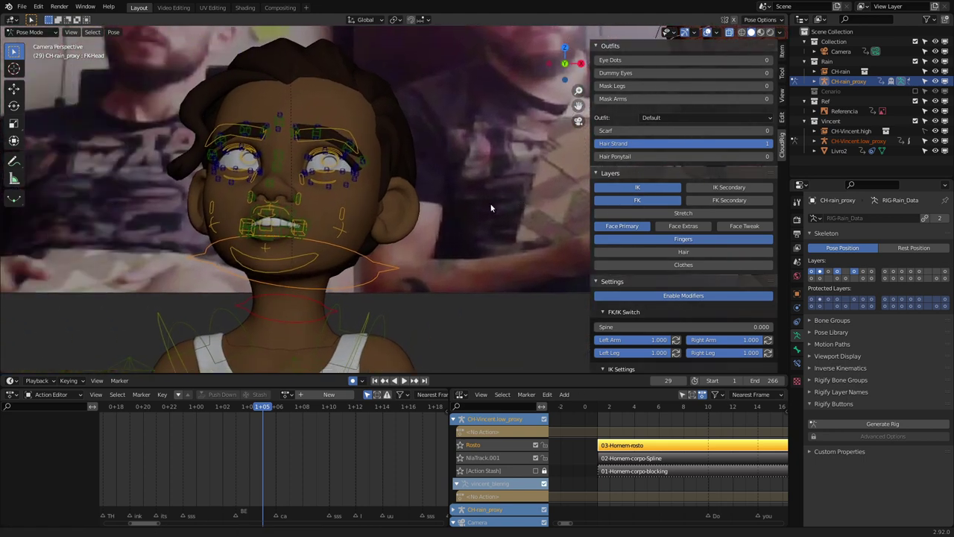
scroll(404, 209, up, 1)
scroll(403, 208, up, 1)
scroll(403, 209, up, 1)
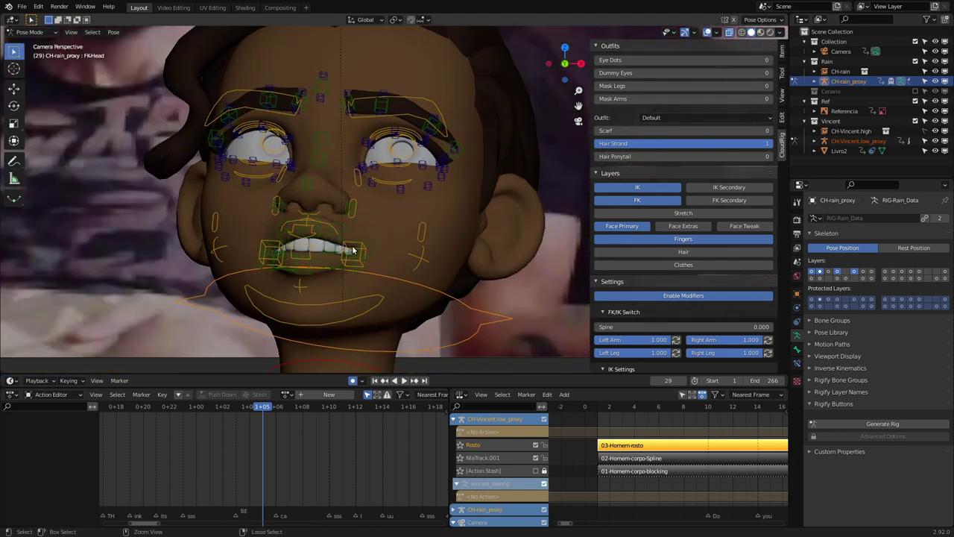
scroll(343, 238, up, 1)
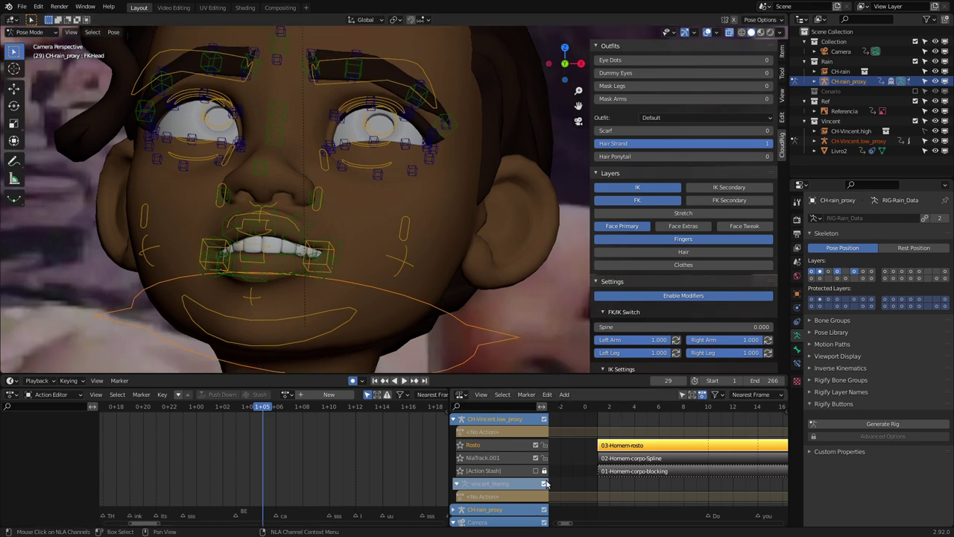
scroll(546, 483, down, 4)
scroll(559, 470, down, 4)
scroll(586, 437, up, 2)
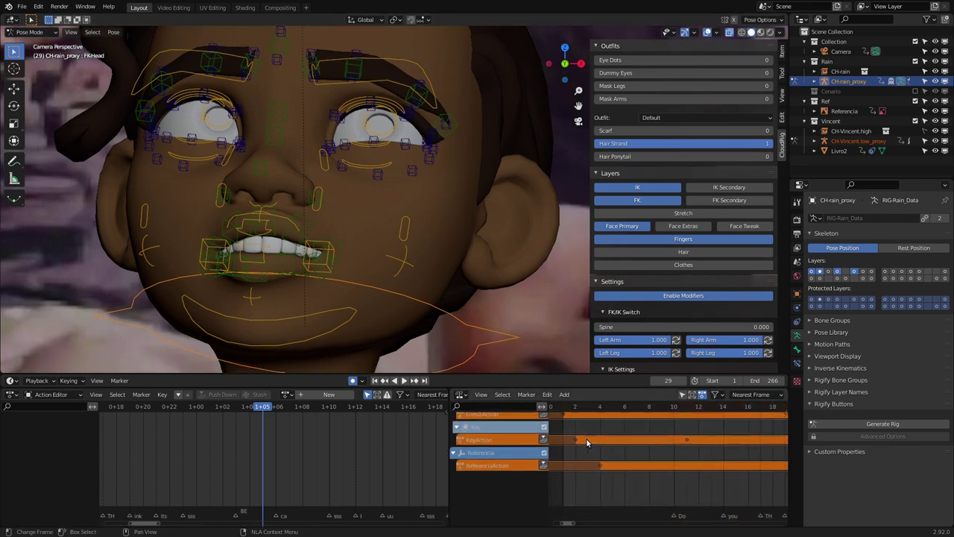
scroll(586, 438, up, 2)
scroll(602, 428, up, 2)
scroll(609, 433, up, 2)
scroll(598, 422, up, 2)
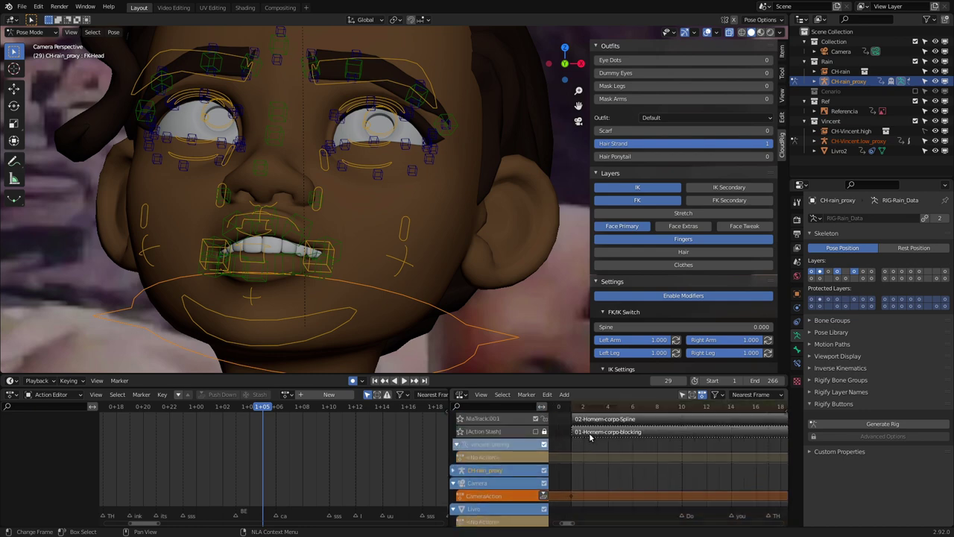
scroll(478, 295, down, 2)
scroll(531, 221, down, 4)
scroll(356, 217, down, 3)
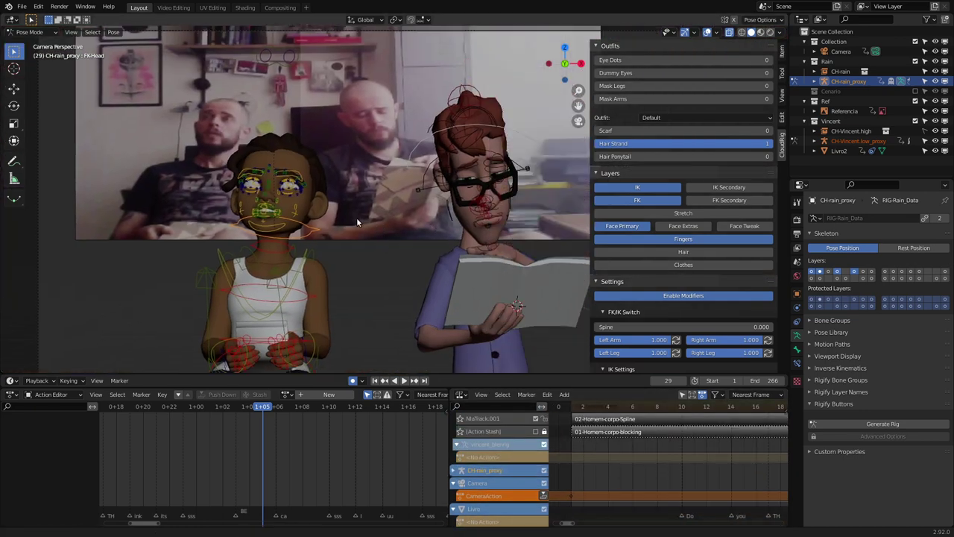
scroll(356, 217, up, 2)
scroll(332, 221, up, 4)
scroll(339, 254, up, 2)
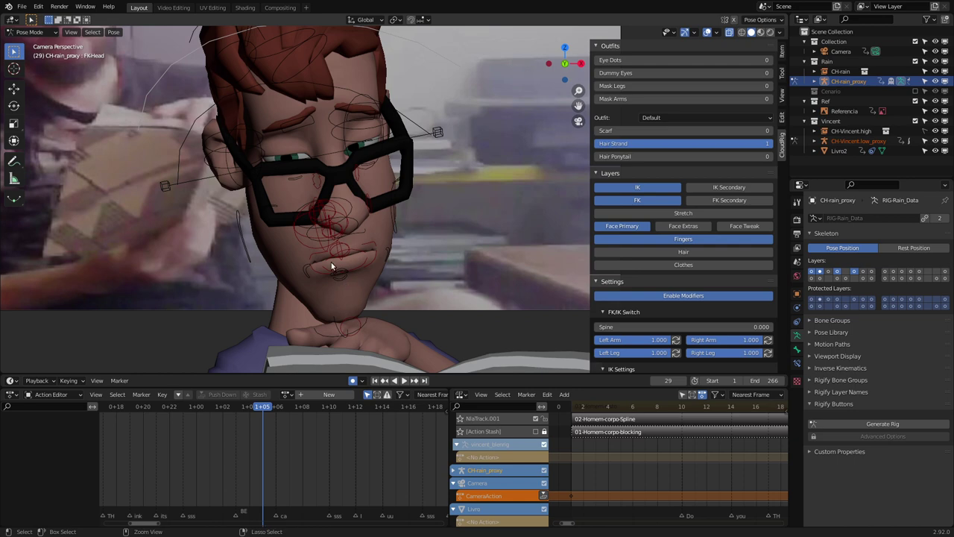
Select Vincent's mouth_ctrl bone and tweak the 03-Homem-rosto strip, framing all its keys
click(340, 274)
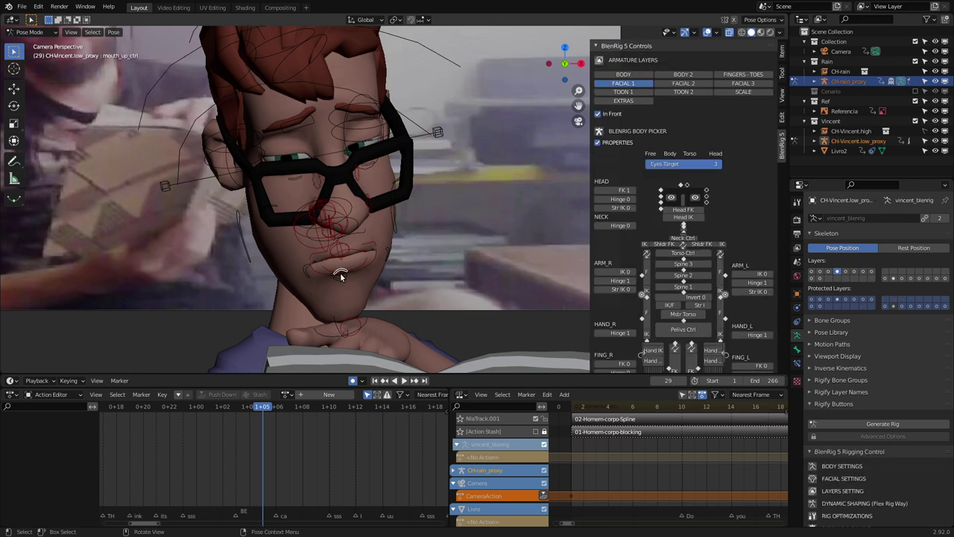
scroll(617, 441, up, 1)
scroll(617, 442, up, 2)
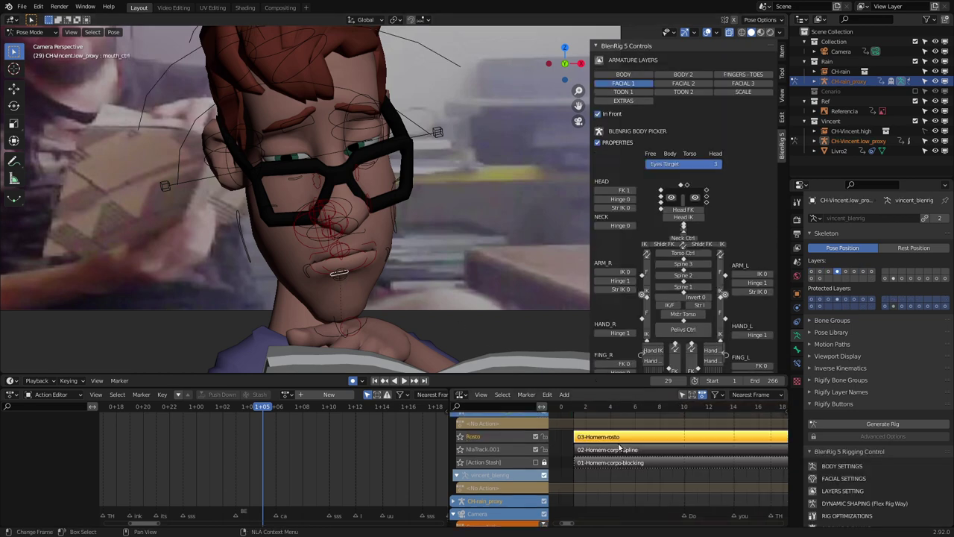
key(Tab)
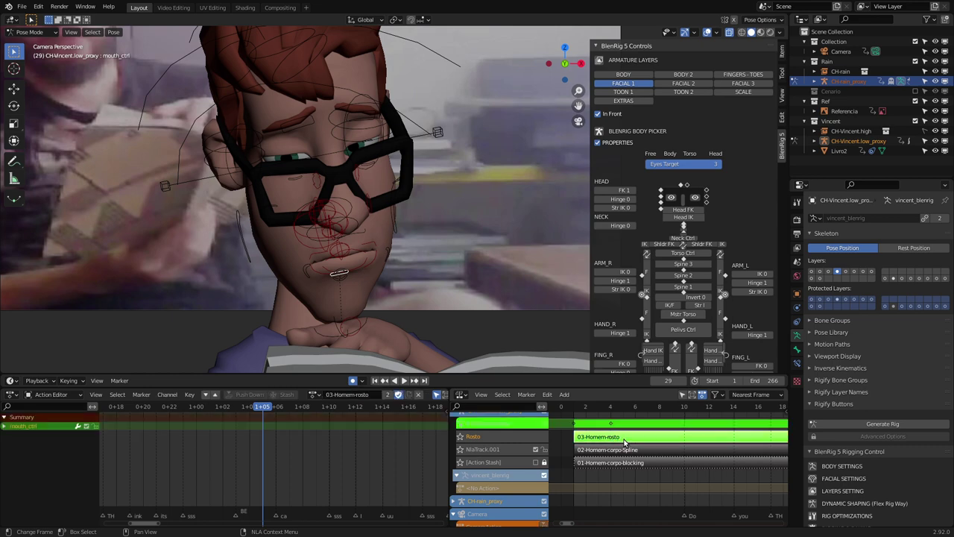
key(Home)
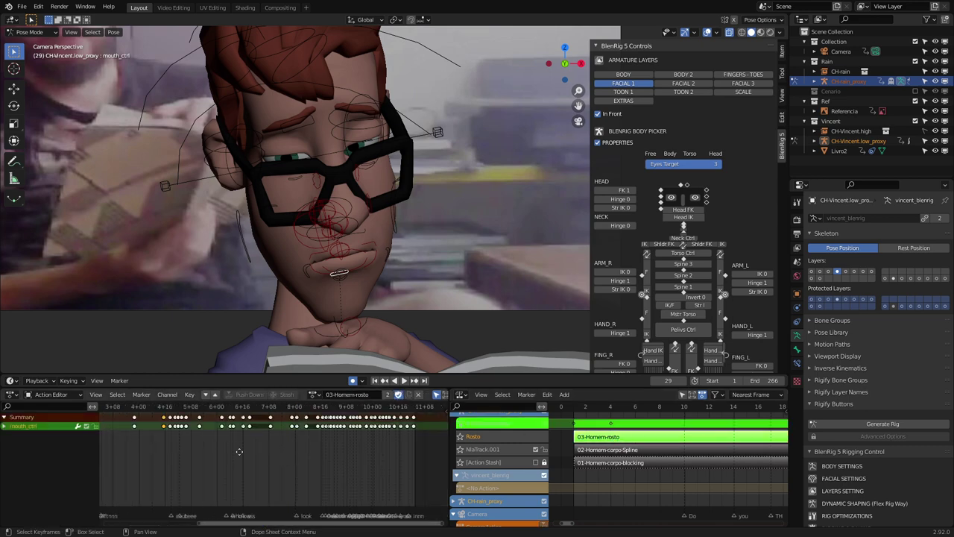
Play the face animation from around frame 117, then return to frame 115
scroll(239, 451, up, 4)
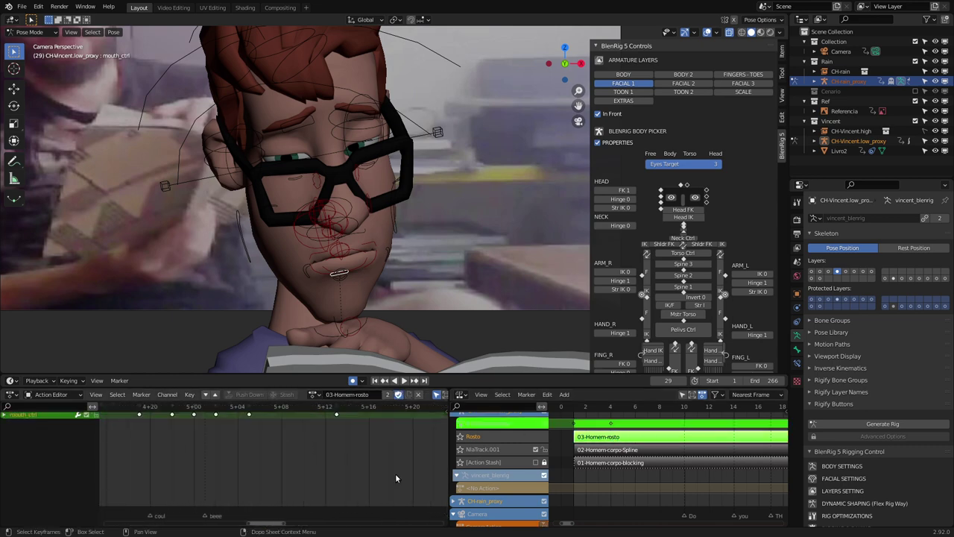
middle_drag(212, 478, 319, 490)
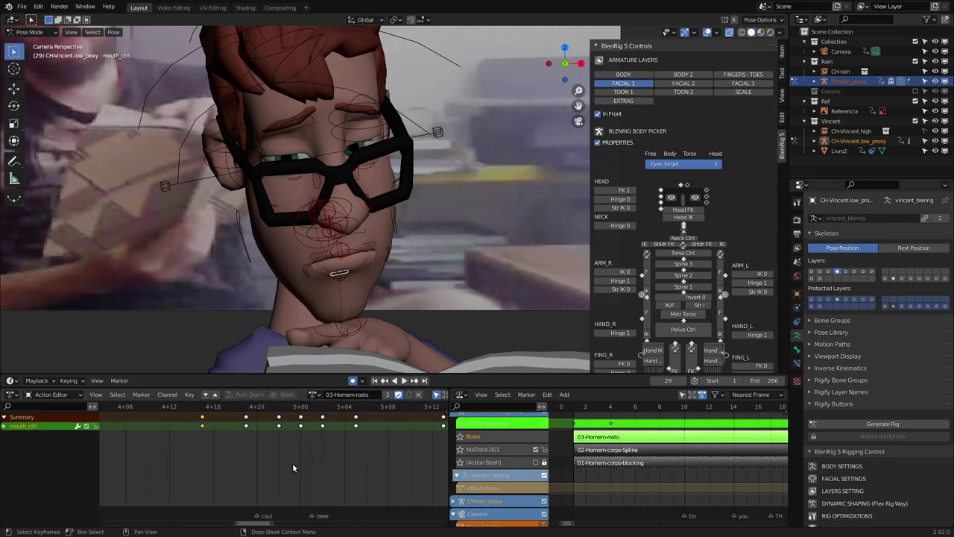
click(269, 406)
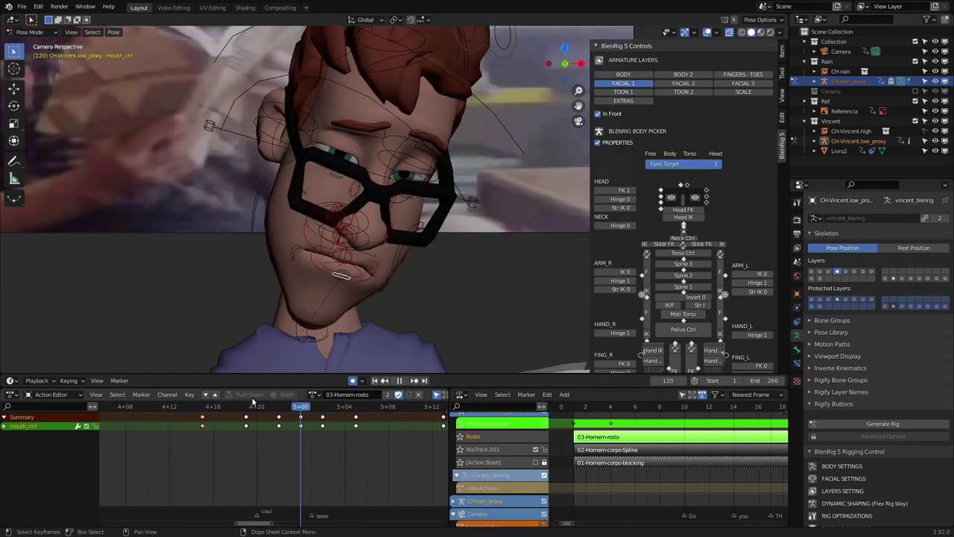
key(space)
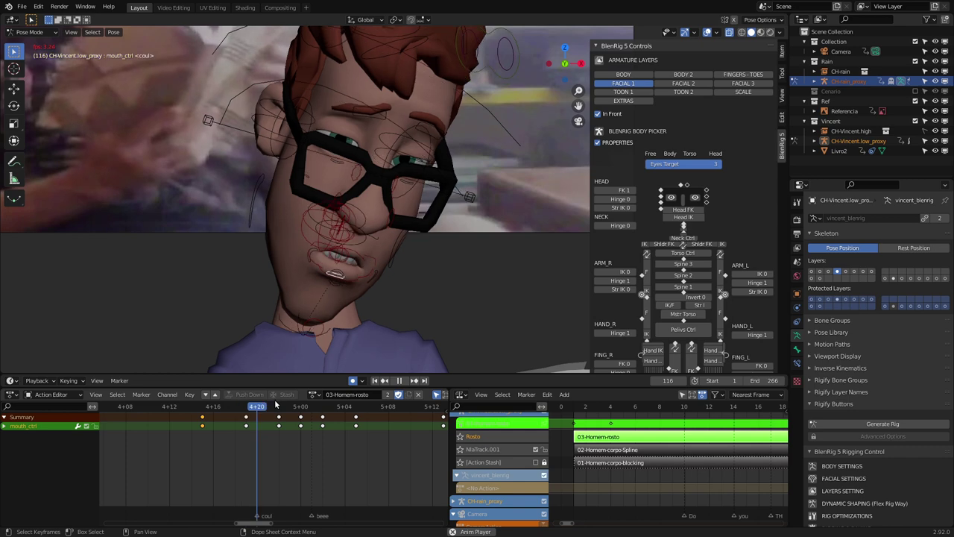
drag(246, 406, 255, 430)
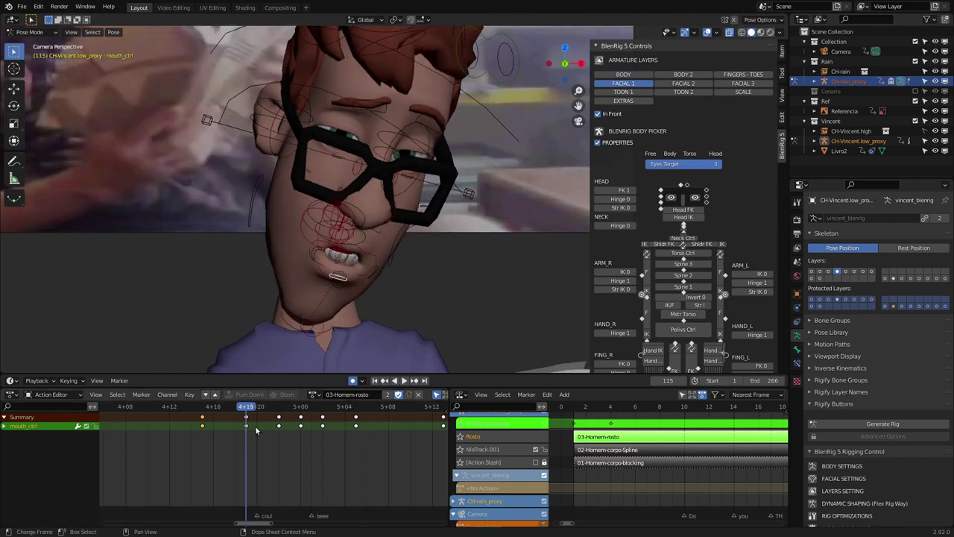
scroll(300, 266, up, 4)
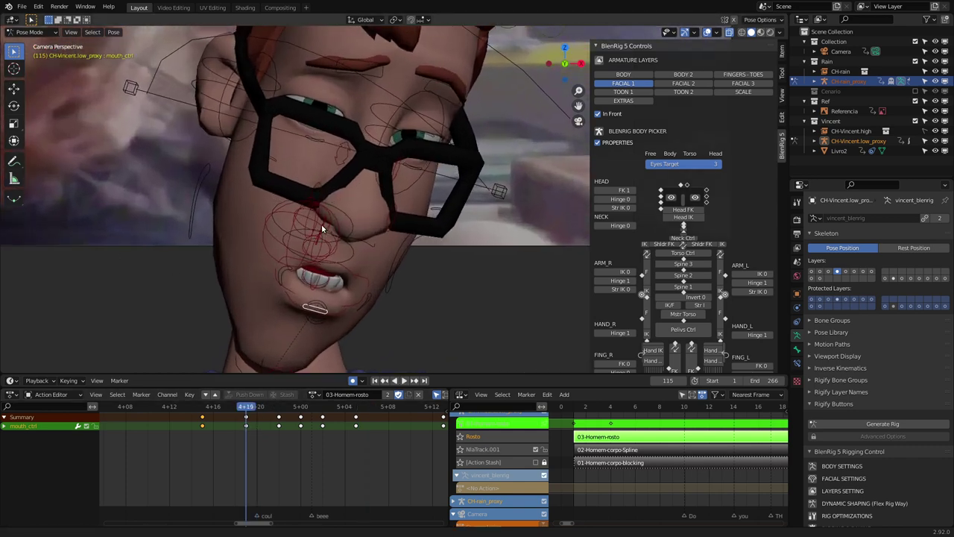
scroll(321, 229, up, 1)
scroll(253, 486, right, 2)
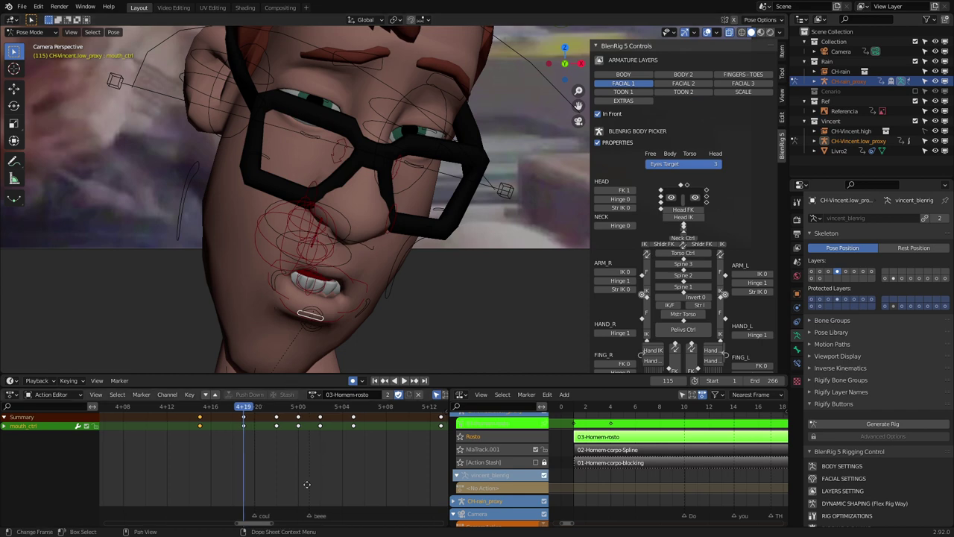
scroll(254, 486, right, 2)
scroll(289, 445, down, 1)
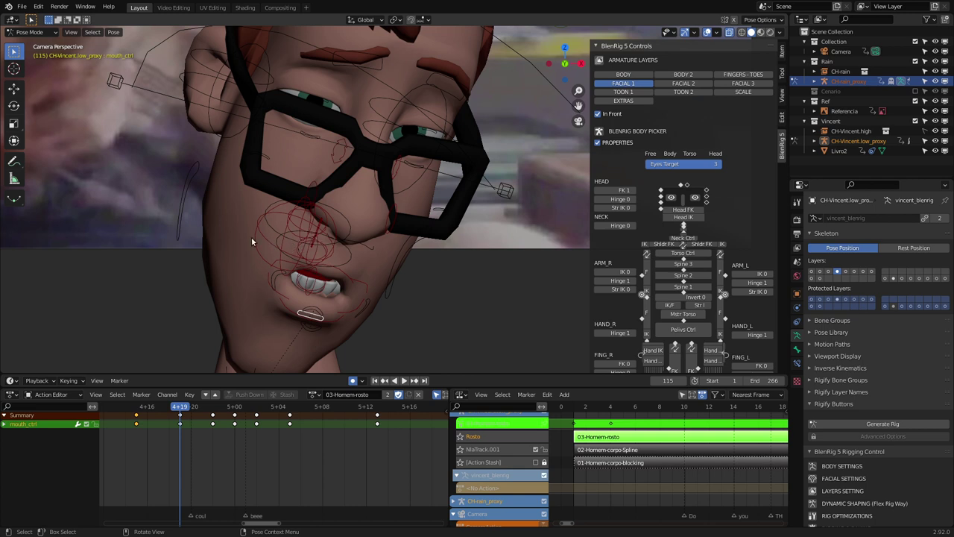
Step back and forth through frames 116–122, ending on 122, to review Vincent's 'beee' mouth shapes
key(Right)
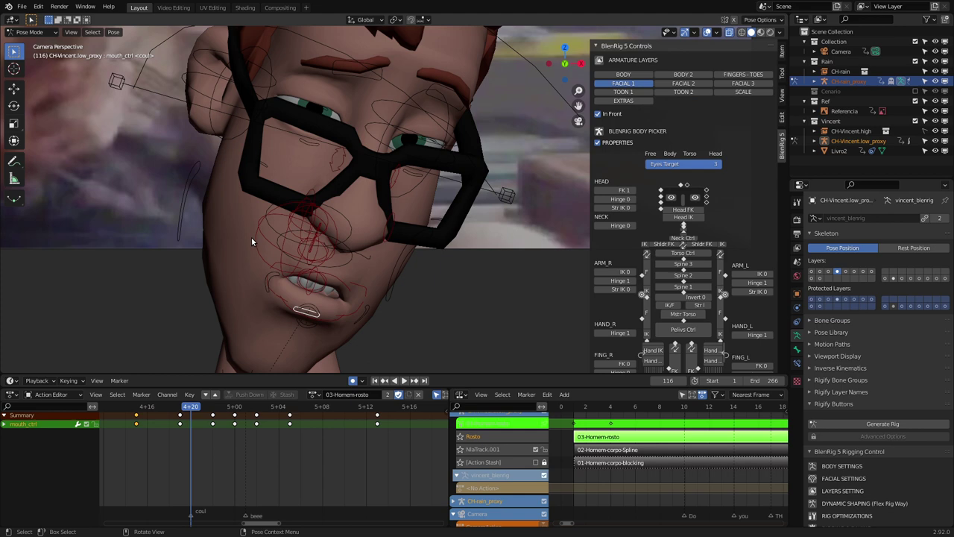
key(Right)
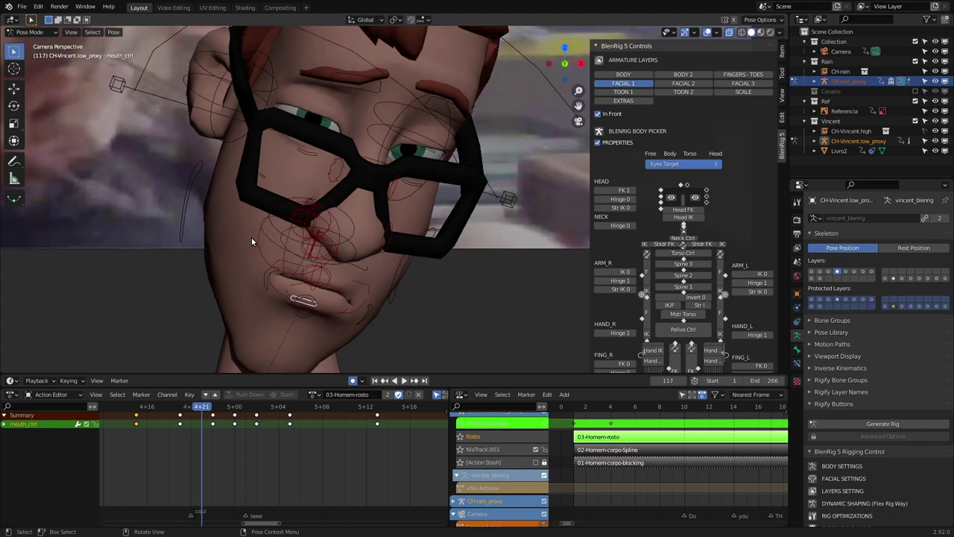
key(Right)
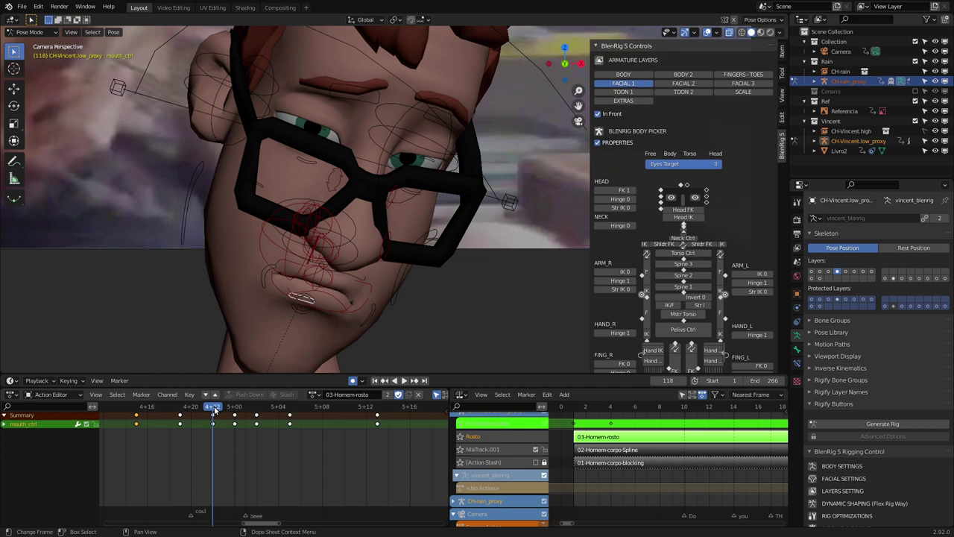
key(Right)
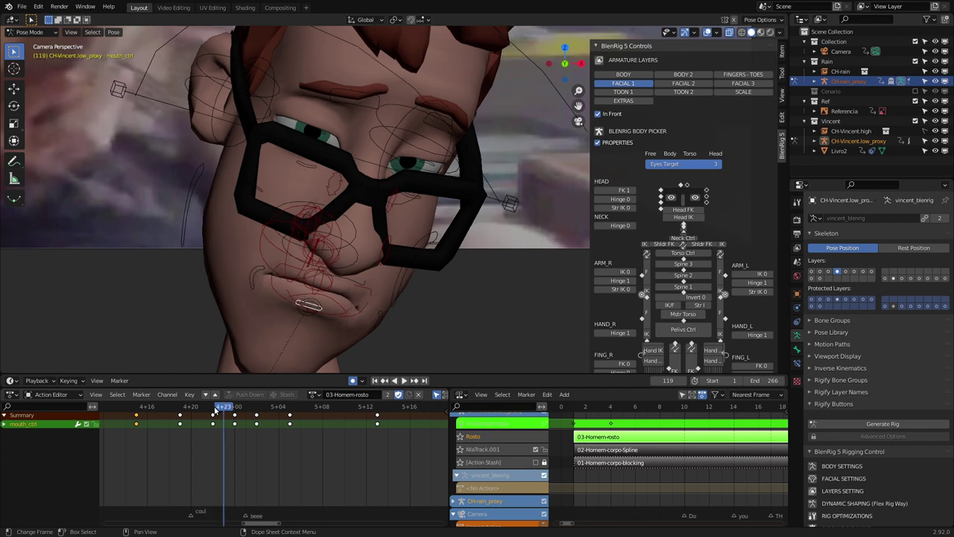
key(Right)
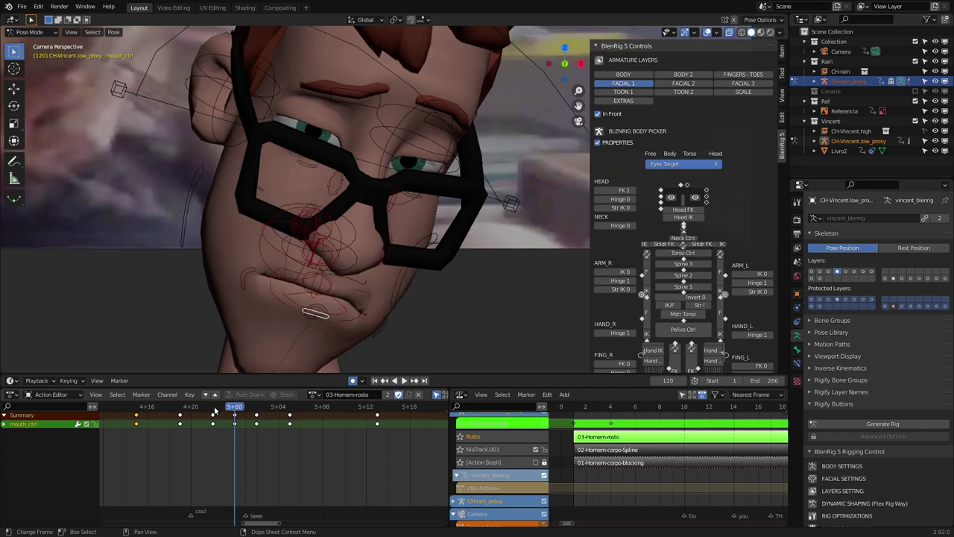
key(Right)
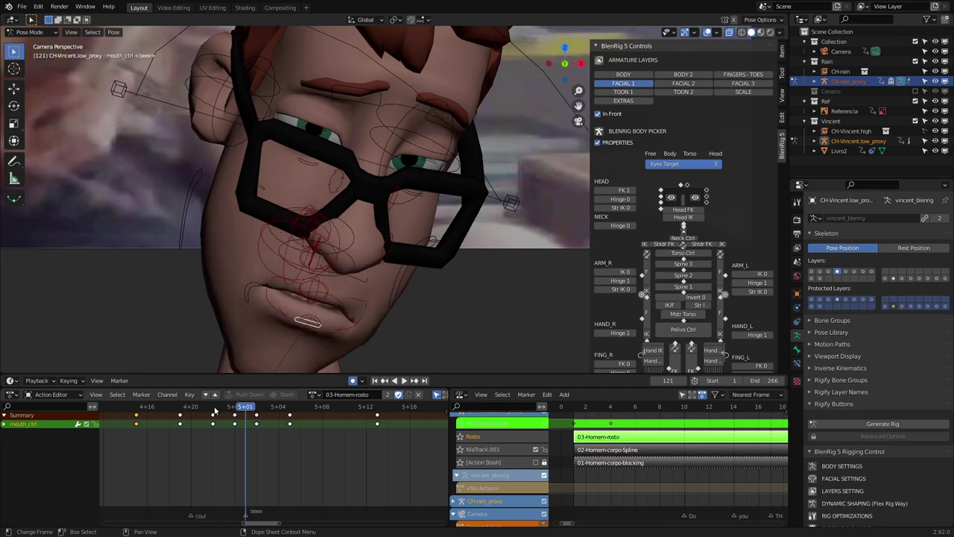
key(Left)
key(Left)
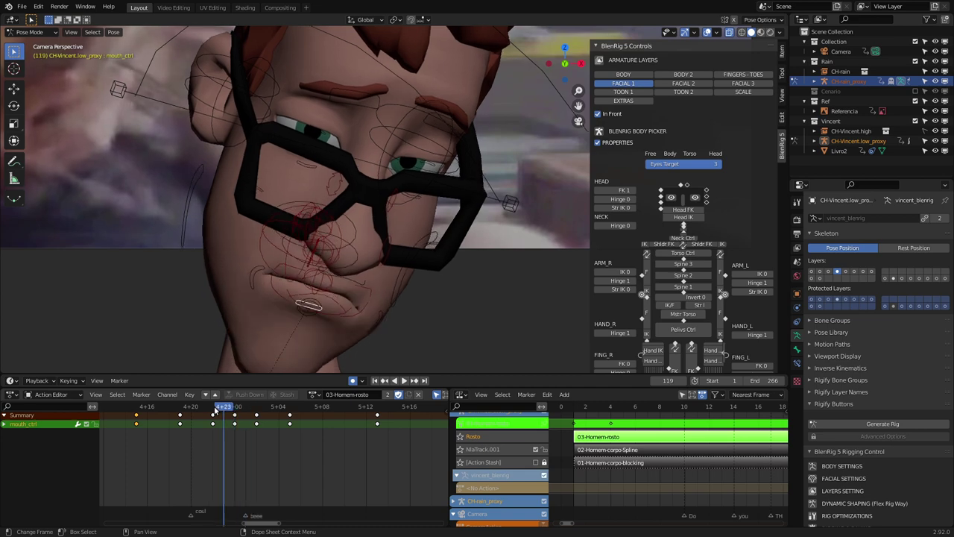
key(Left)
key(Left)
key(Right)
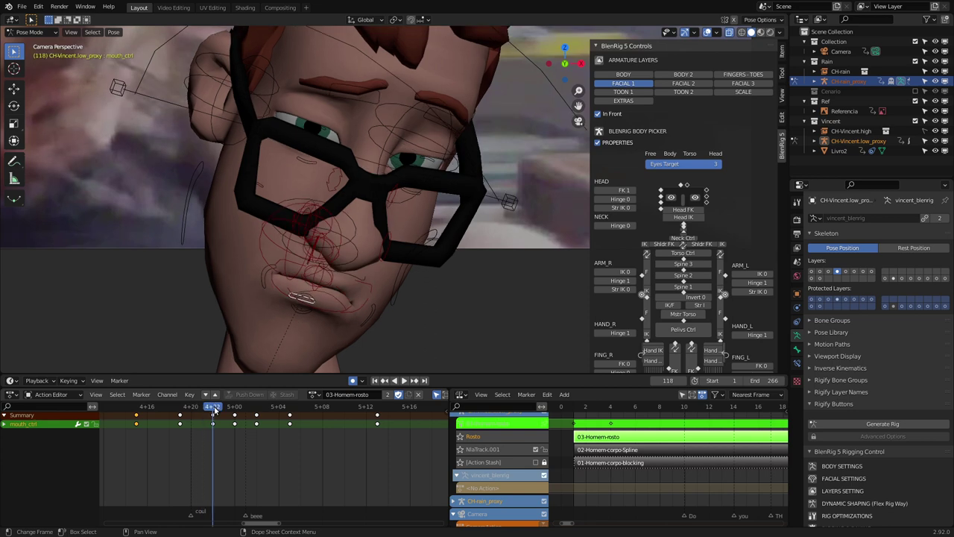
key(Right)
key(Right)
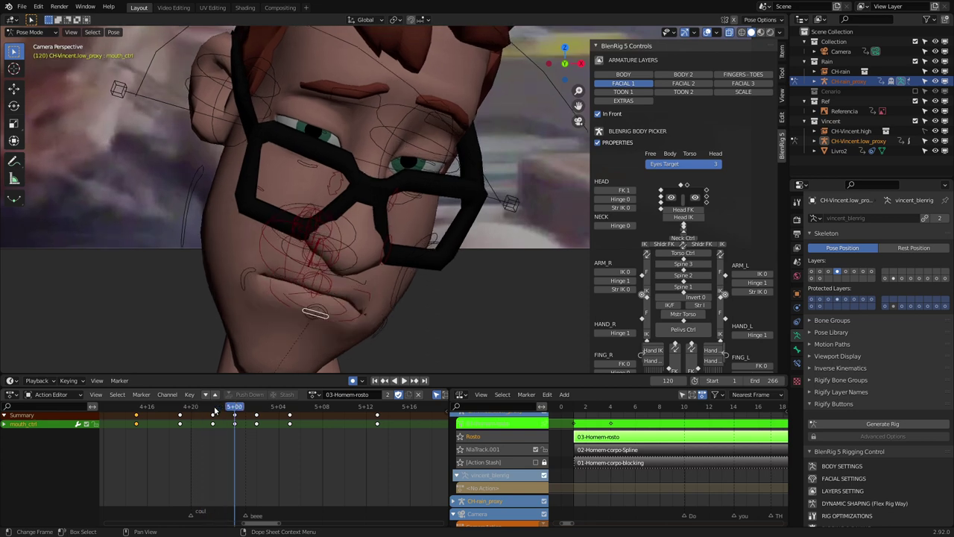
key(Right)
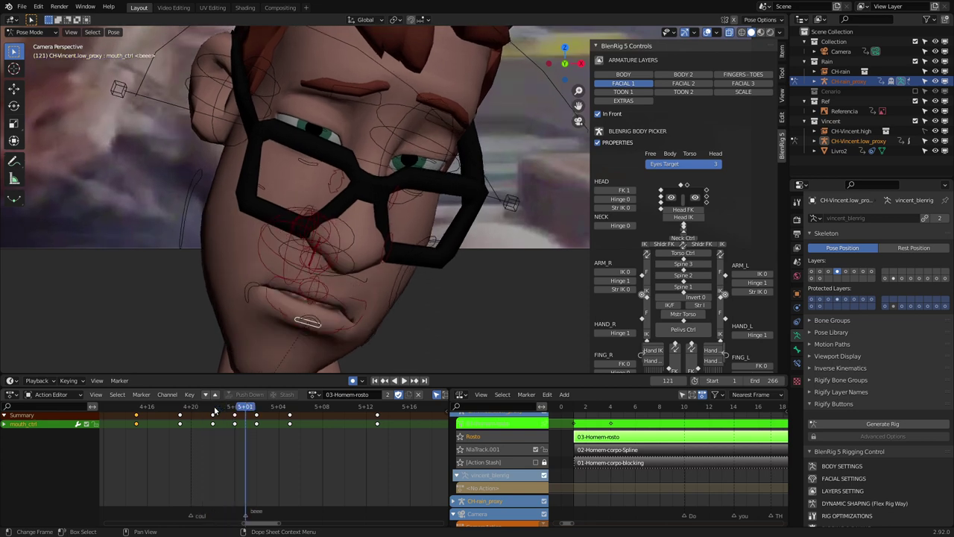
key(Right)
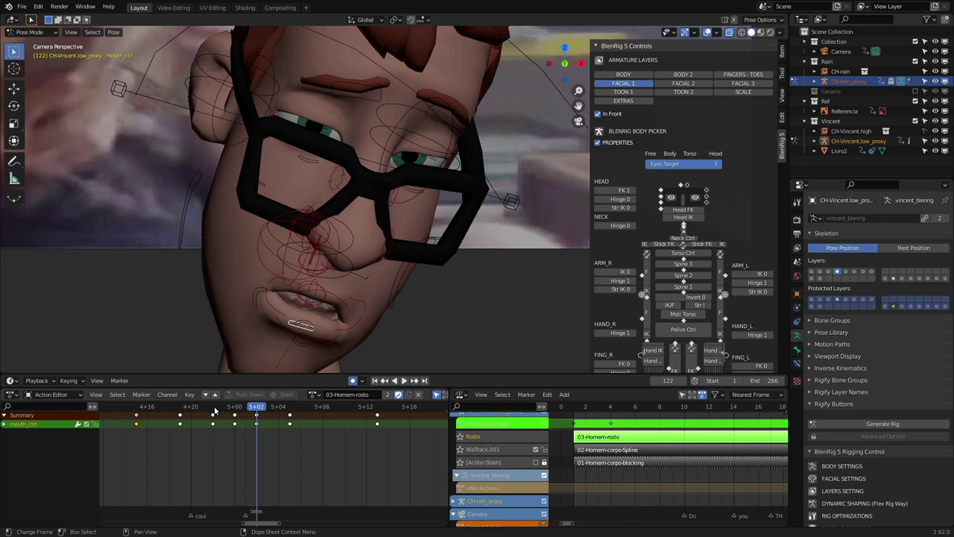
key(Left)
key(Left)
key(Left)
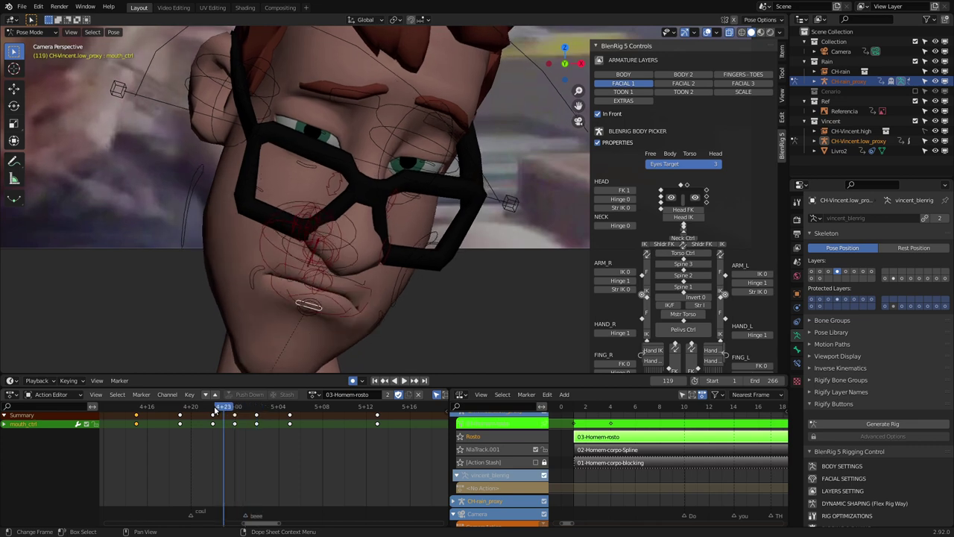
key(Left)
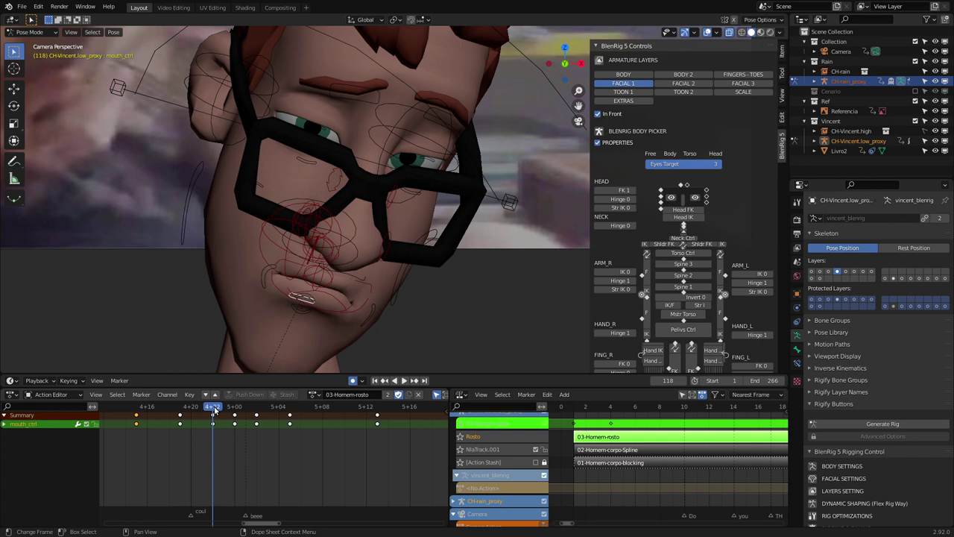
key(Right)
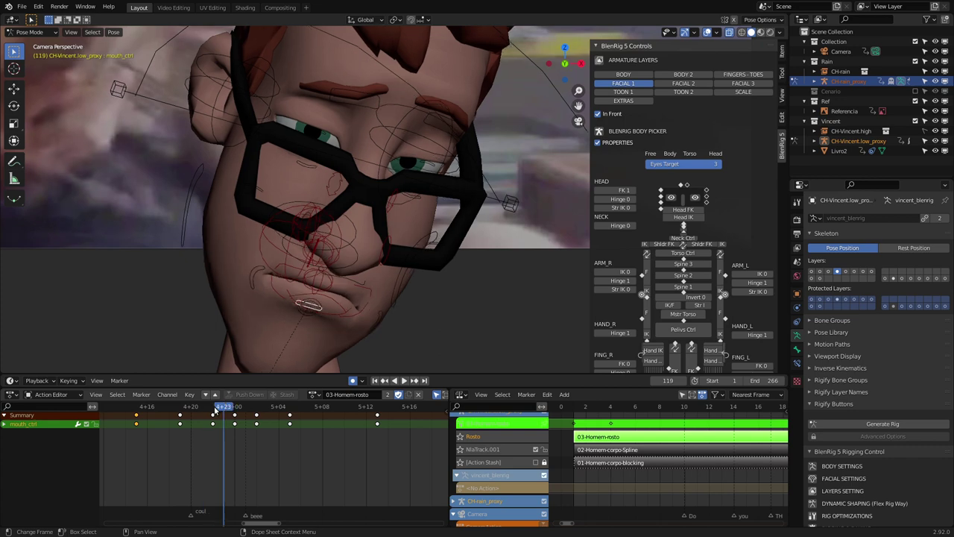
key(Right)
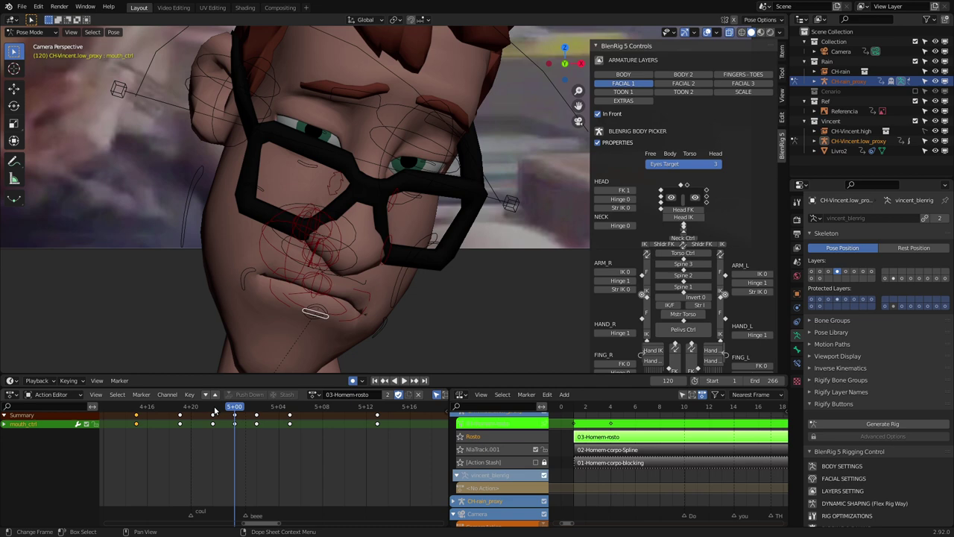
key(Left)
key(Left)
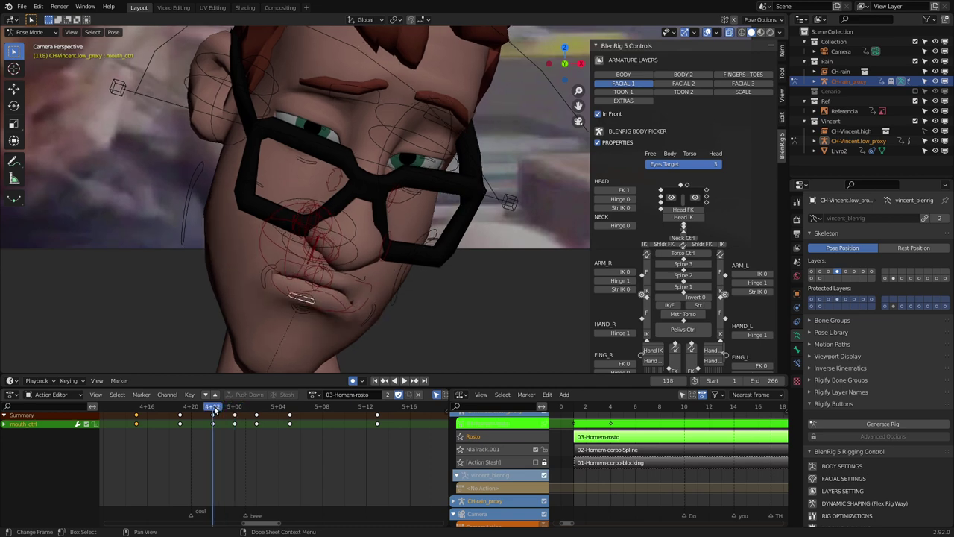
key(Right)
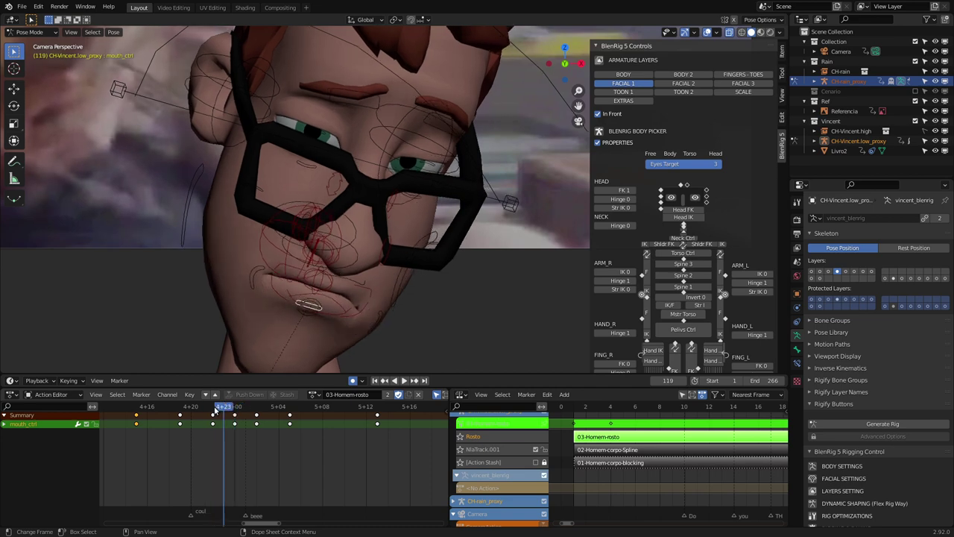
key(Right)
key(Right)
key(Right)
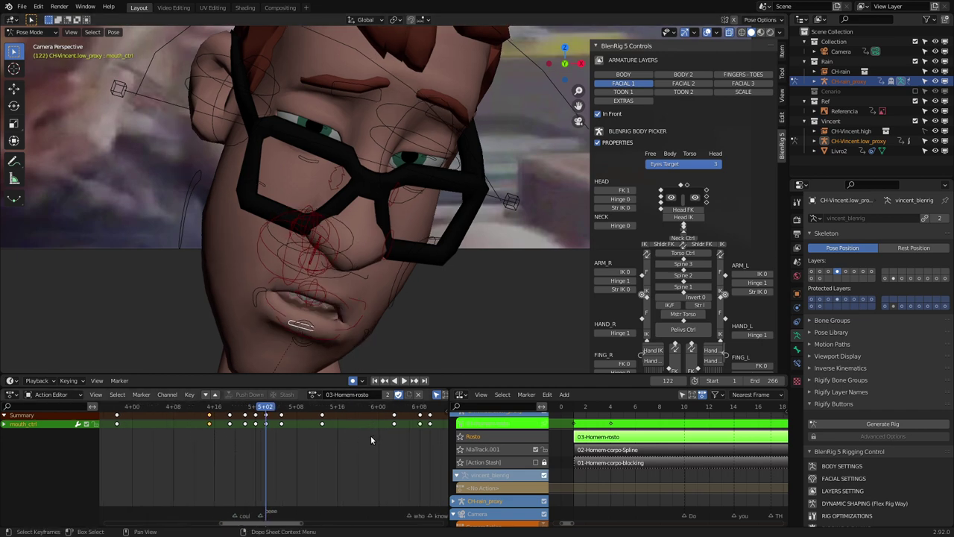
Zoom the viewport out from Vincent, then pan and zoom in close on the girl's face
scroll(293, 431, down, 4)
ctrl+scroll(293, 430, down, 2)
ctrl+scroll(294, 436, down, 2)
ctrl+scroll(295, 440, down, 2)
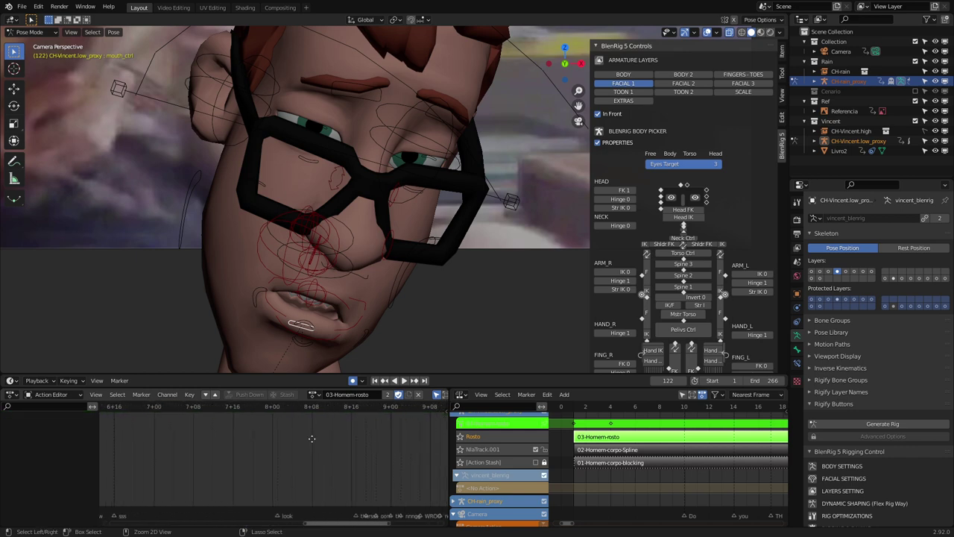
ctrl+scroll(297, 444, down, 2)
ctrl+scroll(297, 443, up, 3)
ctrl+scroll(298, 443, down, 2)
ctrl+scroll(302, 442, up, 2)
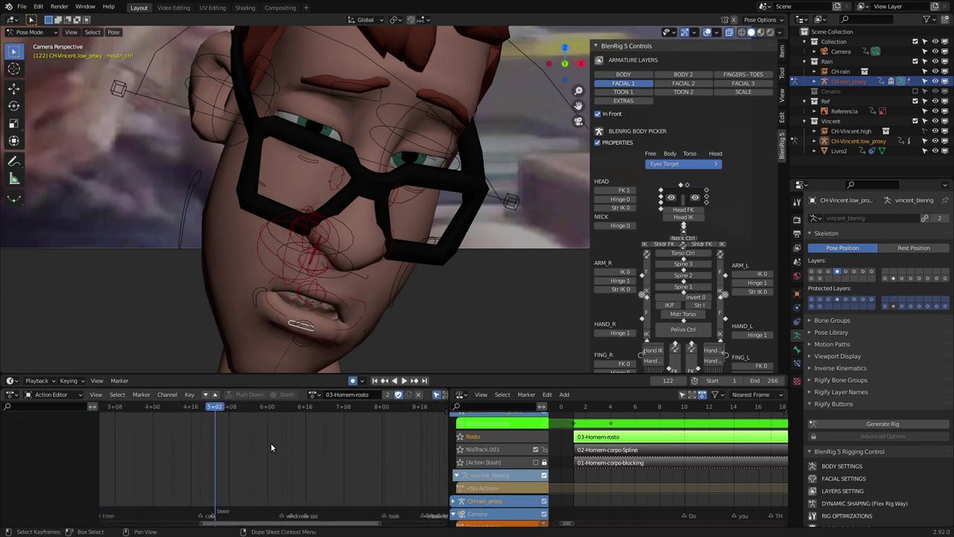
ctrl+scroll(306, 441, up, 3)
ctrl+scroll(306, 441, up, 2)
scroll(362, 280, down, 1)
scroll(332, 275, down, 3)
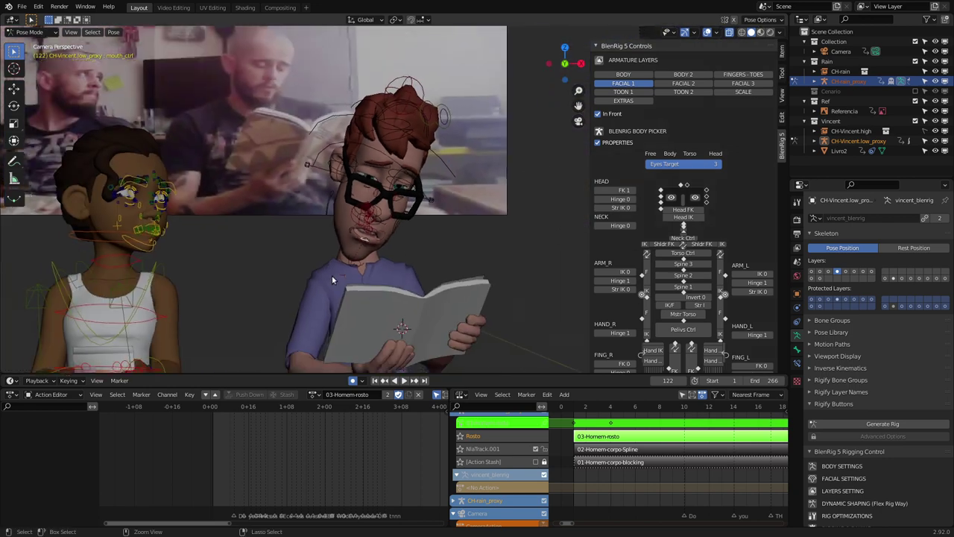
scroll(281, 239, down, 2)
shift+middle_drag(280, 241, 414, 240)
scroll(407, 216, up, 2)
scroll(395, 186, up, 2)
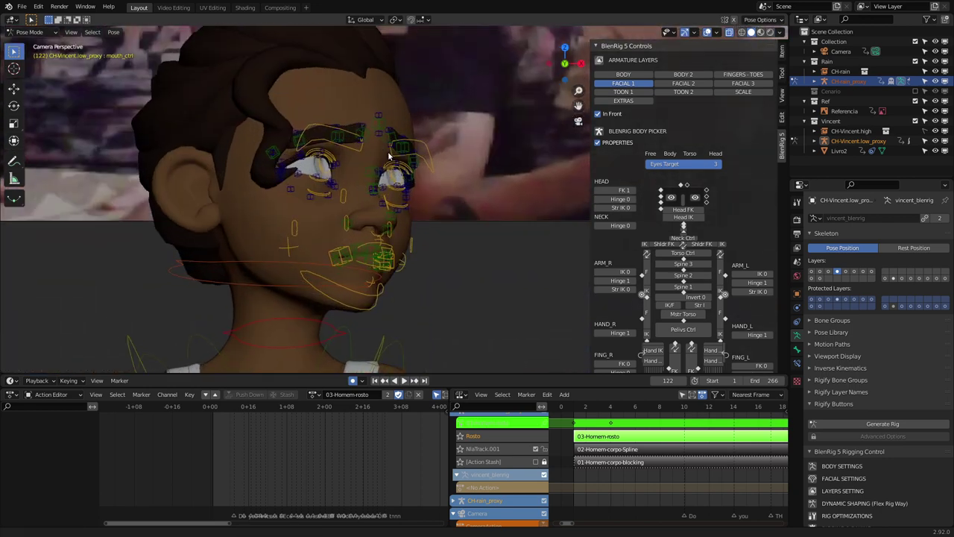
scroll(386, 154, up, 2)
scroll(253, 477, up, 3)
scroll(253, 478, up, 2)
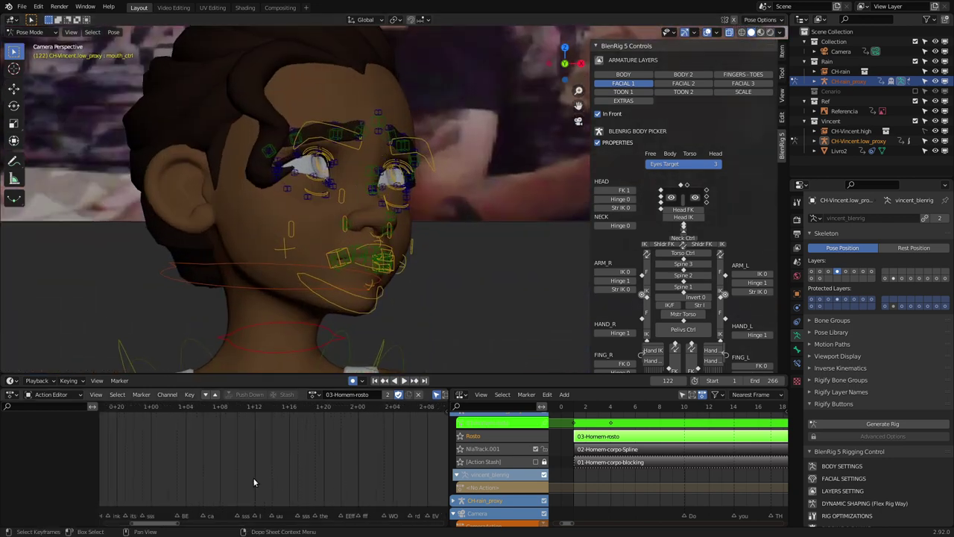
Play the animation from frame 28, stop at frame 27, and exit tweak mode on 03-Homem-rosto
click(220, 410)
key(space)
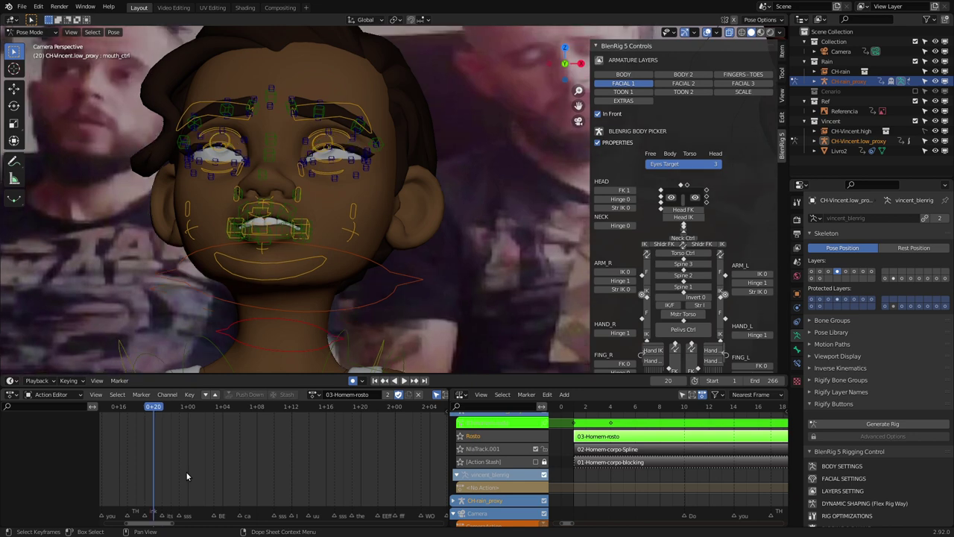
key(space)
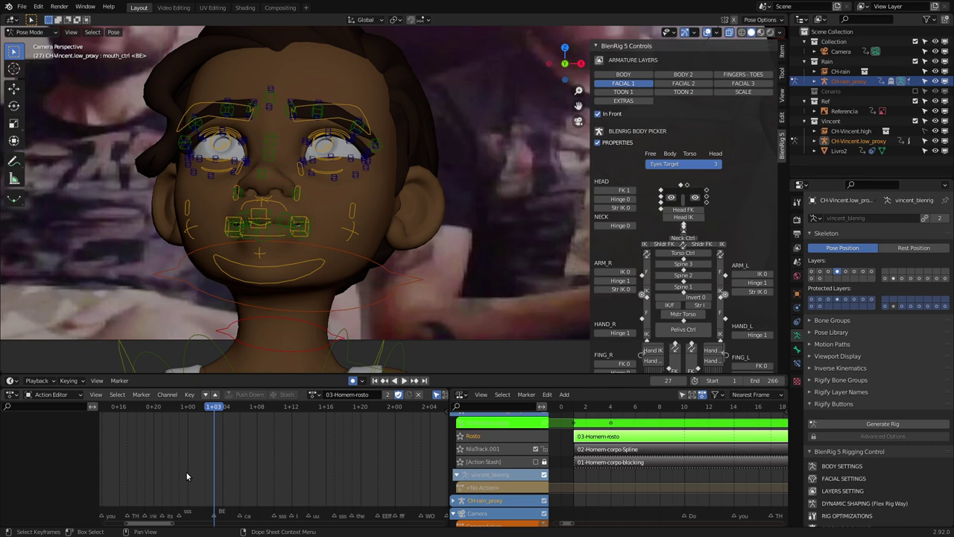
scroll(276, 150, up, 3)
scroll(182, 265, up, 2)
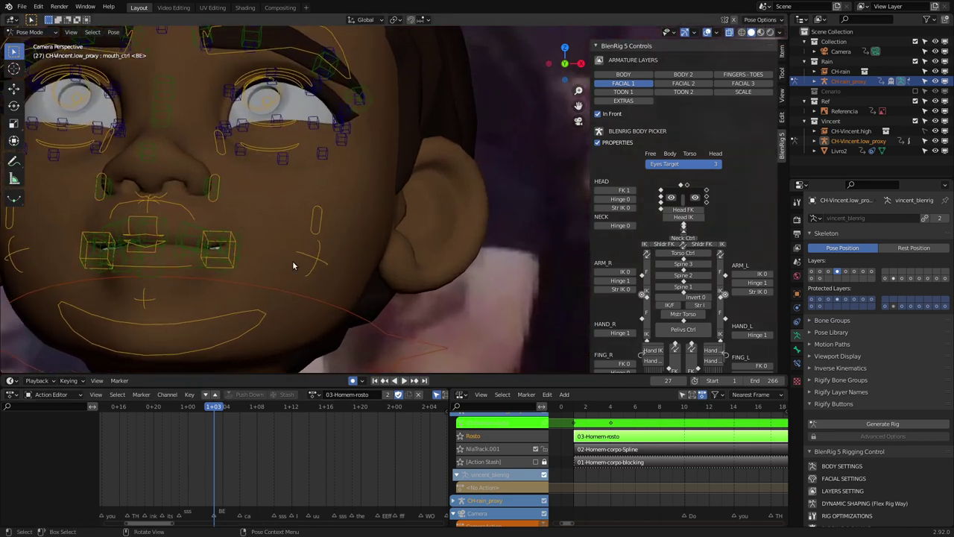
key(Tab)
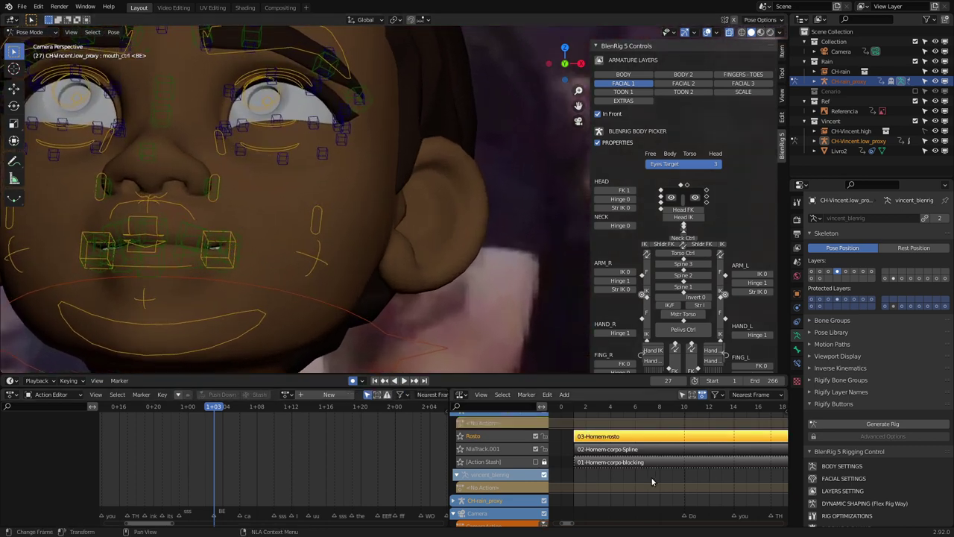
Show only selected objects' tracks in the NLA editor and expand Rain's CH-rain_proxy channel
scroll(619, 476, down, 2)
scroll(619, 476, down, 2)
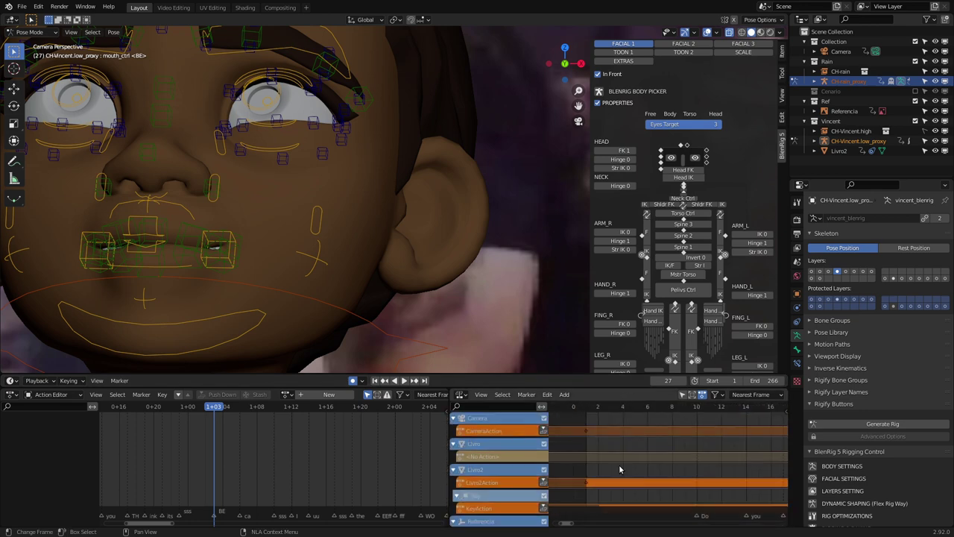
scroll(611, 449, up, 2)
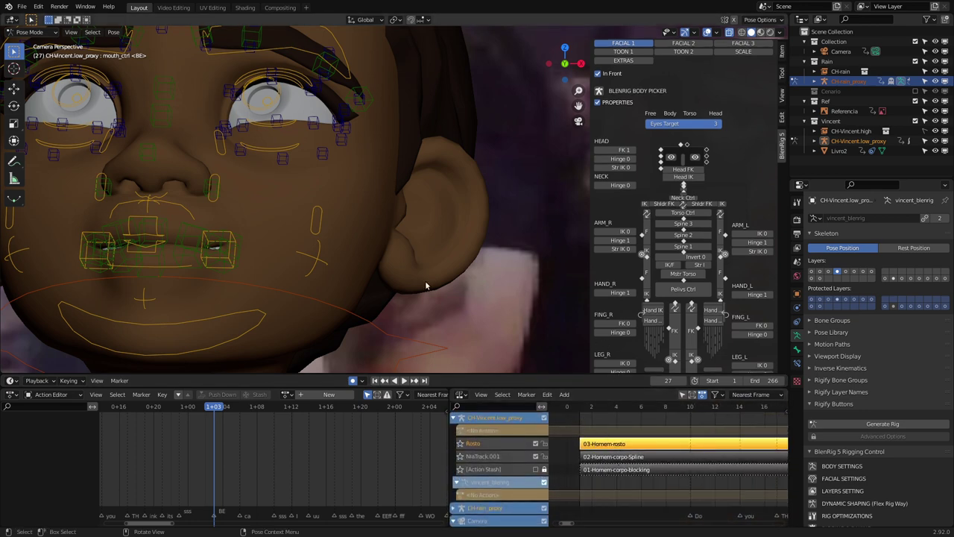
scroll(548, 429, down, 3)
scroll(548, 429, down, 1)
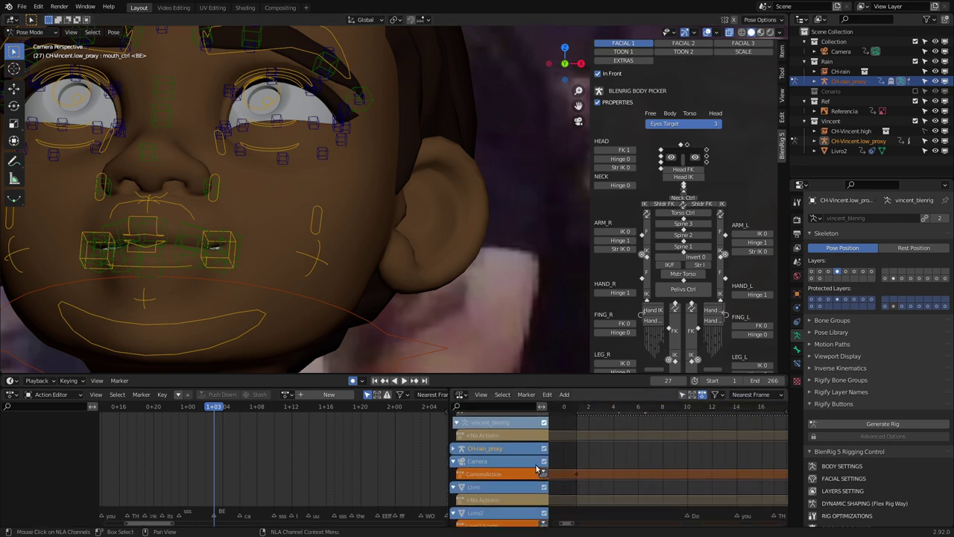
scroll(541, 433, down, 2)
scroll(531, 436, down, 2)
scroll(520, 440, down, 1)
scroll(522, 438, up, 4)
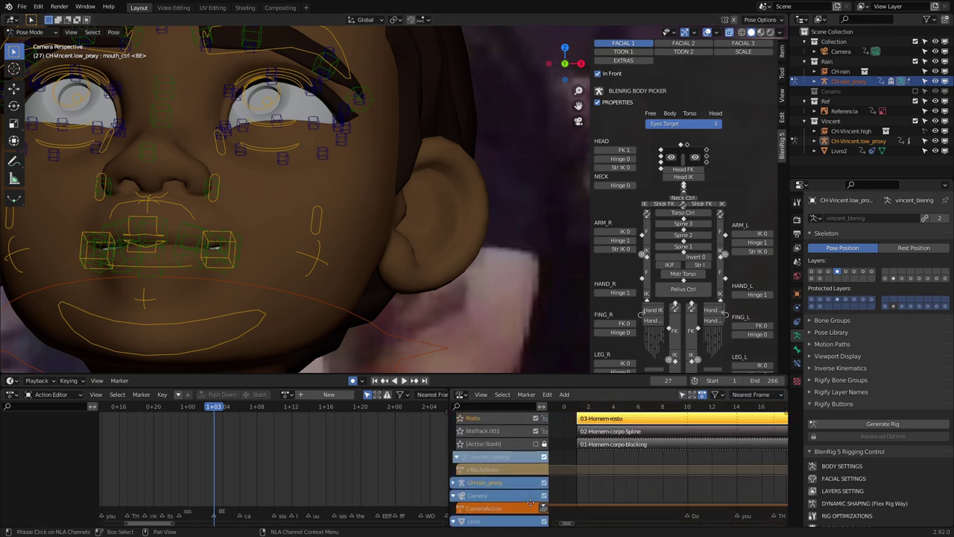
scroll(537, 432, up, 3)
scroll(555, 426, up, 2)
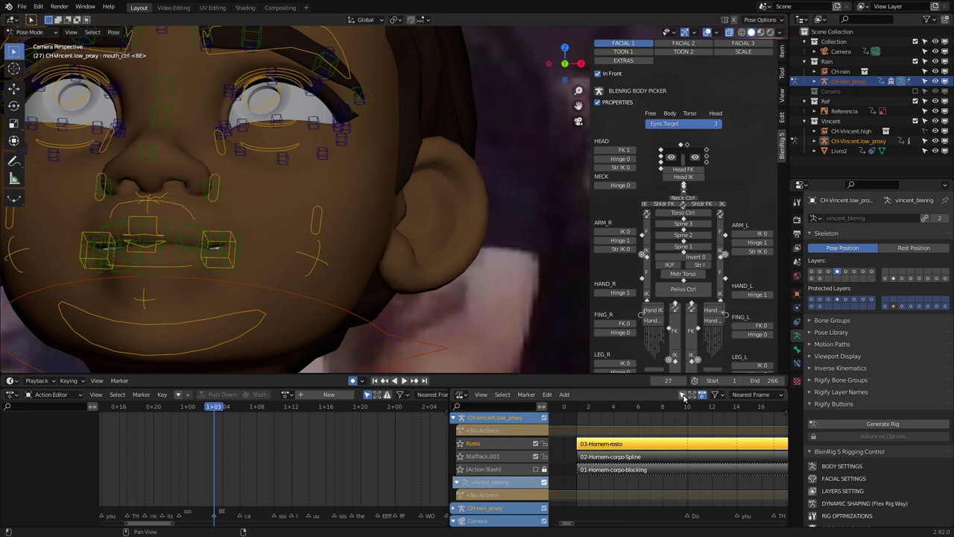
click(683, 396)
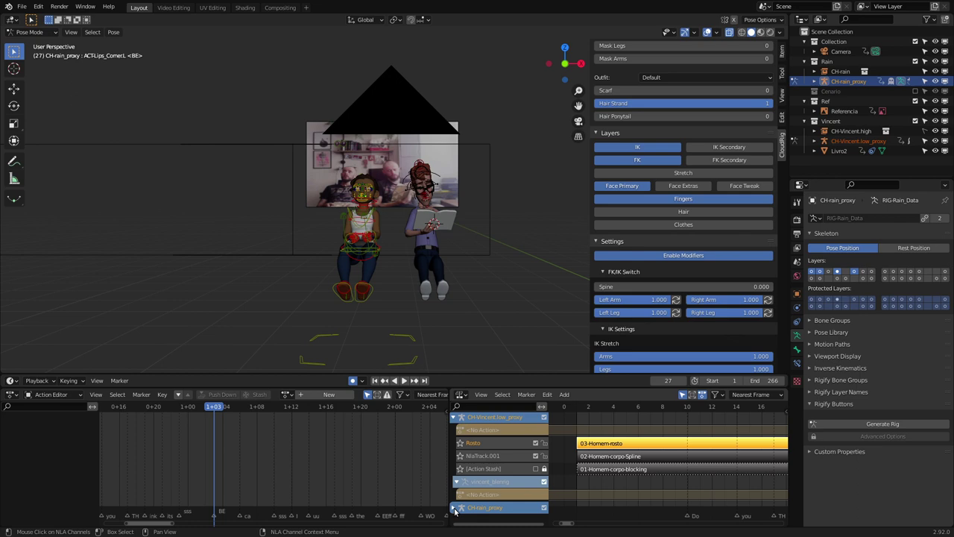
click(456, 507)
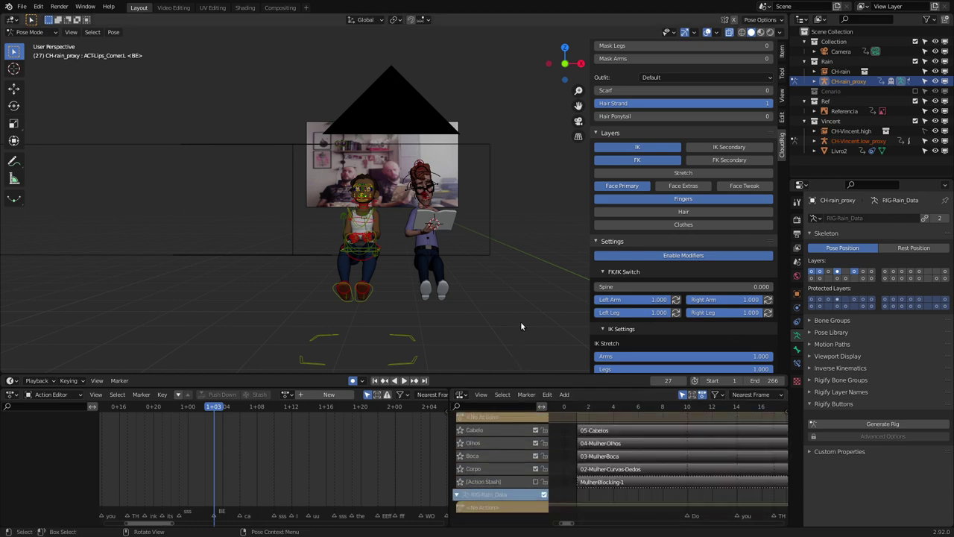
View the girl's face through the camera, then select the MSTR-LowerLip bone and 03-MulherBoca strip
click(579, 121)
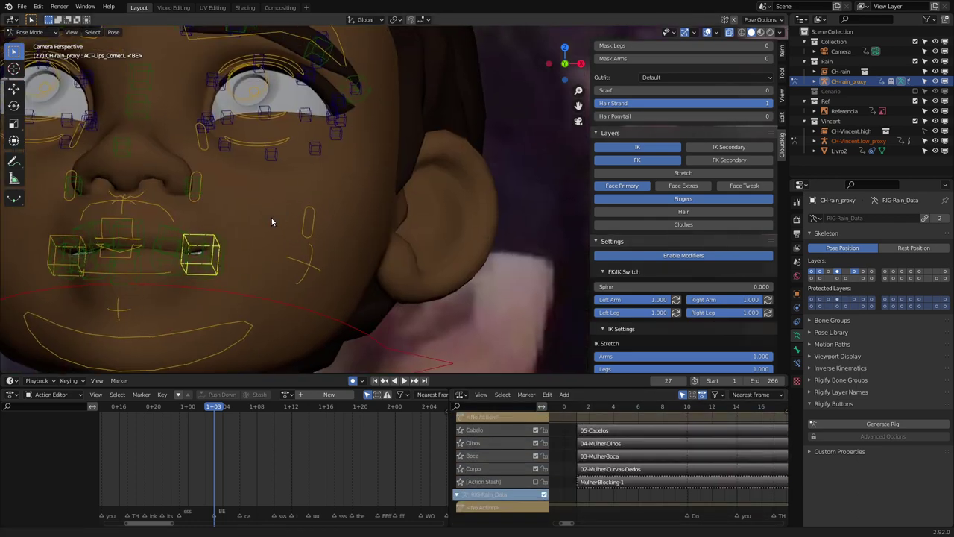
click(144, 272)
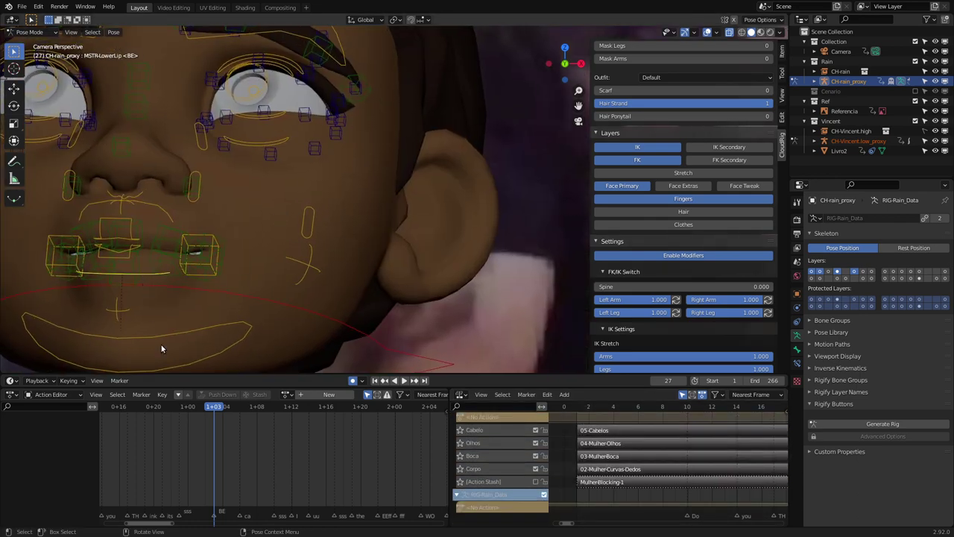
click(631, 459)
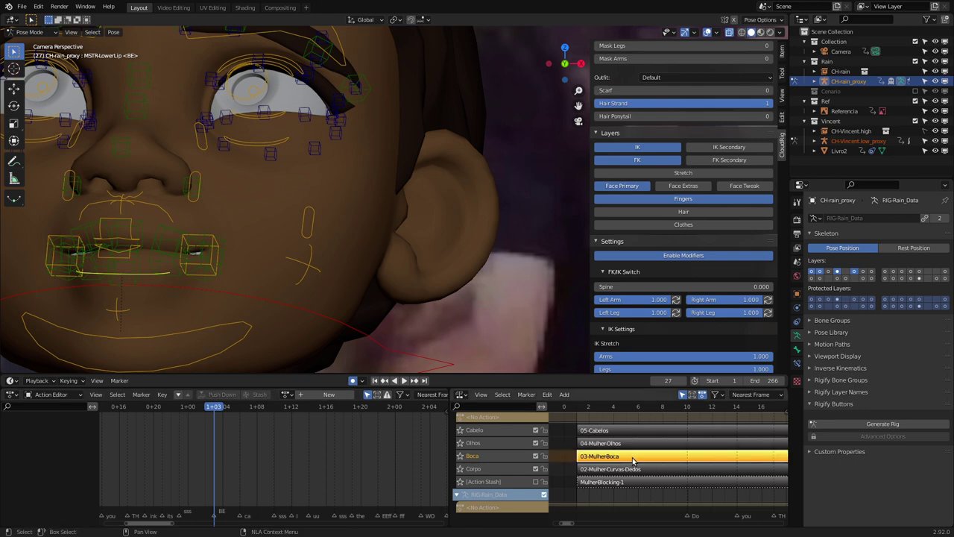
Tweak the 03-Mulher-Boca strip and frame all its keys in the Action Editor
key(Tab)
ctrl+scroll(223, 476, left, 1)
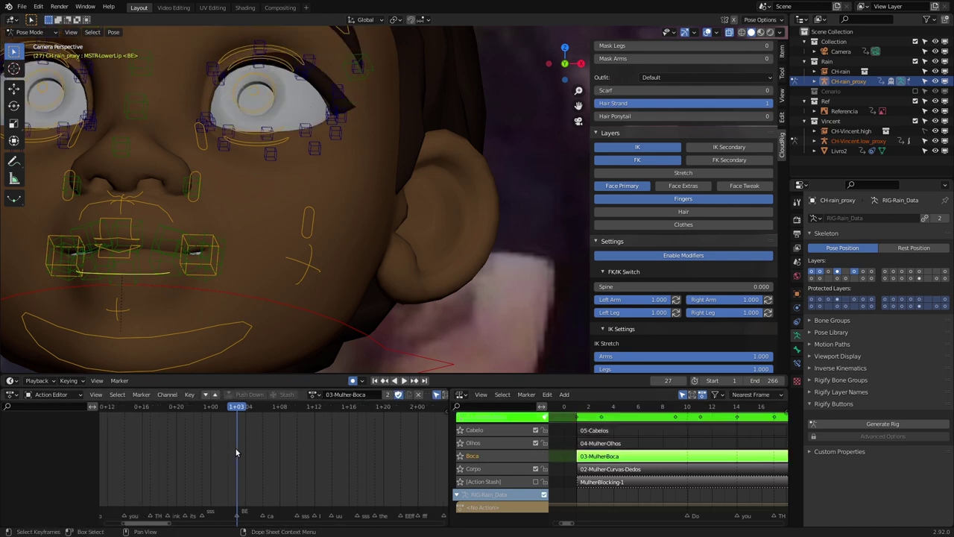
ctrl+middle_drag(198, 432, 264, 448)
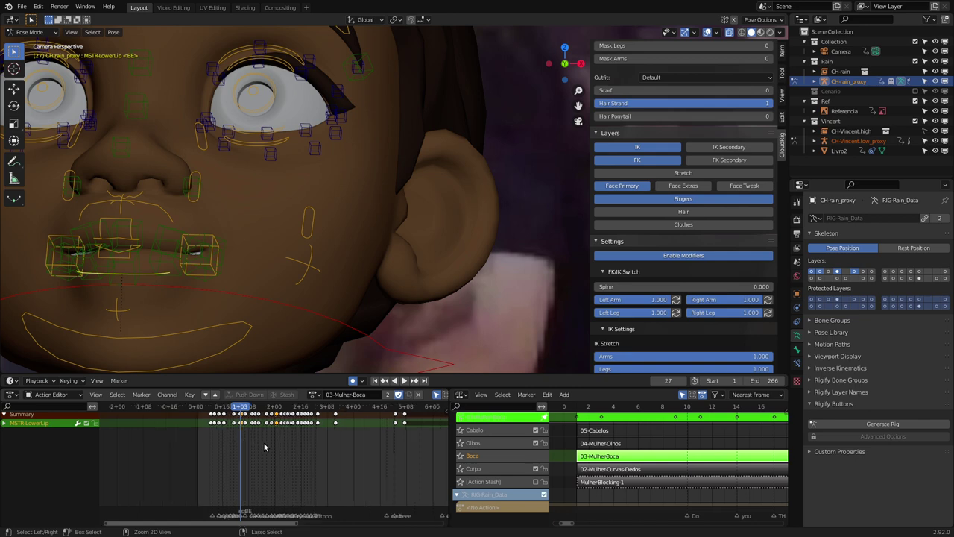
scroll(262, 445, up, 2)
scroll(261, 443, up, 1)
scroll(258, 440, up, 2)
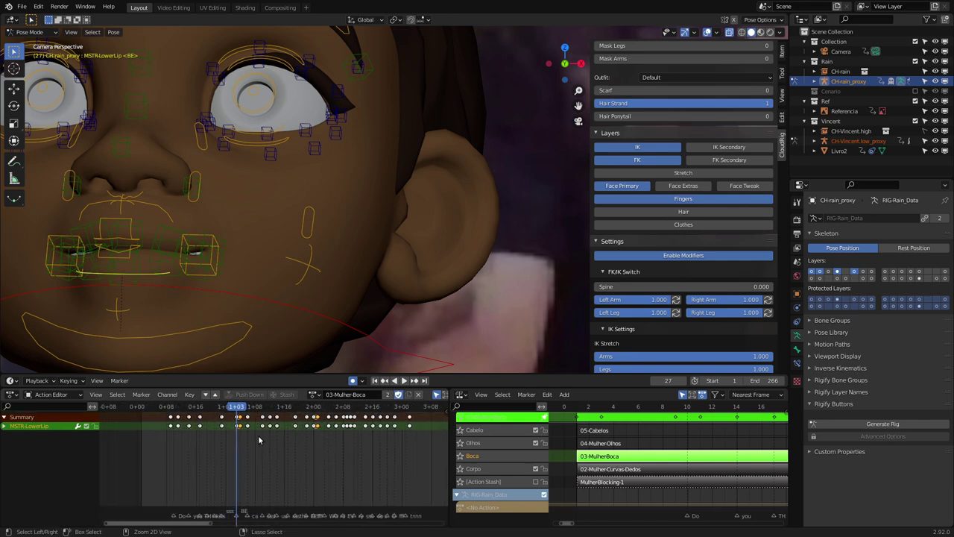
Select the MSTR-LowerLip keys at the current frame and try a move, then cancel it
click(239, 427)
scroll(242, 436, up, 1)
scroll(298, 442, up, 1)
scroll(316, 442, up, 1)
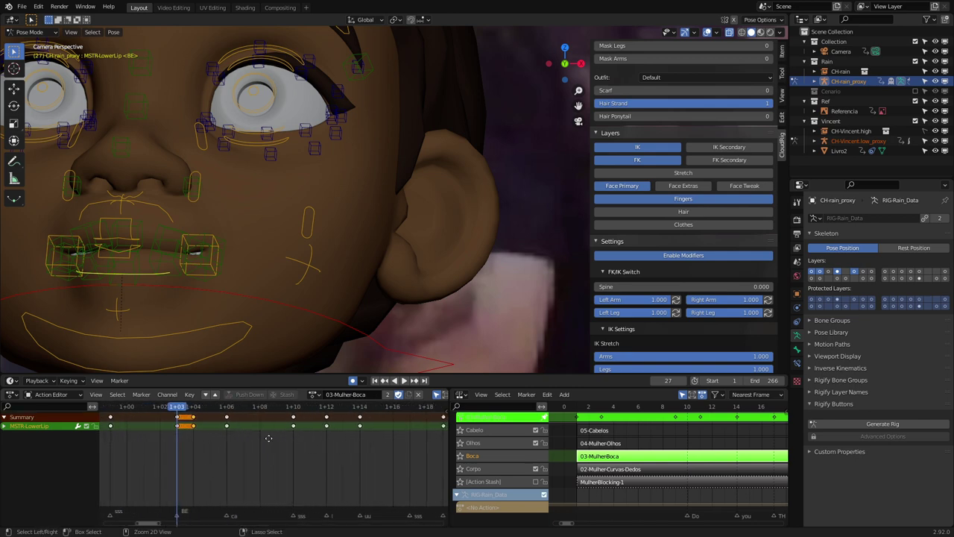
ctrl+scroll(258, 444, up, 2)
ctrl+scroll(242, 451, up, 2)
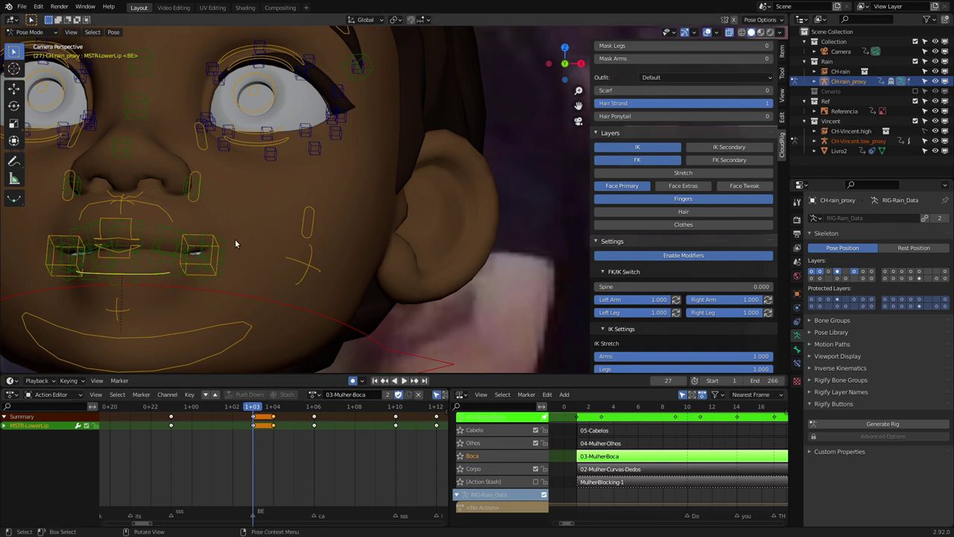
key(g)
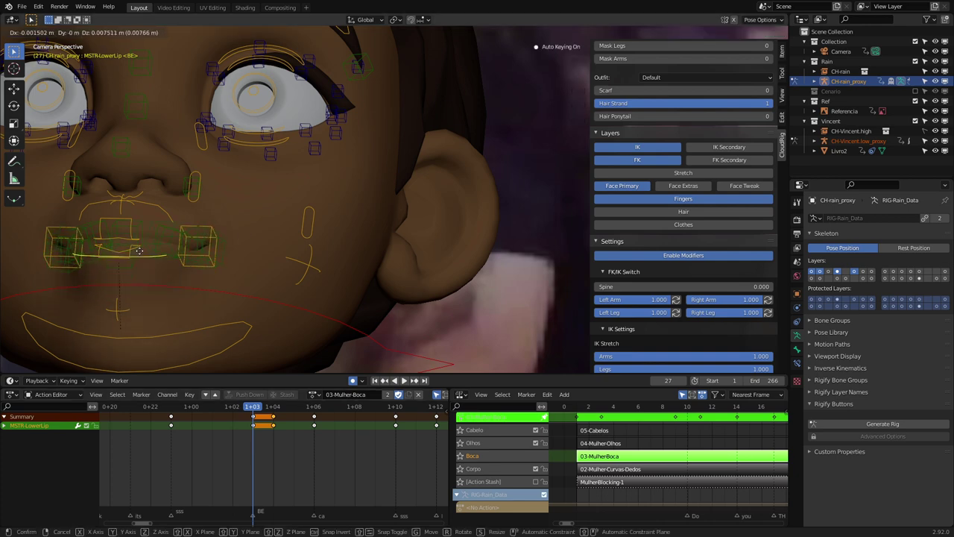
key(Escape)
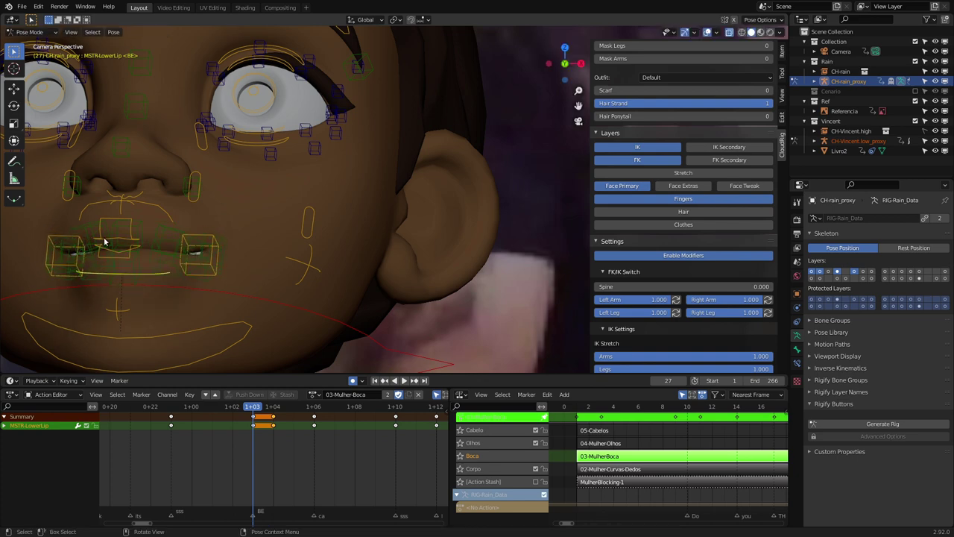
Step through frames 24–28 and play back to compare the closed and open mouth
key(Left)
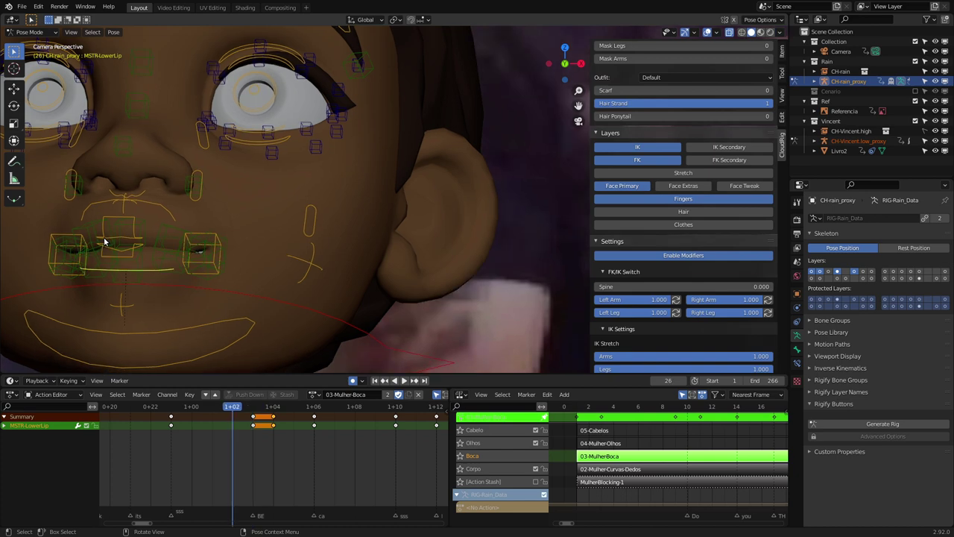
key(Left)
key(Left)
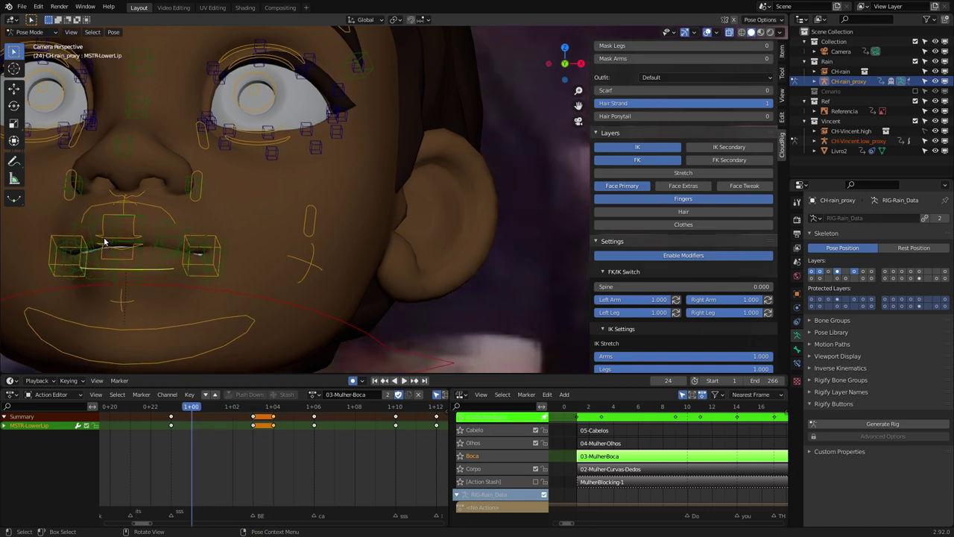
key(Right)
key(Right)
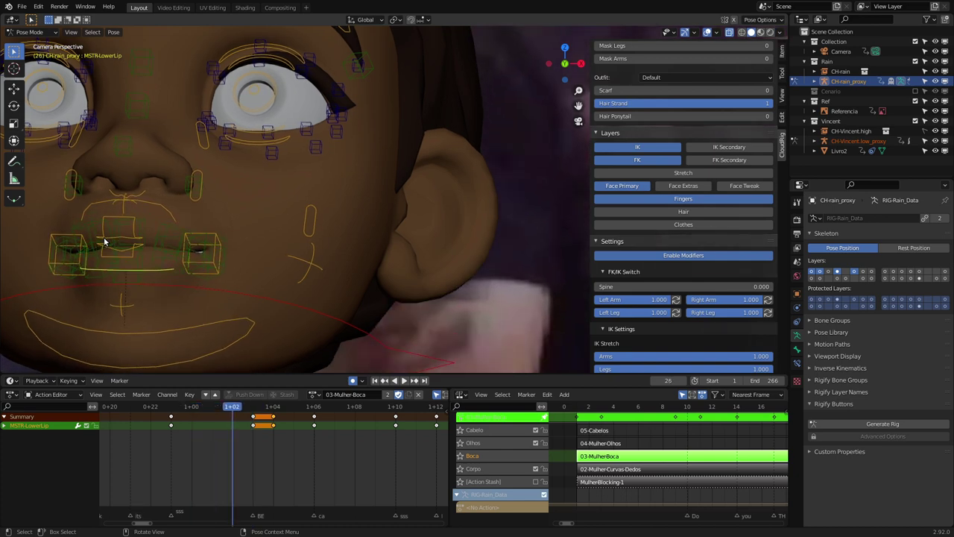
key(Right)
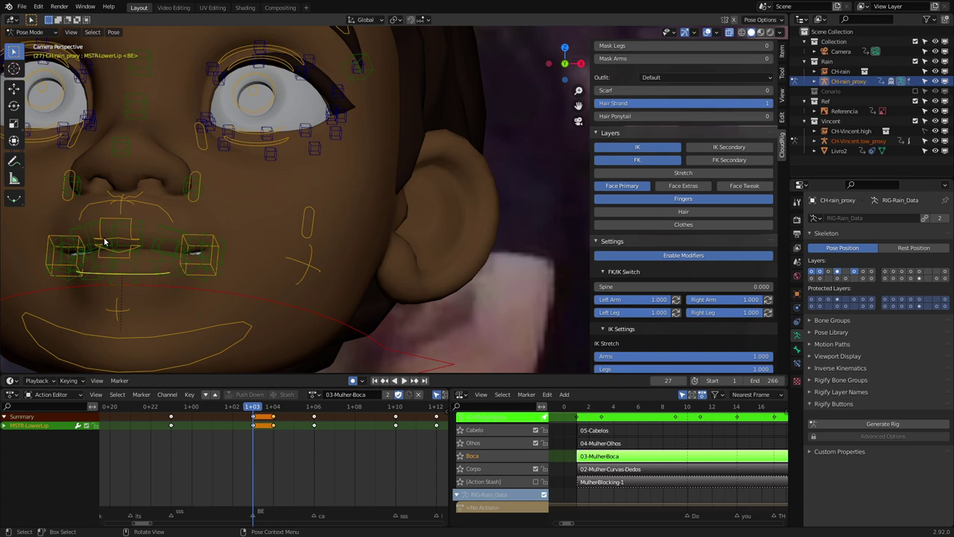
key(Right)
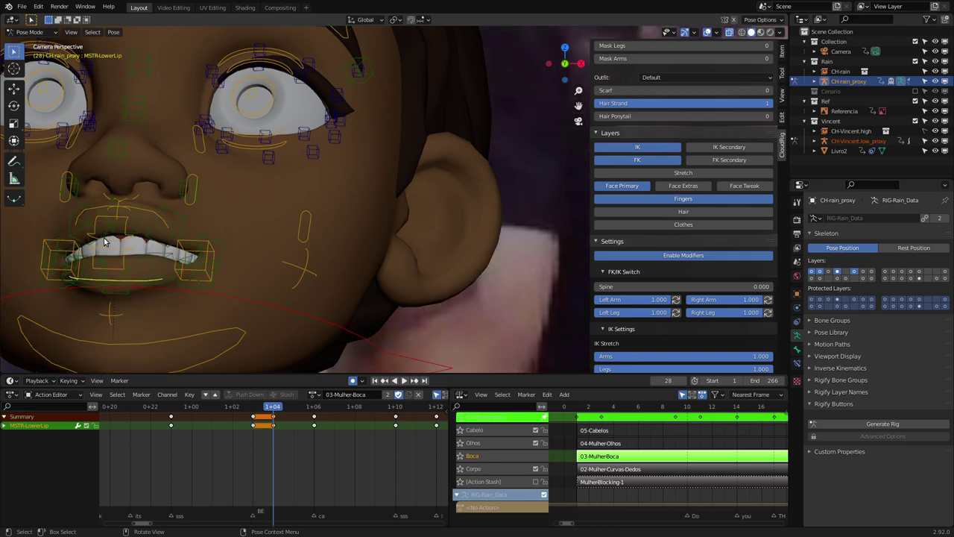
key(Left)
key(Right)
key(Left)
key(Left)
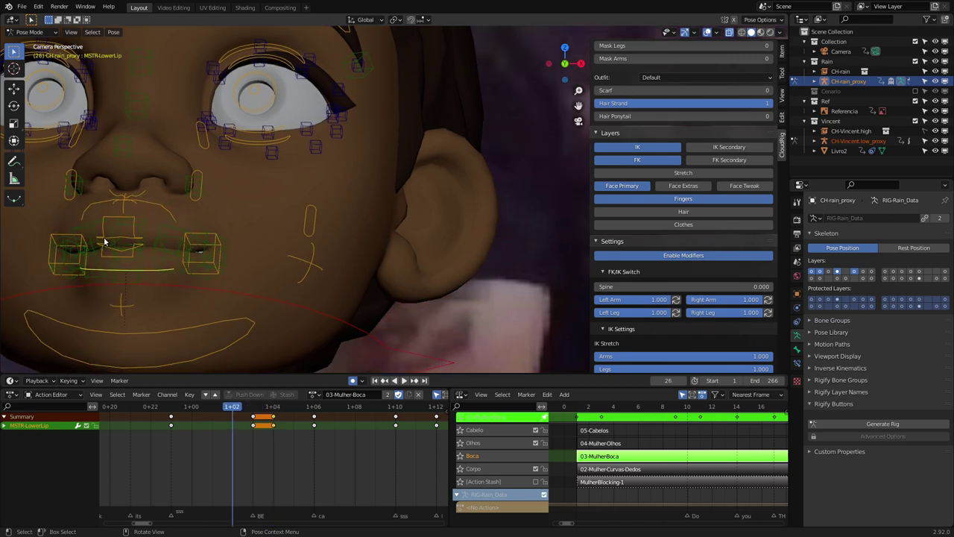
key(Left)
key(Left)
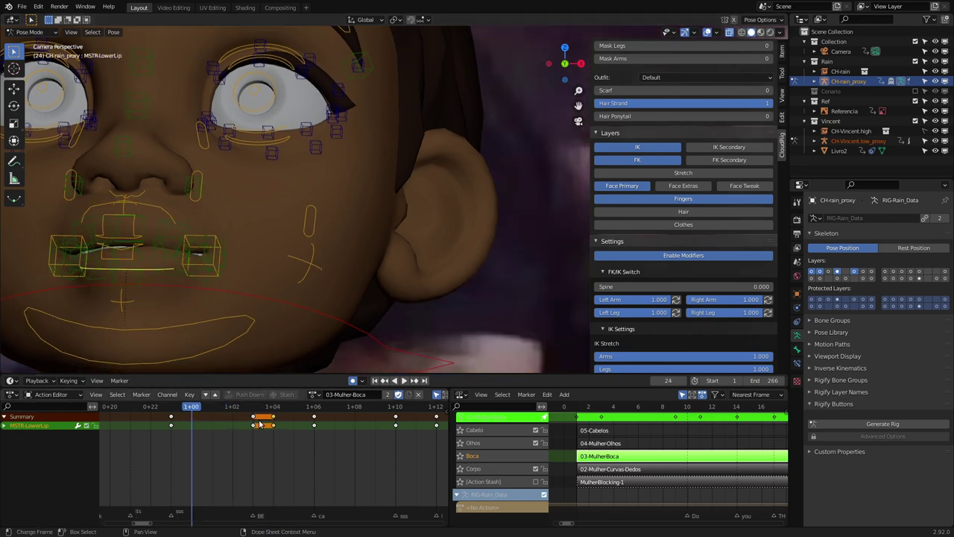
key(space)
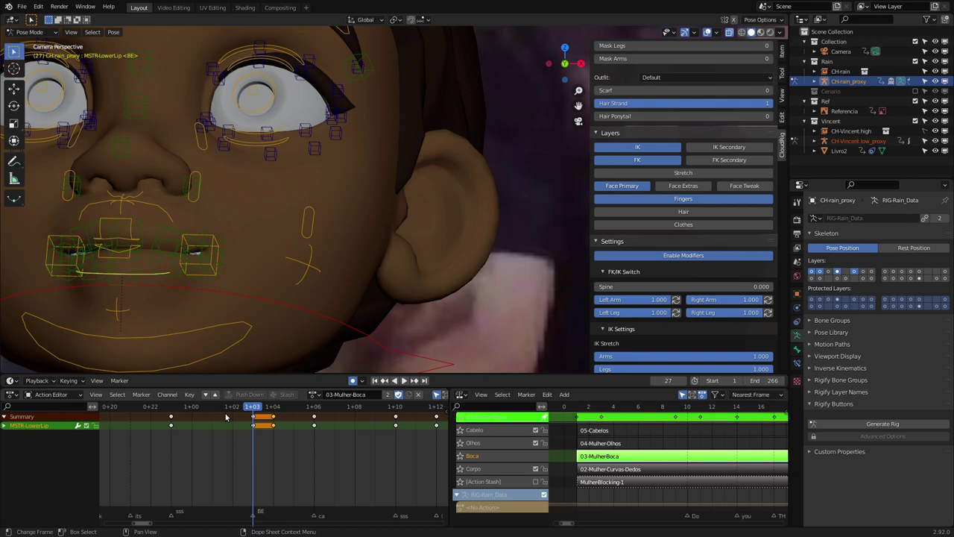
key(Right)
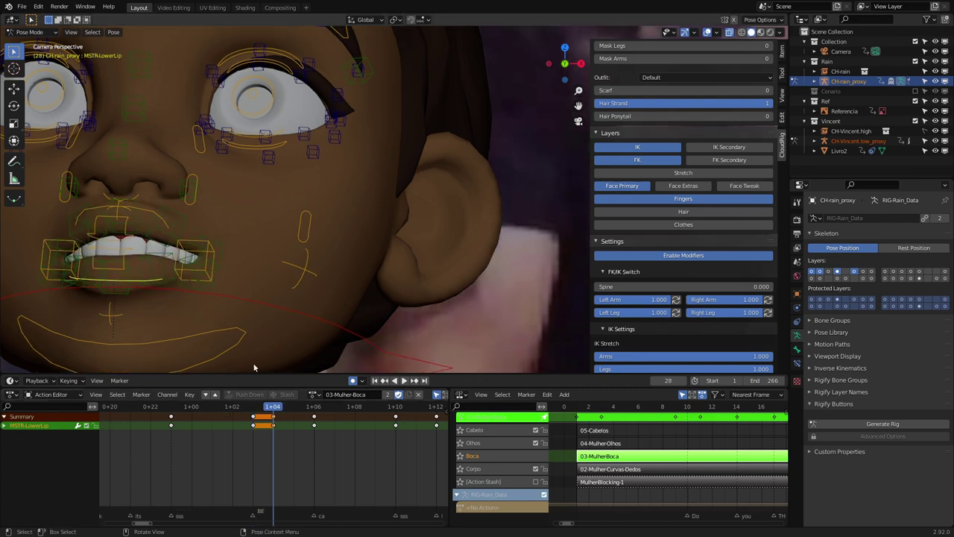
key(ctrl+z)
Zoom and shift the camera view out until Rain, Vincent and the reference video are framed
ctrl+middle_drag(305, 212, 214, 217)
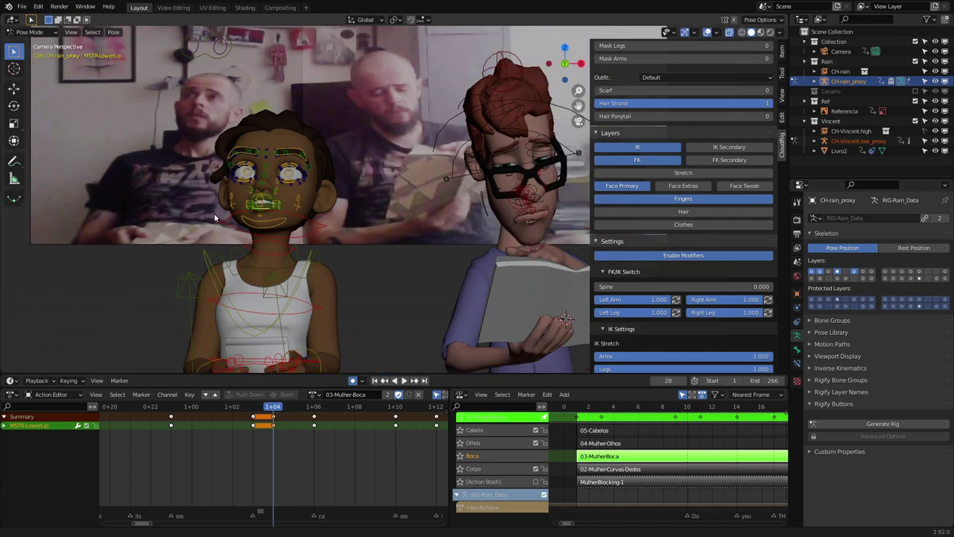
scroll(214, 216, down, 1)
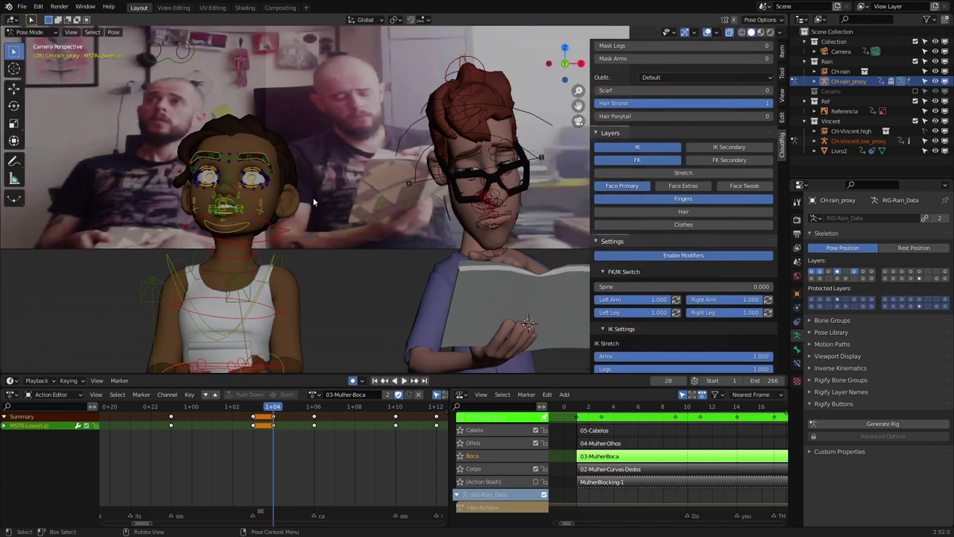
scroll(313, 196, down, 2)
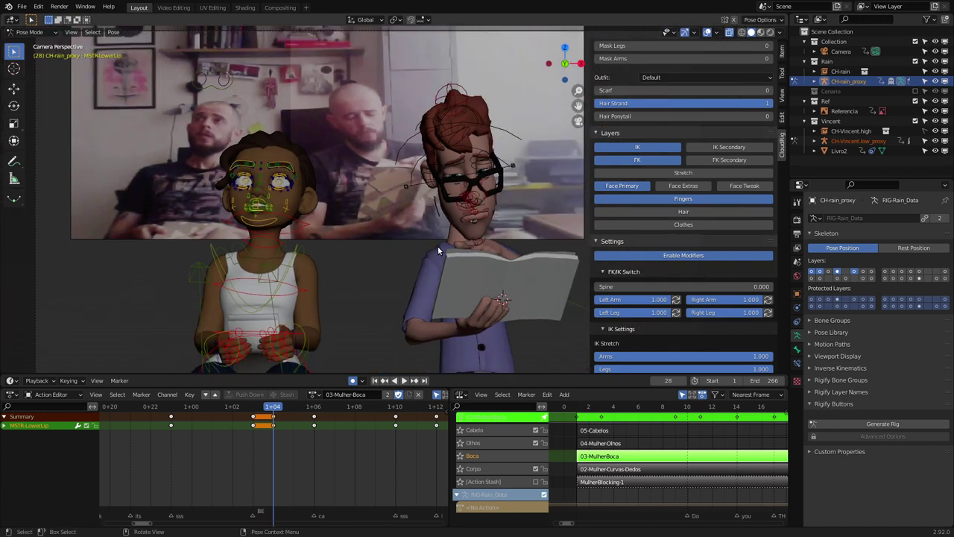
key(Tab)
ctrl+middle_drag(479, 191, 412, 212)
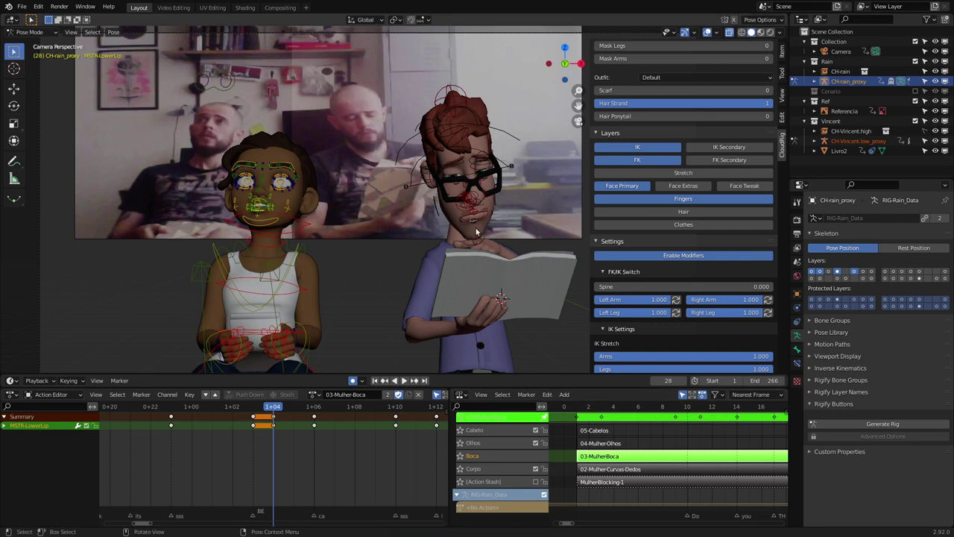
scroll(434, 235, down, 1)
scroll(480, 197, down, 1)
shift+middle_drag(418, 214, 321, 229)
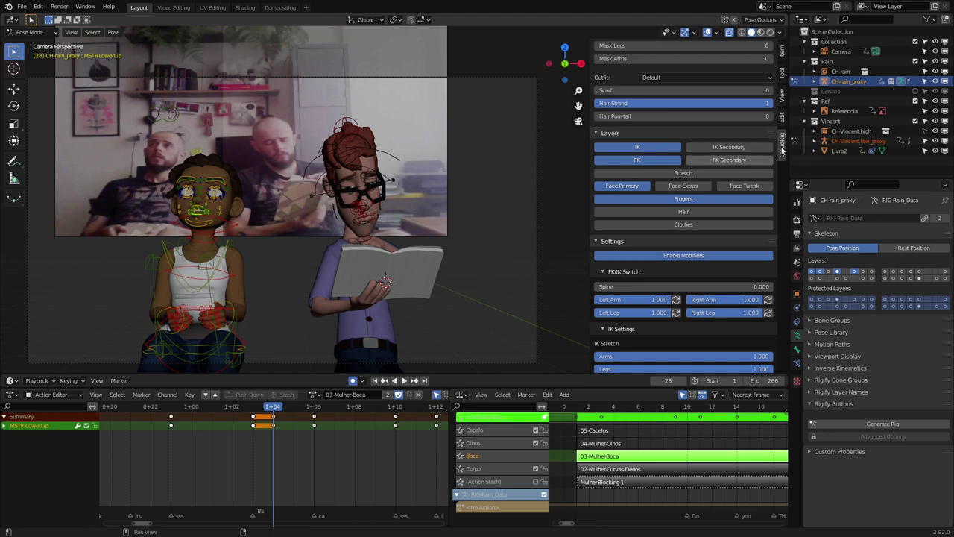
Show the Cenario bedroom set, deselect the MSTR-LowerLip bone, and zoom out over the room
click(914, 91)
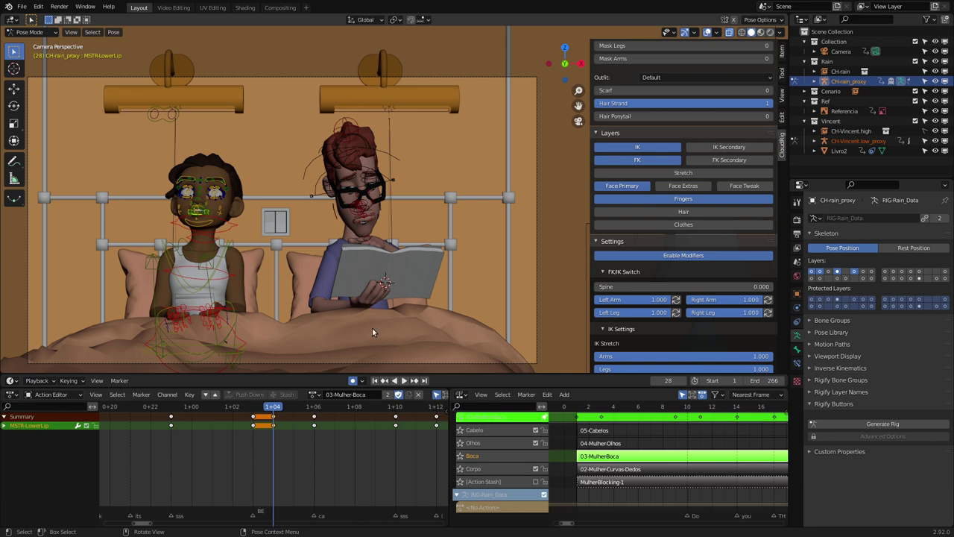
scroll(361, 317, down, 2)
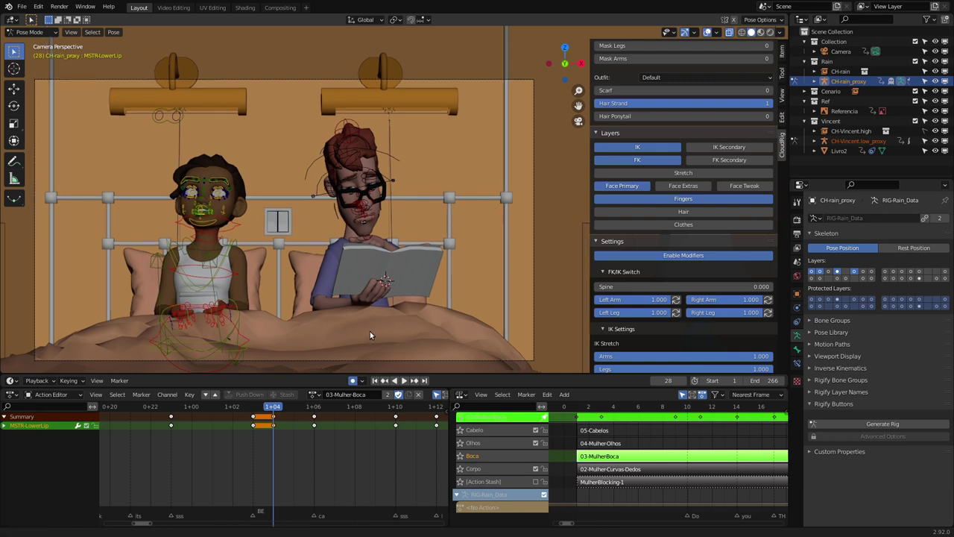
scroll(370, 331, down, 2)
scroll(357, 315, down, 1)
scroll(348, 321, down, 2)
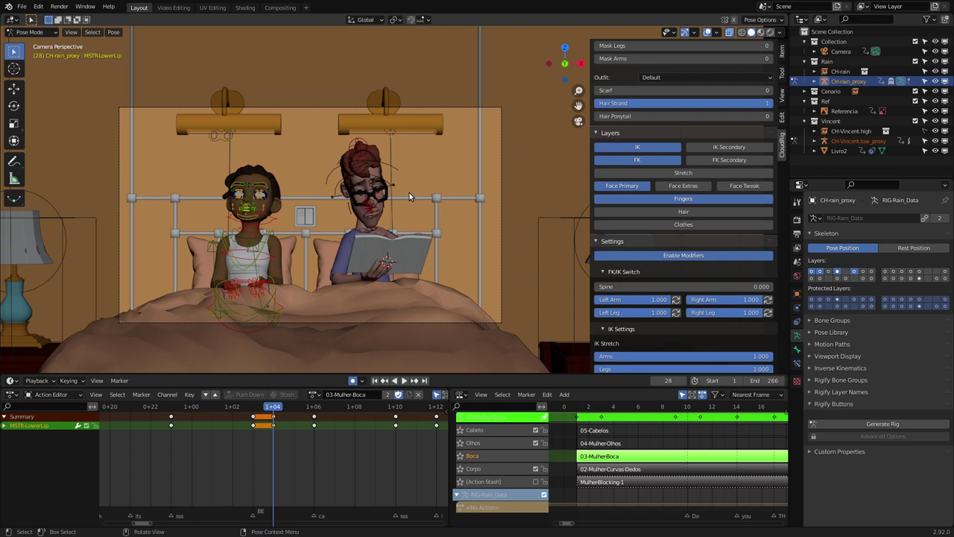
scroll(332, 209, up, 2)
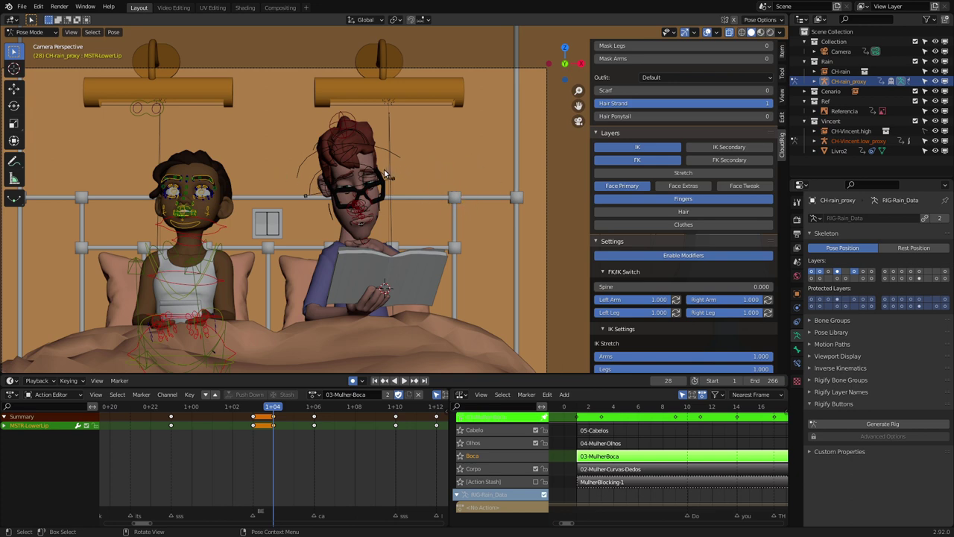
click(450, 196)
scroll(402, 175, down, 2)
Orbit out of the camera view to a high angled view of the bedroom
scroll(388, 179, down, 2)
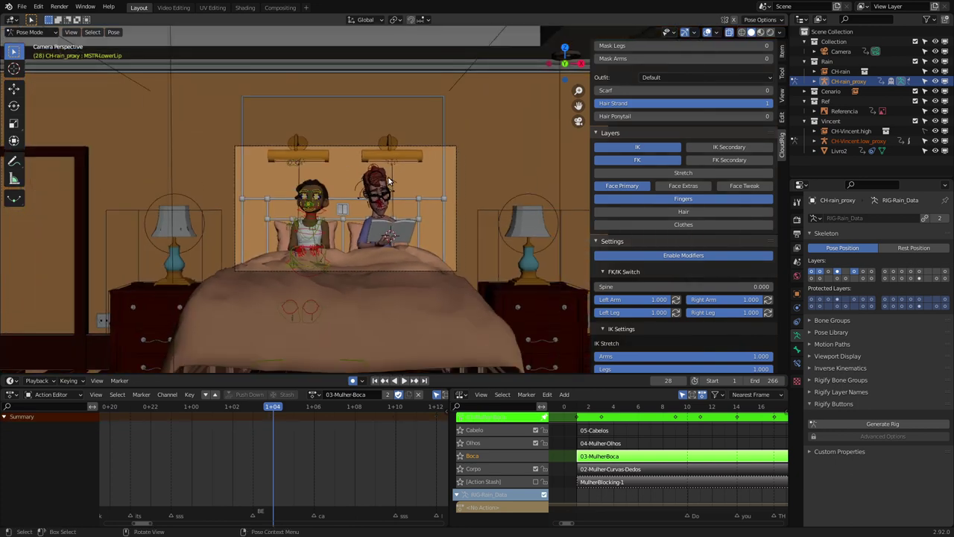
mouse_move(388, 179)
middle_down()
mouse_move(409, 179)
mouse_move(302, 164)
mouse_move(397, 162)
mouse_move(413, 140)
mouse_move(396, 139)
mouse_move(421, 152)
mouse_move(366, 192)
mouse_move(428, 207)
mouse_move(321, 223)
middle_up()
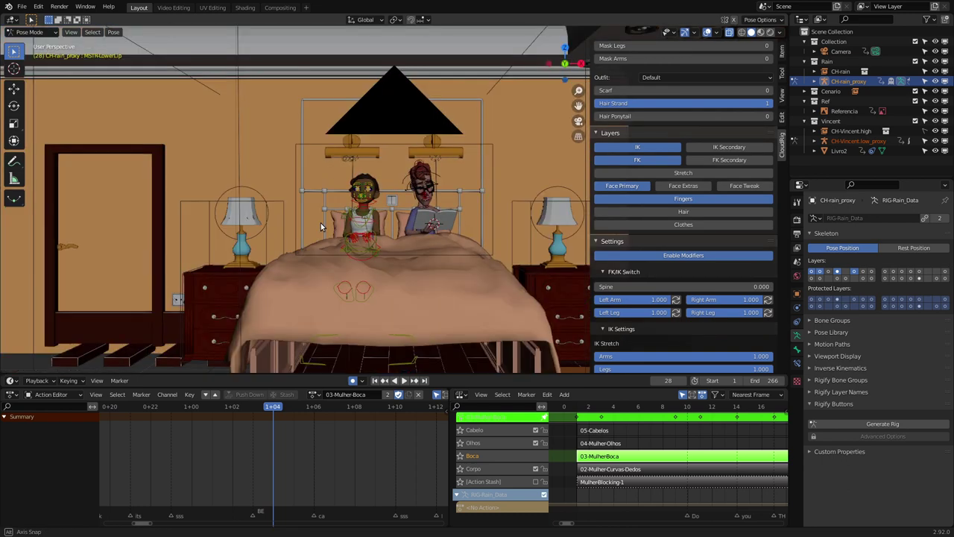
mouse_move(321, 223)
middle_down()
mouse_move(286, 272)
mouse_move(314, 239)
mouse_move(41, 142)
mouse_move(384, 208)
middle_up()
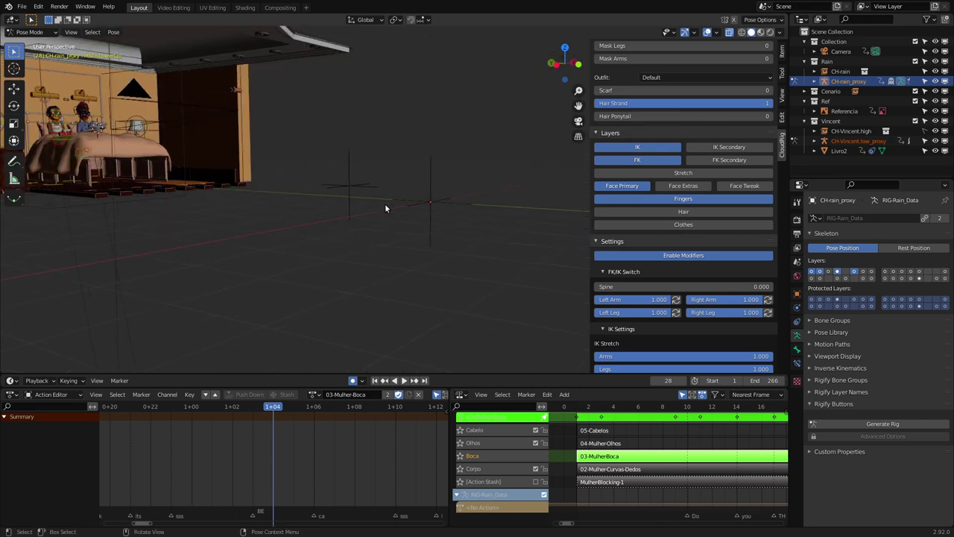
Switch to Object Mode, deselect everything, and set the 3D cursor on the empty floor
key(ctrl+Tab)
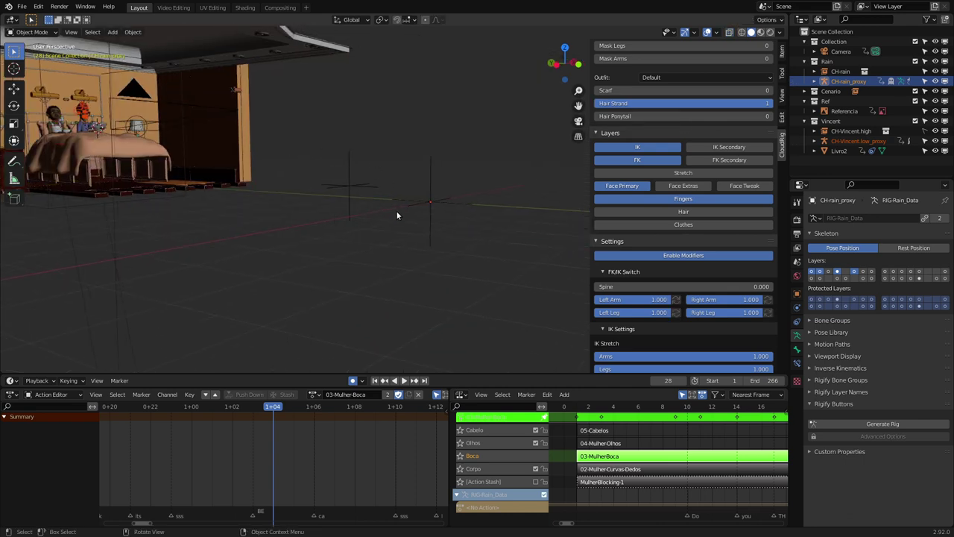
click(386, 222)
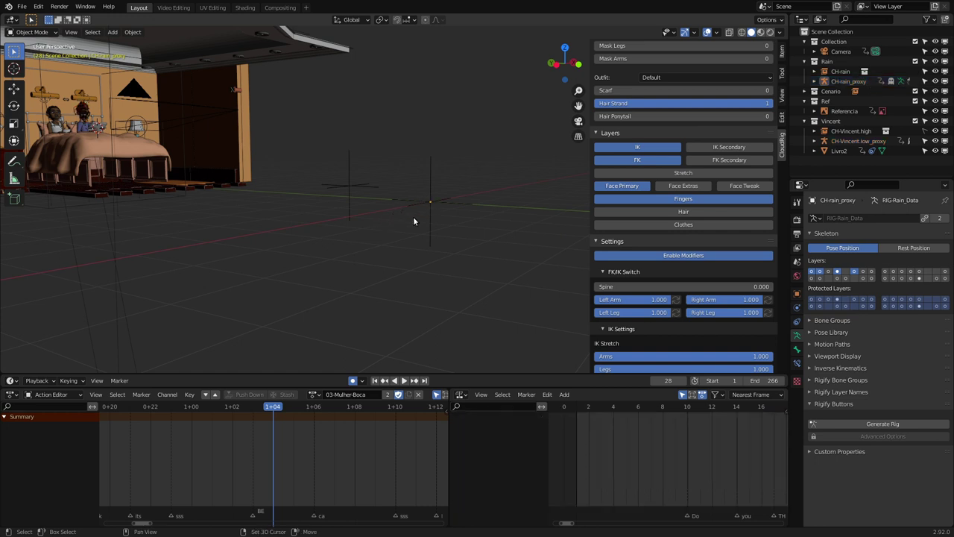
shift+right_click(391, 218)
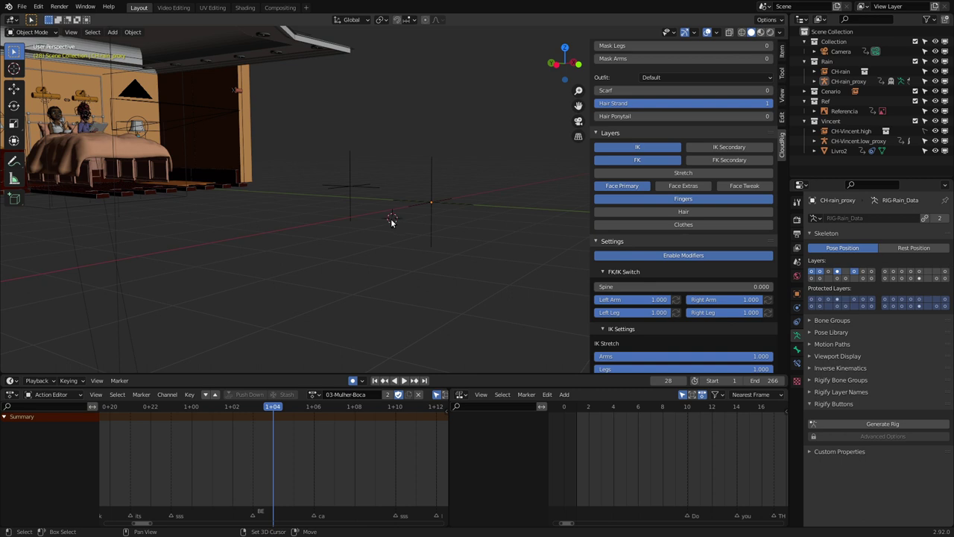
Add a 2 m plane at the 3D cursor and rotate it 90° on X to stand upright
key(shift+a)
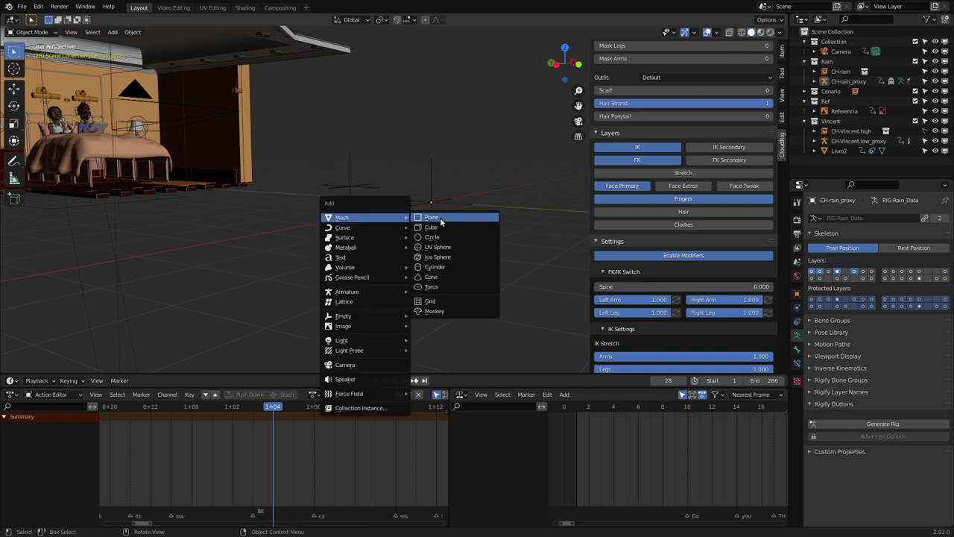
click(435, 222)
key(Tab)
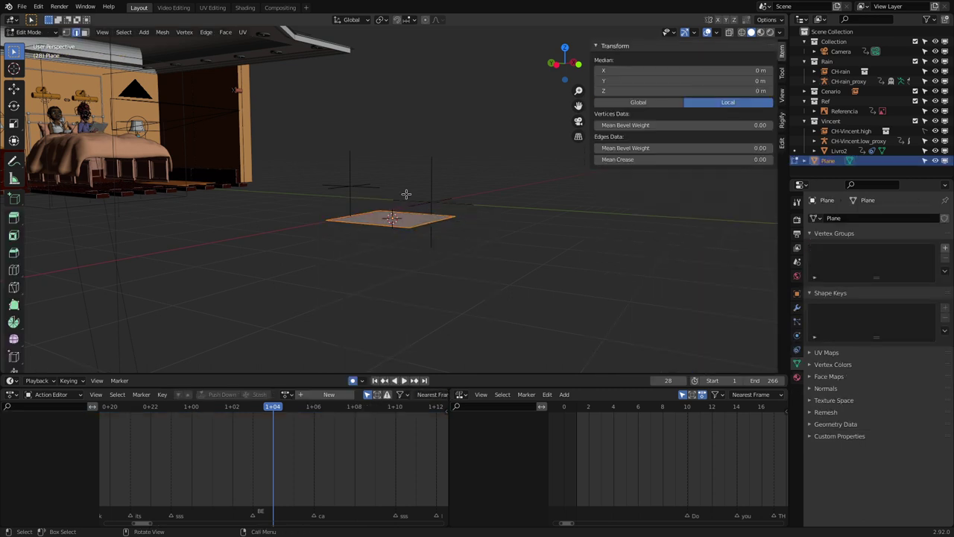
text(rx90)
key(Return)
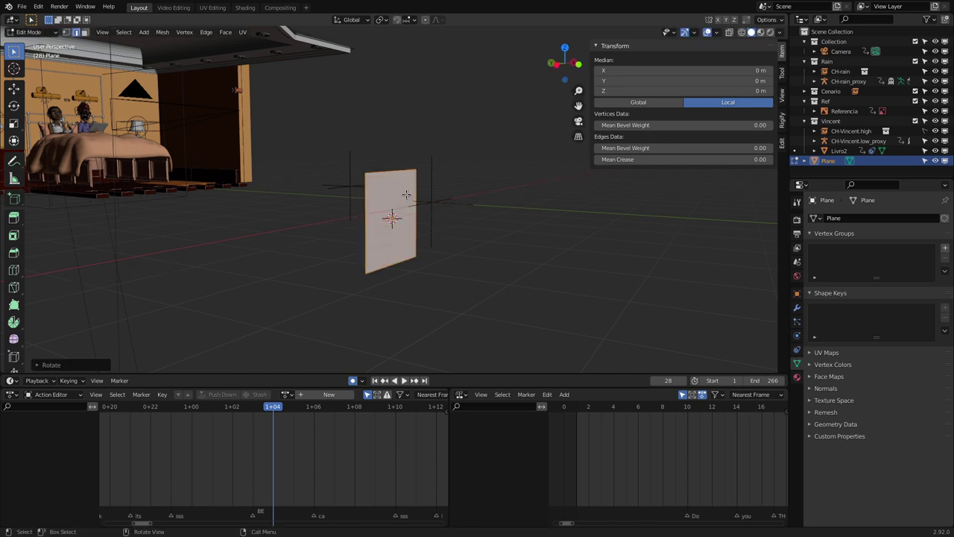
mouse_move(90, 138)
middle_down()
mouse_move(358, 160)
mouse_move(187, 172)
mouse_move(181, 181)
mouse_move(373, 257)
mouse_move(394, 141)
mouse_move(358, 215)
mouse_move(378, 202)
mouse_move(193, 105)
middle_up()
scroll(358, 161, up, 2)
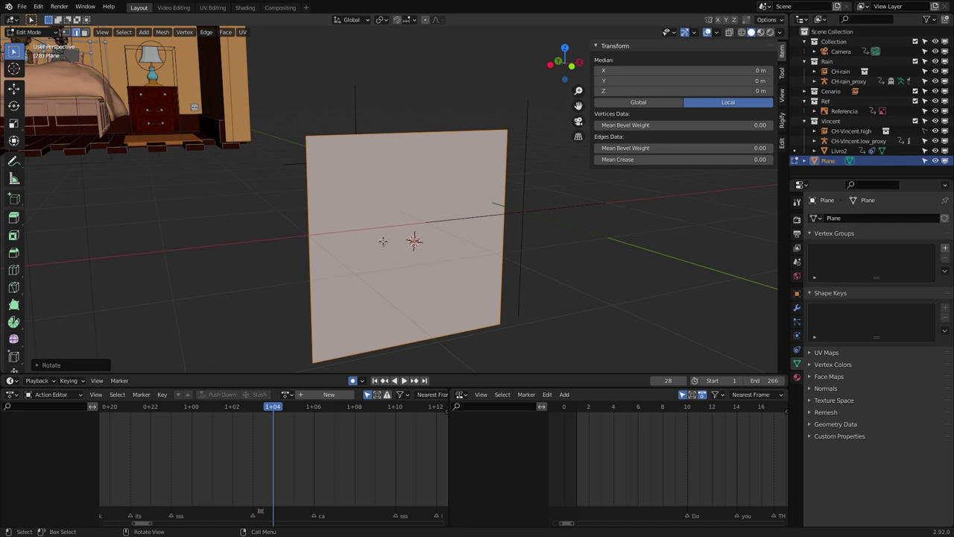
key(Tab)
mouse_move(381, 239)
middle_down()
mouse_move(355, 234)
mouse_move(359, 250)
middle_up()
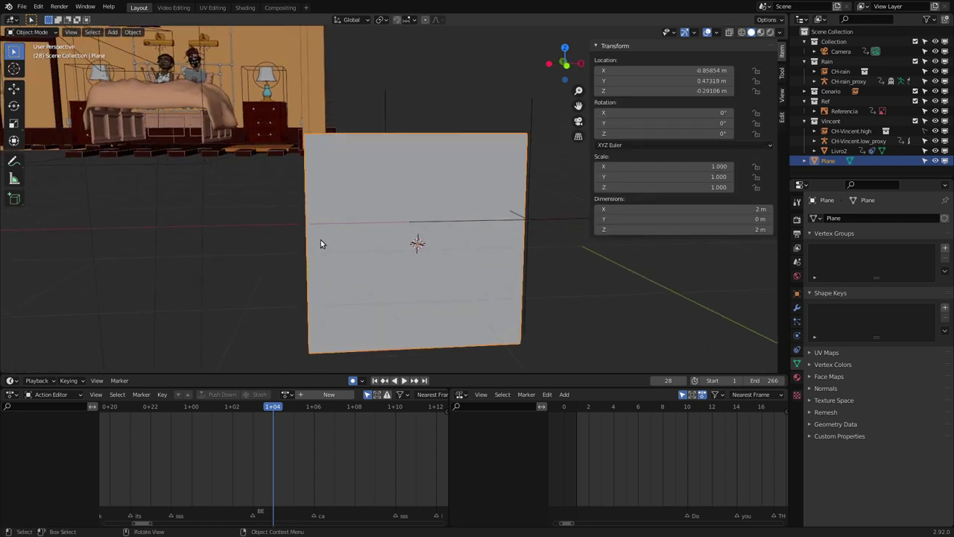
Add a horizontal loop cut through the centre of the plane in Edit Mode
key(Tab)
key(ctrl+r)
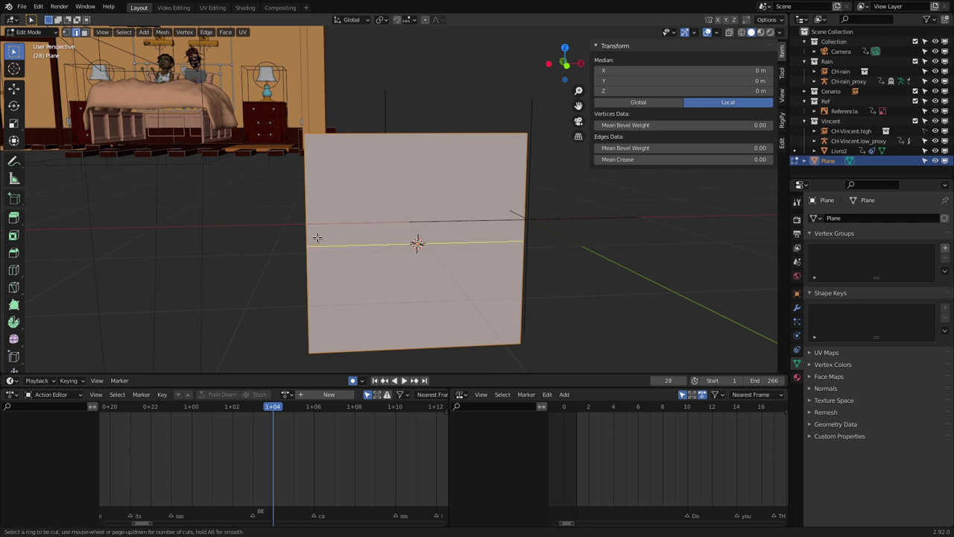
click(319, 238)
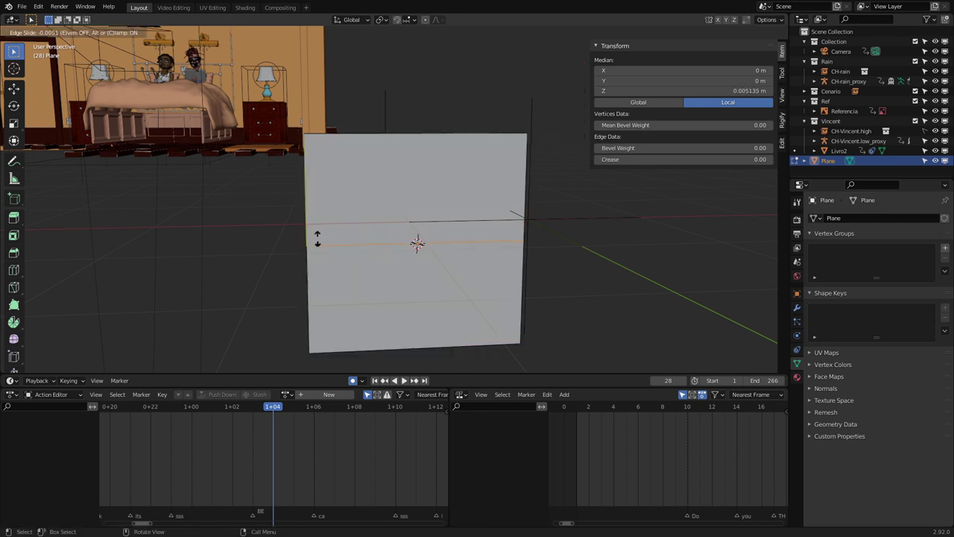
right_click(319, 237)
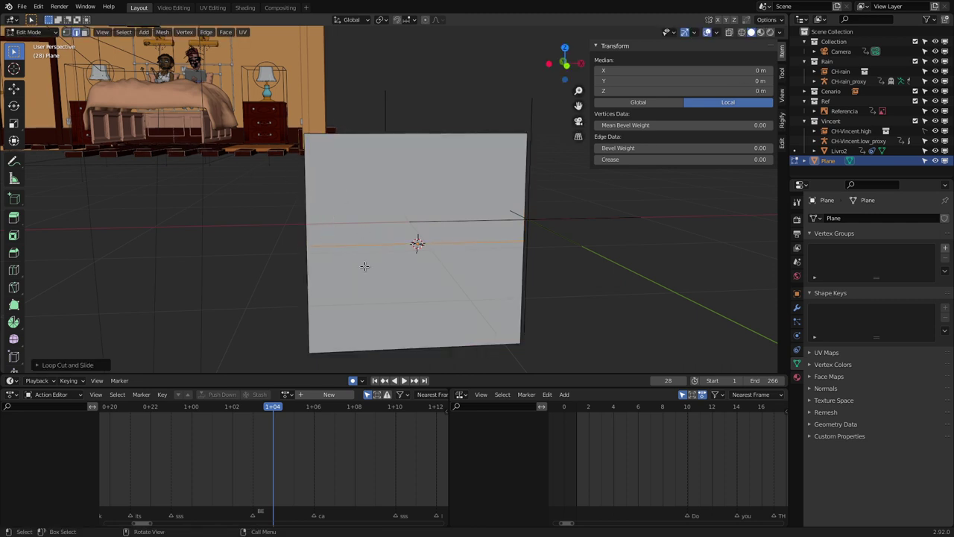
Add six evenly spaced vertical loop cuts across the plane
key(ctrl+r)
scroll(398, 237, up, 2)
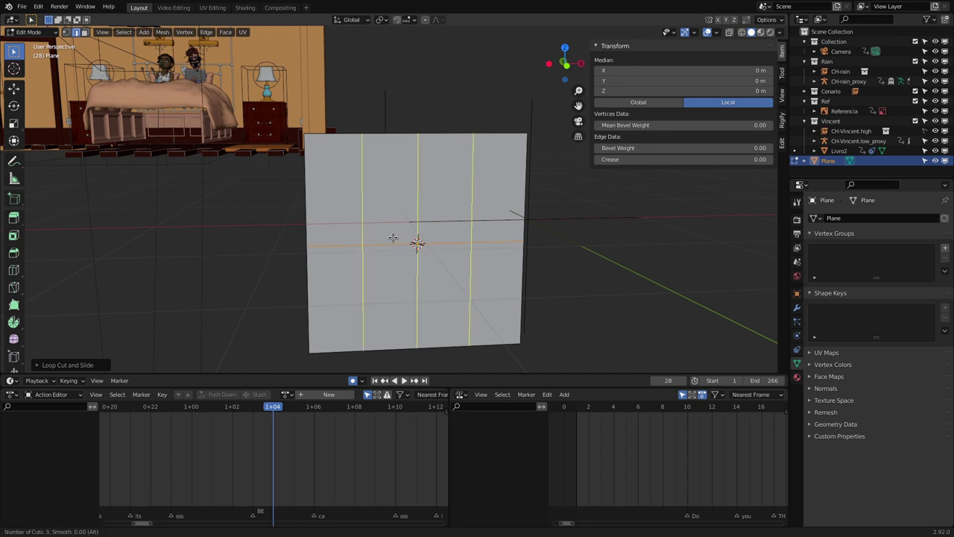
scroll(394, 238, up, 1)
scroll(390, 239, up, 1)
scroll(389, 238, up, 1)
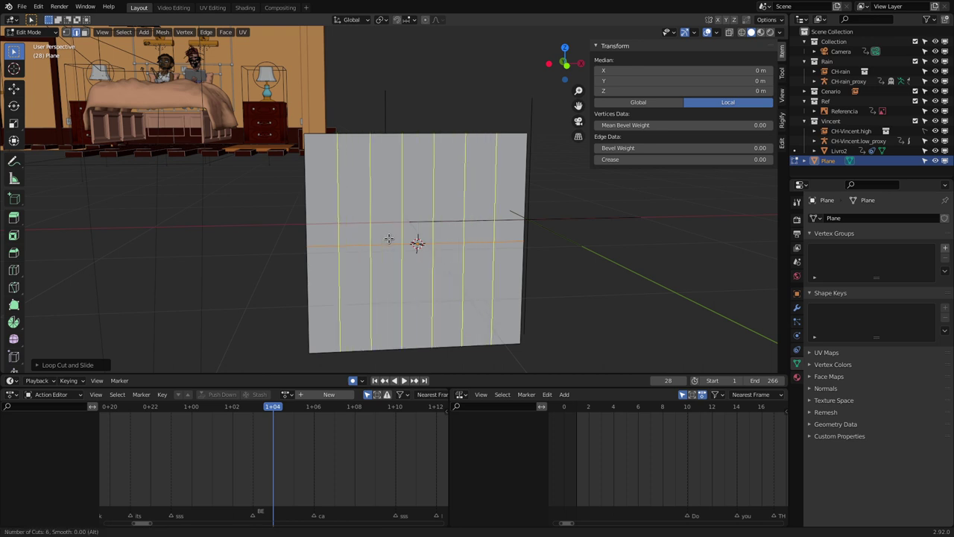
click(389, 240)
click(383, 241)
Add a second horizontal loop cut lower on the plane
key(ctrl+r)
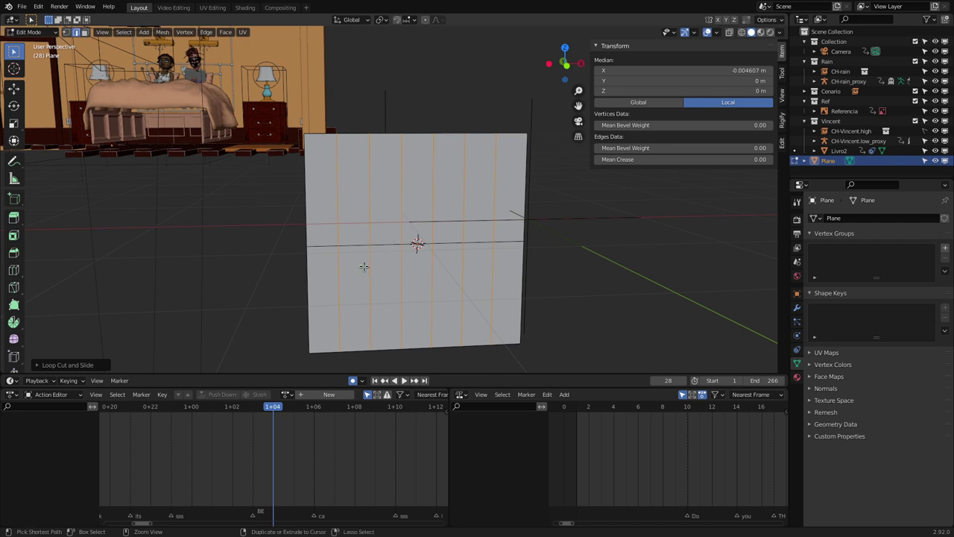
click(325, 284)
click(332, 261)
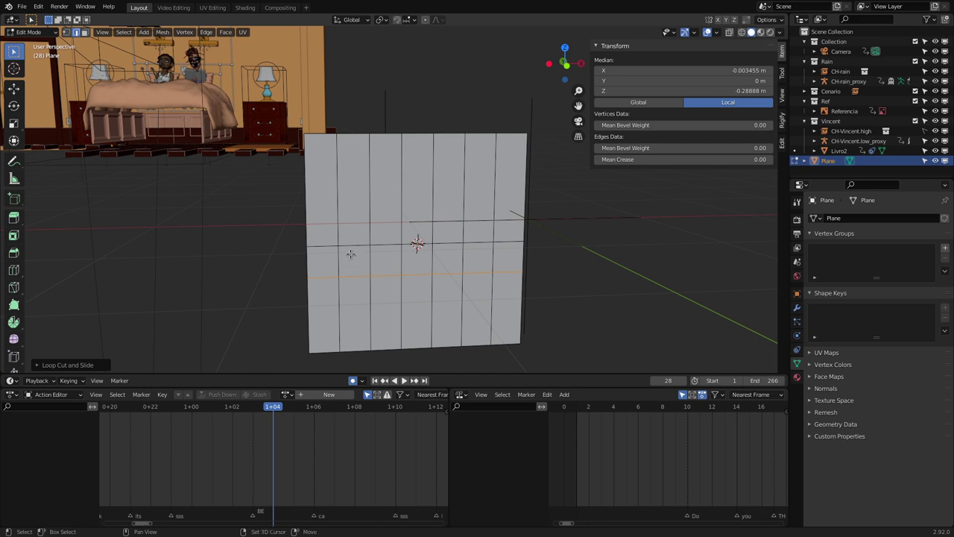
shift+middle_drag(354, 257, 340, 236)
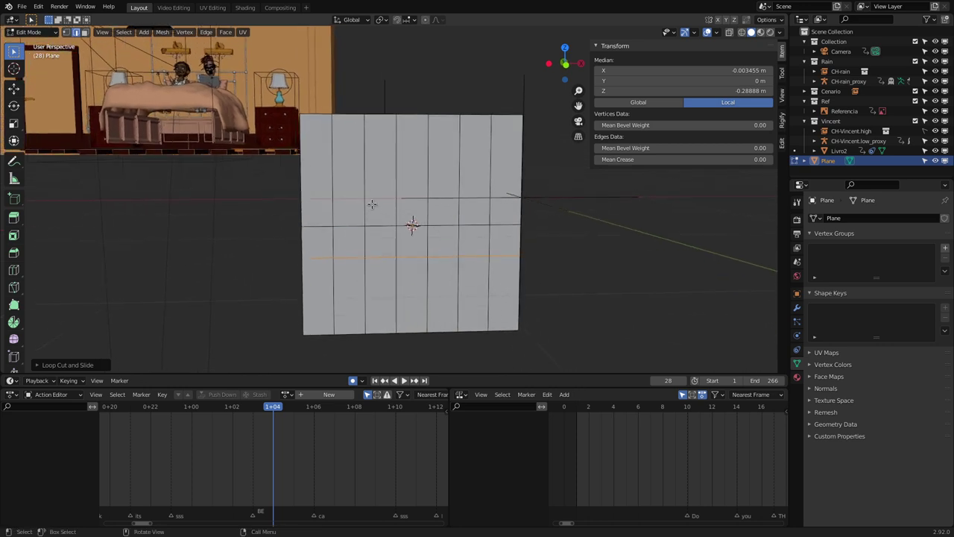
Delete all of the plane's faces, keeping only its wire edges
key(a)
key(x)
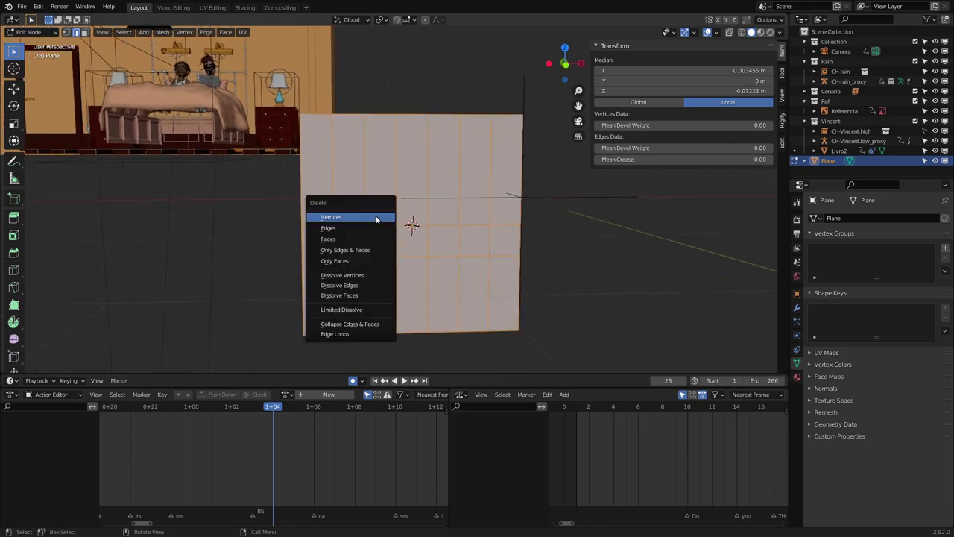
click(345, 262)
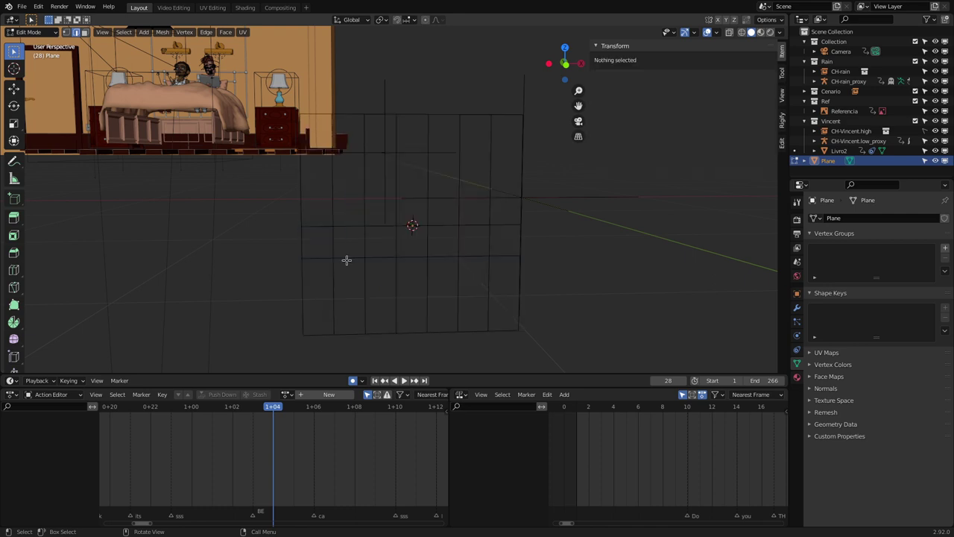
Delete the vertical edges in the upper half of the grid
mouse_move(347, 260)
middle_down()
mouse_move(369, 249)
mouse_move(294, 164)
mouse_move(309, 280)
mouse_move(299, 277)
mouse_move(338, 296)
middle_up()
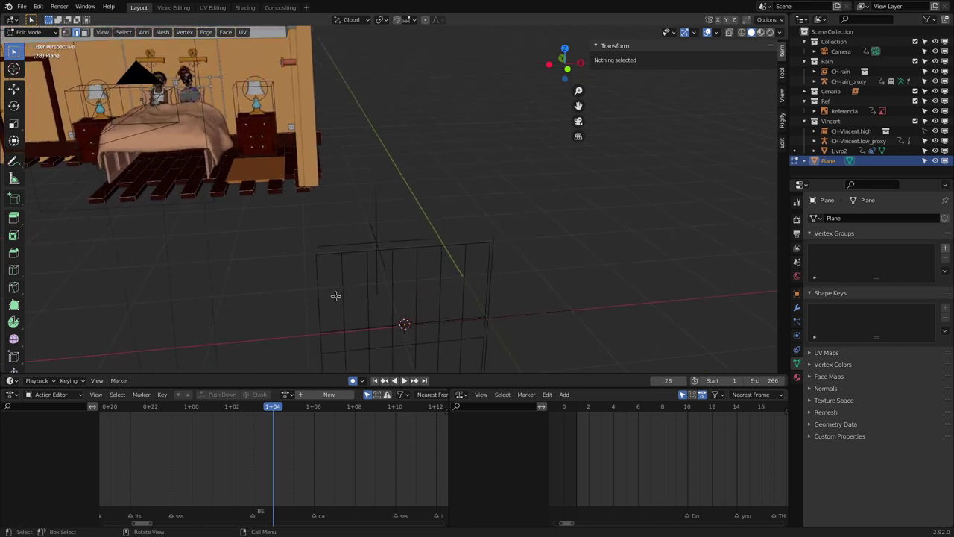
click(343, 288)
drag(356, 288, 464, 290)
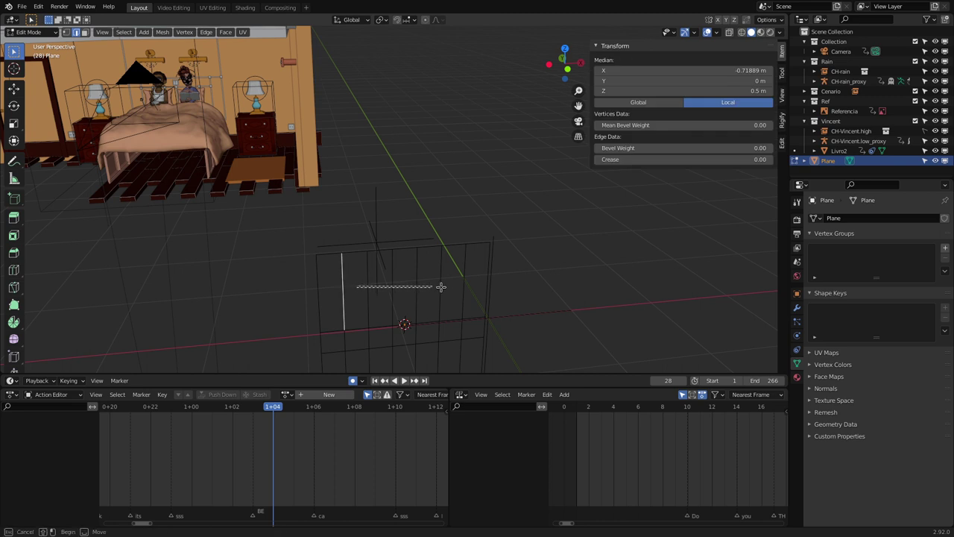
drag(336, 284, 464, 290)
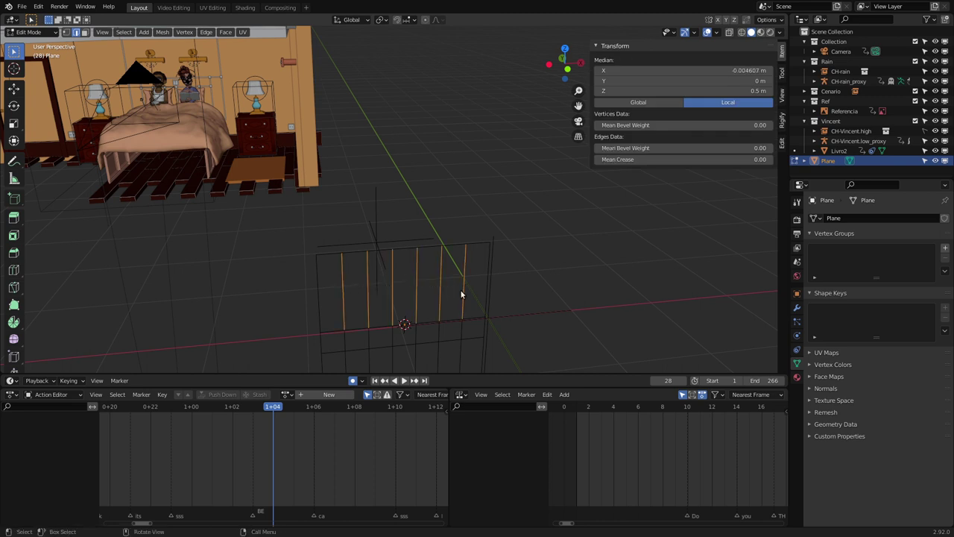
key(x)
click(444, 258)
Delete three short lower-grid edges, then select the two outer short edges
mouse_move(392, 306)
middle_down()
mouse_move(387, 260)
mouse_move(389, 288)
mouse_move(366, 231)
middle_up()
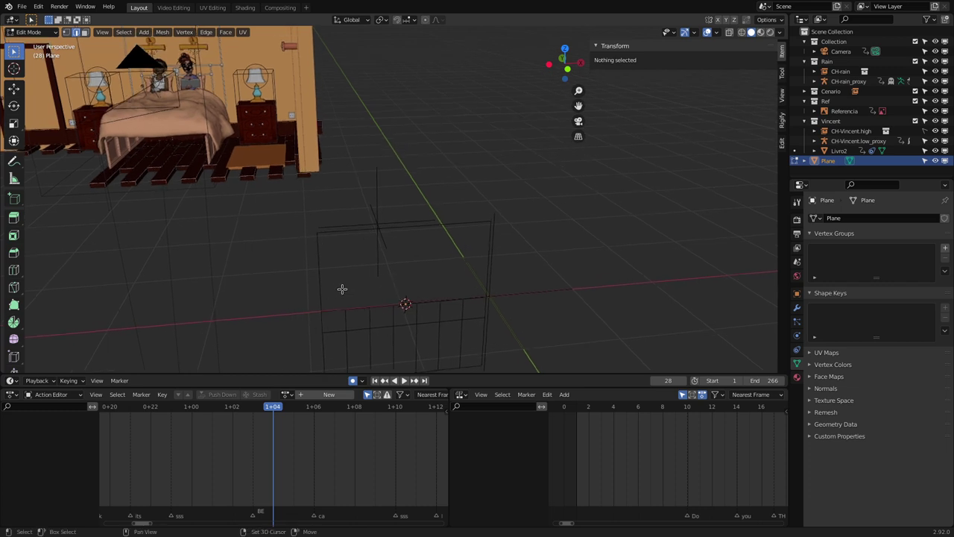
mouse_move(341, 288)
middle_down()
mouse_move(326, 245)
mouse_move(336, 271)
middle_up()
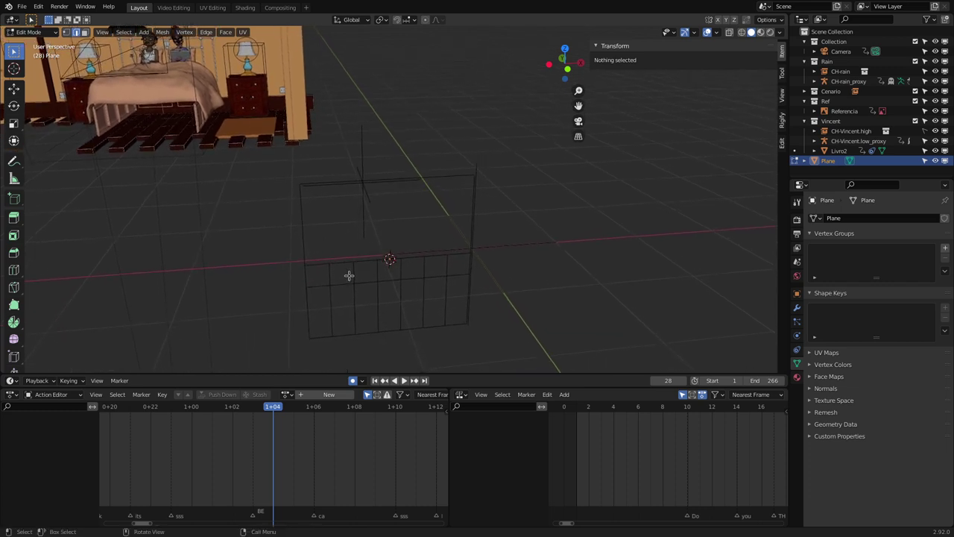
click(353, 273)
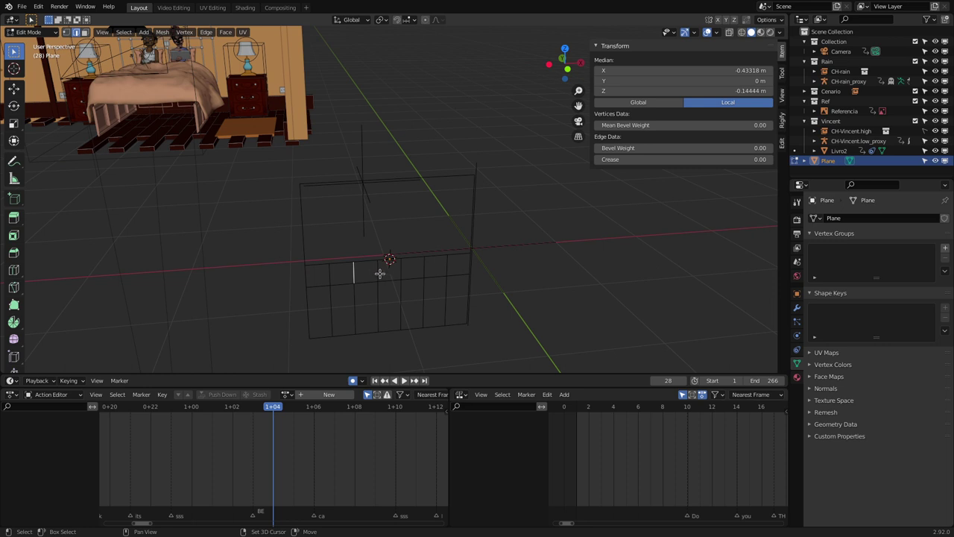
shift+click(378, 273)
shift+click(426, 271)
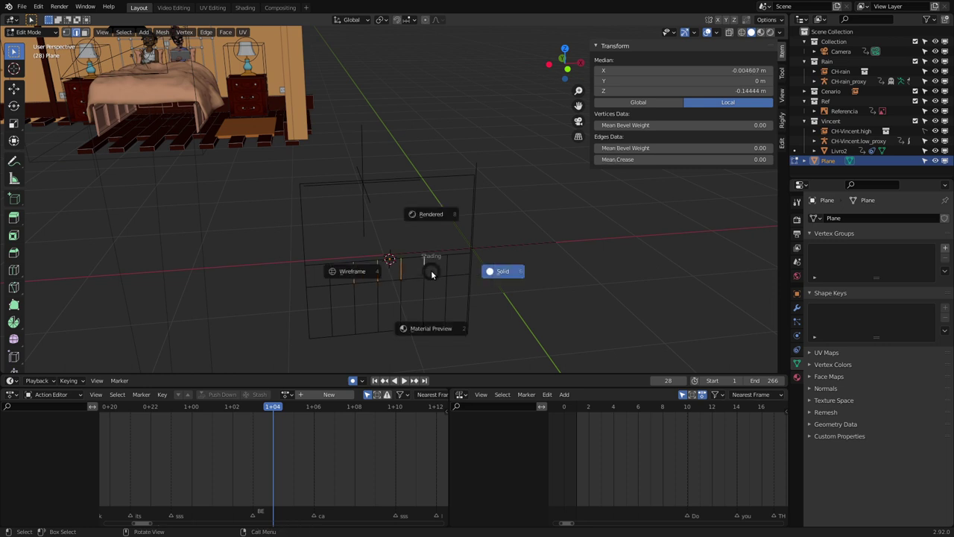
key(x)
click(428, 271)
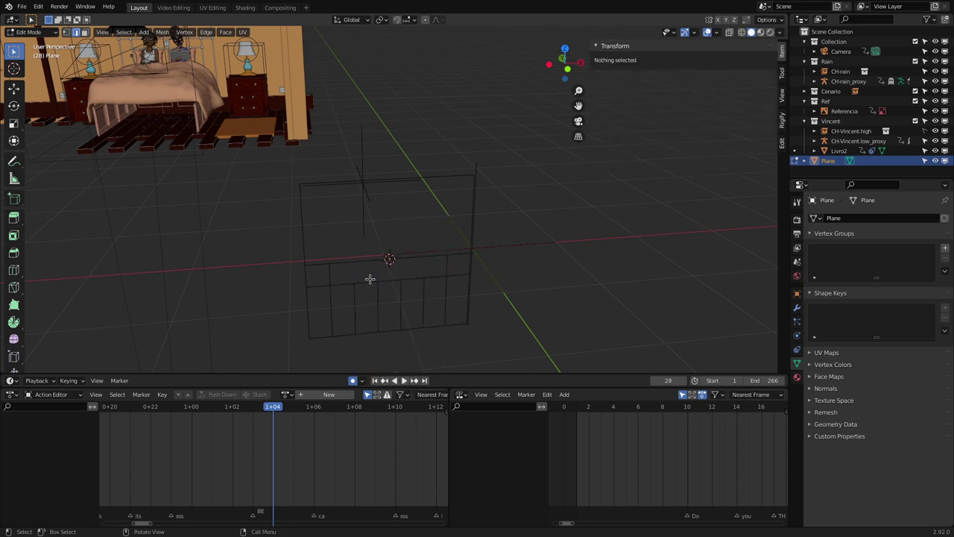
click(327, 283)
shift+click(457, 273)
Delete the outer short edges and dissolve the stray vertices along the middle bar
key(x)
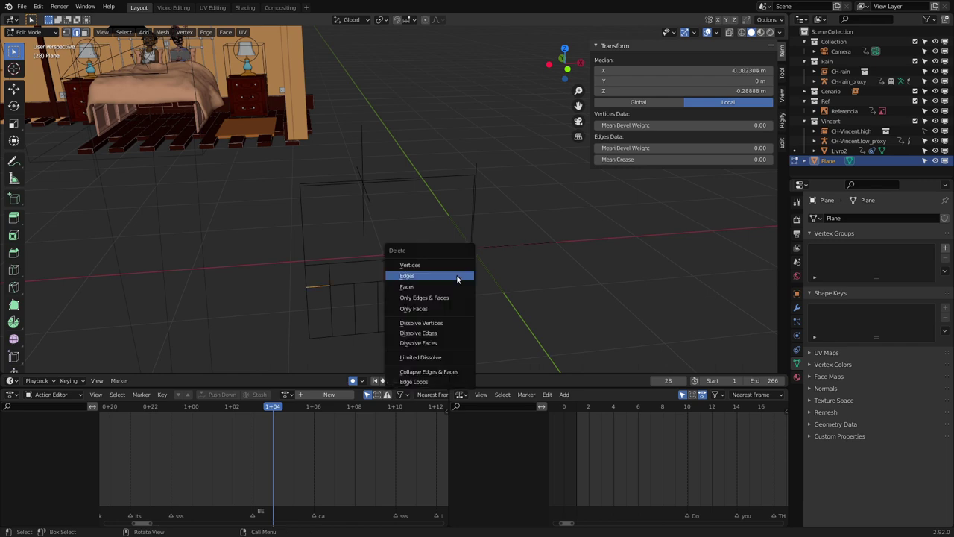
click(456, 276)
mouse_move(384, 244)
middle_down()
mouse_move(343, 237)
mouse_move(418, 237)
mouse_move(398, 241)
mouse_move(368, 213)
mouse_move(335, 246)
mouse_move(331, 207)
middle_up()
click(332, 206)
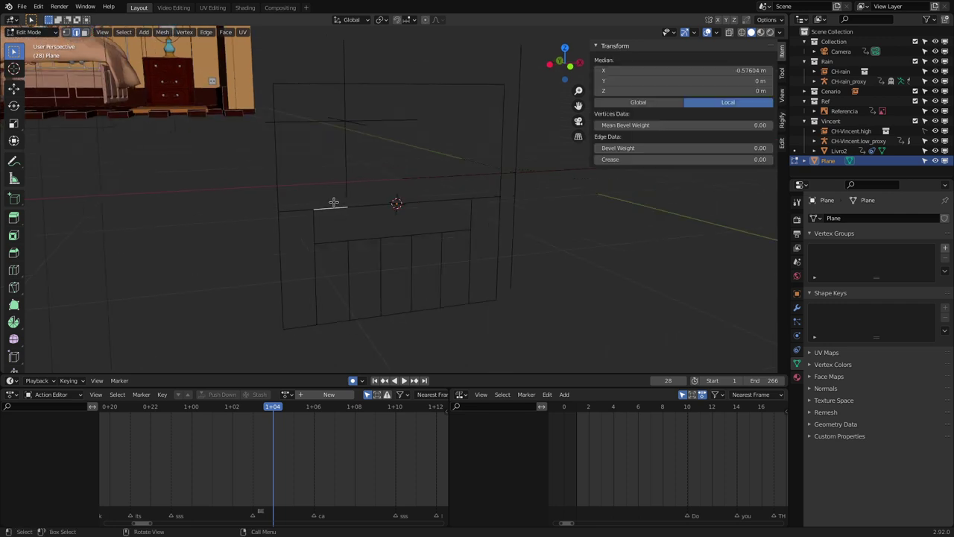
key(1)
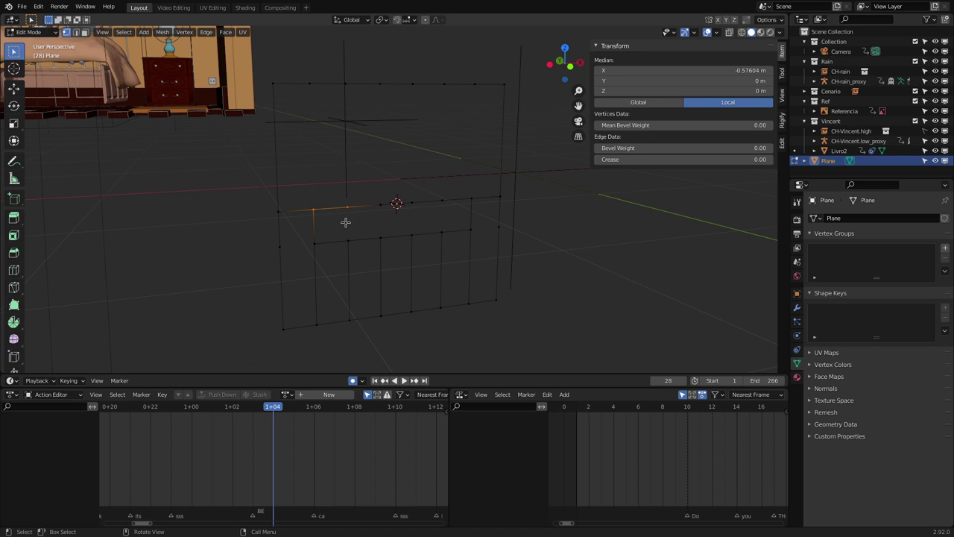
middle_drag(346, 222, 348, 206)
drag(335, 192, 455, 211)
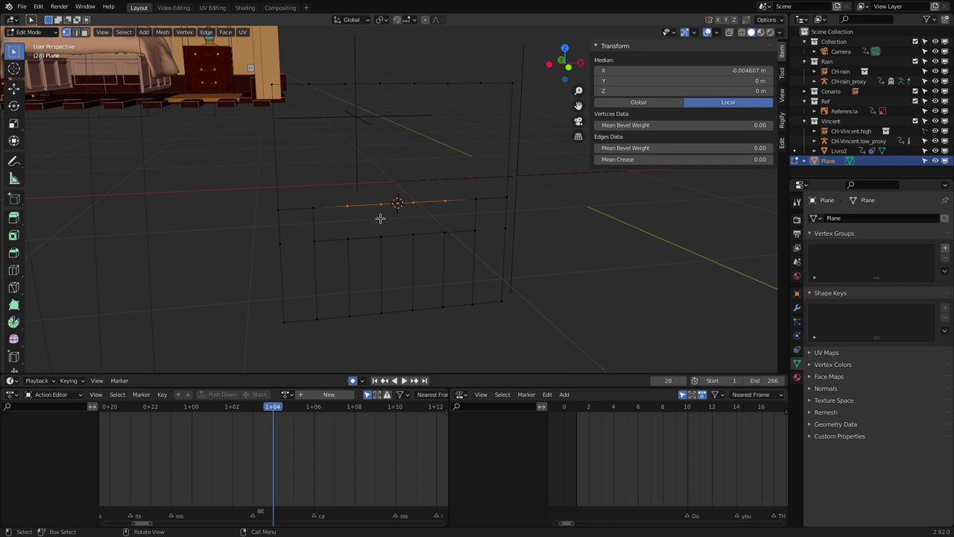
key(x)
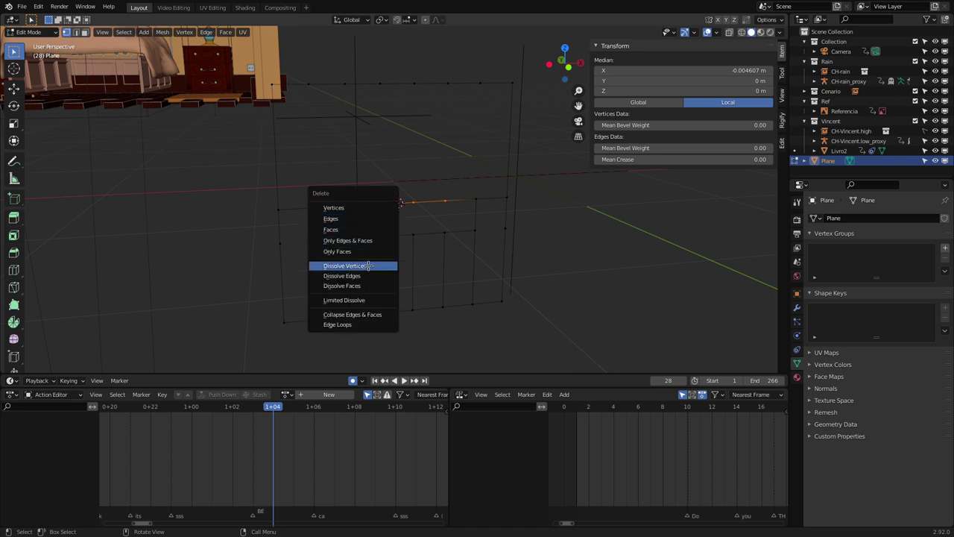
click(368, 265)
Dissolve the leftover stray vertices on the left and right sides
drag(268, 232, 292, 261)
key(x)
click(292, 264)
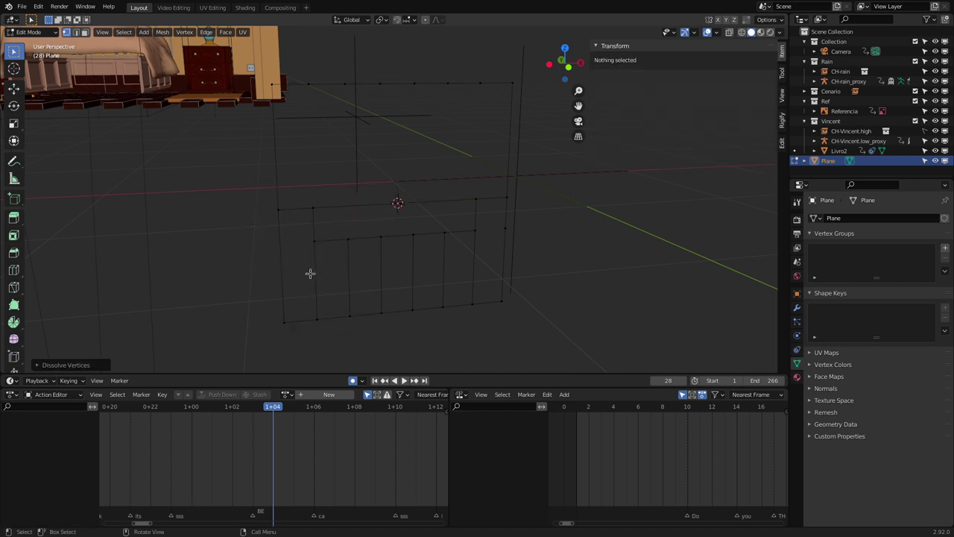
click(504, 225)
key(x)
click(513, 252)
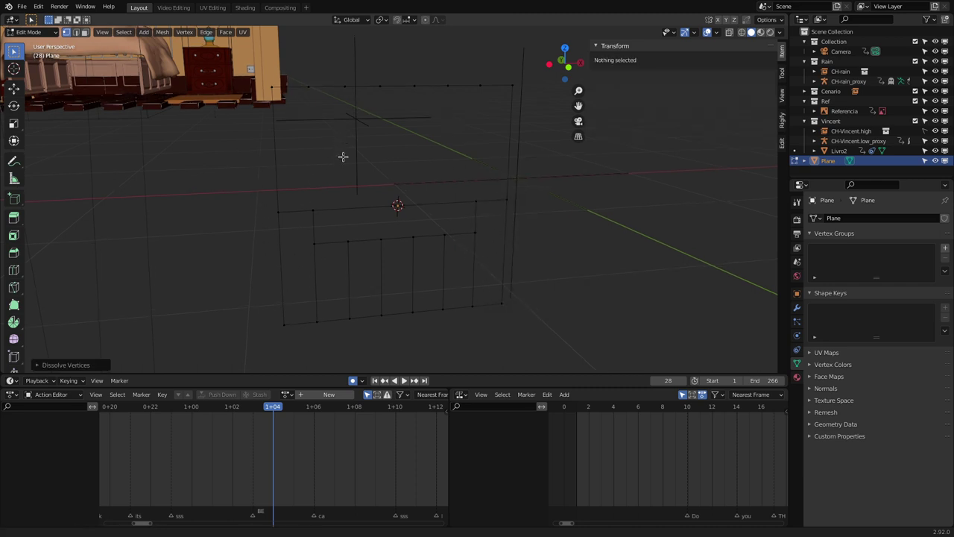
Dissolve the top bar's extra vertices and select the whole frame mesh
middle_drag(343, 155, 313, 98)
drag(297, 103, 495, 139)
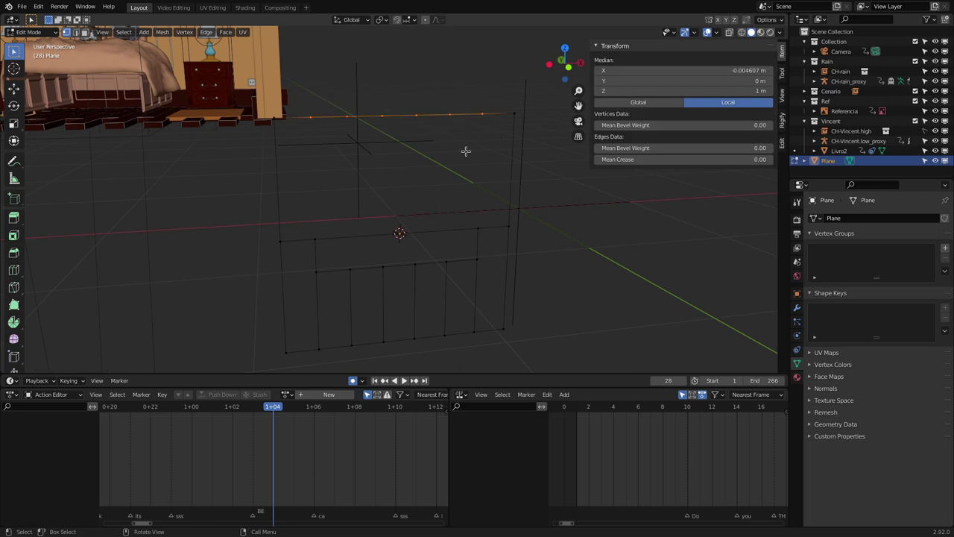
key(x)
click(462, 151)
mouse_move(424, 194)
middle_down()
mouse_move(415, 223)
mouse_move(382, 214)
mouse_move(437, 213)
mouse_move(429, 220)
middle_up()
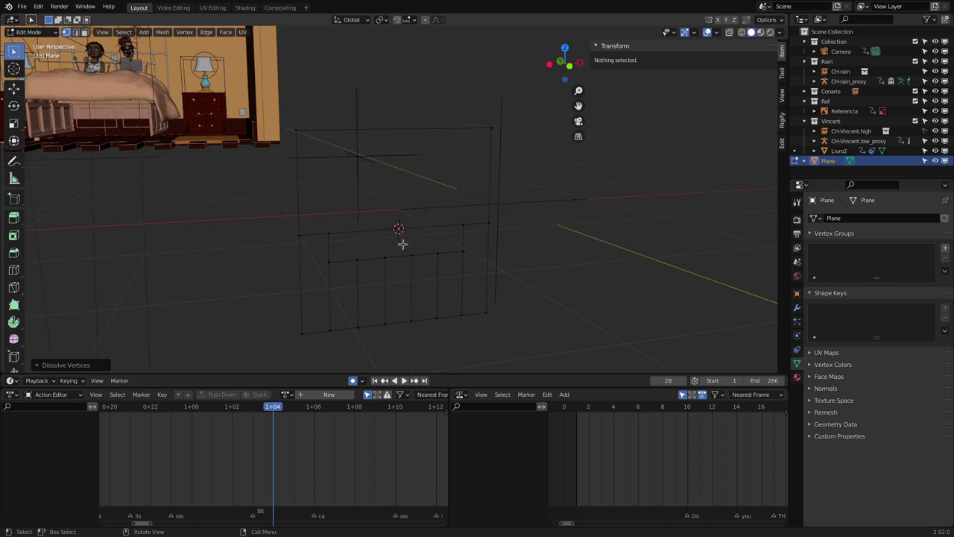
key(a)
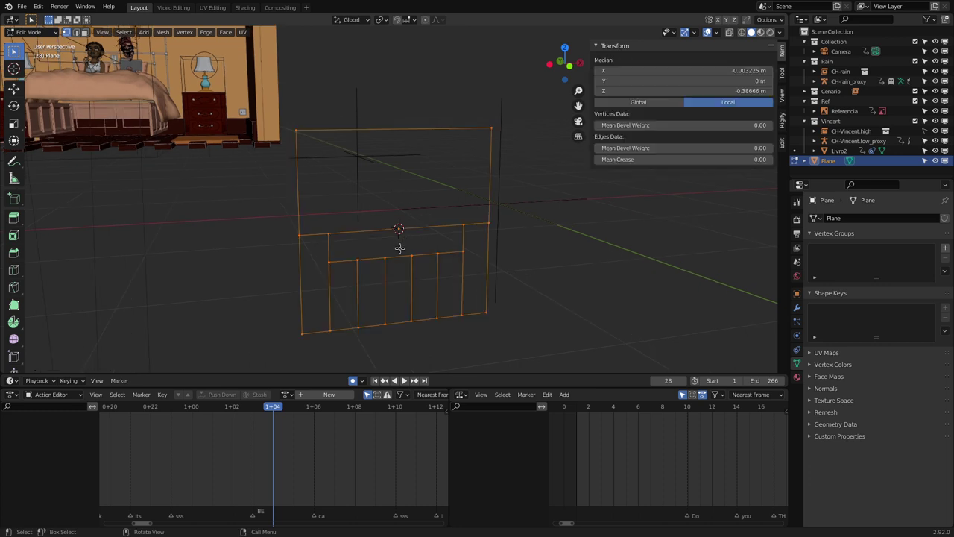
Duplicate the frame geometry in place and separate it by selection into Plane.001
key(g)
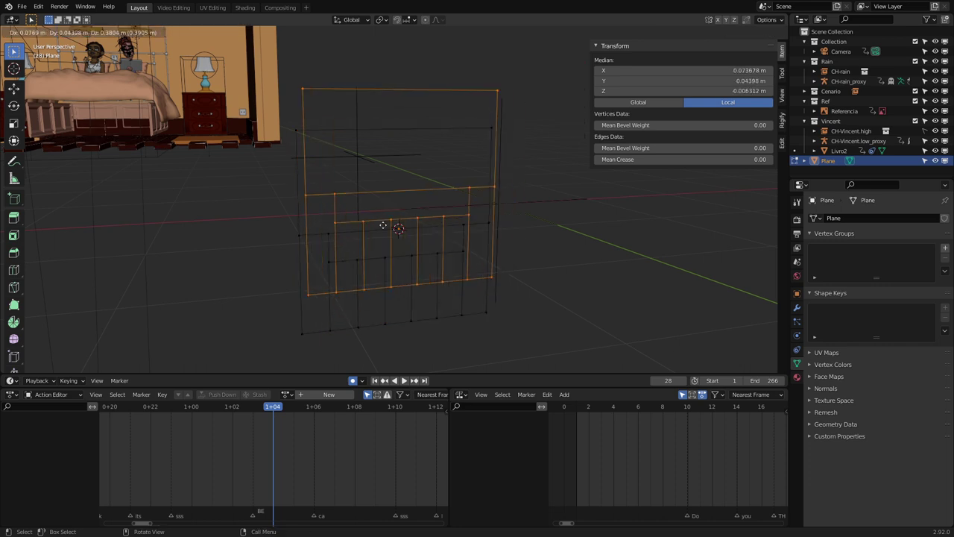
right_click(399, 229)
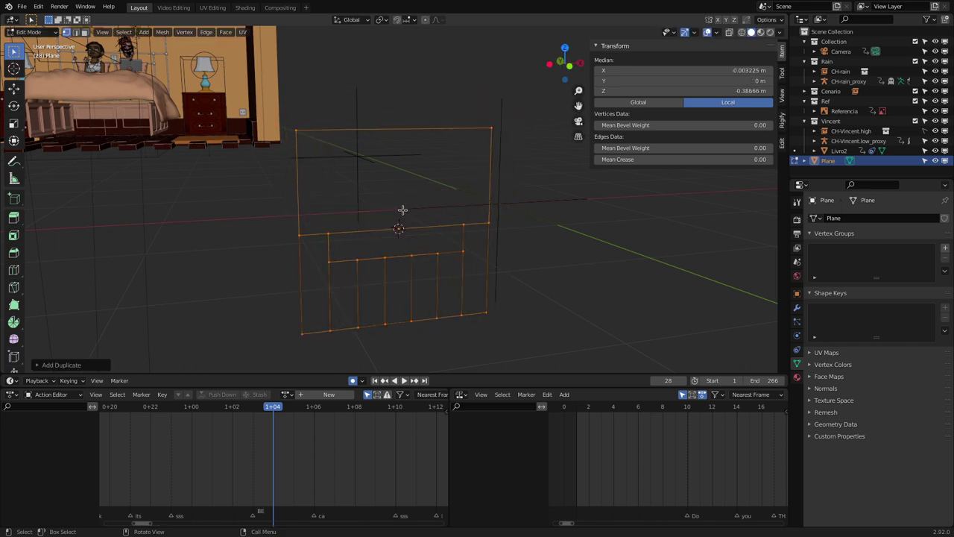
key(p)
click(396, 216)
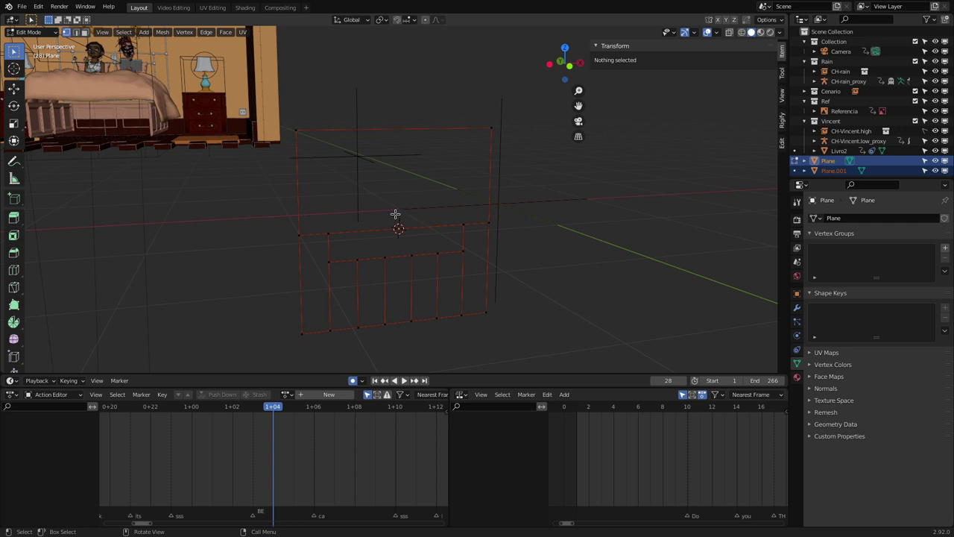
key(Tab)
click(377, 231)
key(g)
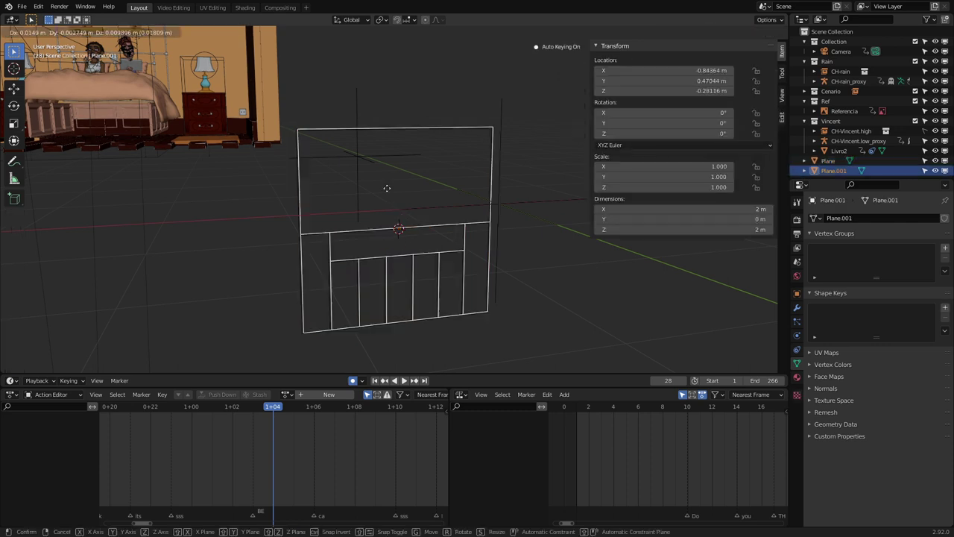
key(Escape)
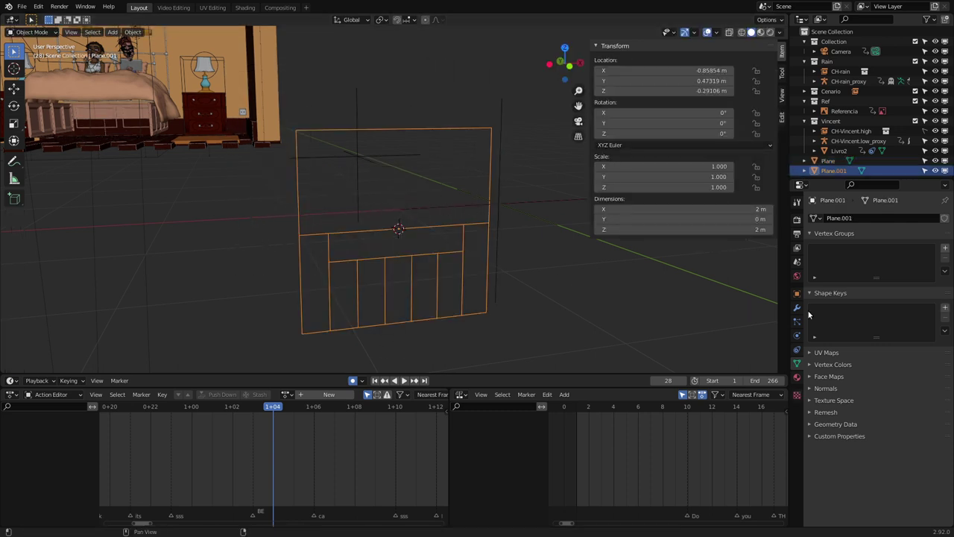
Add a Skin modifier to Plane.001 to thicken its wire frame
click(796, 308)
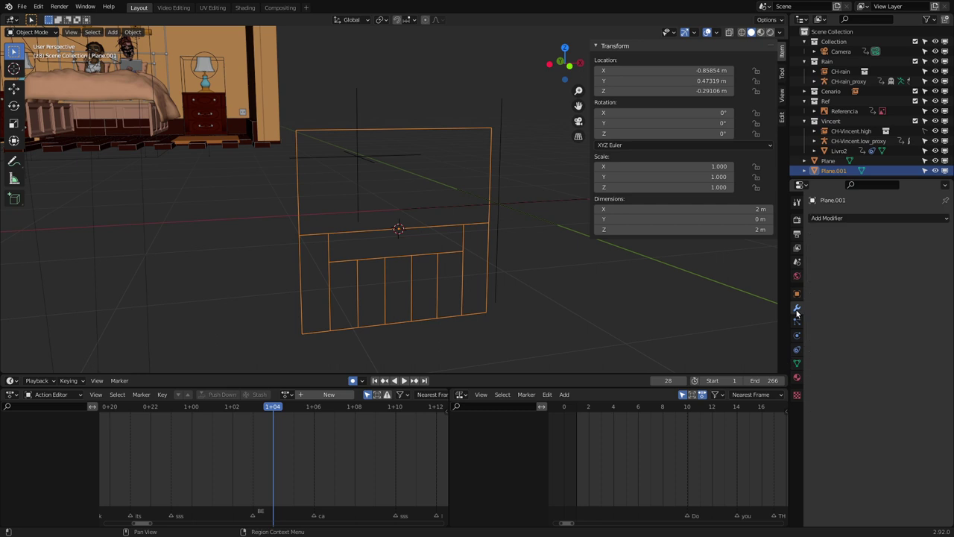
click(843, 219)
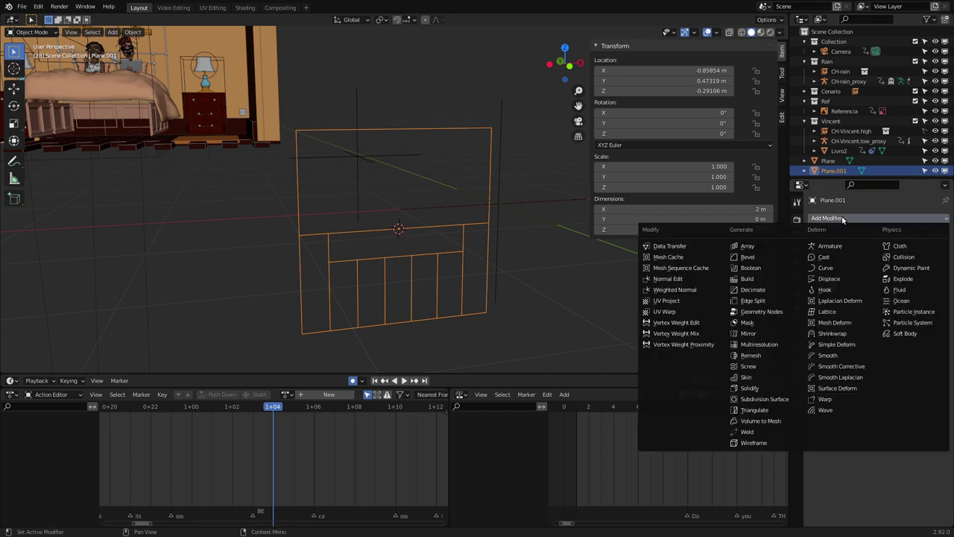
click(755, 381)
scroll(440, 246, up, 2)
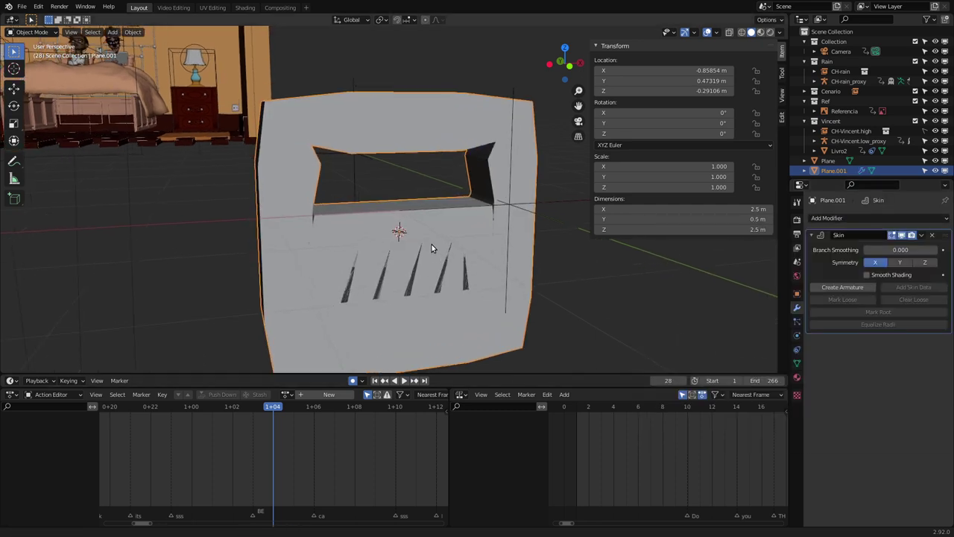
scroll(444, 237, up, 3)
middle_drag(444, 239, 451, 246)
Shrink the skin radius of all vertices to 0.007 and enable smooth shading
key(Tab)
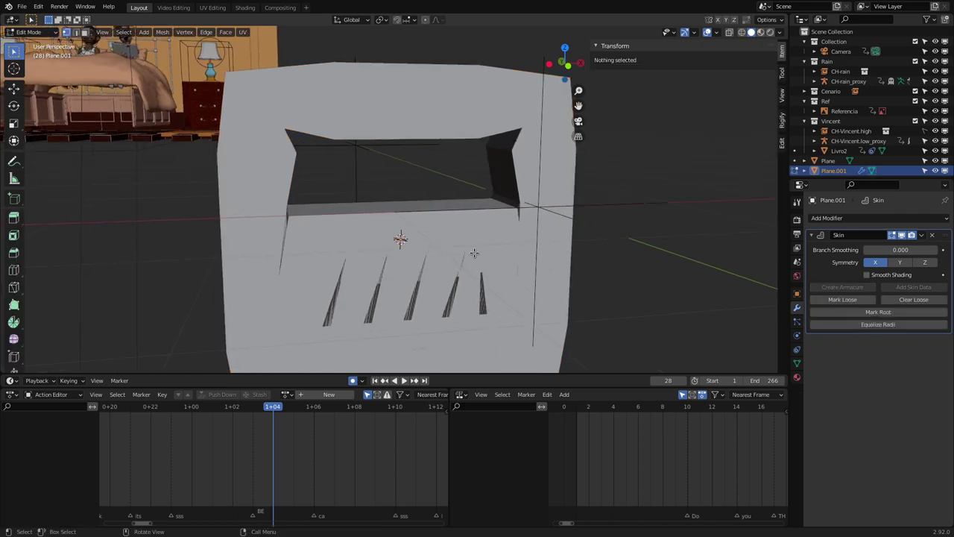
key(a)
key(ctrl+a)
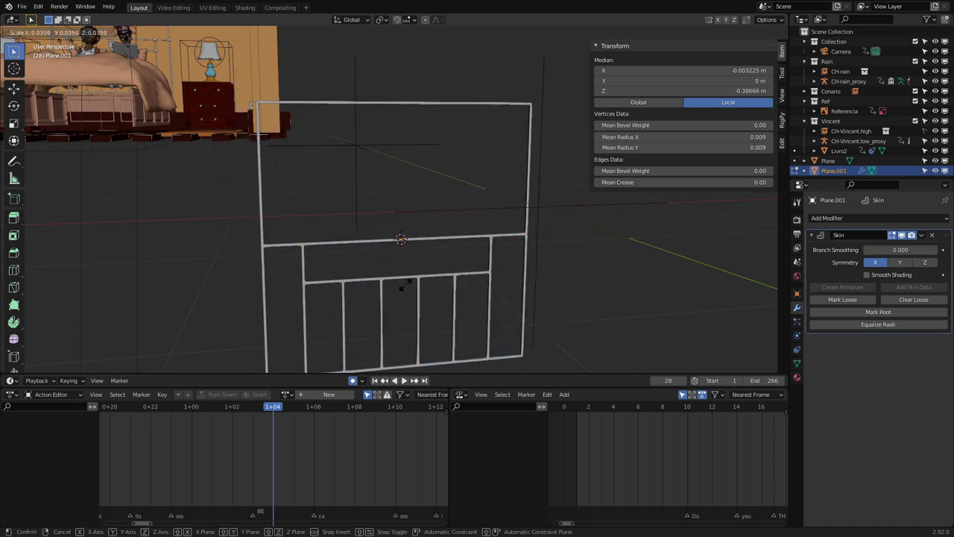
click(400, 283)
scroll(405, 241, up, 2)
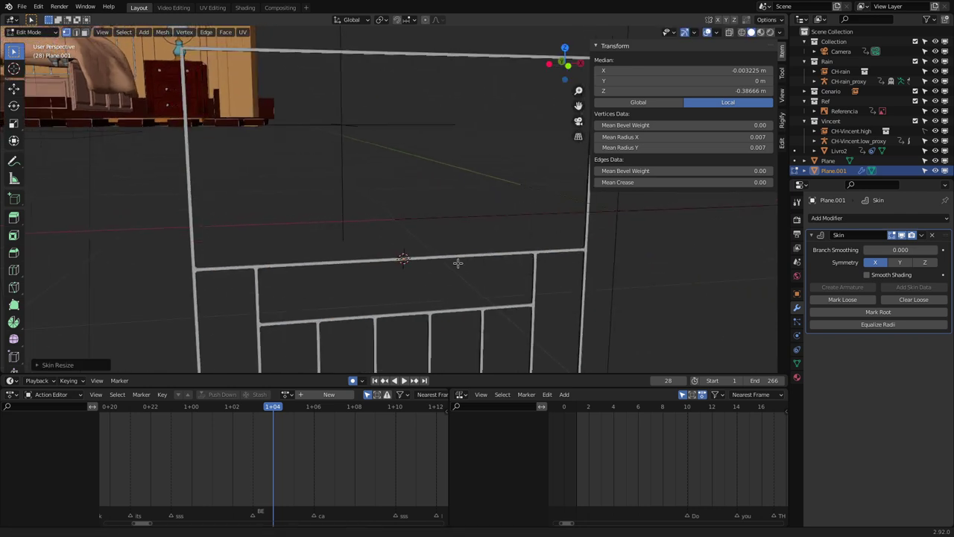
scroll(457, 262, up, 2)
middle_drag(401, 192, 444, 225)
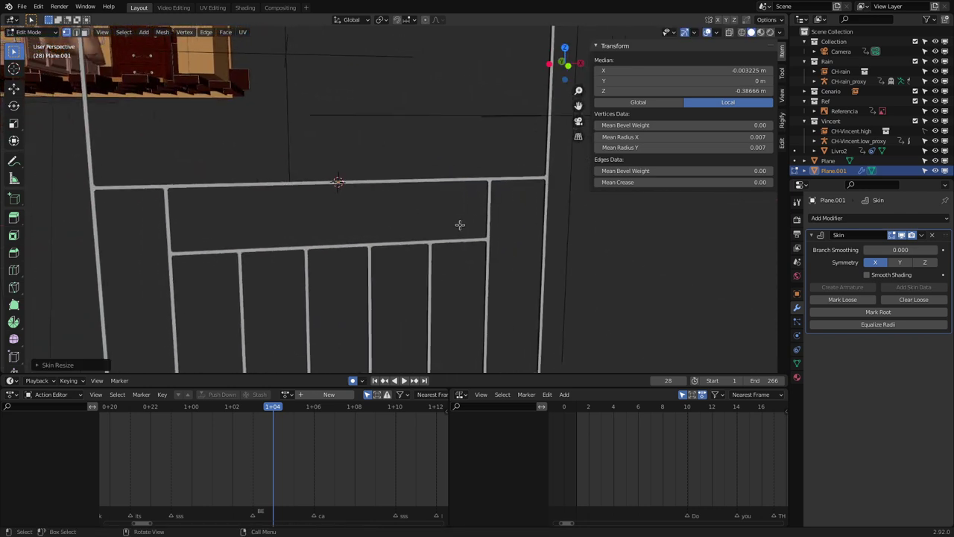
key(Tab)
click(868, 274)
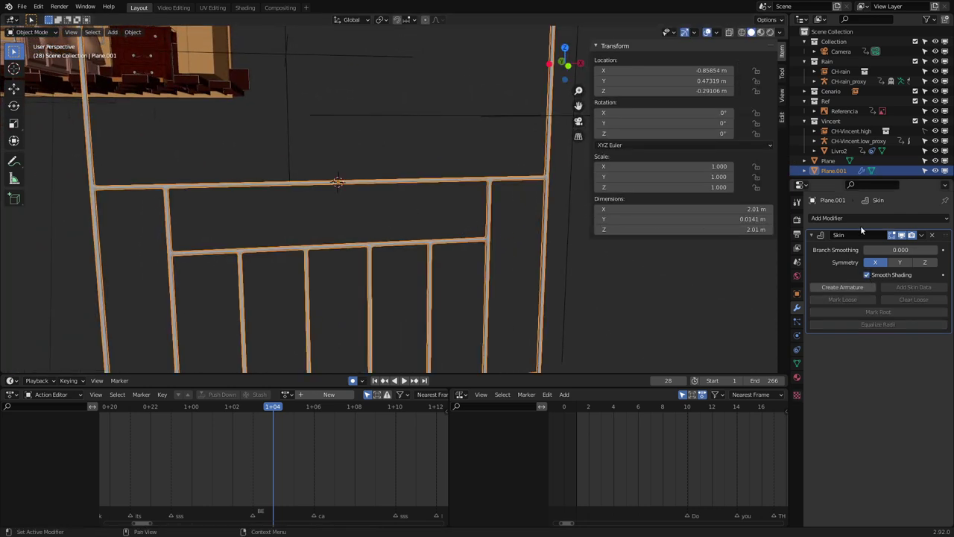
Add a Subdivision Surface modifier to Plane.001, then select the original Plane
click(850, 219)
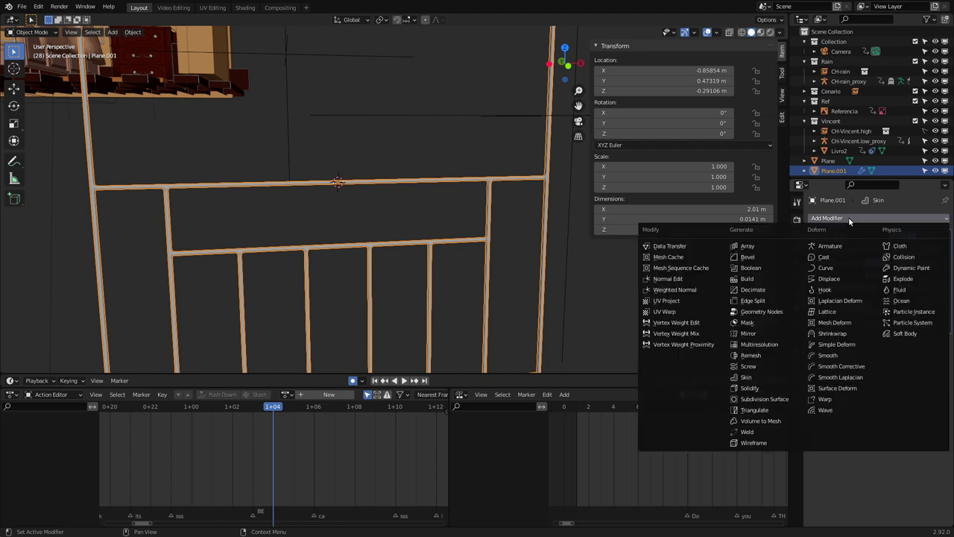
click(760, 400)
mouse_move(468, 269)
middle_down()
mouse_move(353, 236)
mouse_move(326, 238)
mouse_move(390, 222)
middle_up()
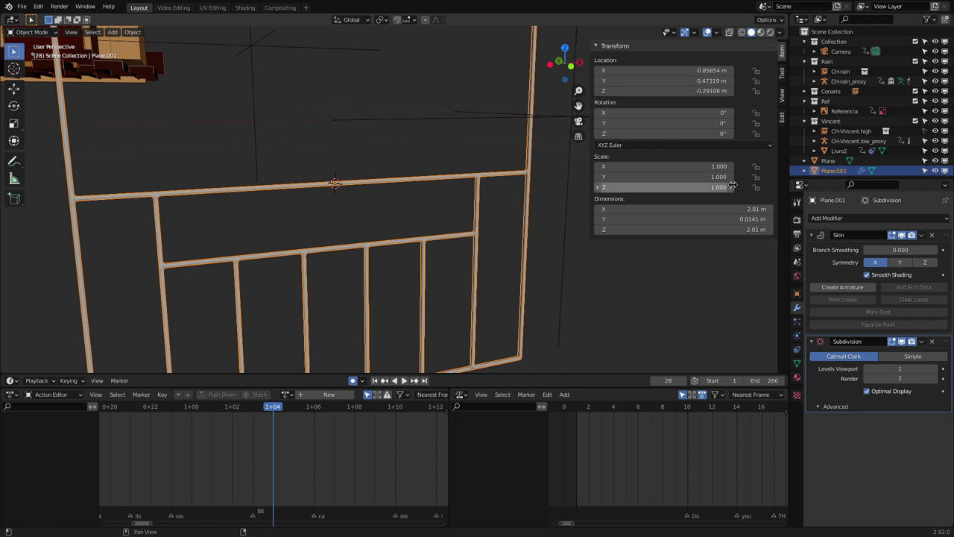
click(826, 161)
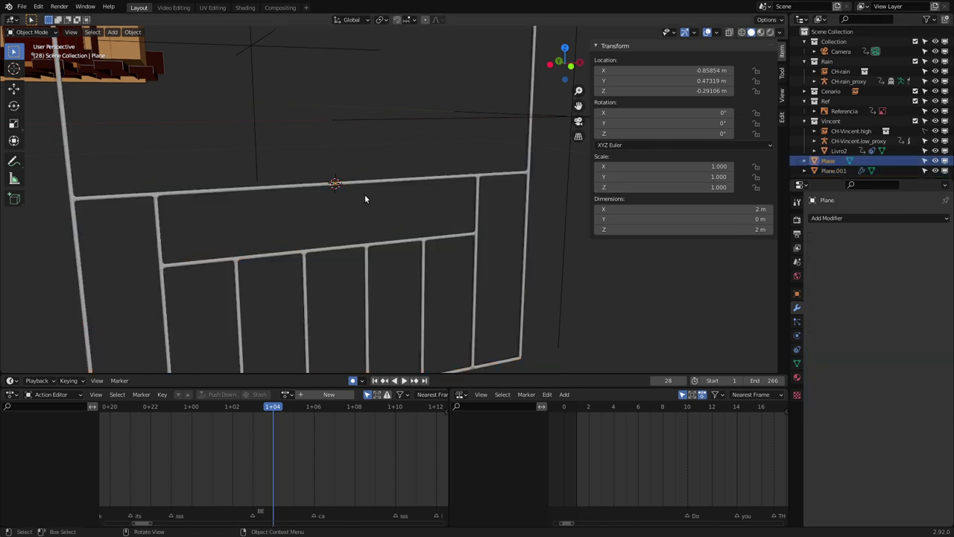
Select the whole Plane mesh in Edit Mode and isolate it in local view
key(Tab)
middle_drag(367, 195, 351, 208)
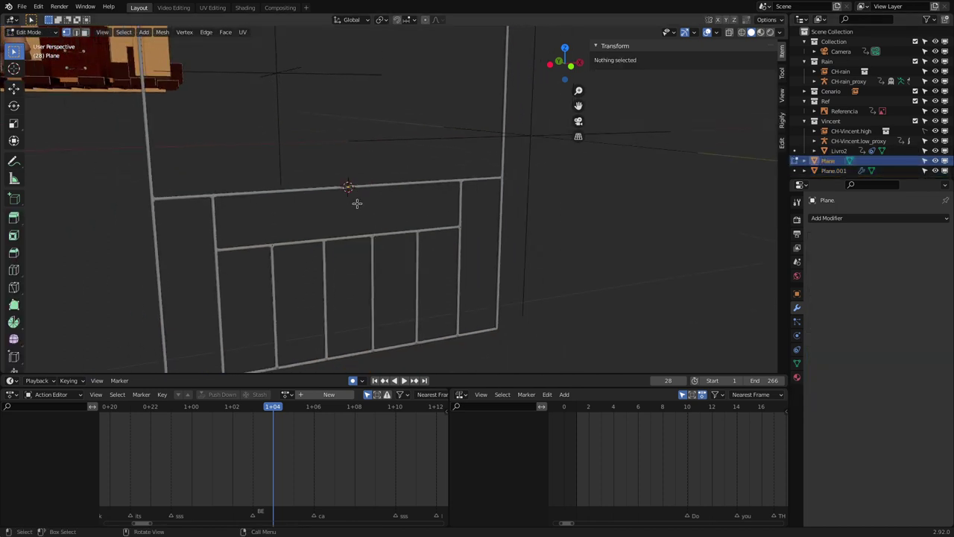
click(354, 204)
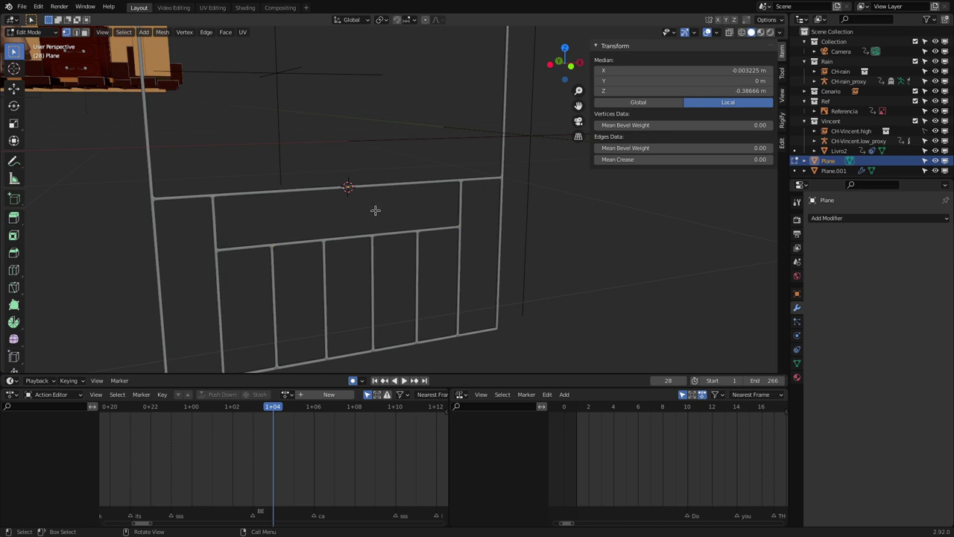
key(slash)
middle_drag(373, 209, 349, 203)
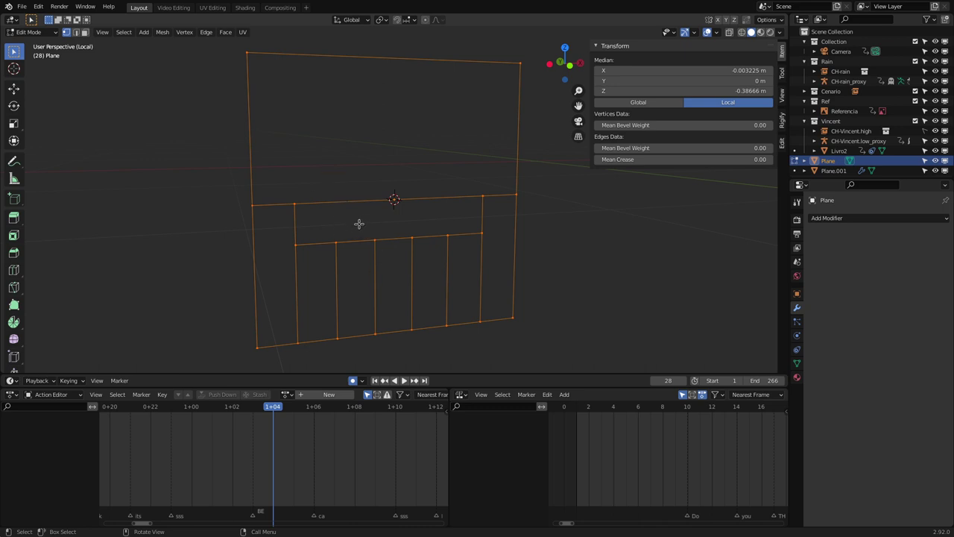
Delete only the edges and faces, keeping loose vertices, then return to the full scene in Object Mode
key(x)
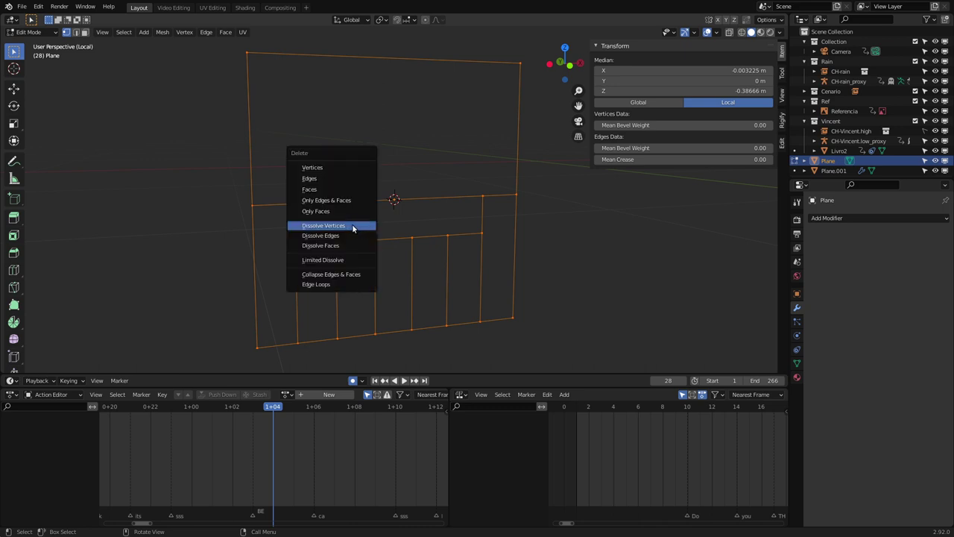
click(346, 179)
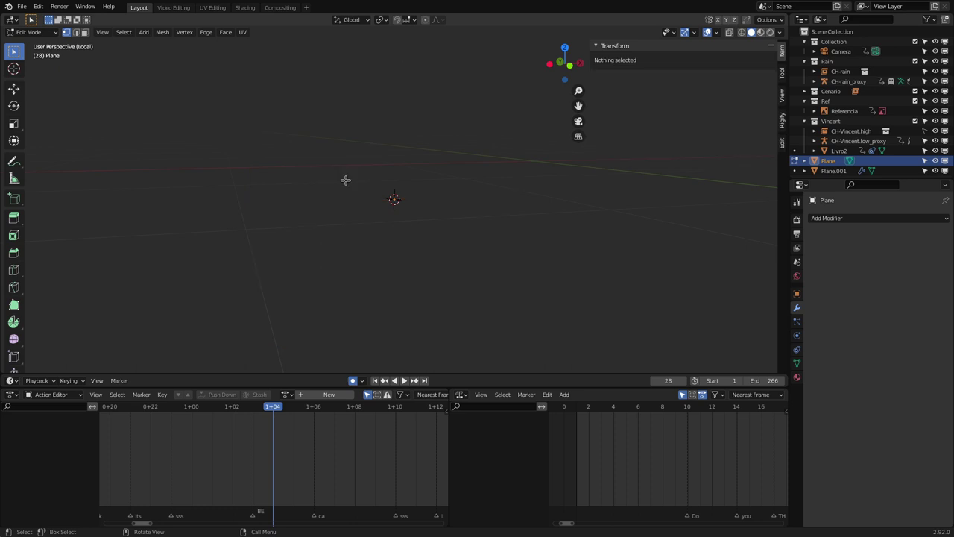
key(ctrl+z)
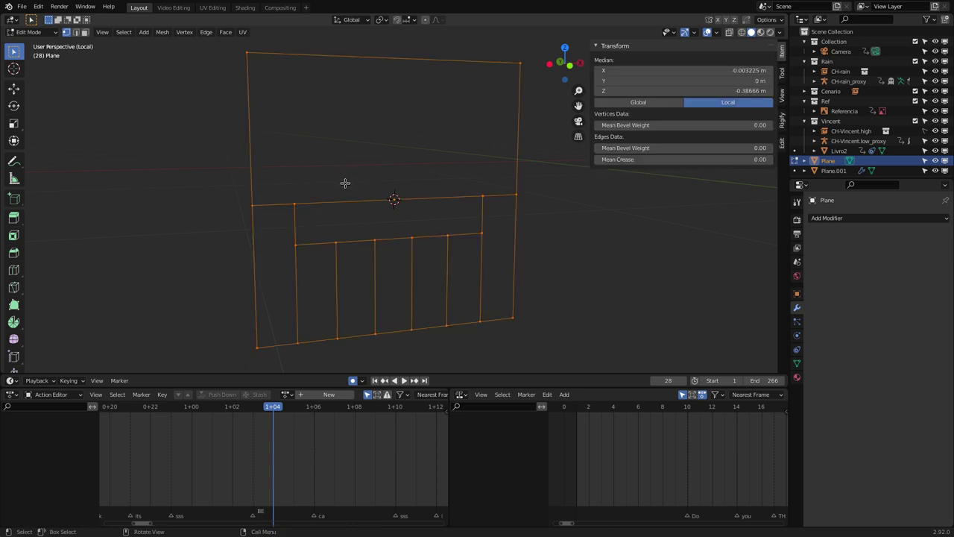
key(x)
click(325, 203)
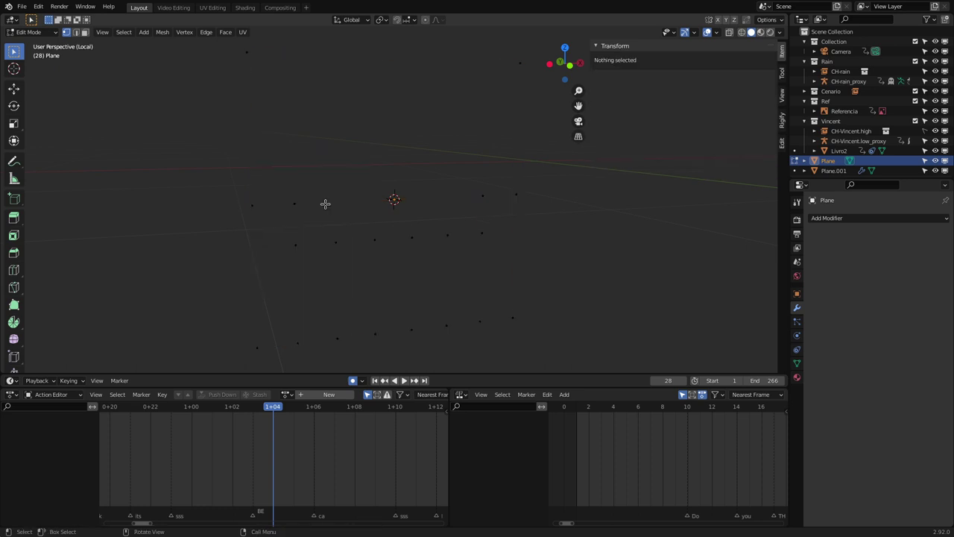
mouse_move(373, 221)
middle_down()
mouse_move(331, 235)
mouse_move(351, 217)
mouse_move(364, 227)
middle_up()
key(Tab)
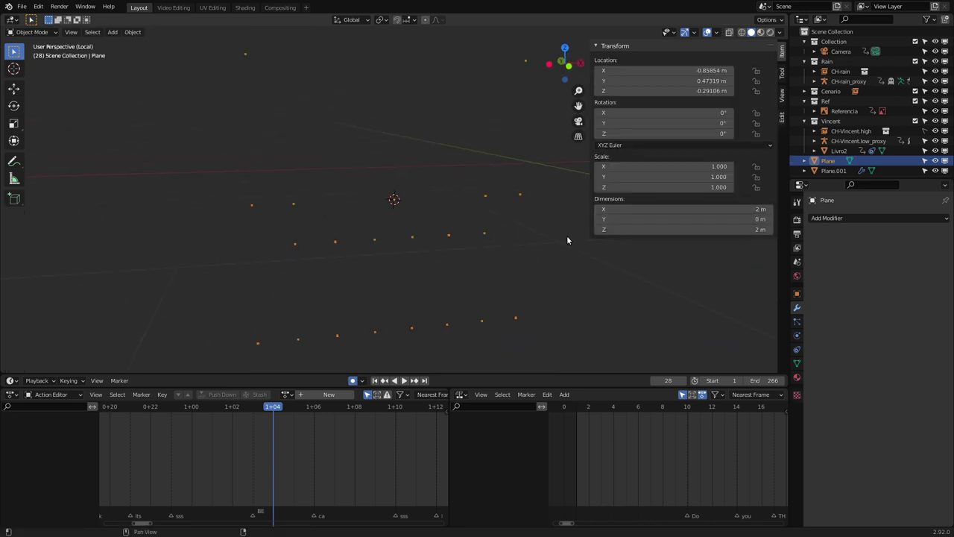
key(slash)
Add a Skin modifier to the Plane and shrink the skin radius of all vertices
click(860, 219)
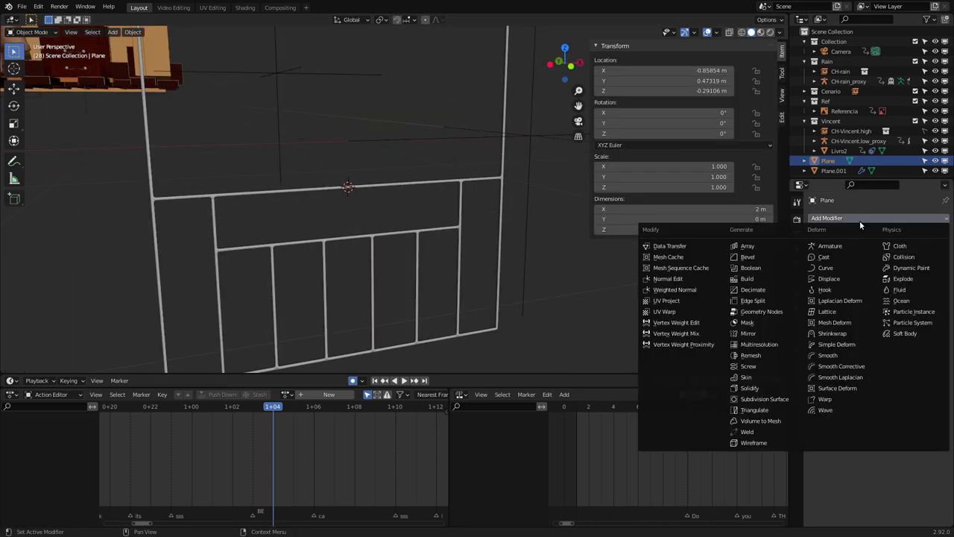
click(751, 379)
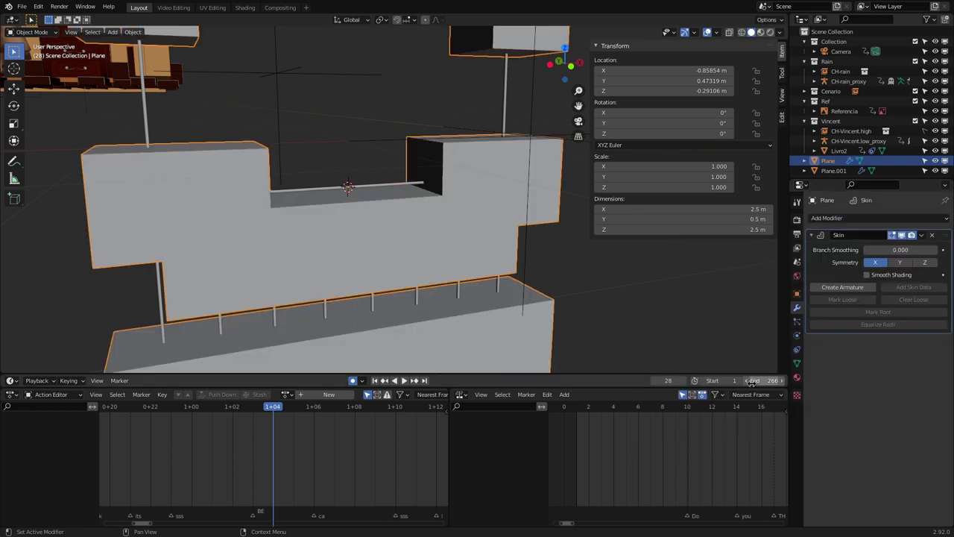
scroll(443, 223, down, 2)
key(Tab)
key(a)
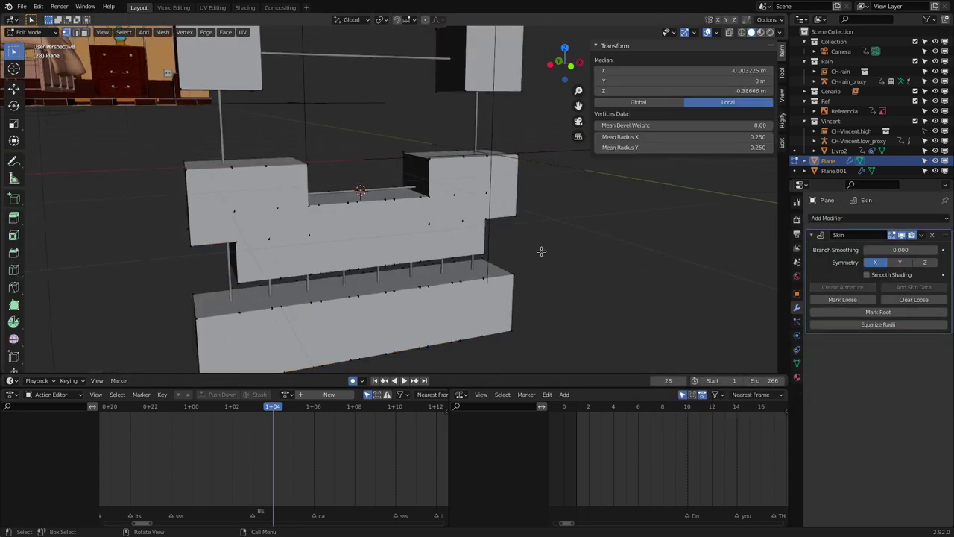
key(ctrl+a)
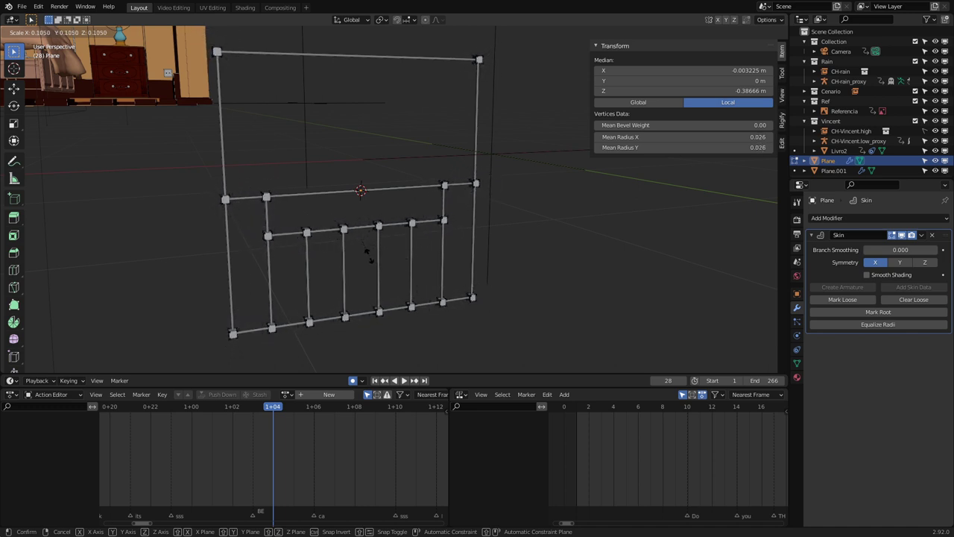
click(368, 254)
scroll(372, 250, up, 5)
scroll(375, 247, up, 3)
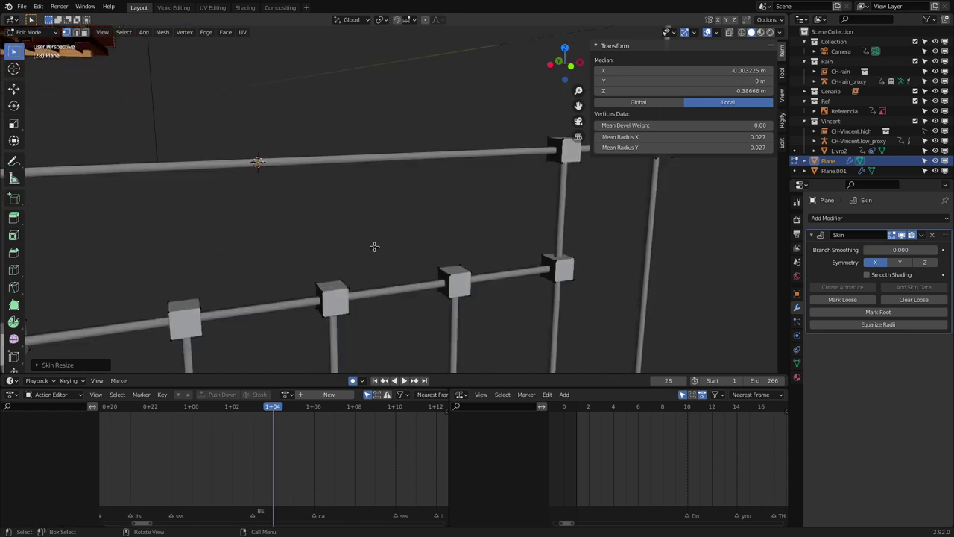
key(Tab)
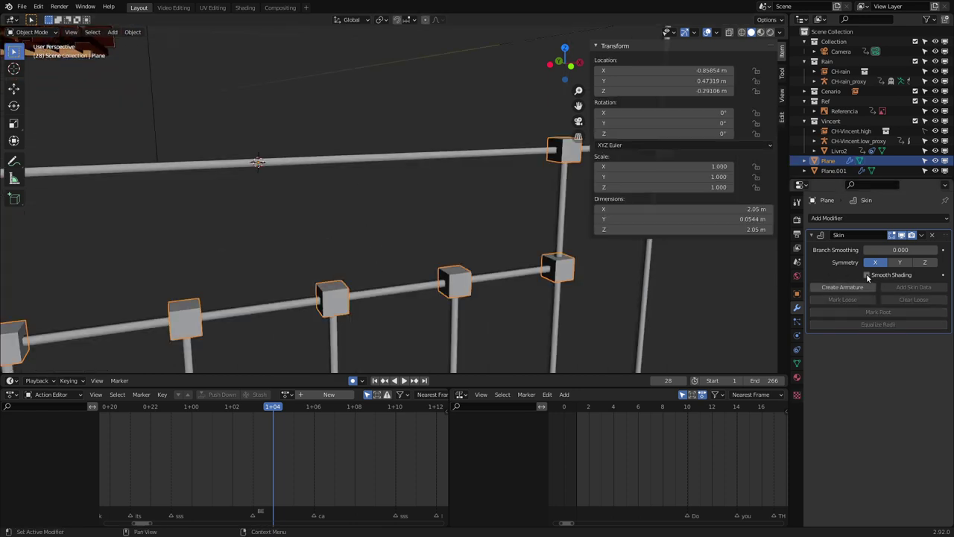
Add a Subdivision Surface modifier and apply the Skin modifier to round the joints
click(850, 218)
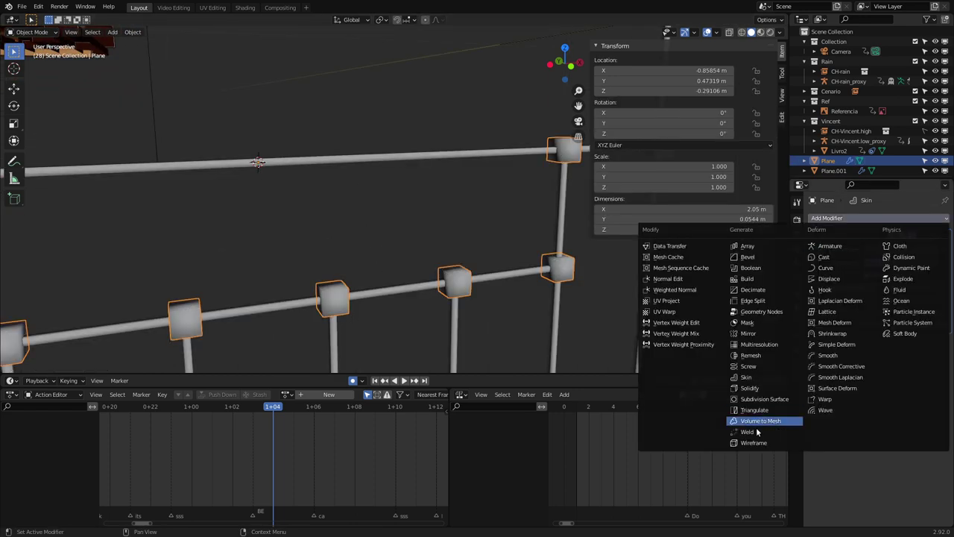
click(763, 399)
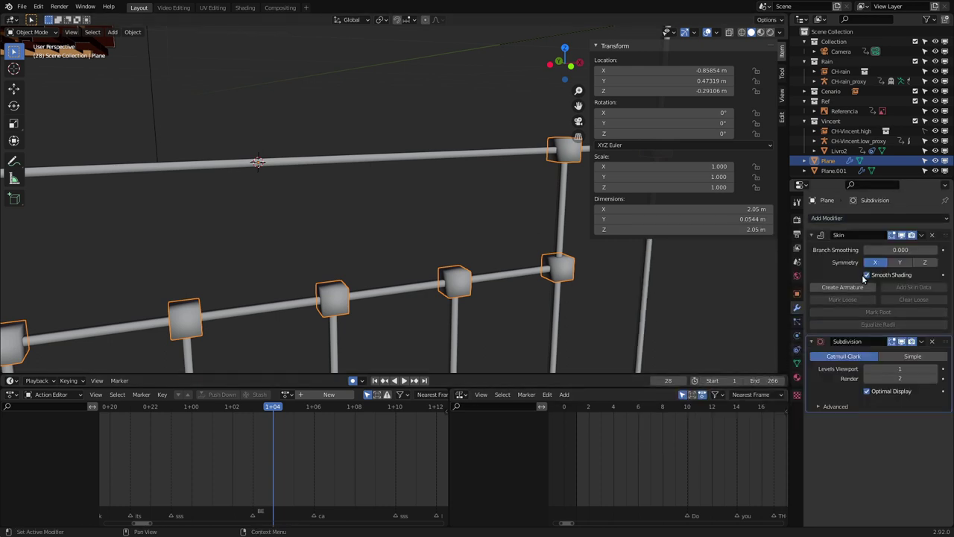
click(922, 235)
click(895, 249)
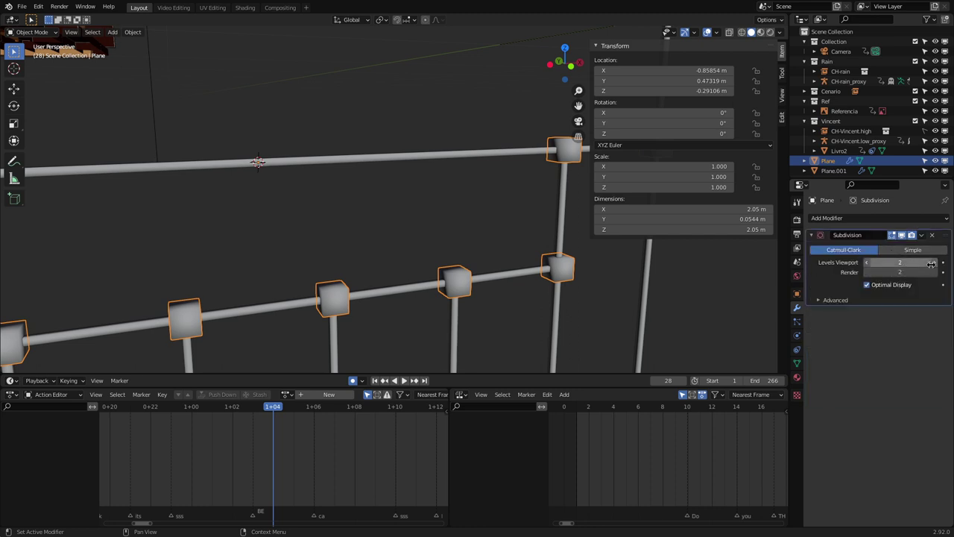
Turn off Simplify in Render Properties so the rounded knobs display smoothly
click(797, 220)
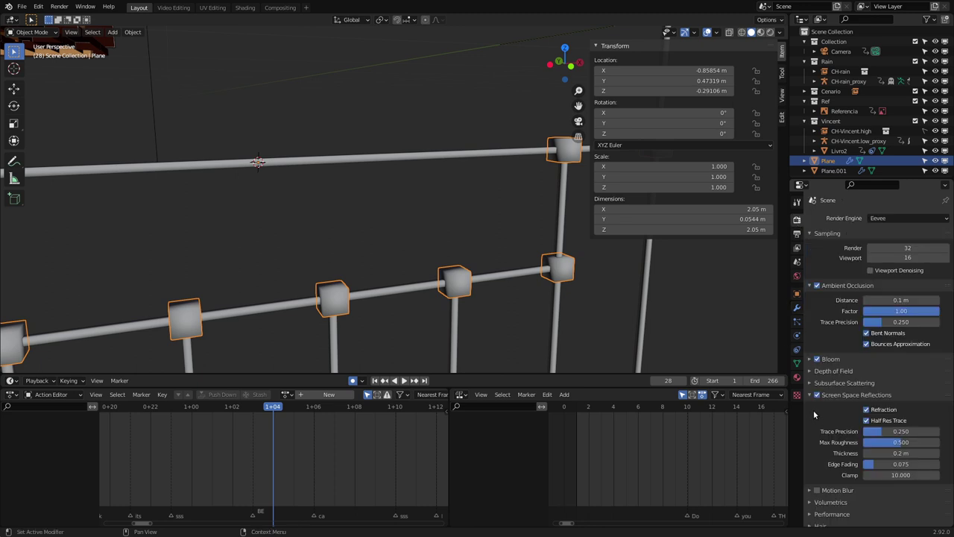
scroll(841, 223, down, 3)
scroll(841, 213, down, 3)
scroll(841, 223, down, 1)
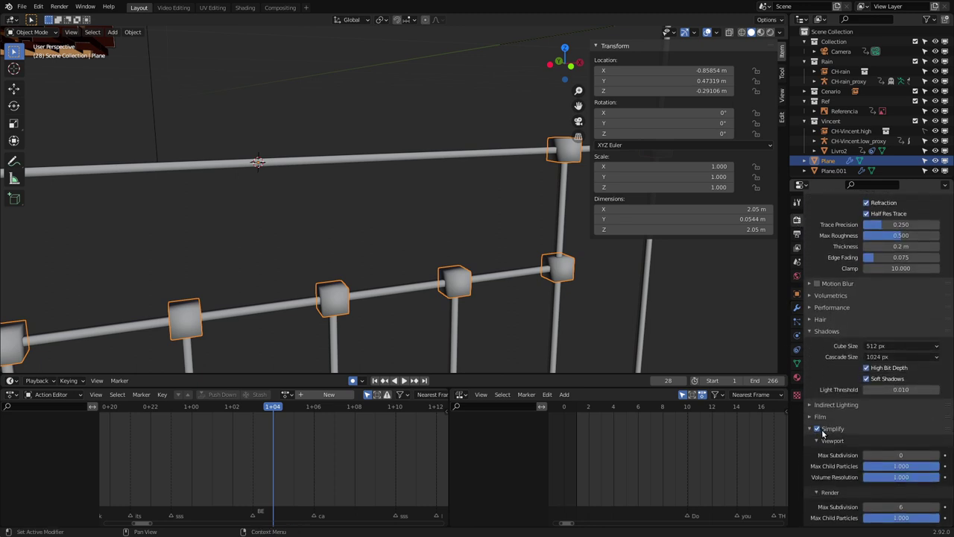
click(818, 430)
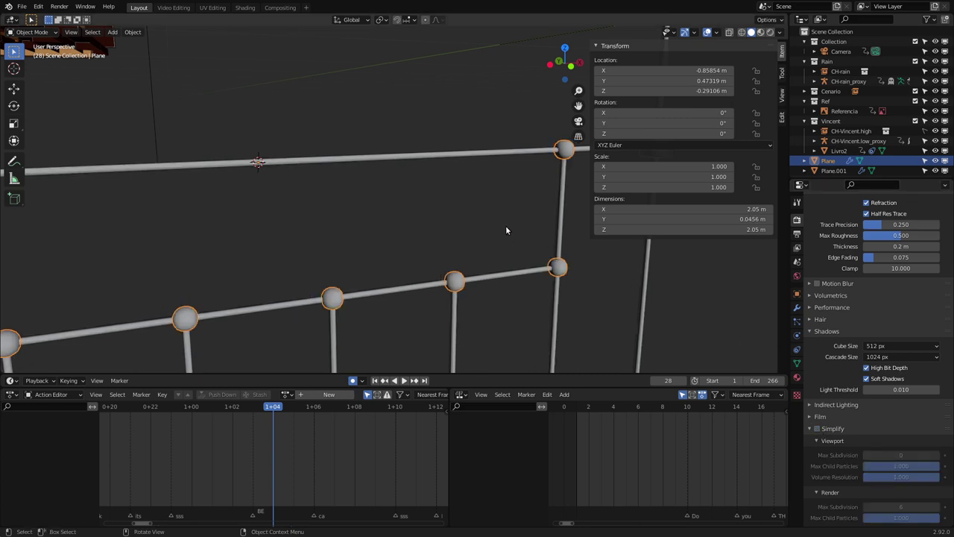
mouse_move(506, 225)
middle_down()
mouse_move(471, 258)
mouse_move(421, 244)
mouse_move(413, 256)
mouse_move(455, 255)
mouse_move(466, 285)
mouse_move(437, 234)
mouse_move(405, 253)
mouse_move(454, 216)
middle_up()
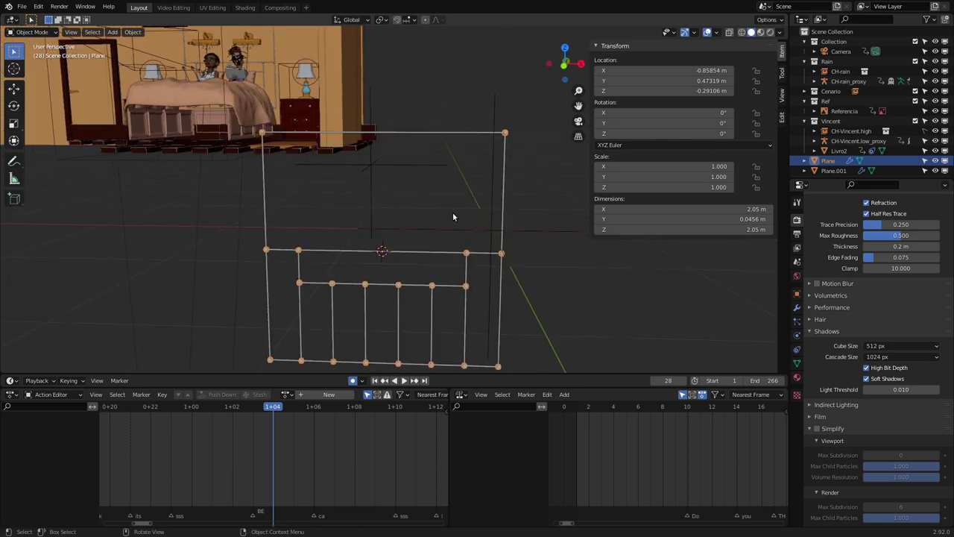
Delete the selected railing objects from the bedroom scene
click(334, 253)
key(x)
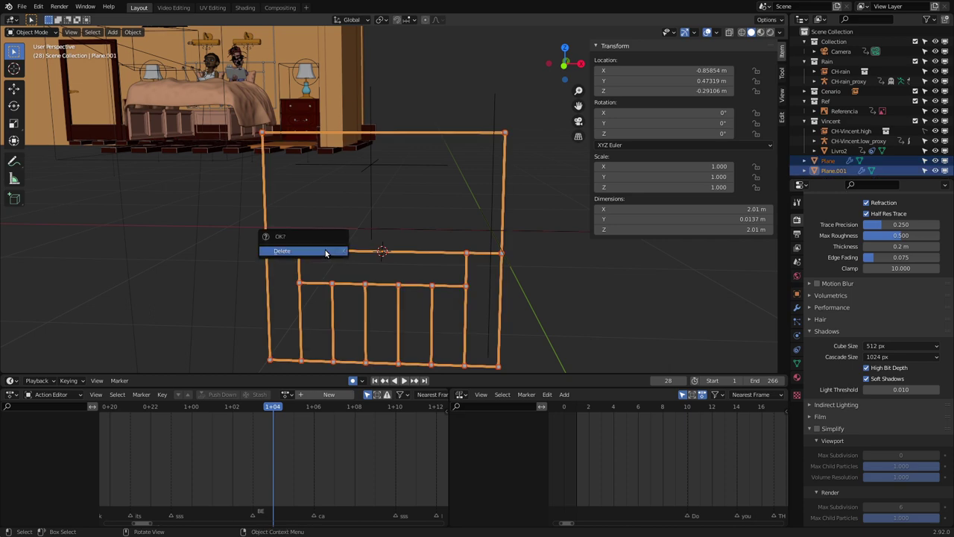
key(Return)
mouse_move(329, 182)
middle_down()
mouse_move(460, 337)
mouse_move(339, 218)
mouse_move(413, 297)
middle_up()
scroll(310, 146, up, 3)
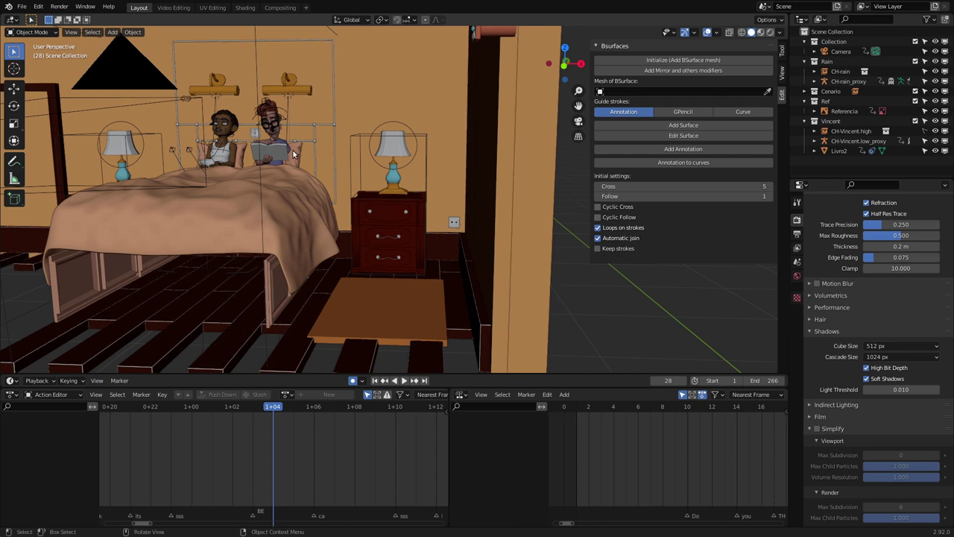
Select the book Livro2, zoom out, and bring up the Add menu
click(281, 156)
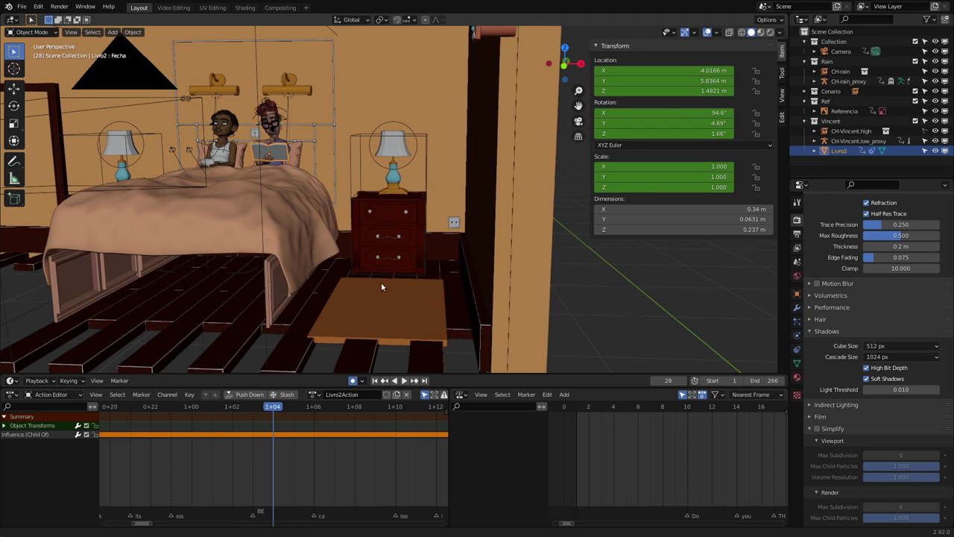
middle_drag(334, 316, 366, 172)
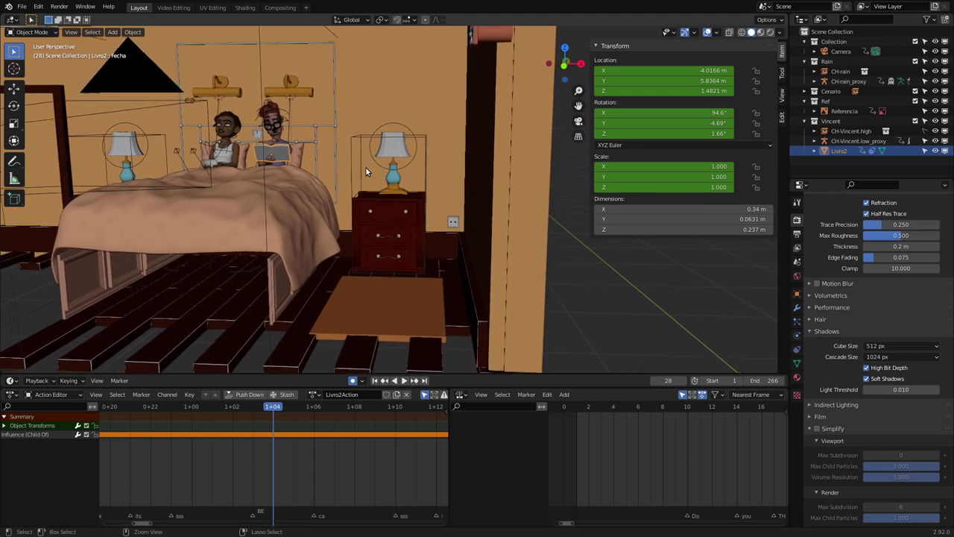
scroll(366, 167, down, 2)
scroll(325, 239, down, 2)
scroll(334, 231, down, 3)
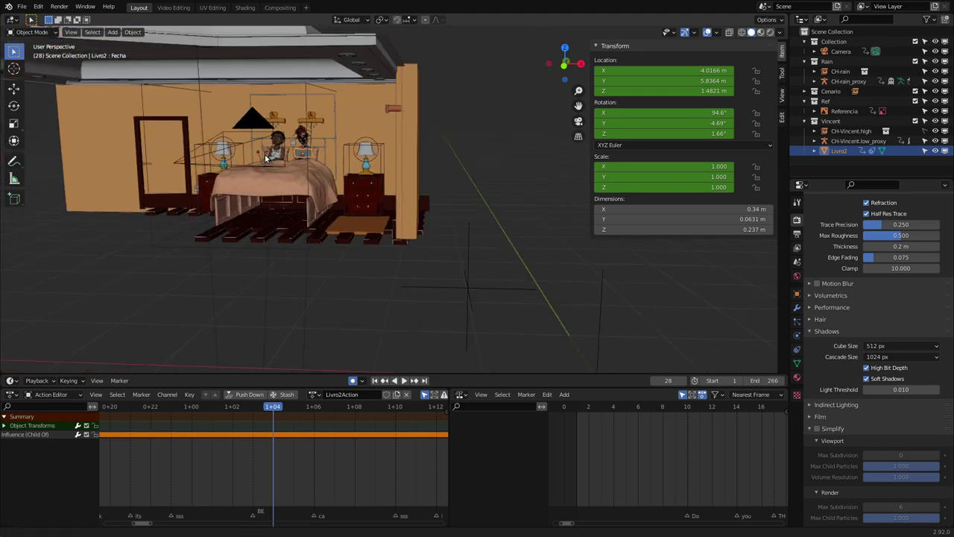
scroll(326, 227, up, 2)
scroll(399, 286, up, 1)
scroll(399, 287, up, 2)
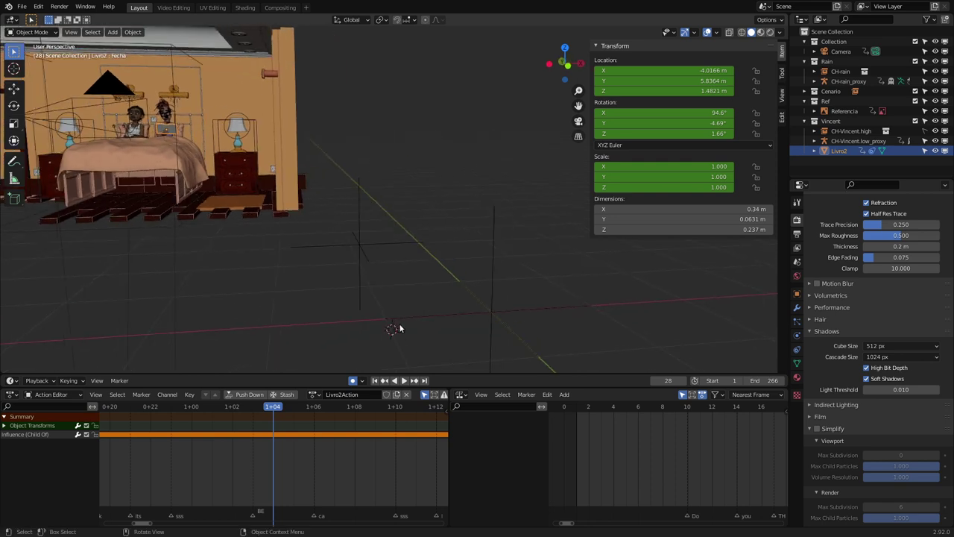
scroll(399, 328, up, 1)
scroll(396, 326, up, 1)
key(shift+a)
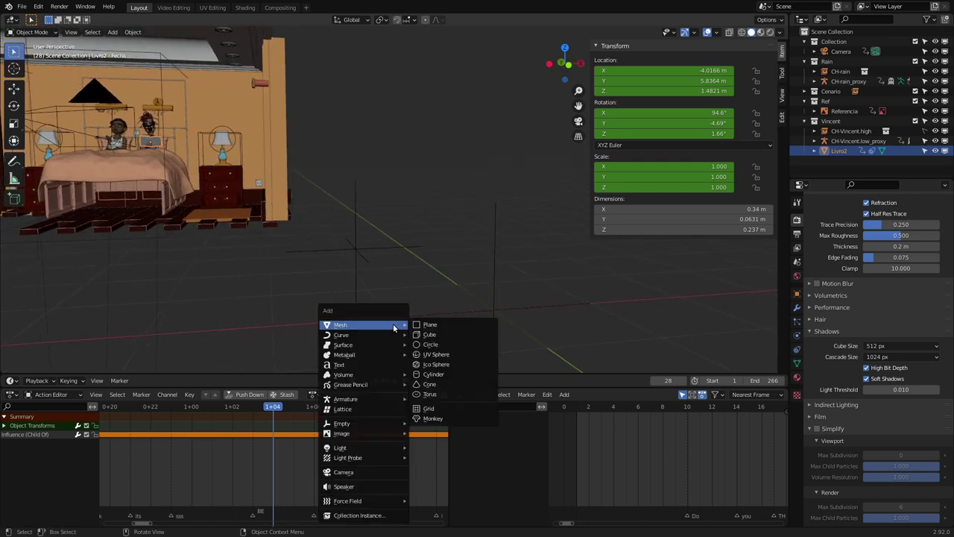
Add a cube and flatten it vertically into a thin slab
click(438, 337)
middle_drag(364, 310, 417, 305)
key(Tab)
key(s)
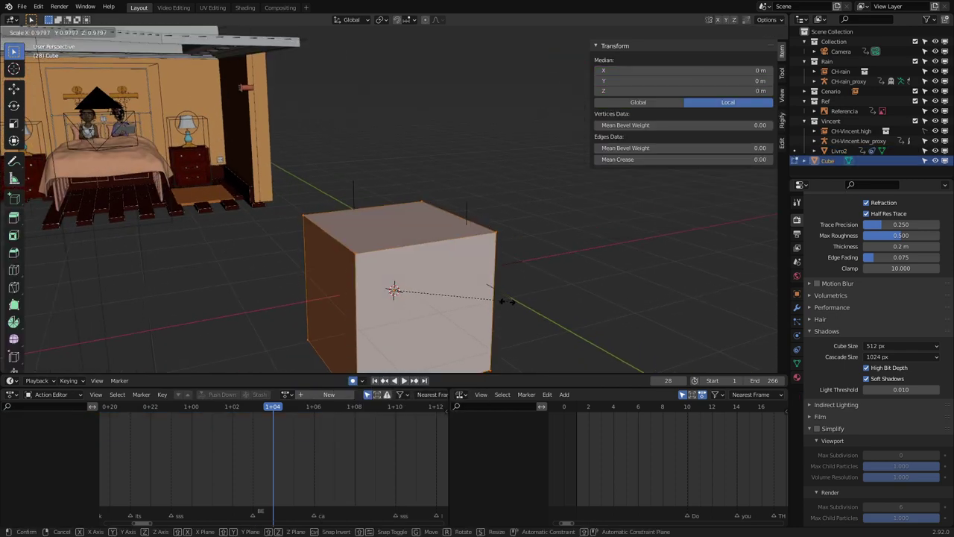
key(z)
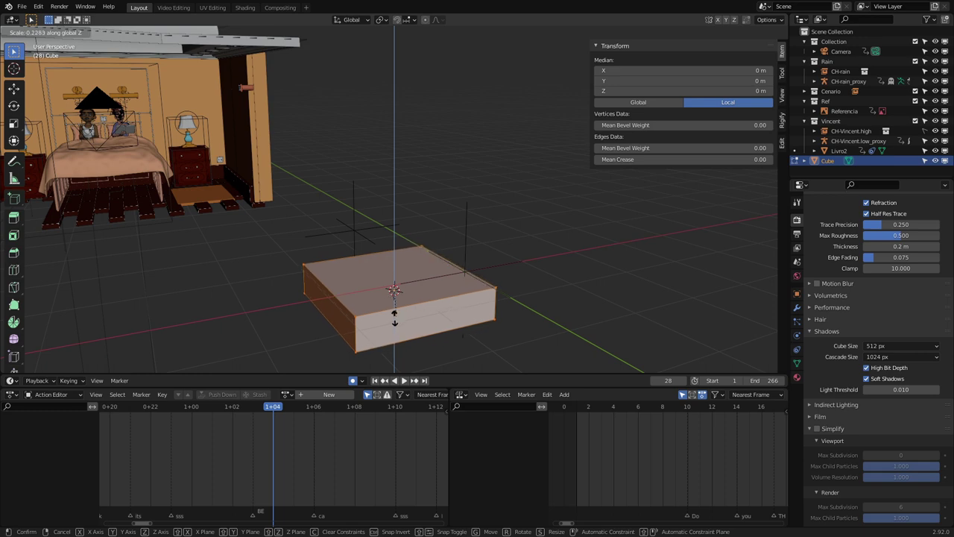
click(434, 301)
middle_drag(434, 301, 388, 238)
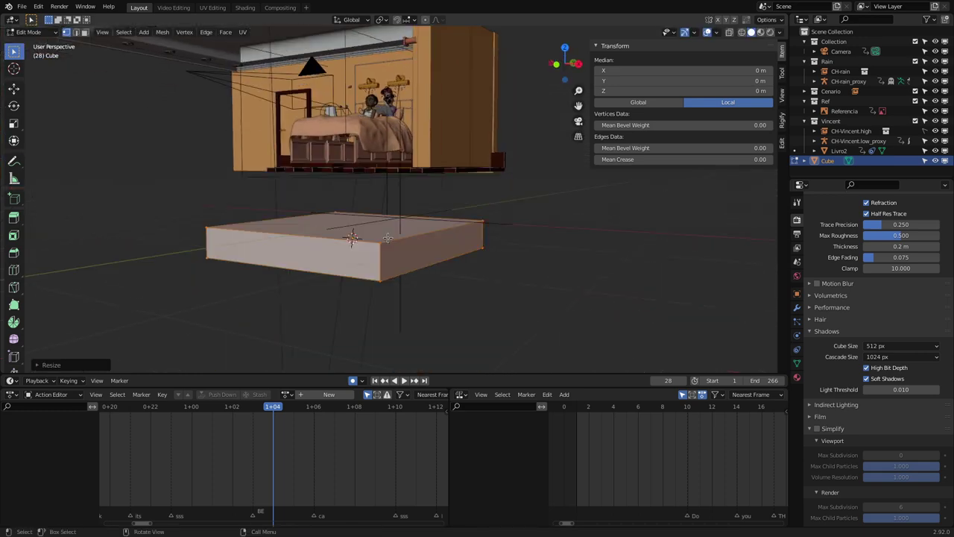
Bevel one long edge of the slab with 8 segments to form a rounded spine
key(2)
click(396, 240)
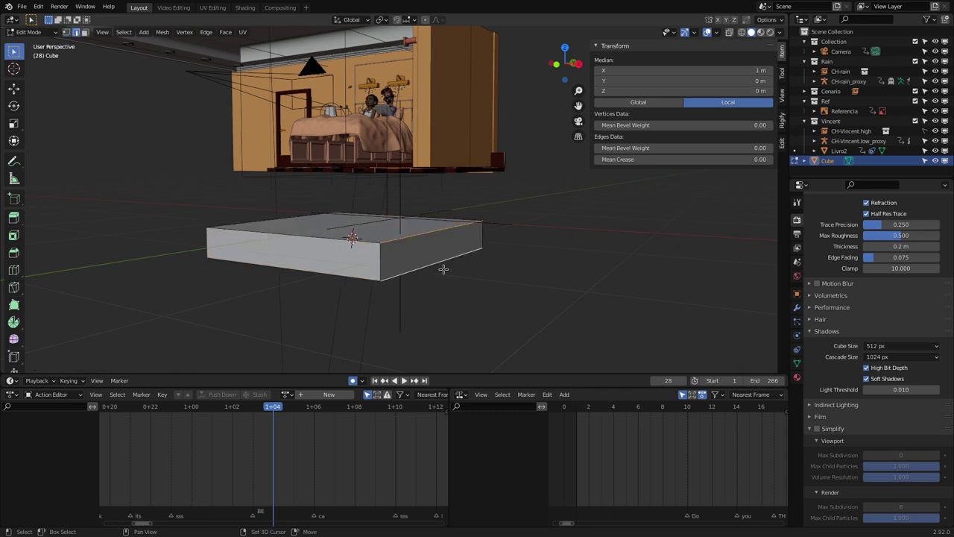
key(ctrl+b)
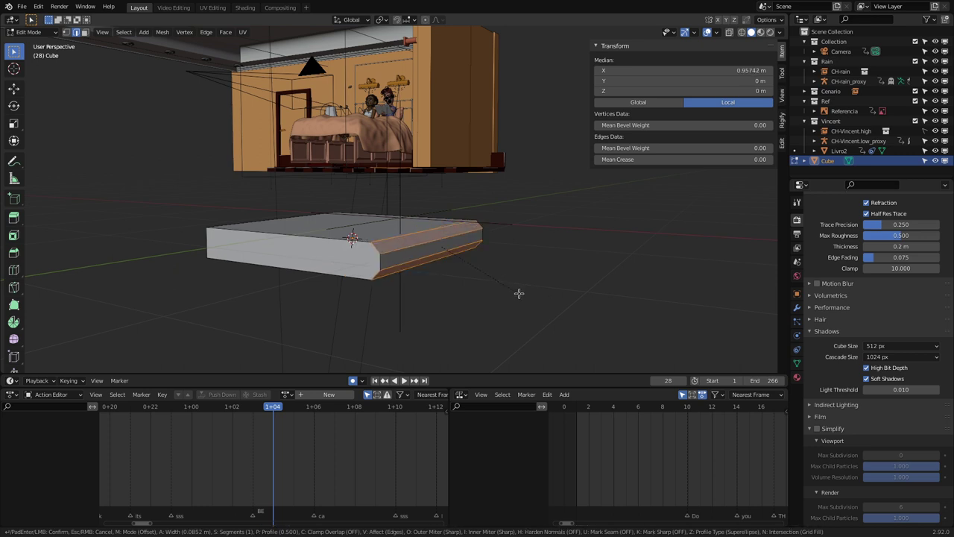
scroll(519, 293, up, 4)
scroll(518, 294, up, 2)
scroll(517, 295, up, 1)
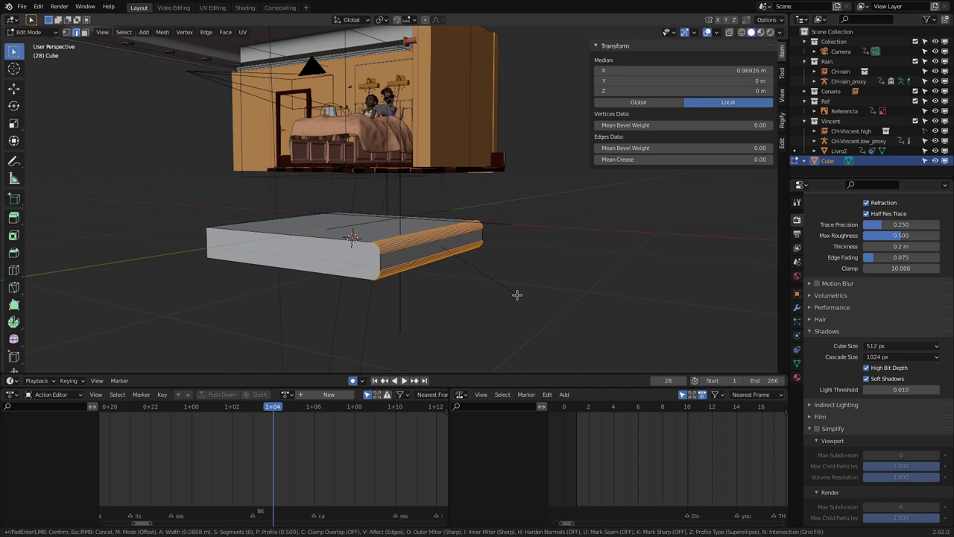
click(518, 295)
Select the three side faces of the slab in face mode
middle_drag(517, 294, 448, 260)
key(3)
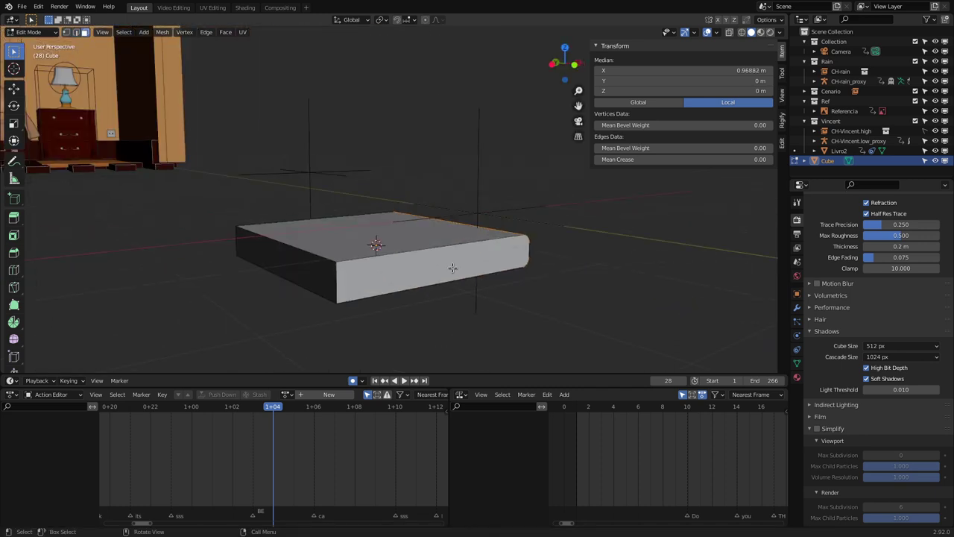
click(441, 271)
shift+click(307, 273)
mouse_move(284, 263)
middle_down()
mouse_move(433, 266)
mouse_move(398, 273)
mouse_move(628, 247)
middle_up()
shift+click(395, 279)
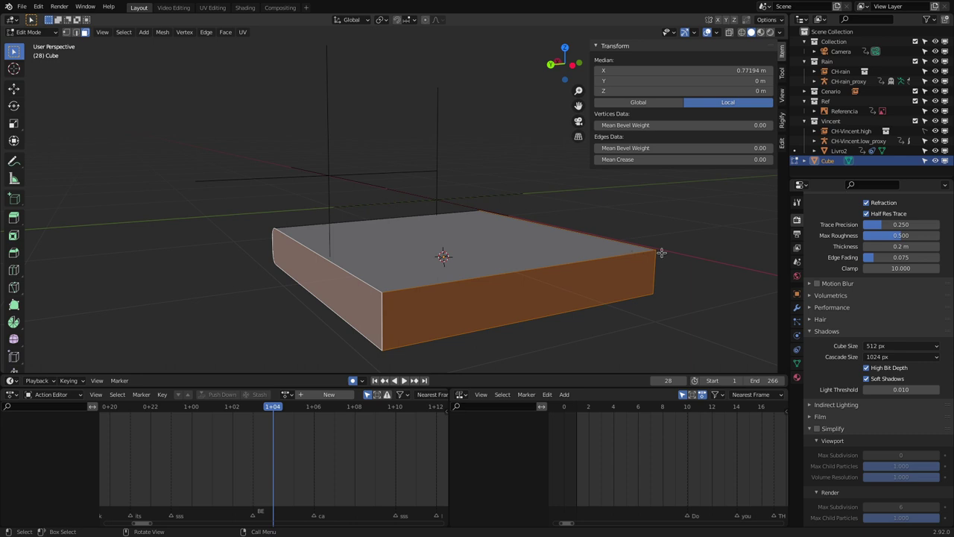
Inset the selected side faces to create a cover border
key(i)
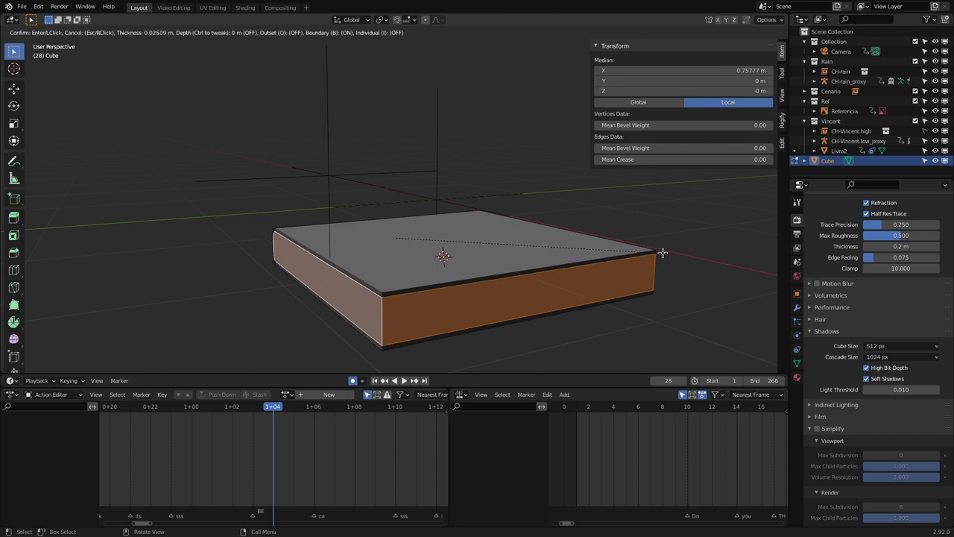
click(669, 254)
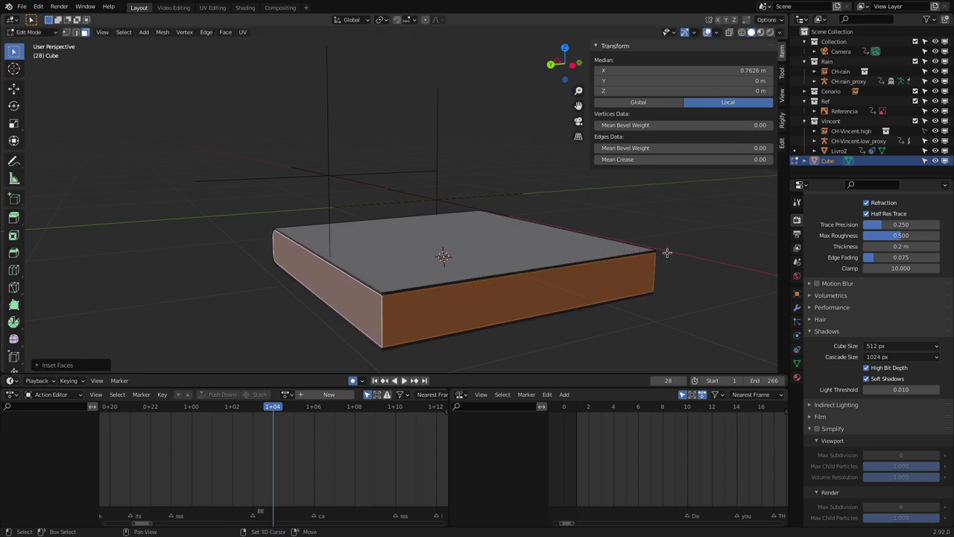
mouse_move(668, 254)
middle_down()
mouse_move(601, 249)
mouse_move(679, 265)
middle_up()
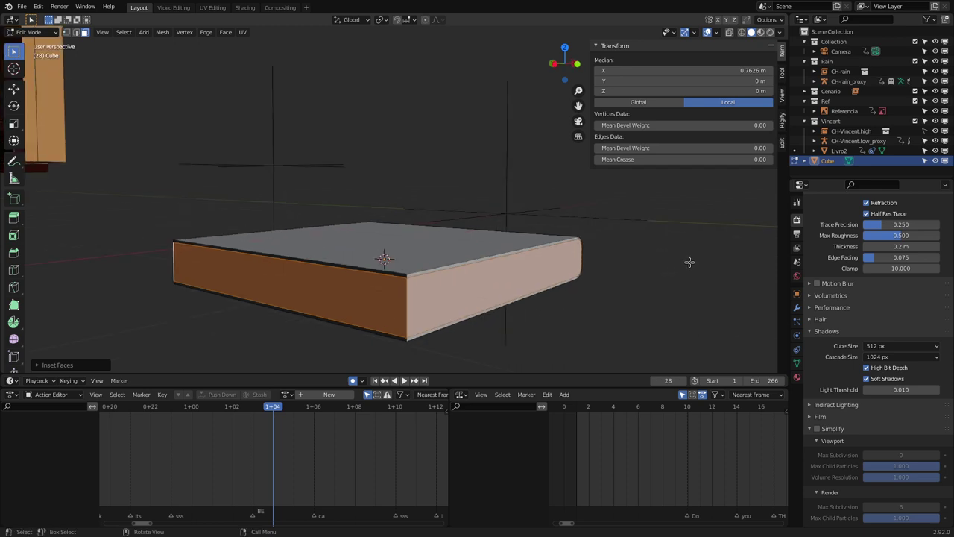
Extrude the inset faces and shrink them inward so the pages recess, then return to Object Mode
key(g)
key(z)
key(z)
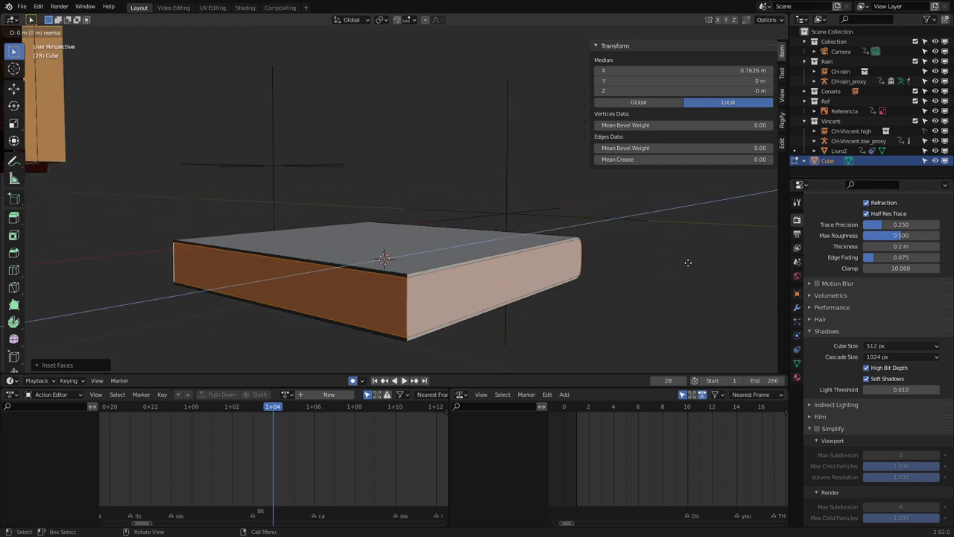
key(Escape)
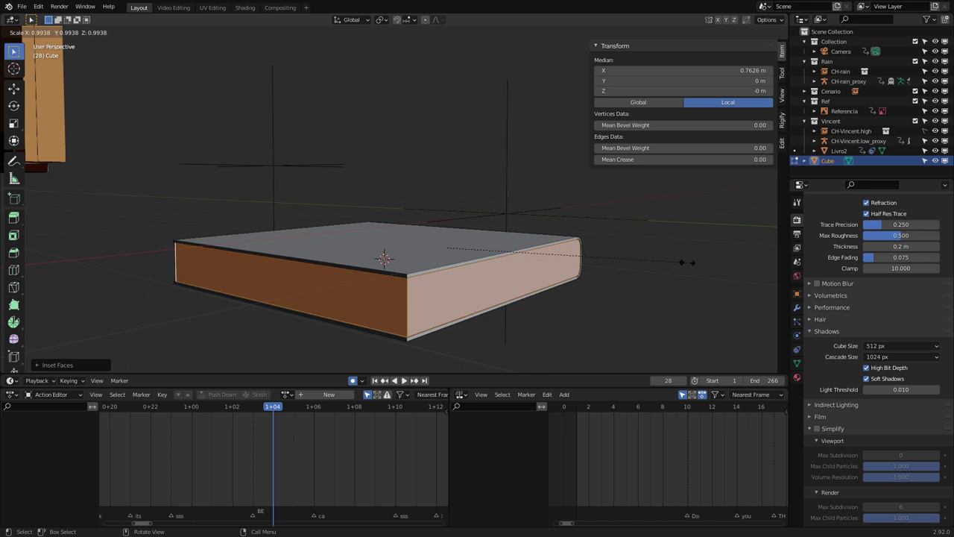
key(s)
key(shift+z)
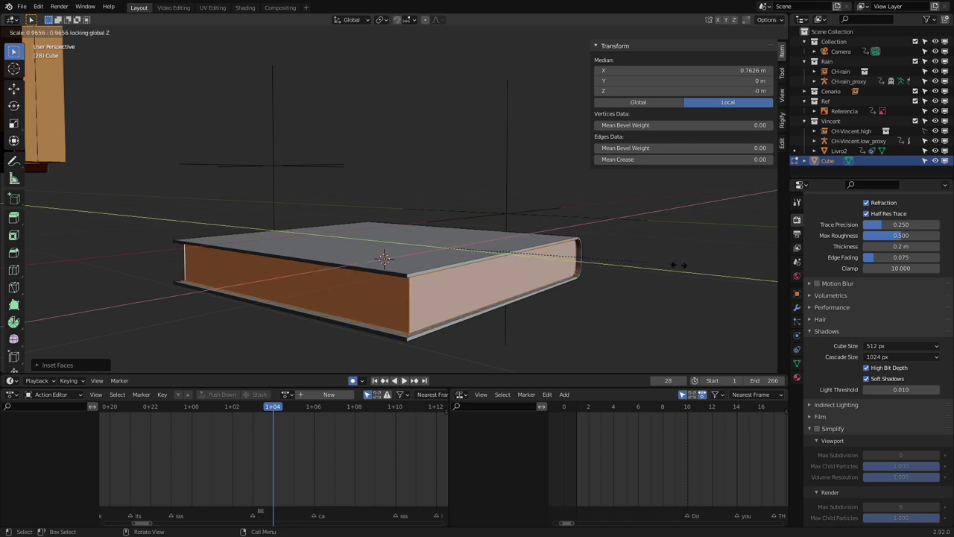
key(Escape)
key(ctrl+z)
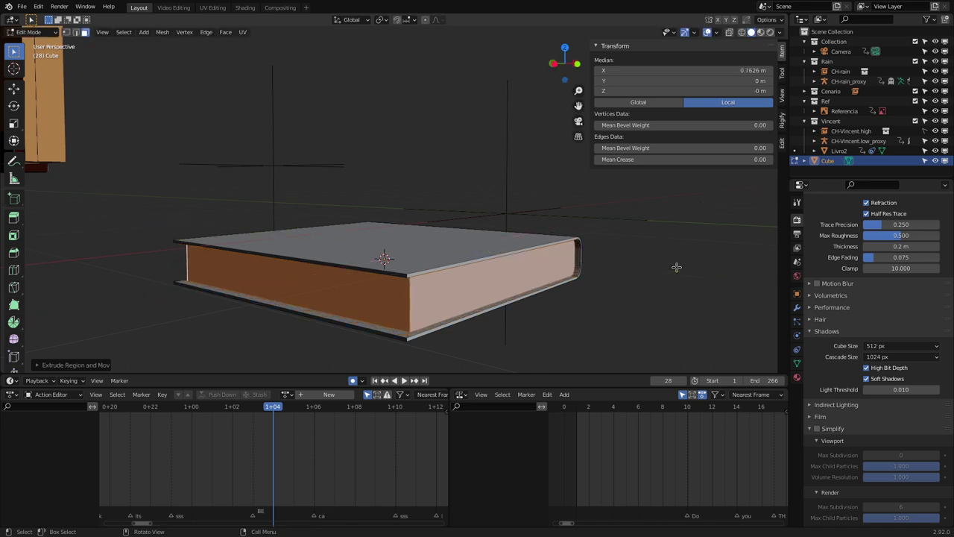
middle_drag(676, 267, 624, 280)
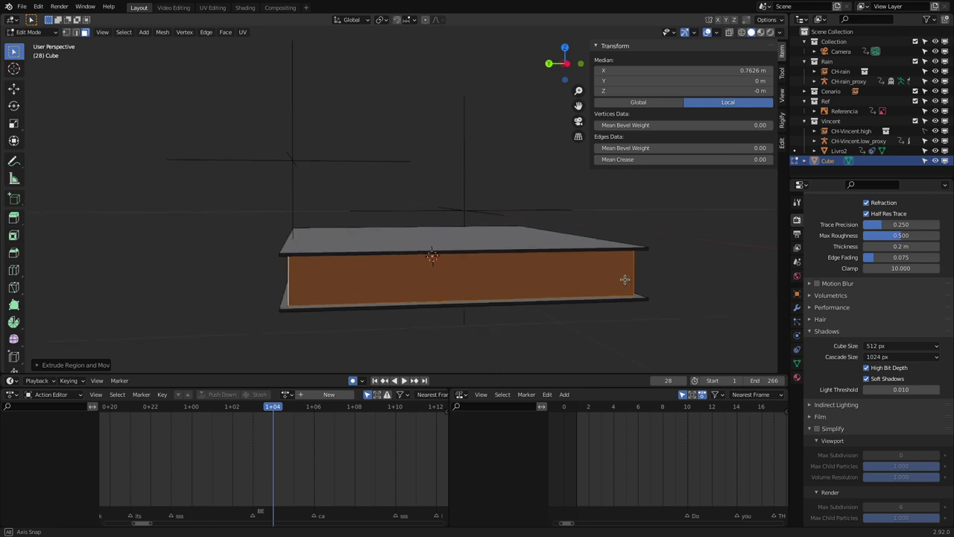
key(Tab)
scroll(516, 259, down, 2)
mouse_move(515, 259)
middle_down()
mouse_move(531, 281)
mouse_move(463, 296)
mouse_move(411, 240)
mouse_move(312, 243)
mouse_move(335, 247)
mouse_move(320, 241)
mouse_move(379, 294)
mouse_move(341, 310)
mouse_move(346, 271)
middle_up()
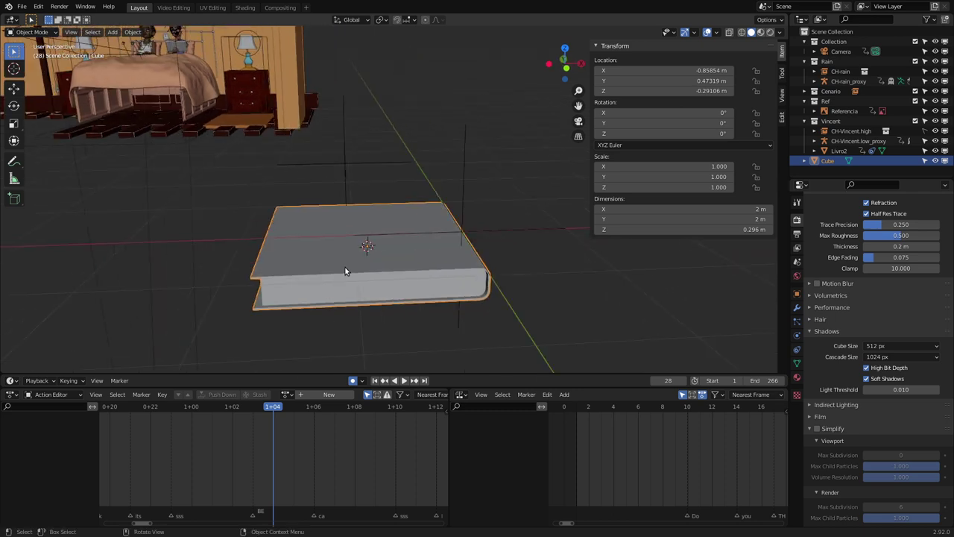
Delete the book-shaped Cube and open the File menu
key(x)
click(358, 268)
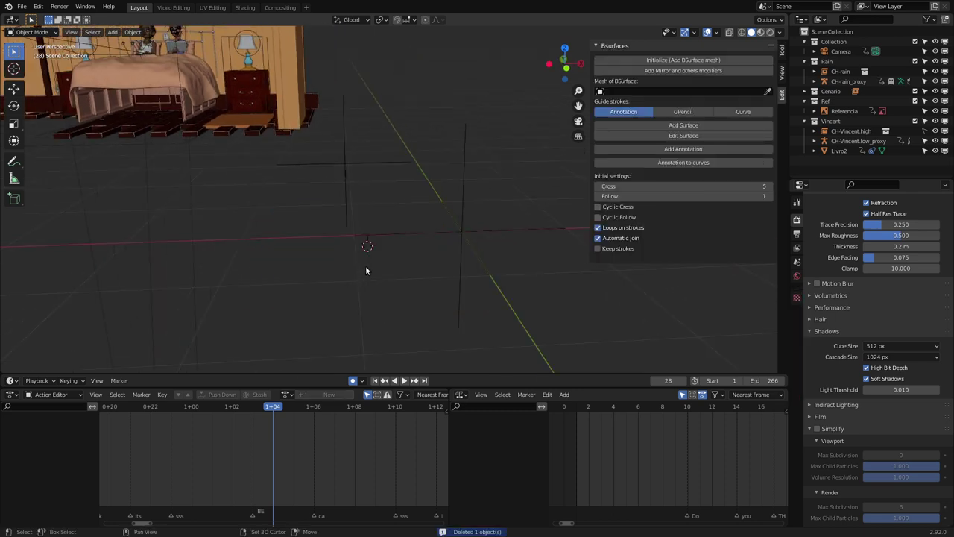
key(shift+a)
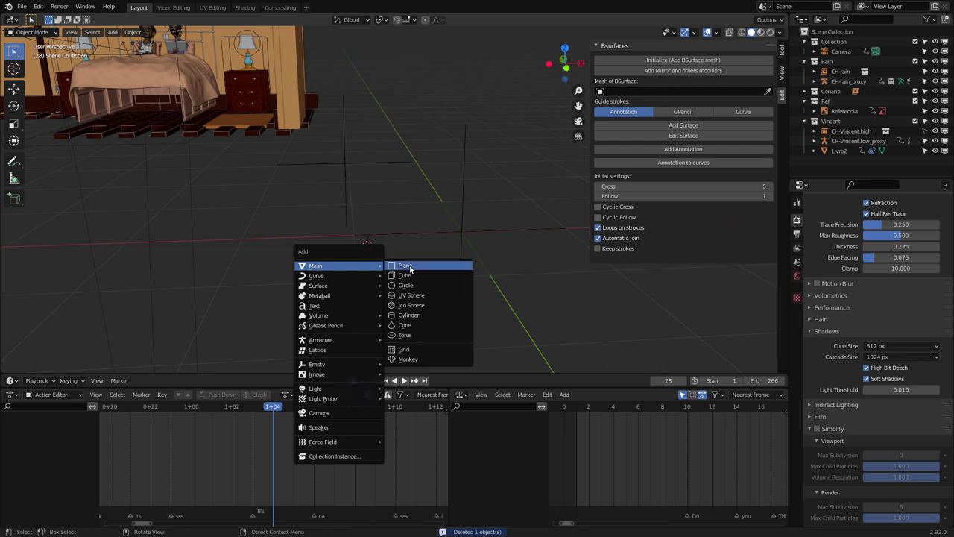
click(23, 7)
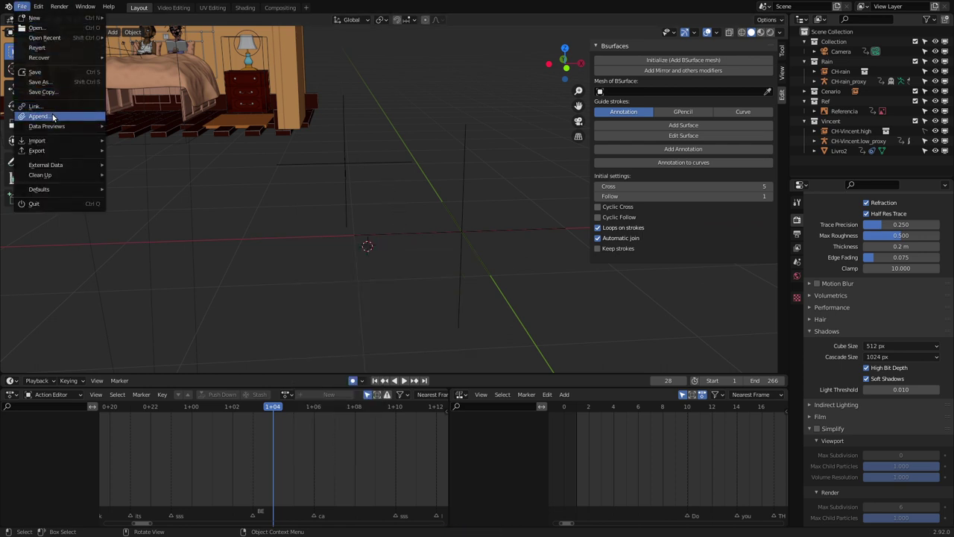
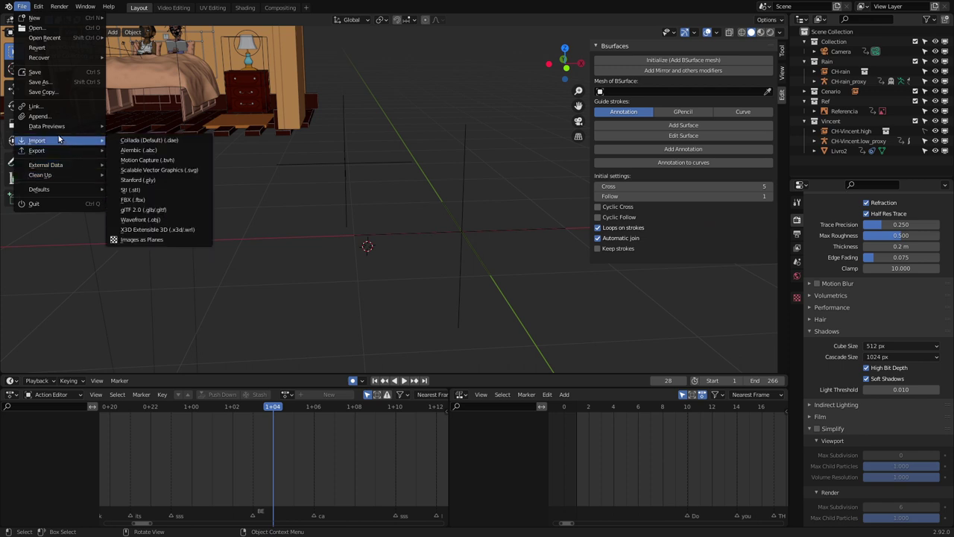
Search the Preferences add-on list for 'images' and confirm Import Images as Planes is enabled
click(164, 240)
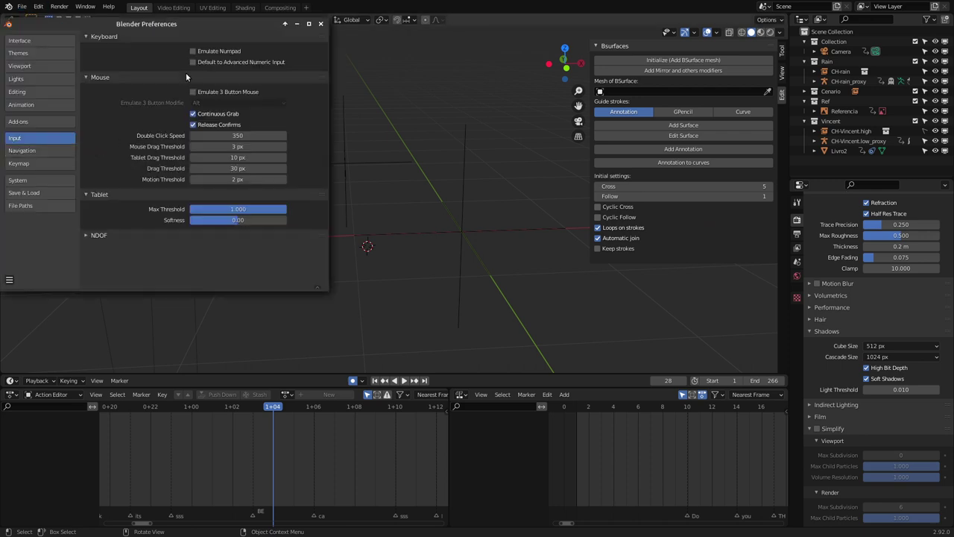
click(34, 122)
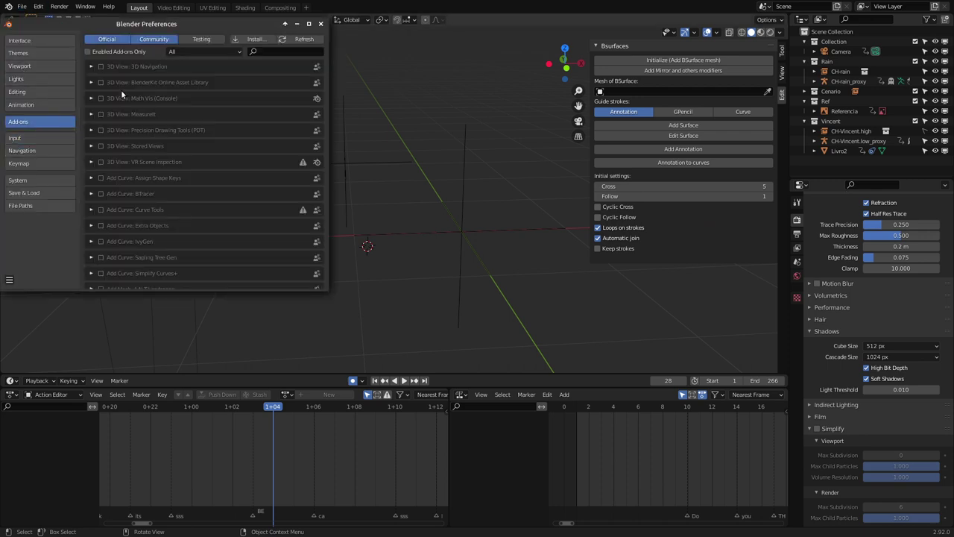
click(257, 51)
text(images)
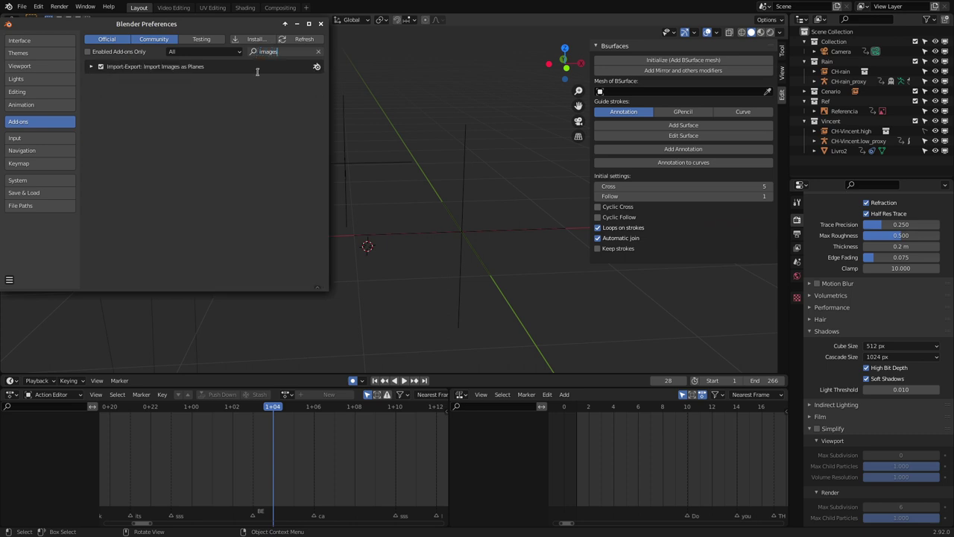
key(Return)
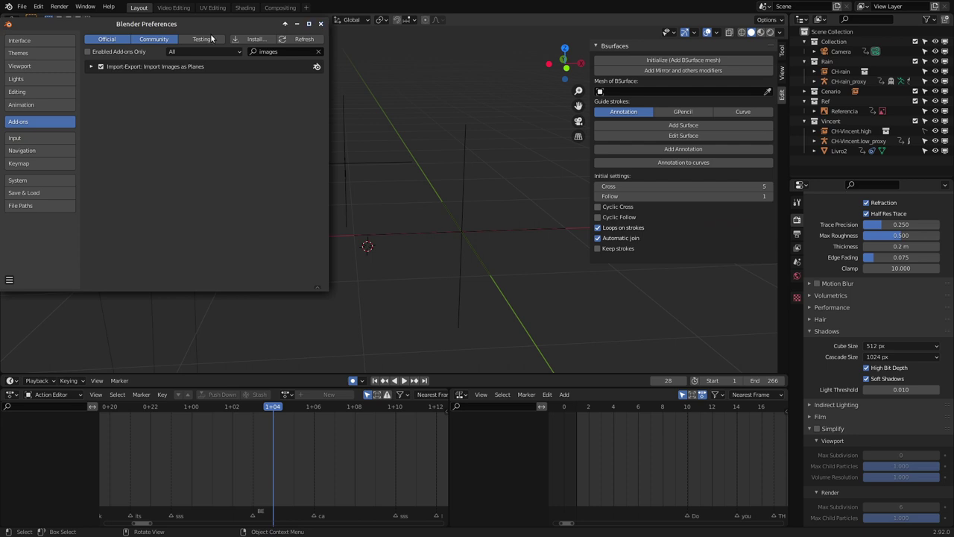
Close Preferences and launch File > Import > Images as Planes
click(336, 45)
click(22, 6)
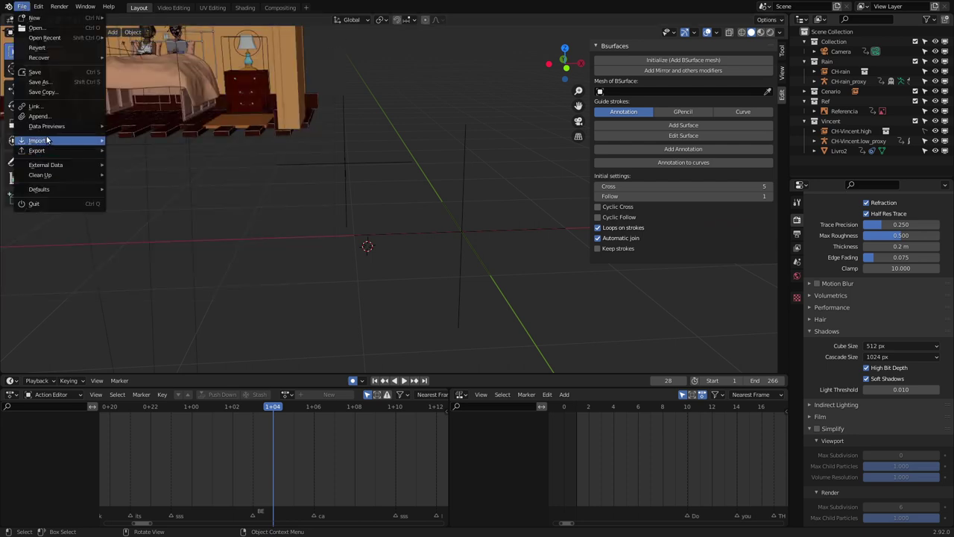
mouse_move(37, 140)
click(153, 239)
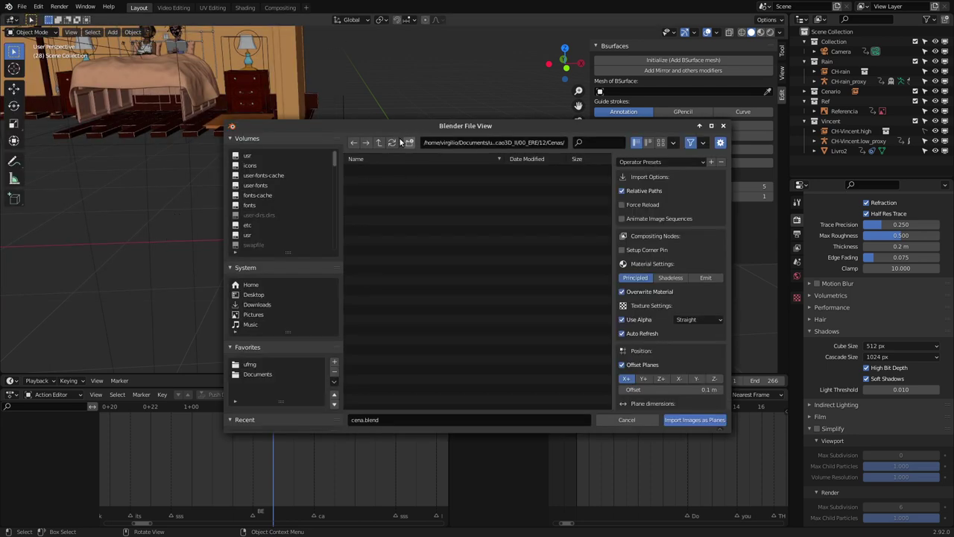
Import contracapa.jpeg from the Props folder as an image plane
click(379, 142)
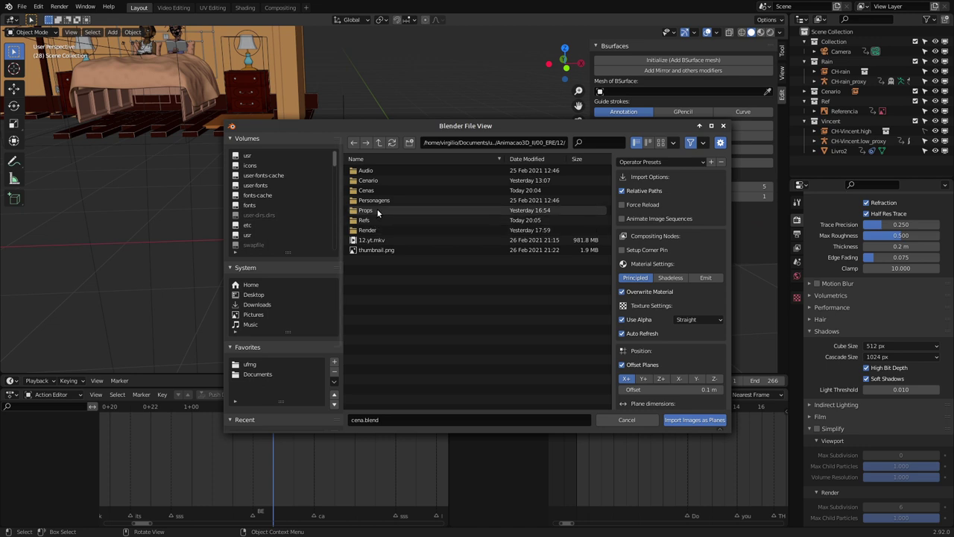
double_click(379, 211)
click(381, 180)
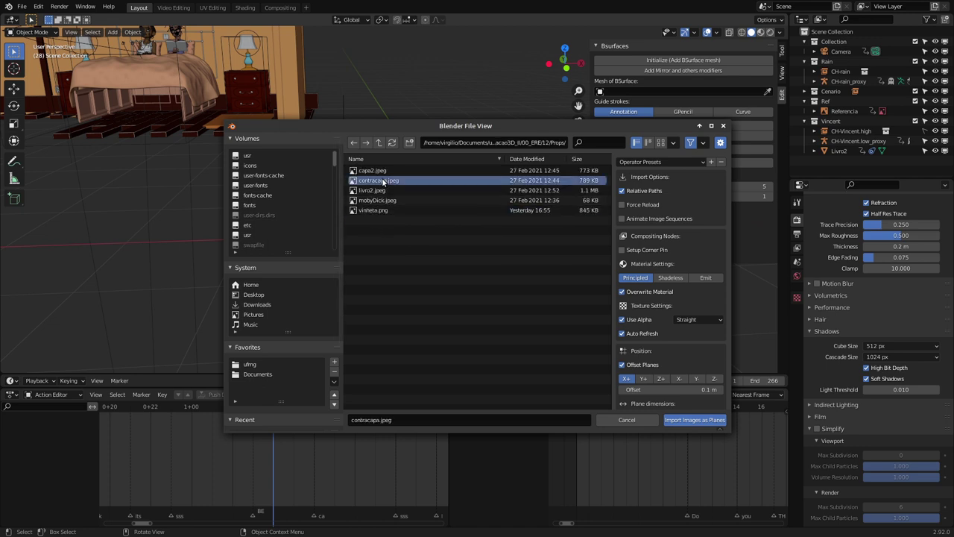
click(695, 419)
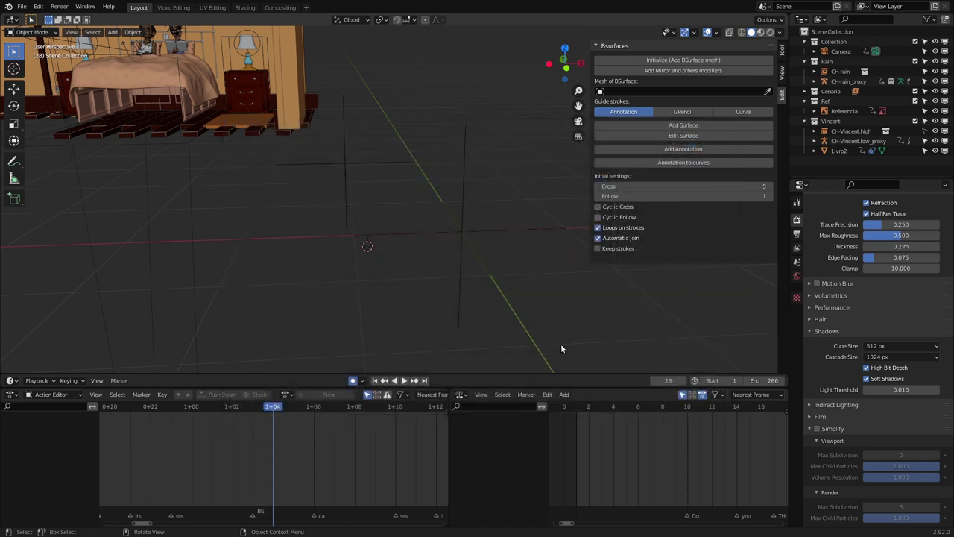
mouse_move(351, 219)
middle_down()
mouse_move(308, 175)
mouse_move(395, 154)
mouse_move(271, 167)
mouse_move(330, 208)
middle_up()
scroll(335, 249, up, 3)
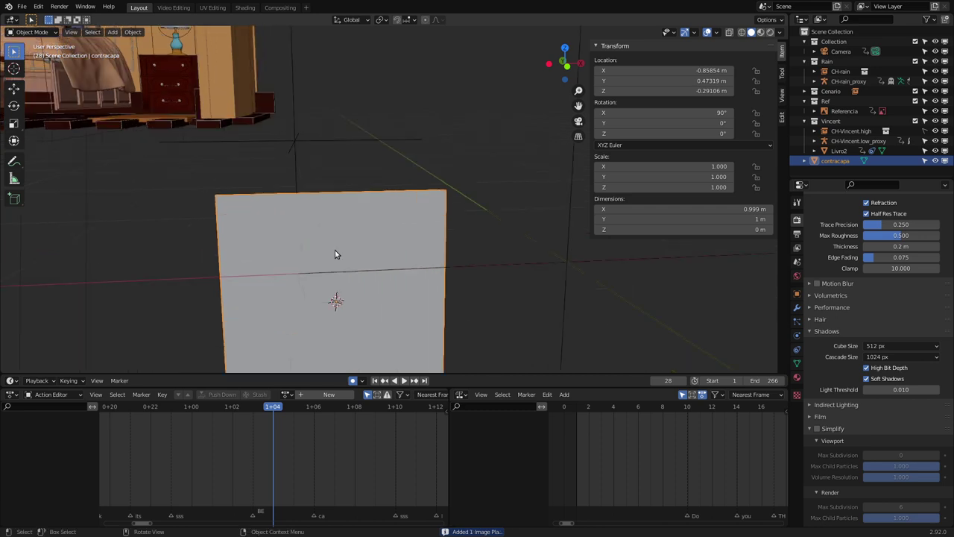
Delete the imported contracapa plane from the scene
key(x)
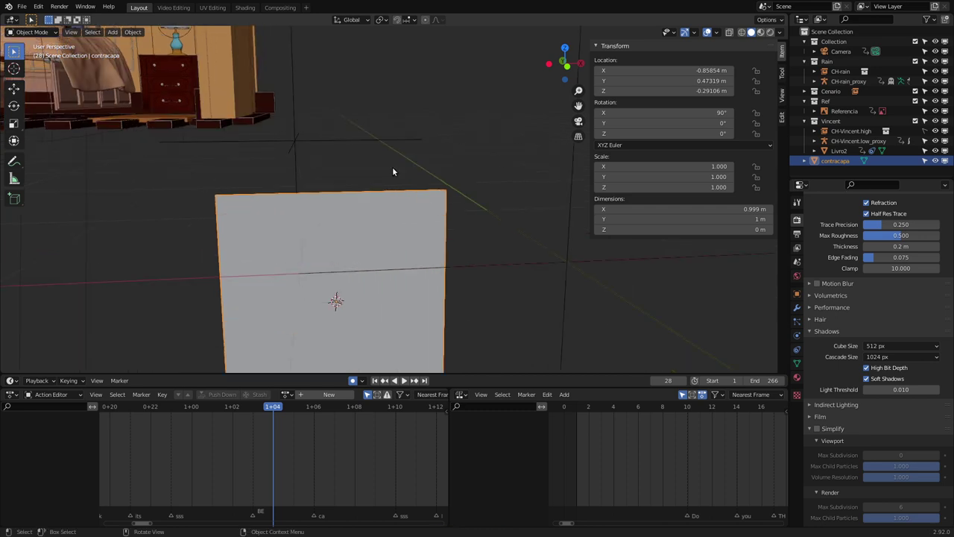
middle_drag(340, 299, 355, 234)
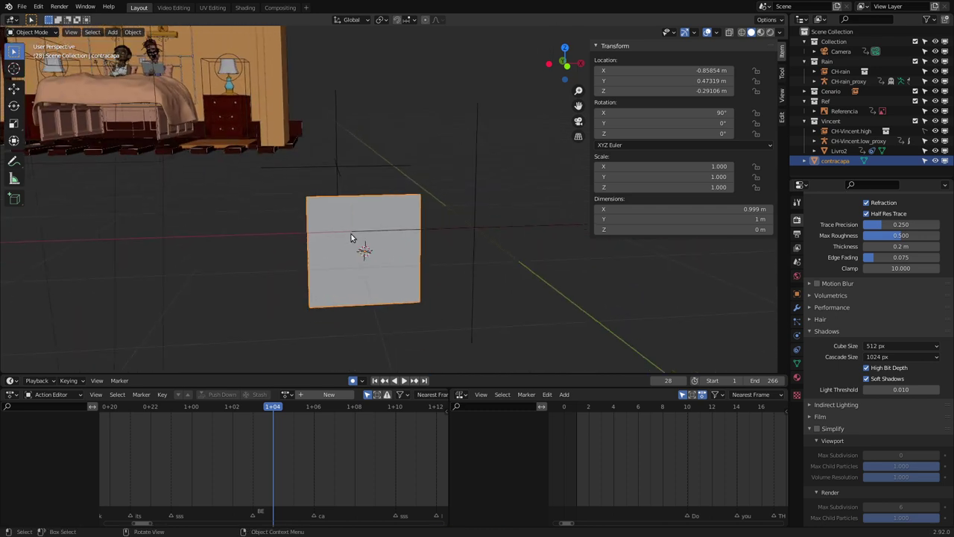
key(x)
key(Return)
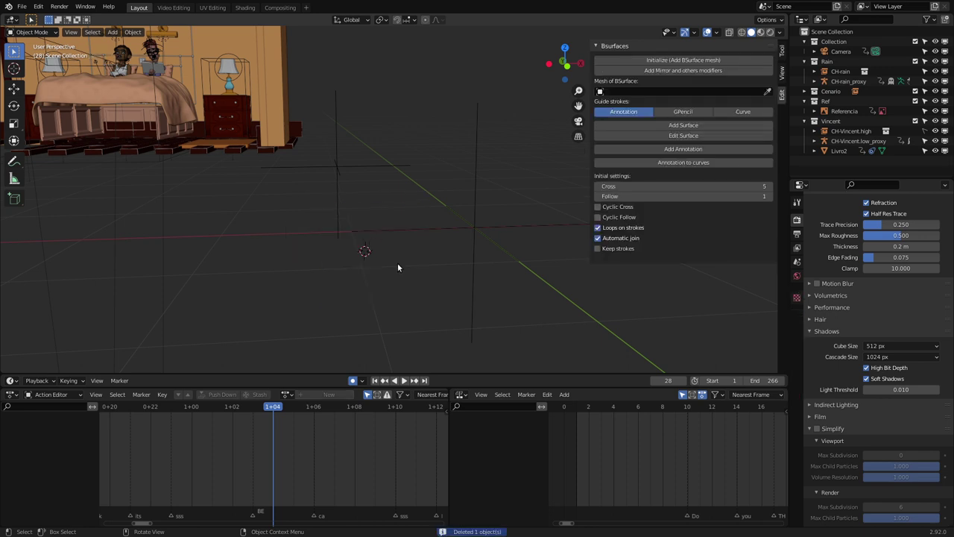
middle_drag(398, 266, 350, 252)
Add a new mesh plane to the scene
key(shift+a)
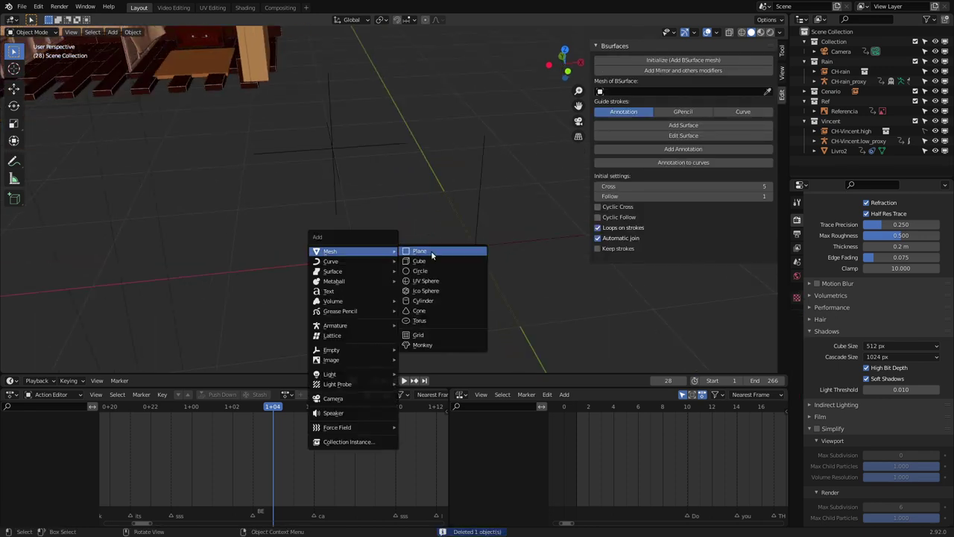
click(431, 258)
mouse_move(428, 254)
middle_down()
mouse_move(373, 249)
mouse_move(357, 261)
mouse_move(369, 196)
mouse_move(366, 219)
mouse_move(350, 234)
mouse_move(373, 241)
middle_up()
In Edit Mode, extrude the face slightly up along Z and scale it slightly smaller
key(Tab)
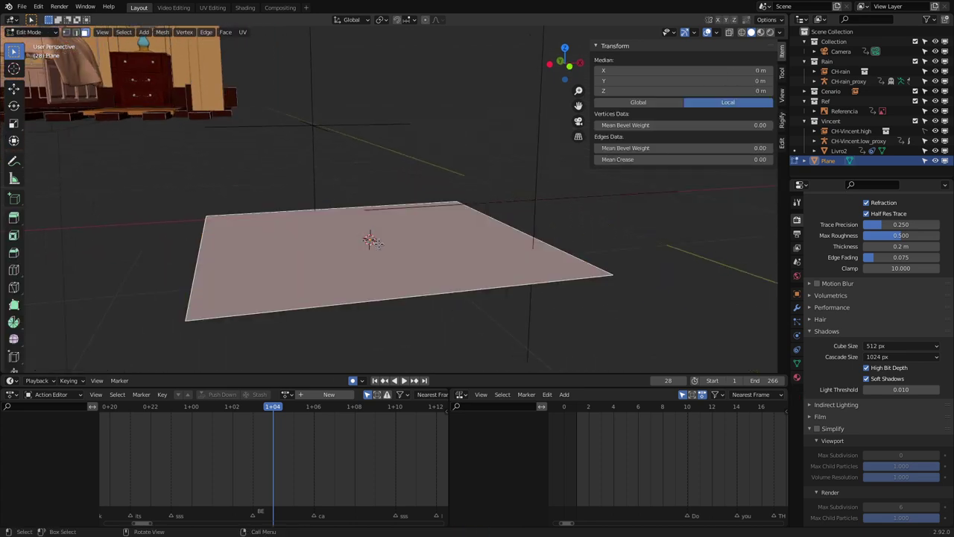
key(e)
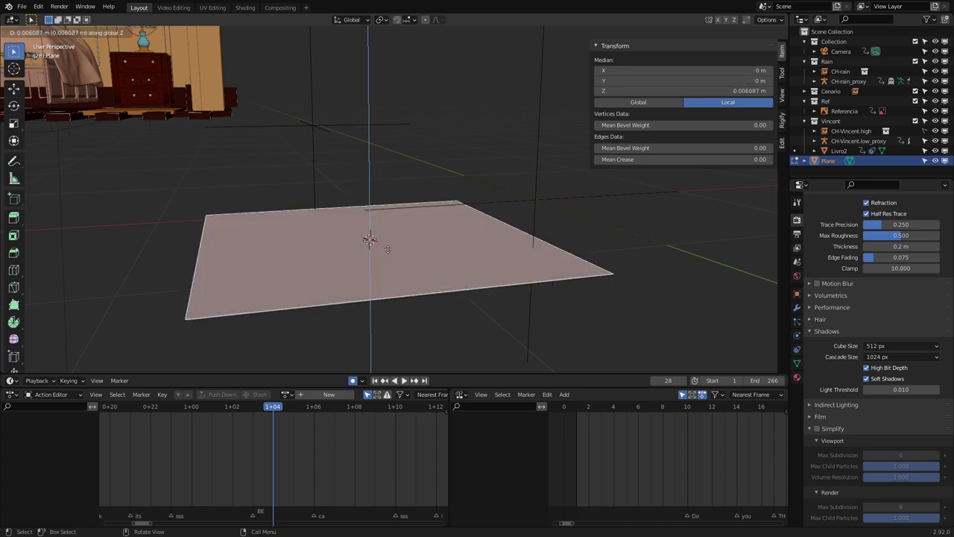
click(387, 247)
key(s)
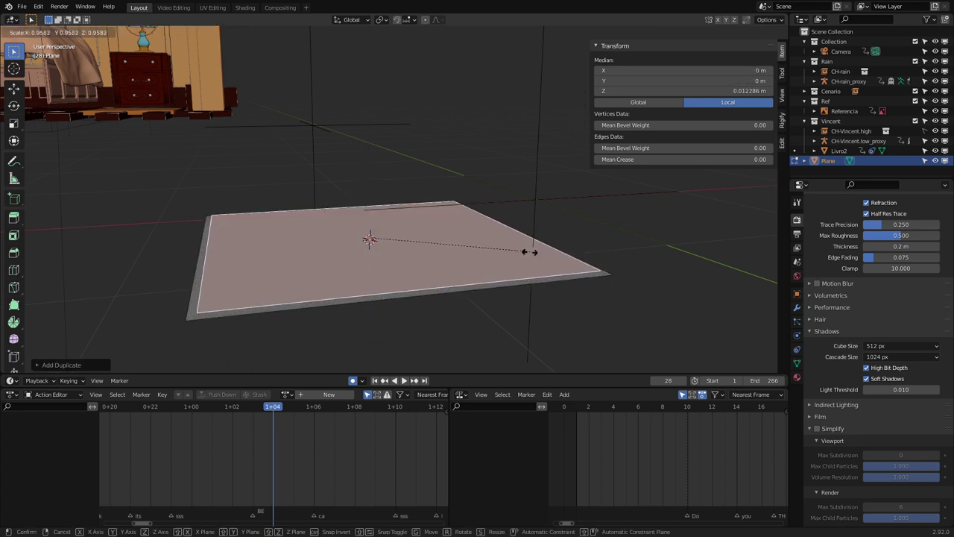
click(529, 253)
middle_drag(483, 253, 366, 276)
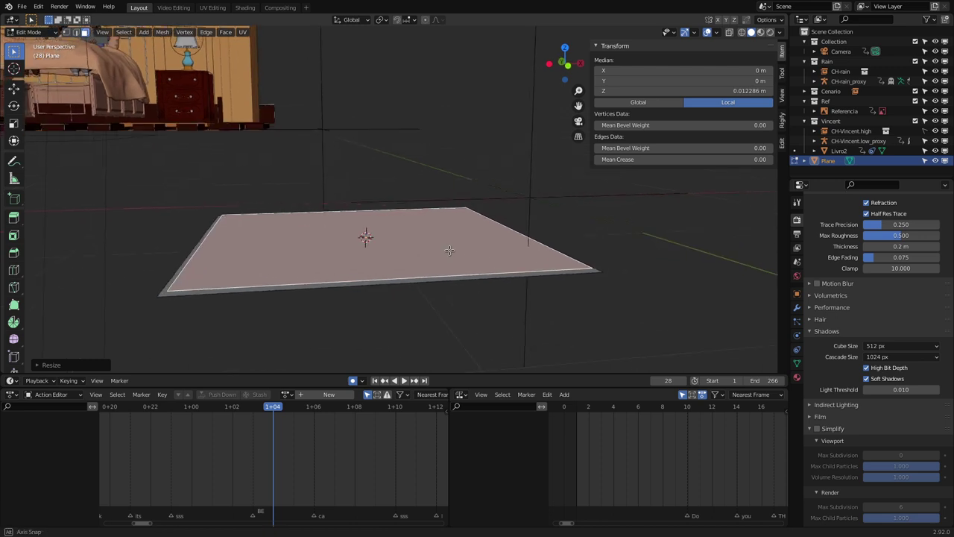
Cut an edge loop across the plane, centred with a slide factor of 0
key(ctrl+r)
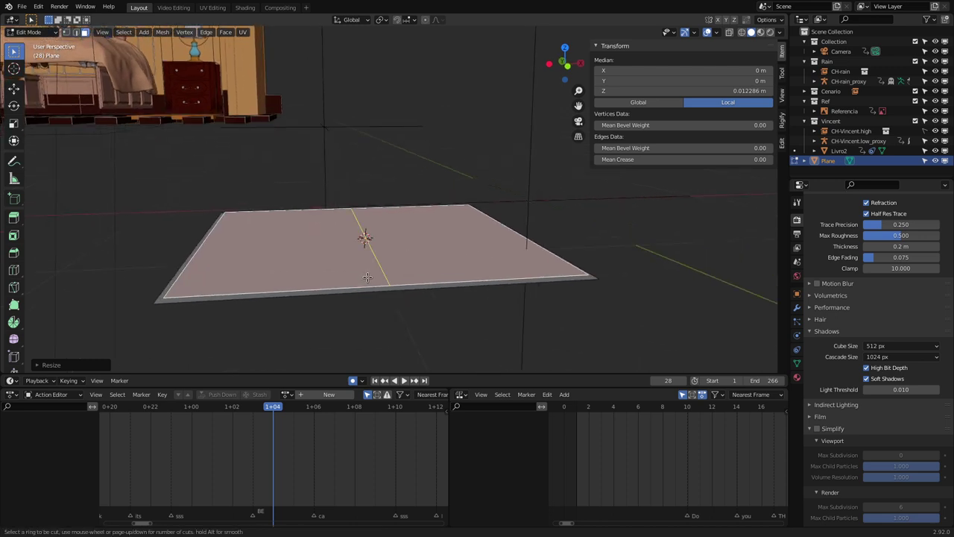
click(367, 277)
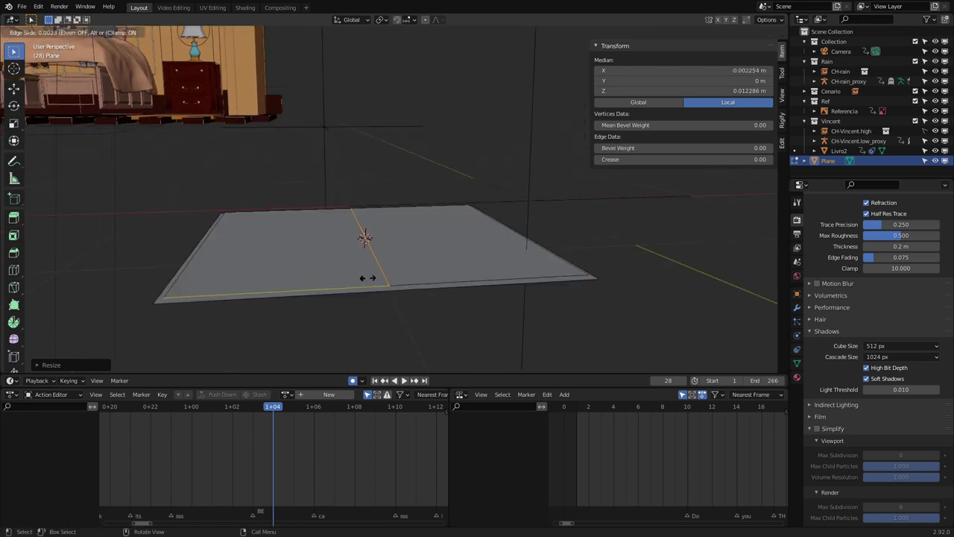
key(0)
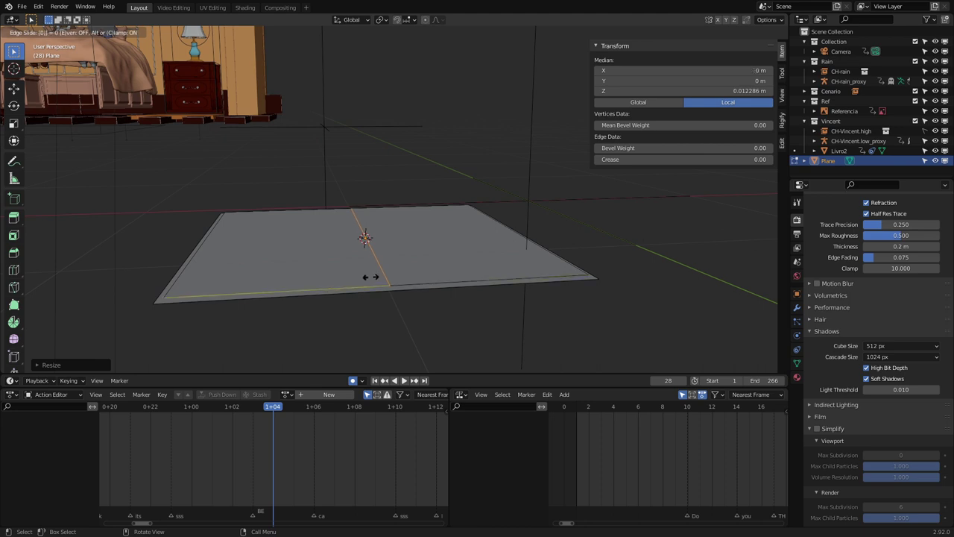
key(Return)
middle_drag(377, 229, 362, 231)
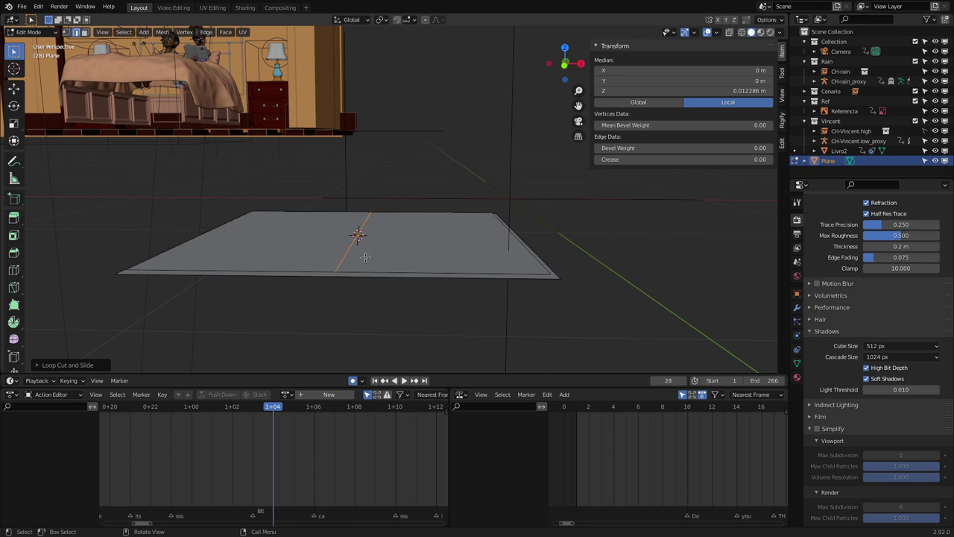
Extrude the whole mesh up into a slab and add two more edge loops across it
key(l)
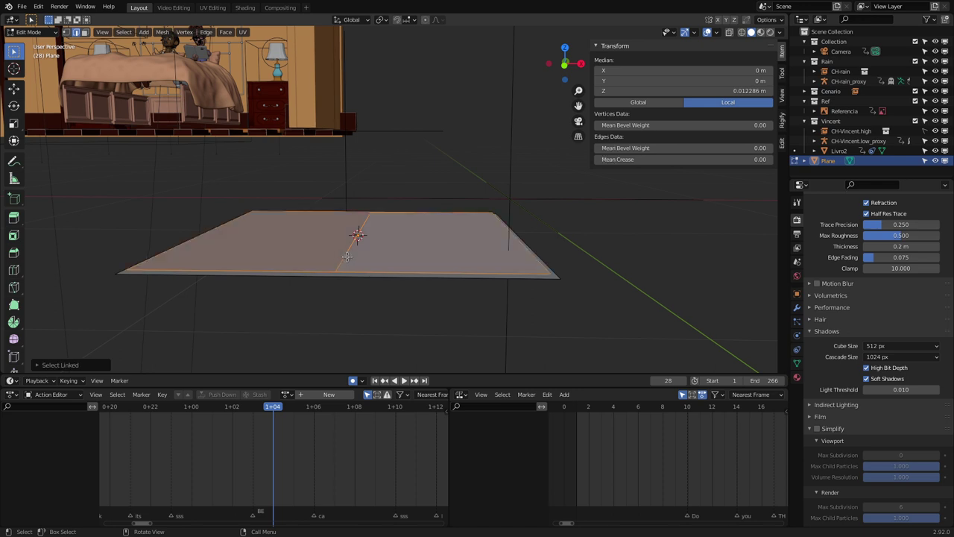
key(e)
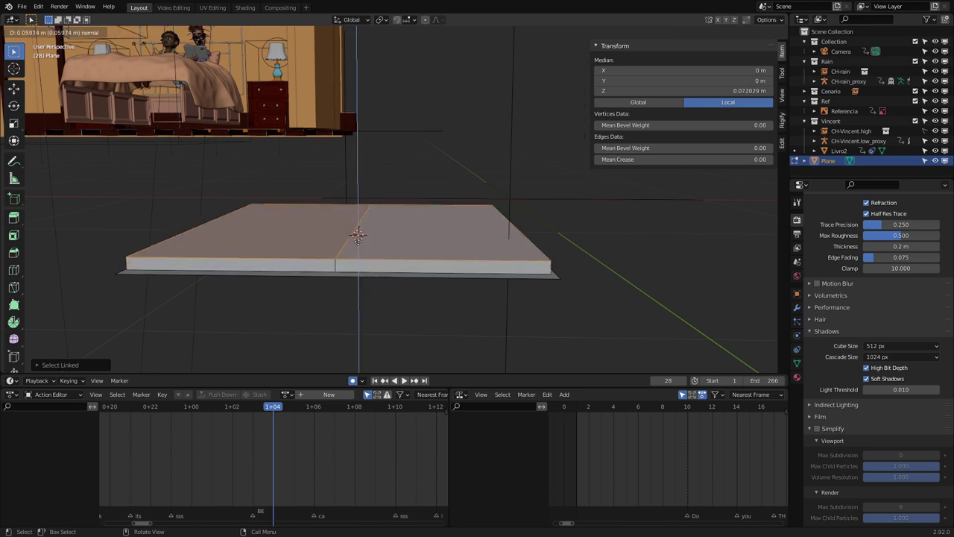
click(359, 236)
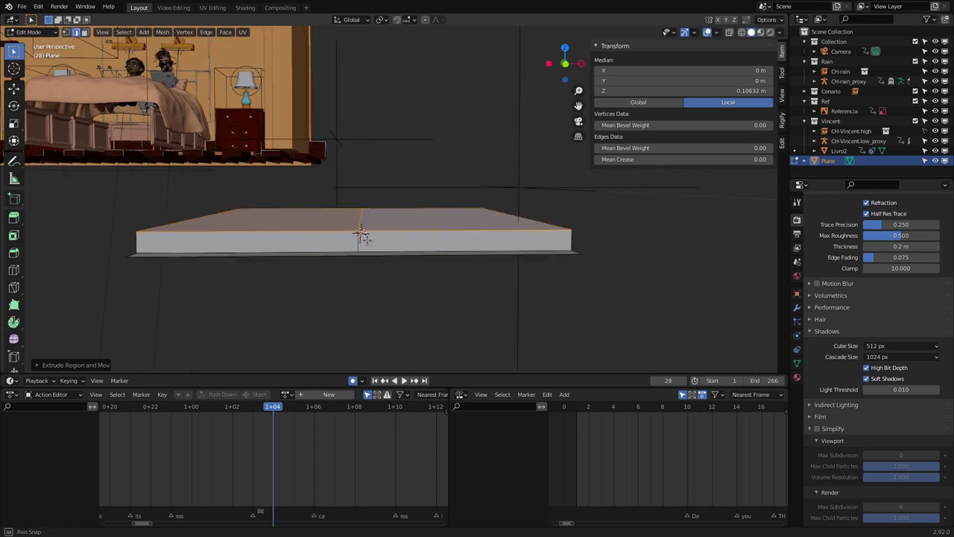
middle_drag(358, 236, 370, 229)
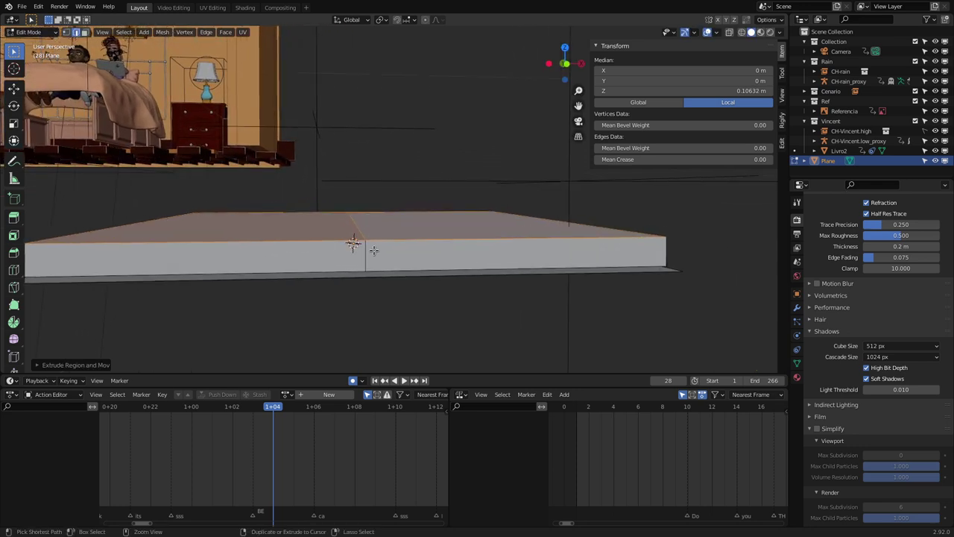
key(ctrl+r)
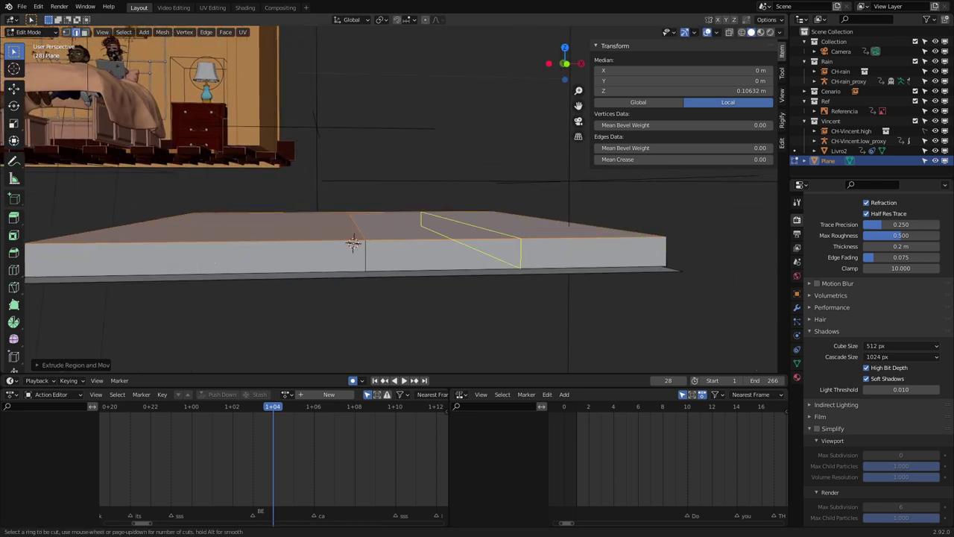
click(354, 243)
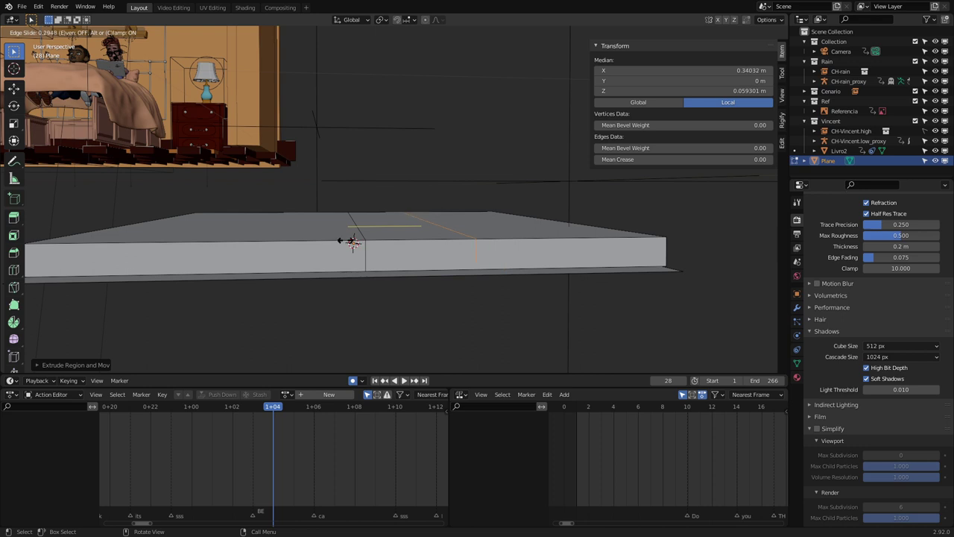
click(248, 242)
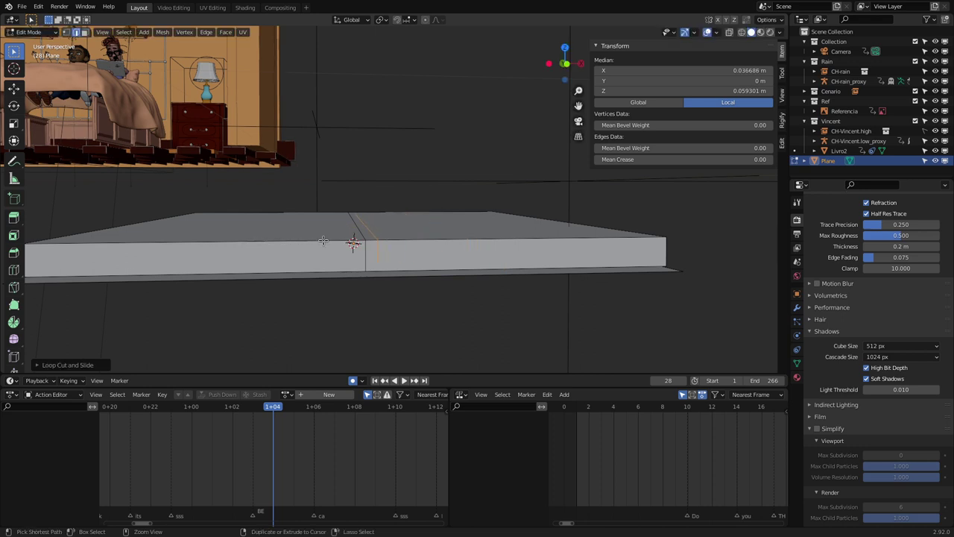
key(ctrl+r)
click(246, 243)
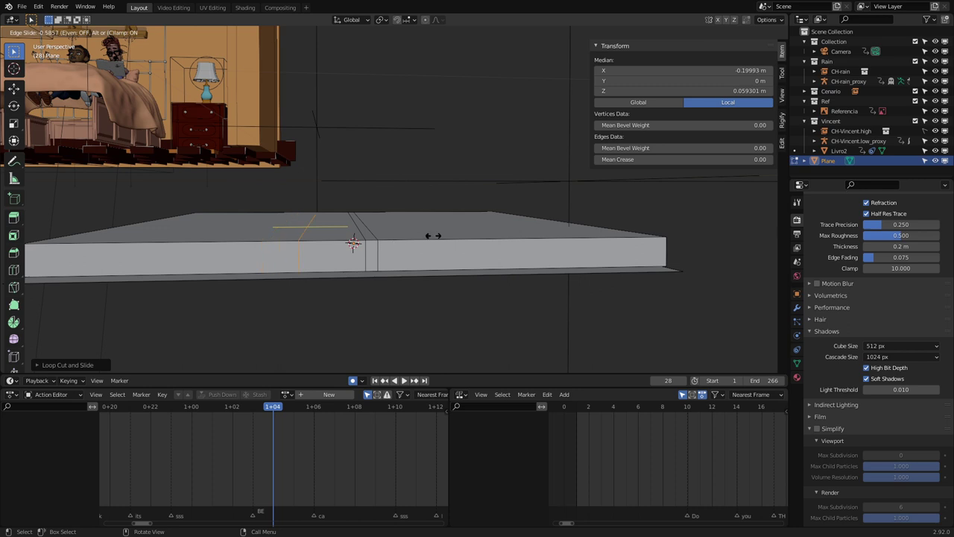
click(477, 234)
Lower the middle crease edges along Z to form a V-shaped spine groove
click(358, 221)
click(359, 221)
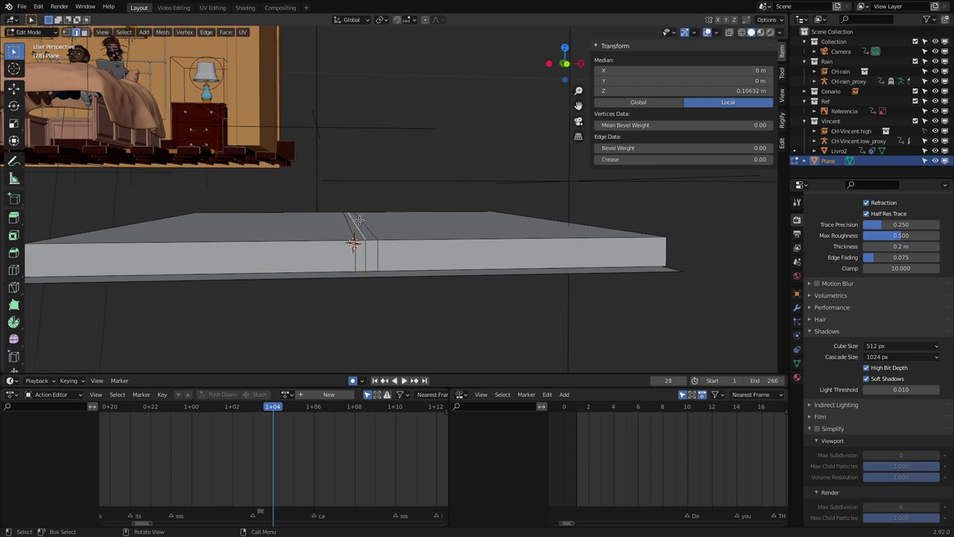
key(g)
key(z)
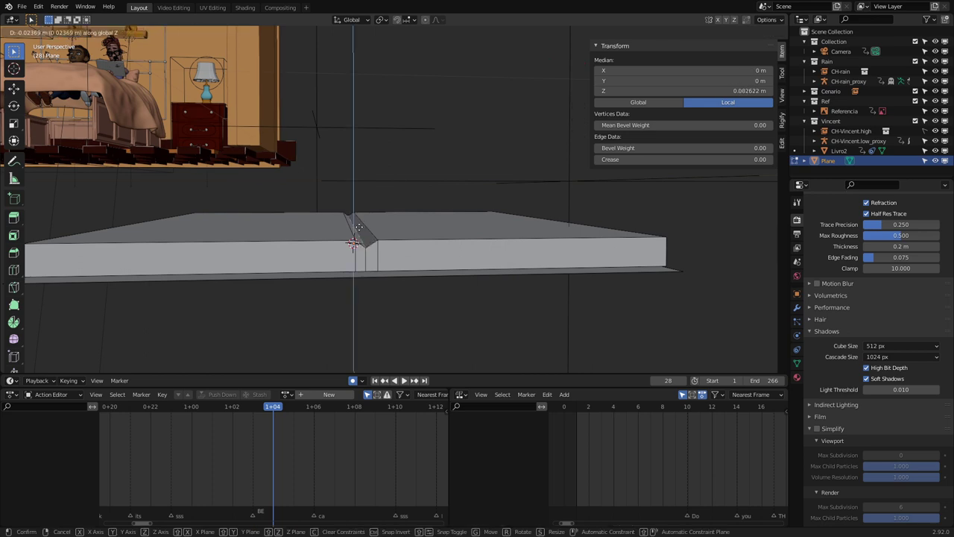
click(352, 224)
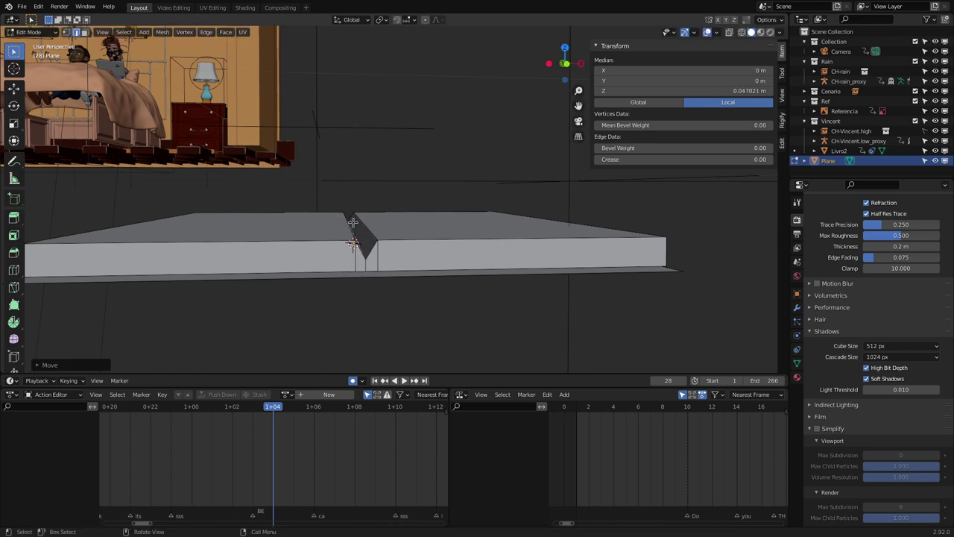
shift+click(366, 220)
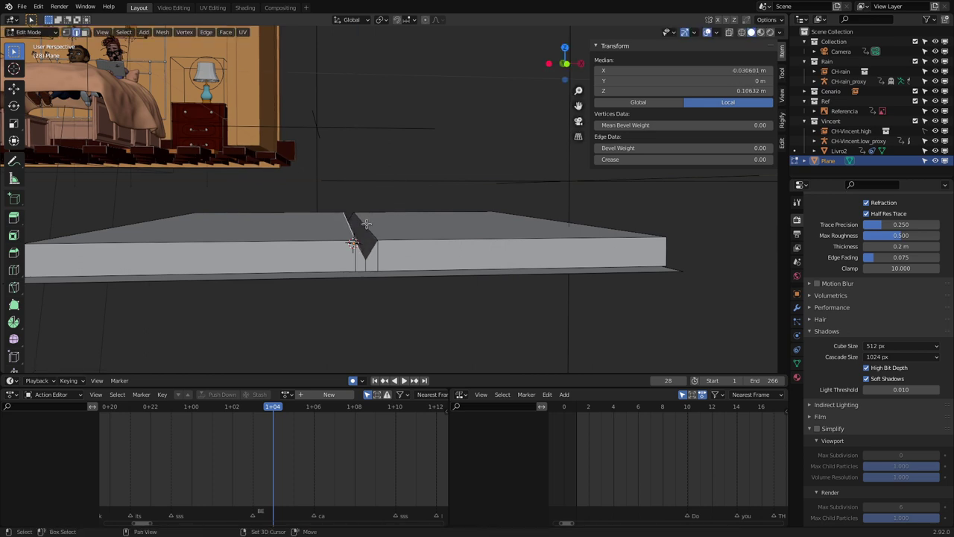
shift+click(366, 223)
key(g)
key(z)
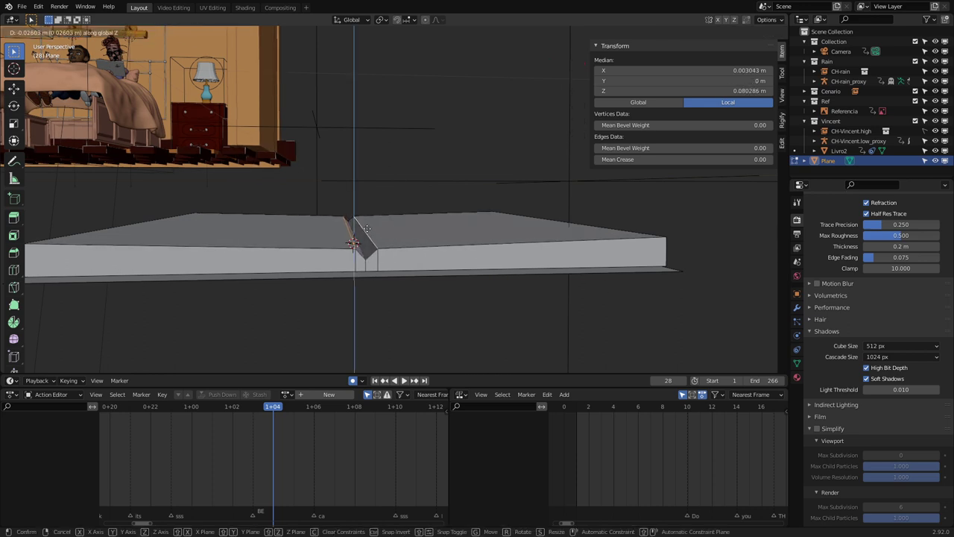
click(369, 225)
Check the book from above in Object Mode, then return to Edit Mode
scroll(368, 239, down, 2)
scroll(373, 224, down, 2)
scroll(371, 224, down, 2)
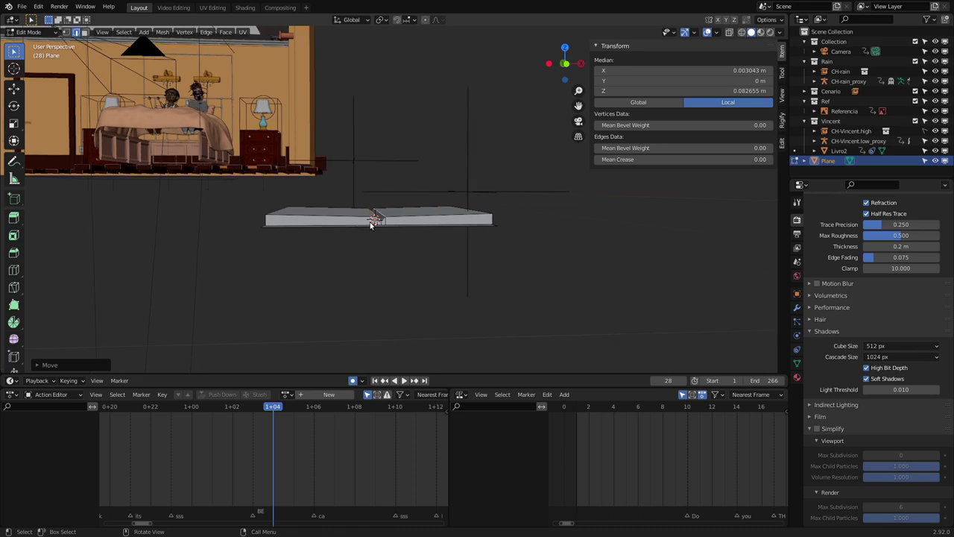
key(Tab)
mouse_move(372, 224)
middle_down()
mouse_move(335, 220)
mouse_move(362, 209)
mouse_move(384, 223)
mouse_move(390, 171)
mouse_move(369, 204)
mouse_move(368, 242)
middle_up()
key(Tab)
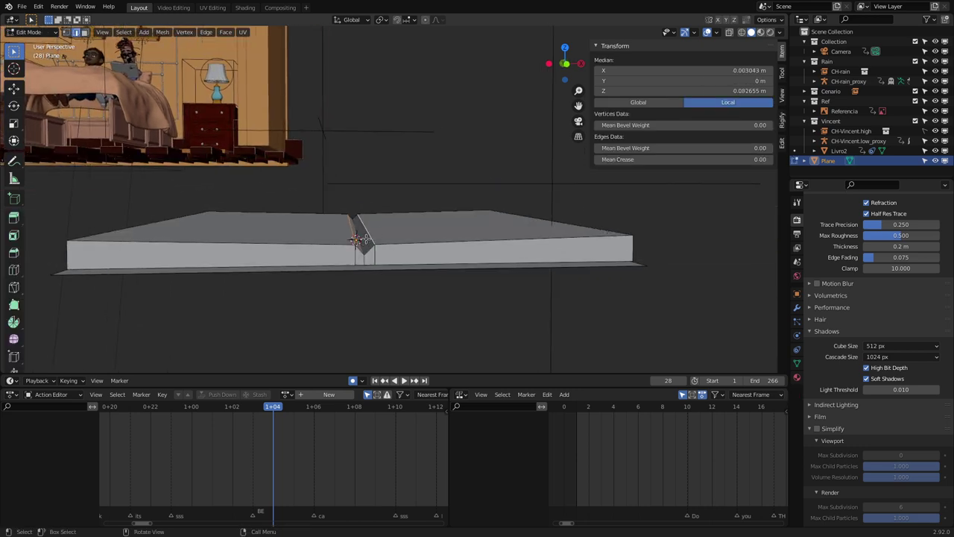
Duplicate the book's left and right top faces in place
shift+click(359, 238)
shift+click(356, 239)
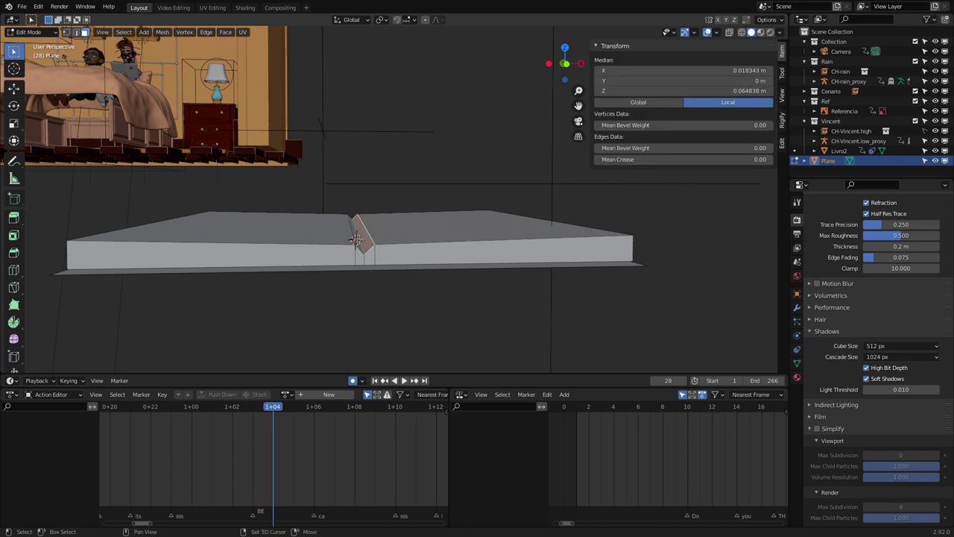
shift+click(337, 232)
shift+click(379, 235)
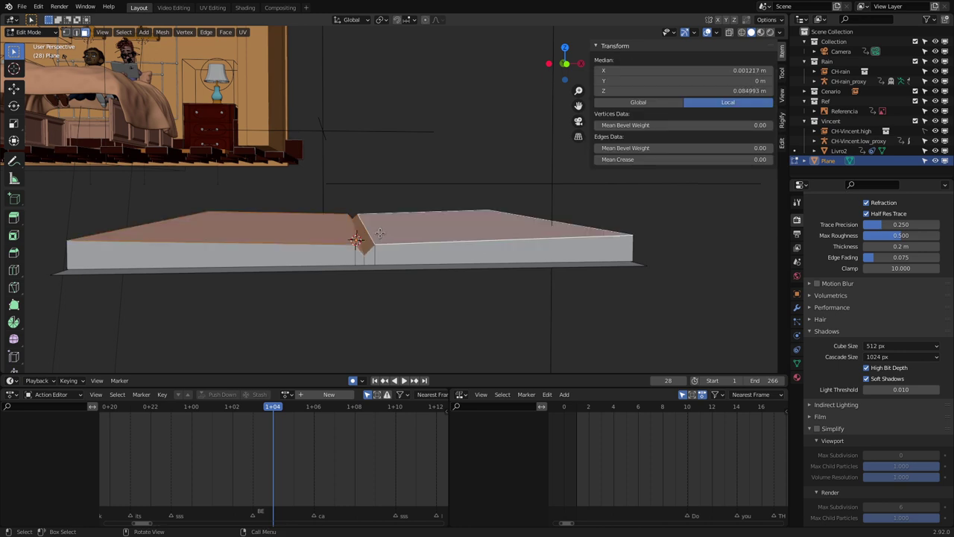
key(shift+d)
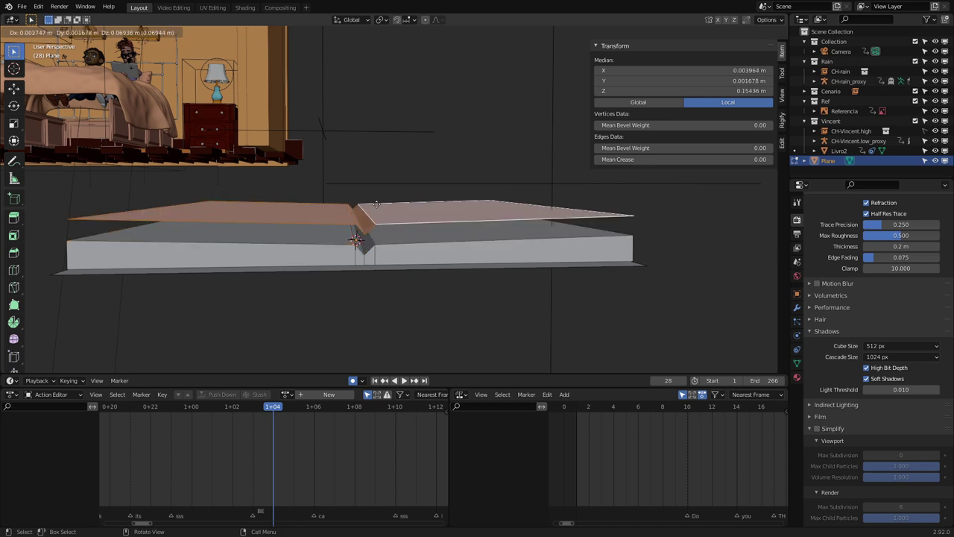
right_click(369, 222)
Select the right copied face and set the Pivot Point to 3D Cursor
middle_drag(369, 222, 387, 226)
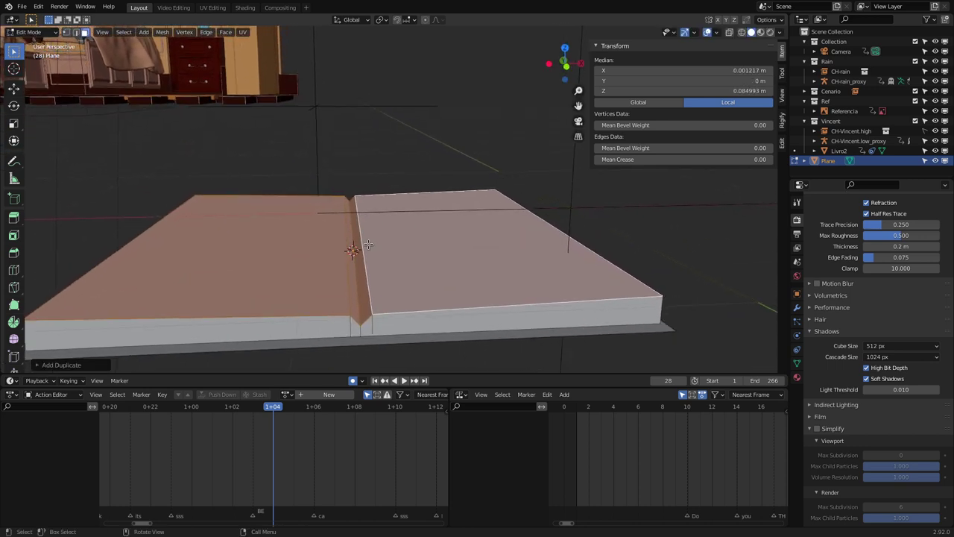
mouse_move(369, 245)
middle_down()
mouse_move(337, 239)
mouse_move(362, 240)
middle_up()
middle_drag(365, 239, 355, 246)
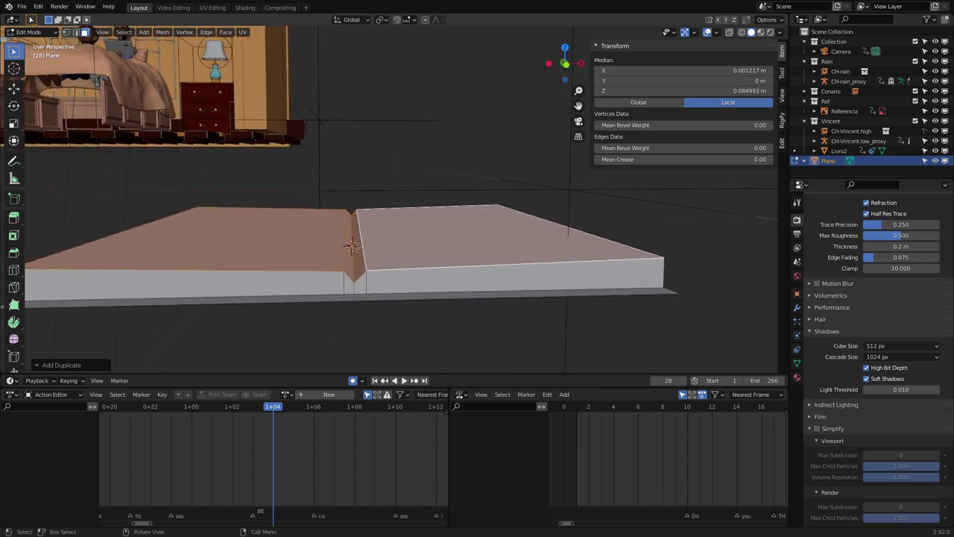
click(360, 256)
shift+click(375, 243)
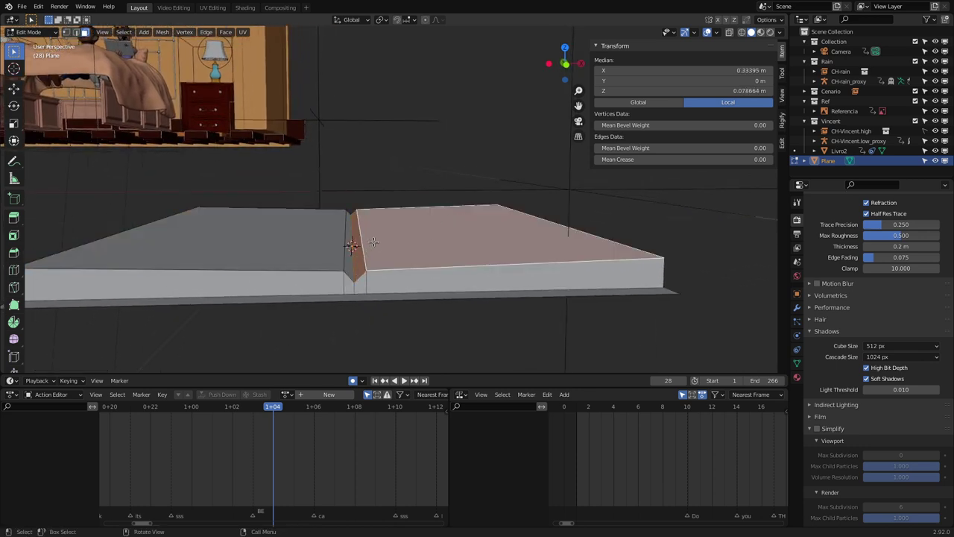
click(385, 20)
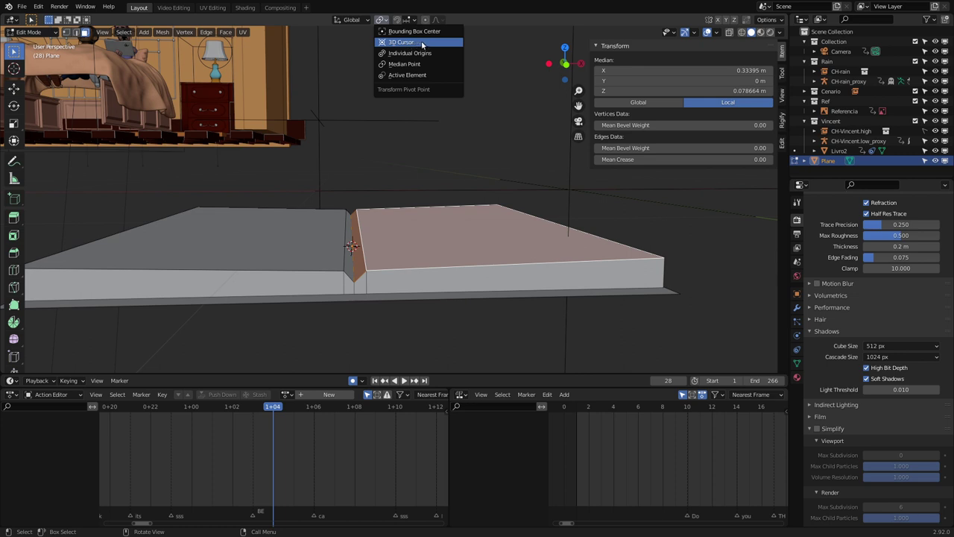
click(418, 43)
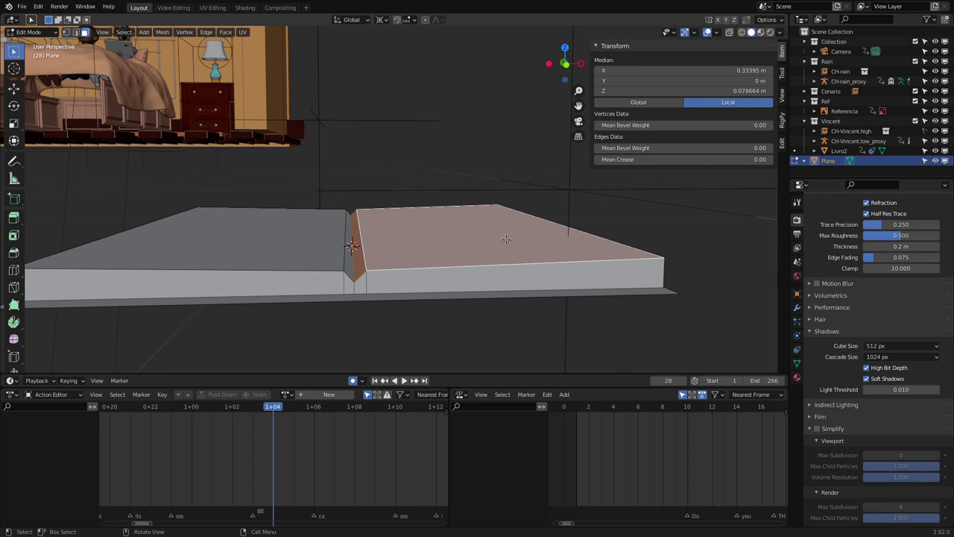
Rotate the right and left copied faces upward about Y so they lift like pages
key(r)
key(y)
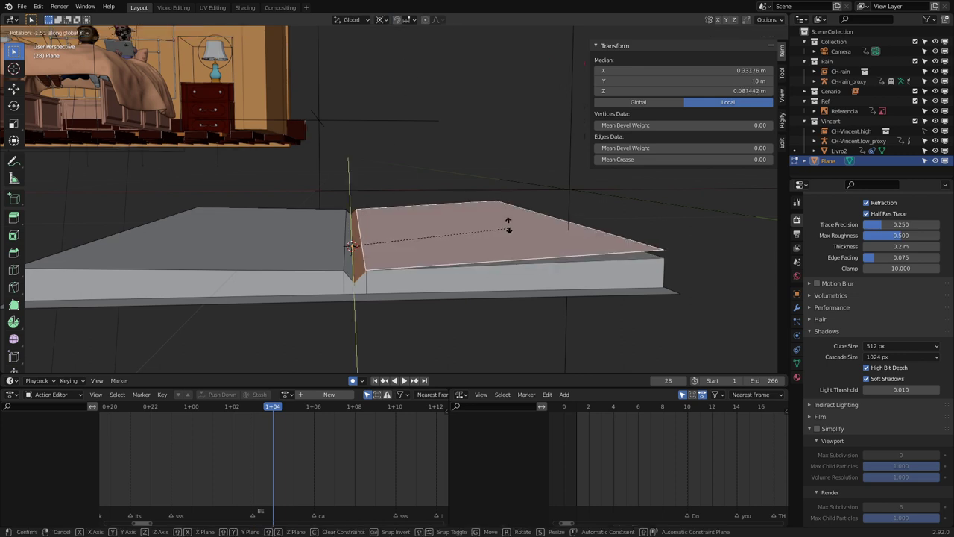
click(501, 215)
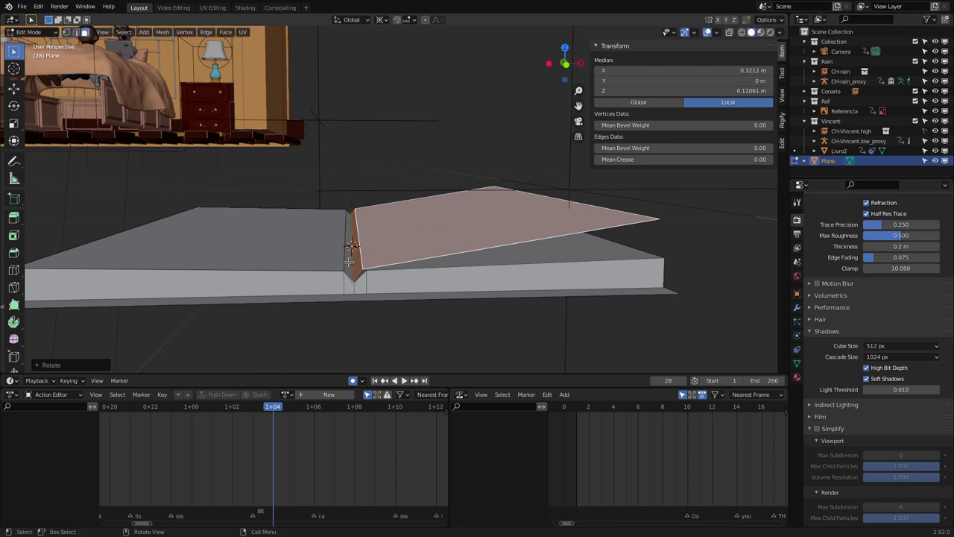
key(alt+a)
click(313, 250)
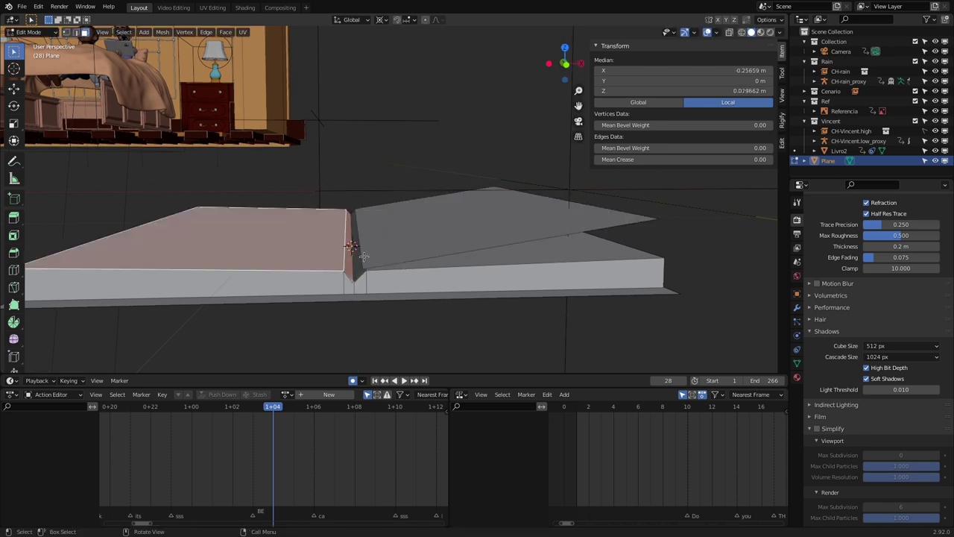
key(r)
key(y)
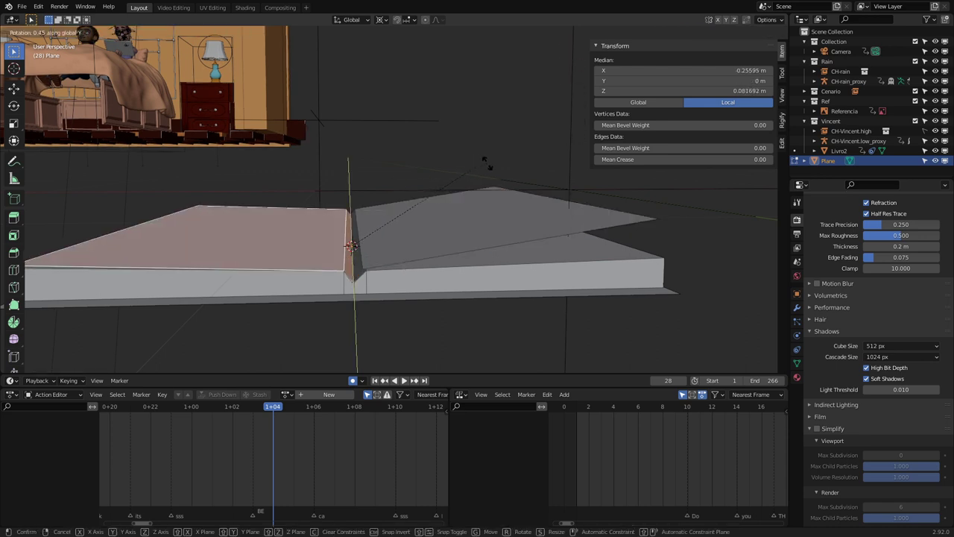
click(503, 169)
scroll(470, 218, down, 2)
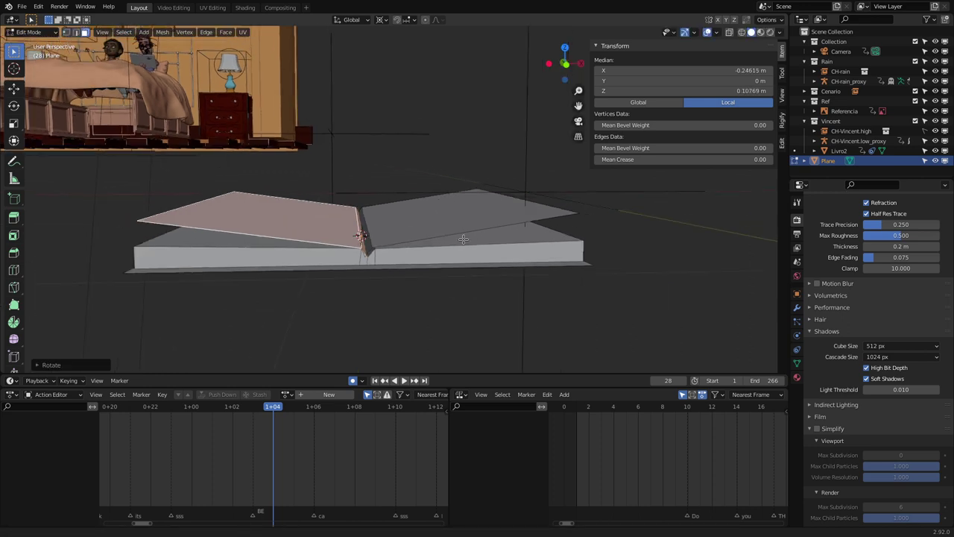
Cut four centred edge loops across each of the right and left pages
key(ctrl+r)
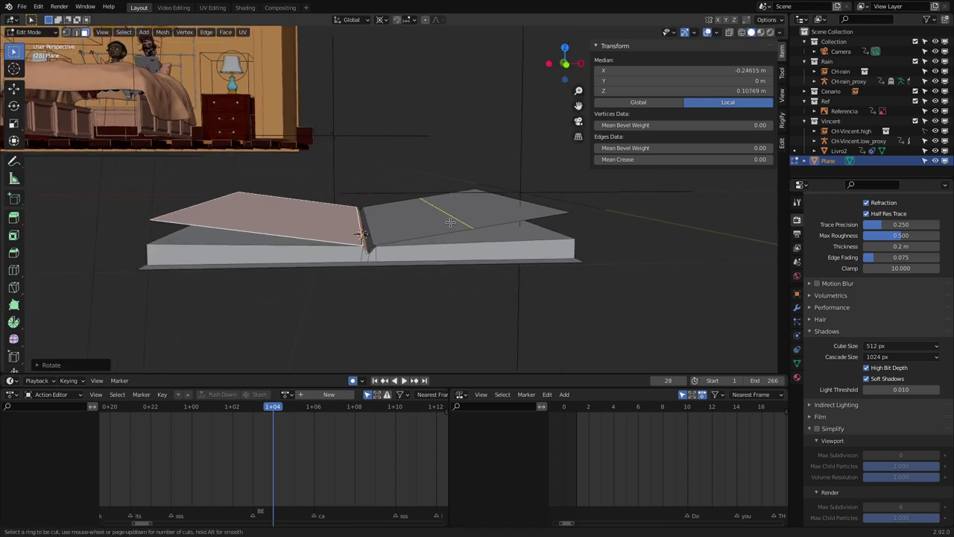
scroll(450, 221, up, 5)
scroll(451, 221, down, 2)
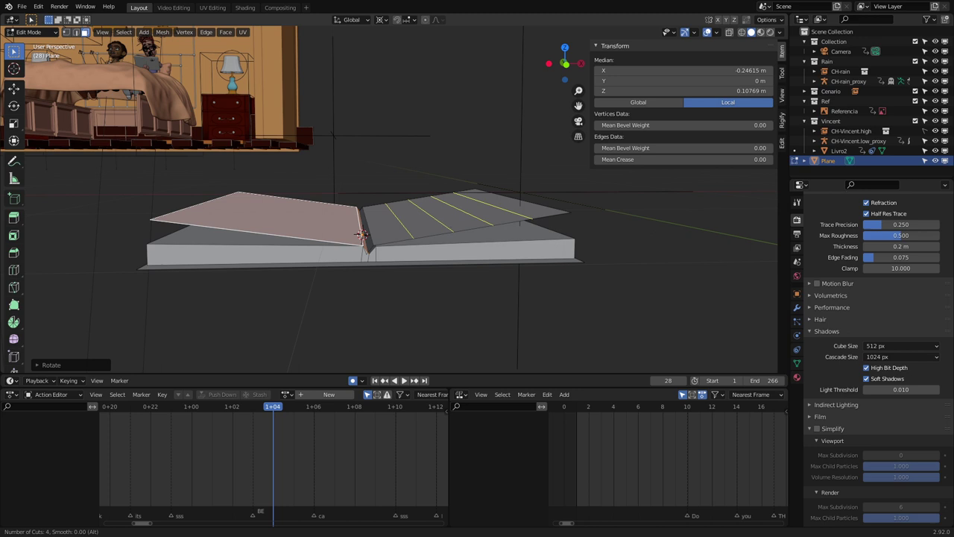
click(448, 220)
right_click(447, 220)
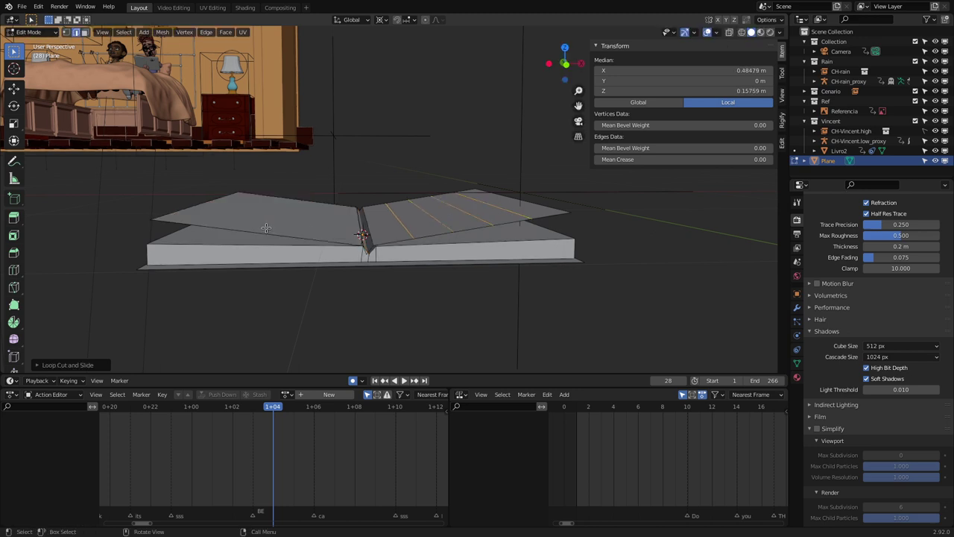
key(ctrl+r)
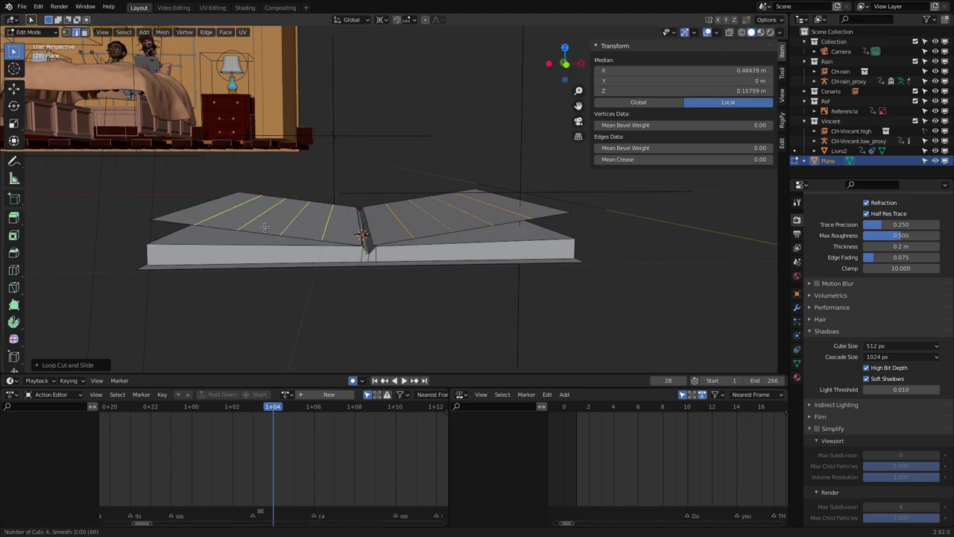
click(266, 225)
right_click(266, 225)
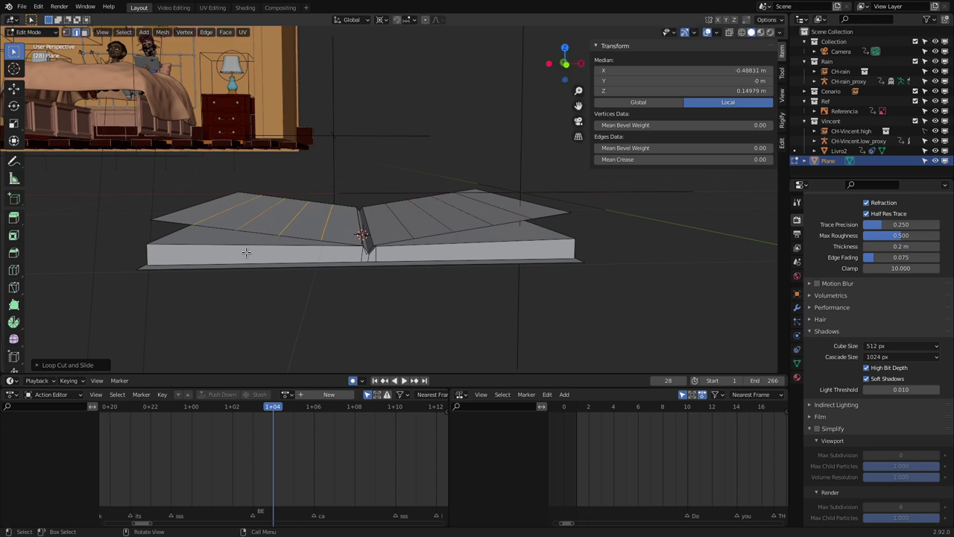
Add further edge loops across the slab's left and right halves
key(ctrl+r)
scroll(222, 252, up, 1)
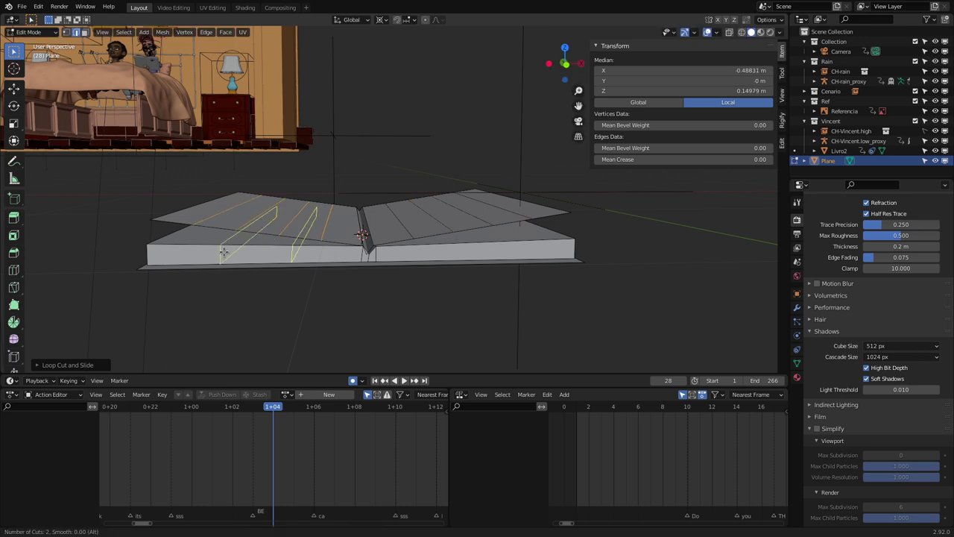
scroll(224, 253, up, 1)
click(224, 252)
click(227, 250)
key(ctrl+r)
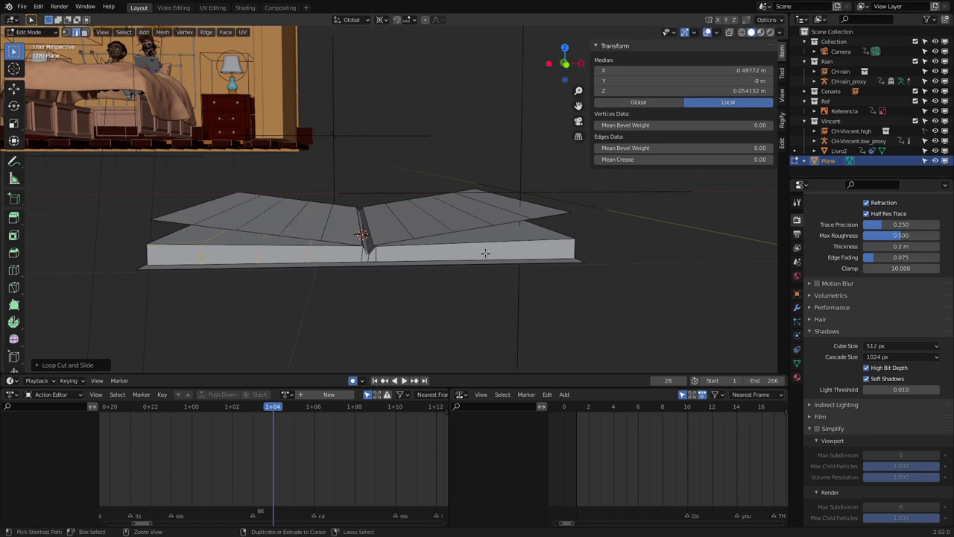
scroll(491, 249, up, 2)
click(490, 250)
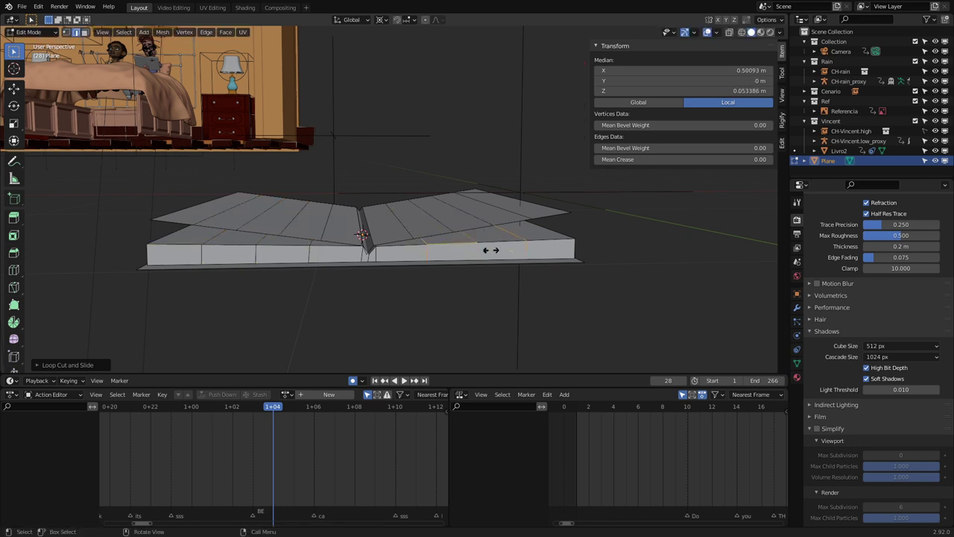
click(492, 251)
Add a final eight-cut loop across the book
key(ctrl+r)
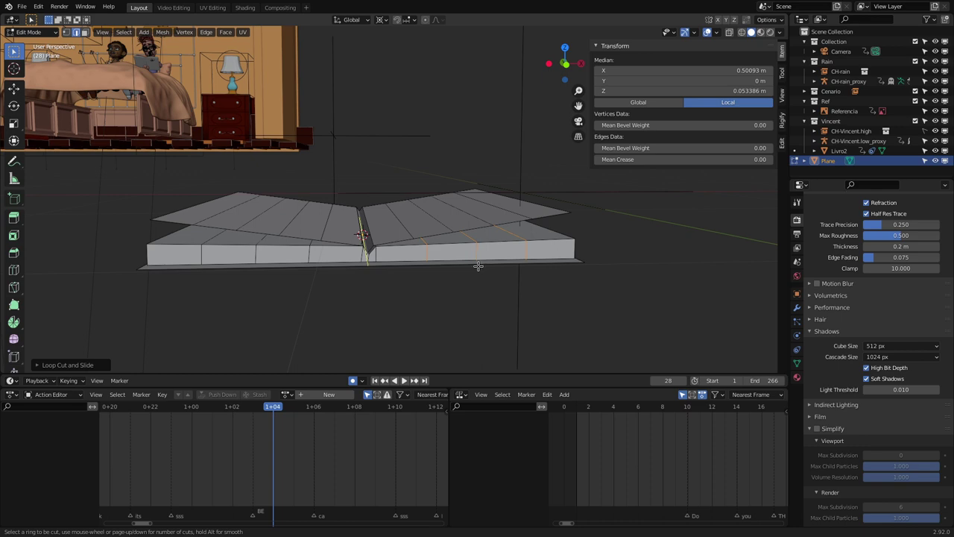
scroll(478, 265, up, 7)
click(475, 267)
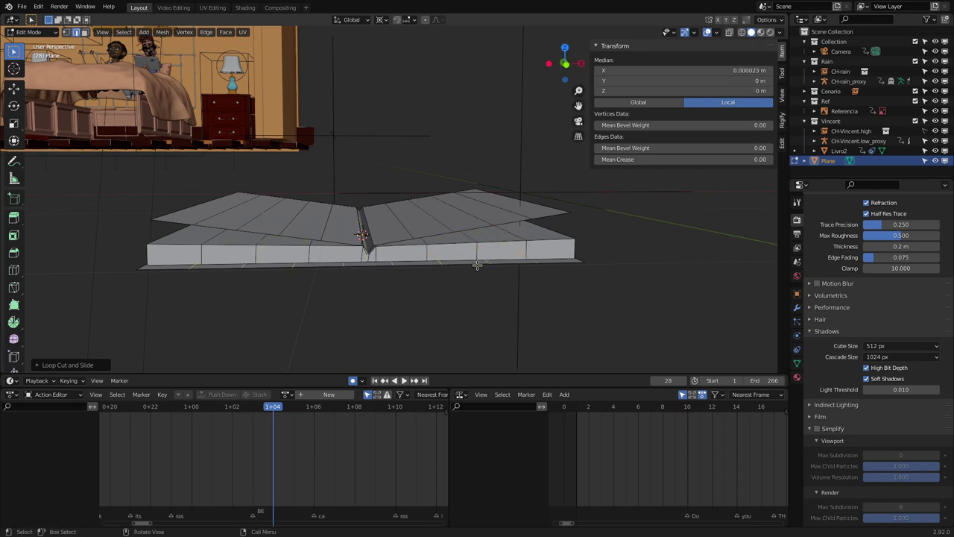
scroll(441, 224, down, 2)
mouse_move(413, 262)
middle_down()
mouse_move(186, 244)
mouse_move(417, 230)
mouse_move(420, 247)
mouse_move(413, 216)
middle_up()
In Object Mode, add three shape keys (Basis, Key 1, Key 2) in Object Data properties
key(Tab)
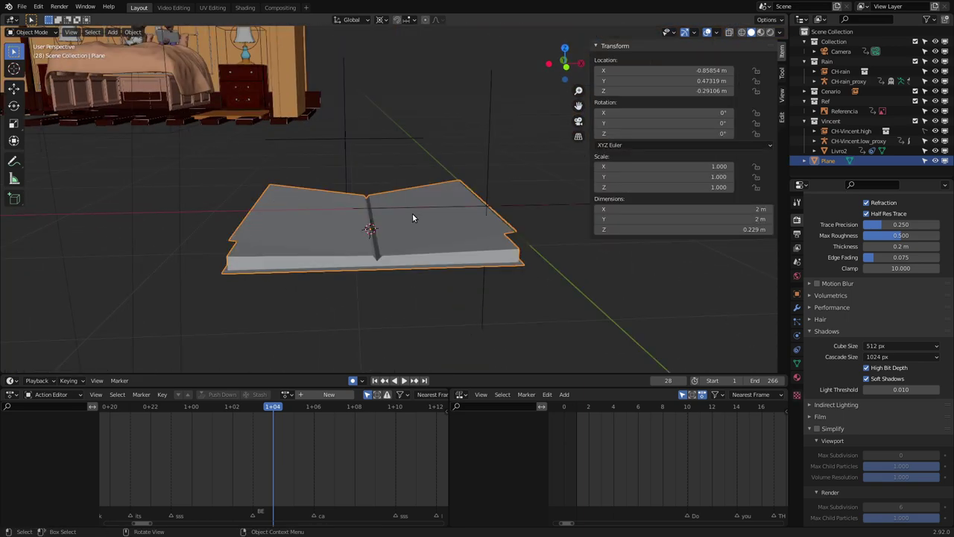
scroll(355, 226, up, 3)
mouse_move(355, 226)
middle_down()
mouse_move(354, 213)
mouse_move(346, 222)
middle_up()
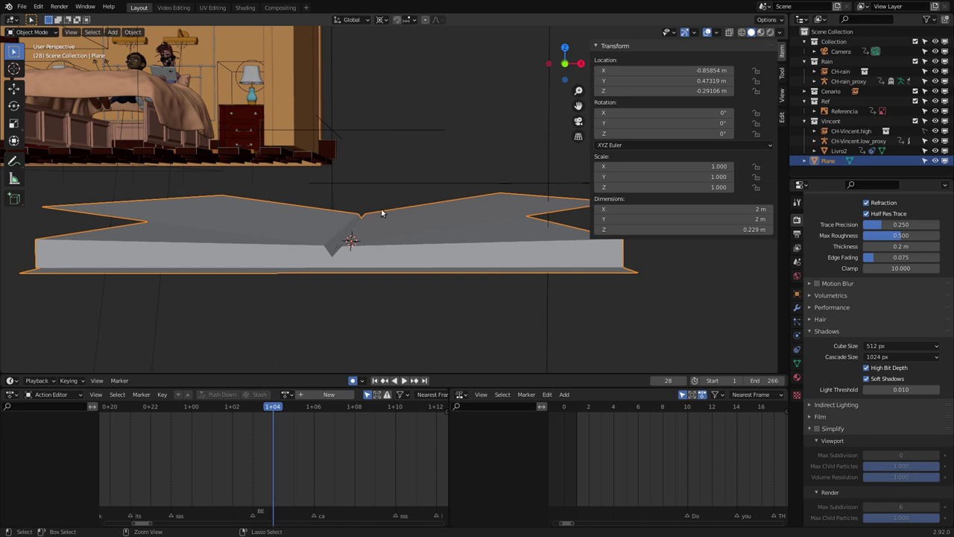
scroll(368, 240, down, 3)
scroll(294, 204, down, 2)
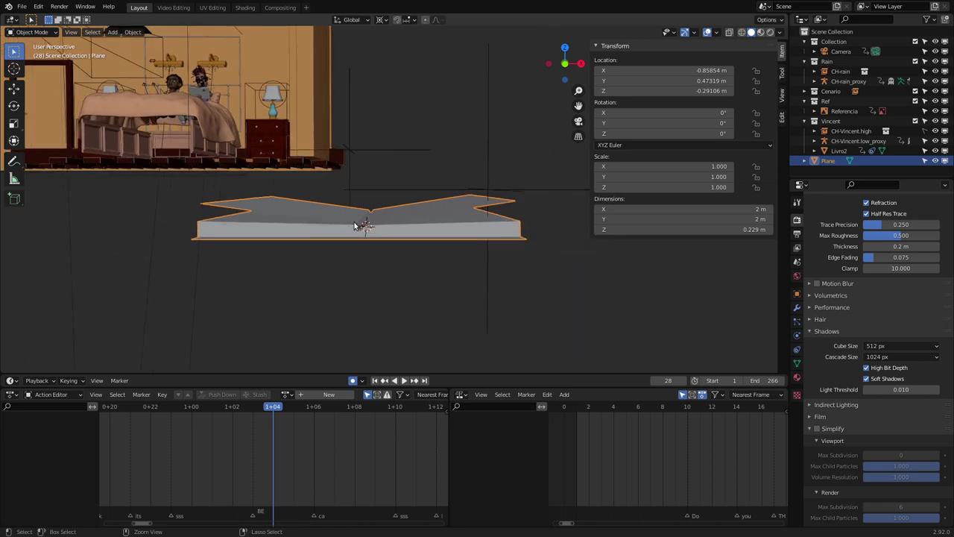
scroll(360, 220, up, 2)
scroll(363, 216, up, 1)
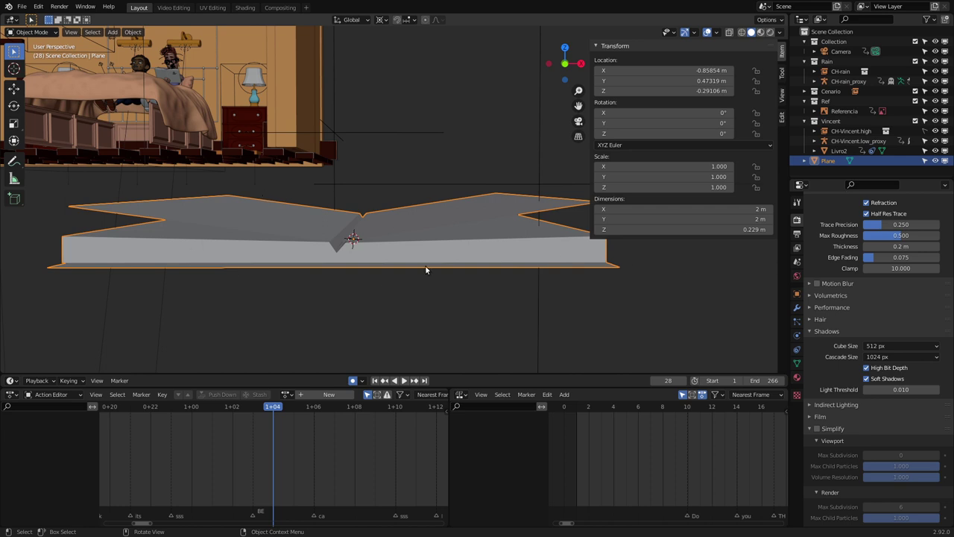
click(797, 364)
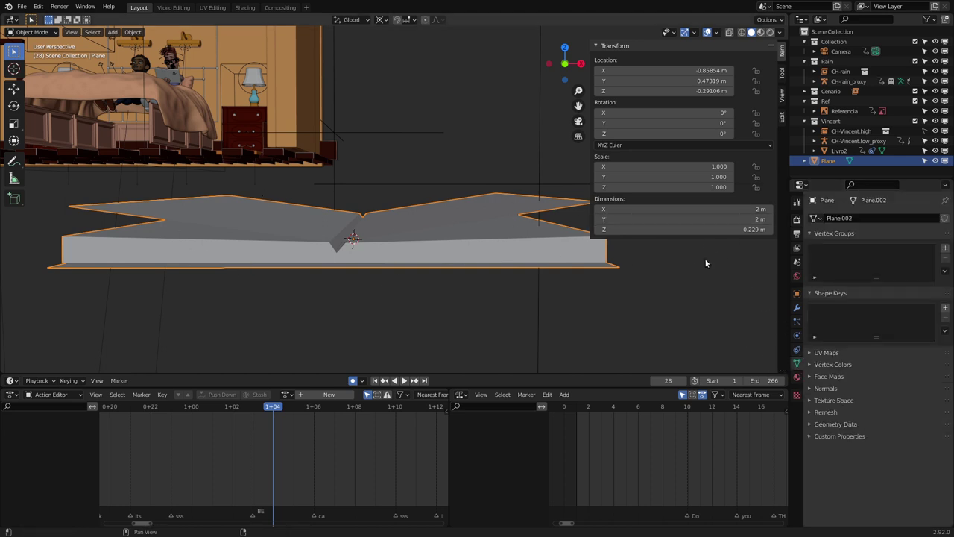
click(944, 308)
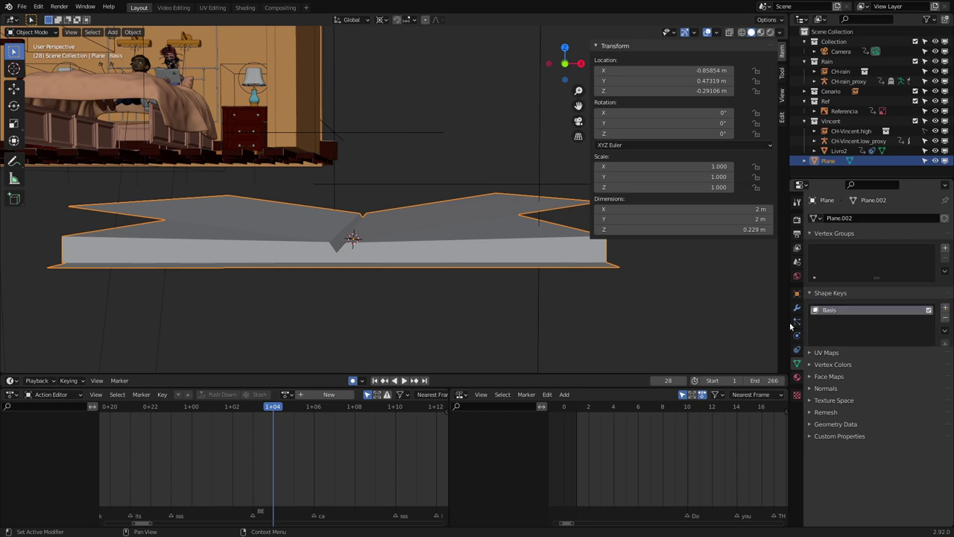
click(945, 308)
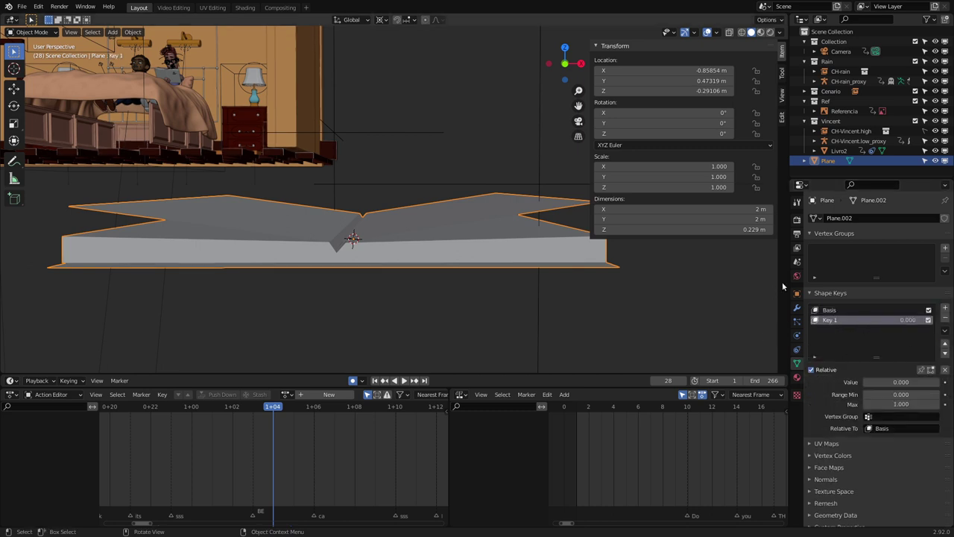
click(946, 310)
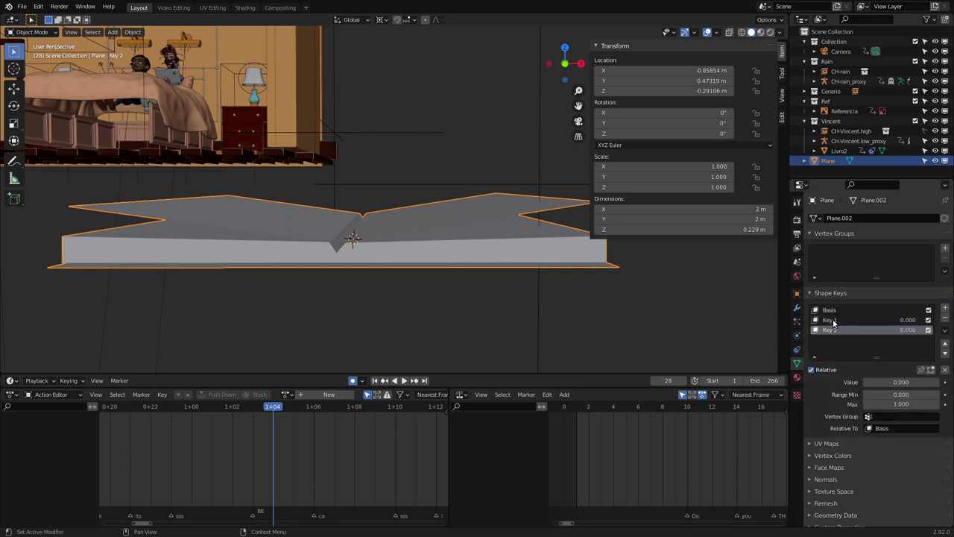
Rename Key 1 to FolhaE and Key 2 to FolhaD, then edit the FolhaE shape
click(832, 321)
text(F)
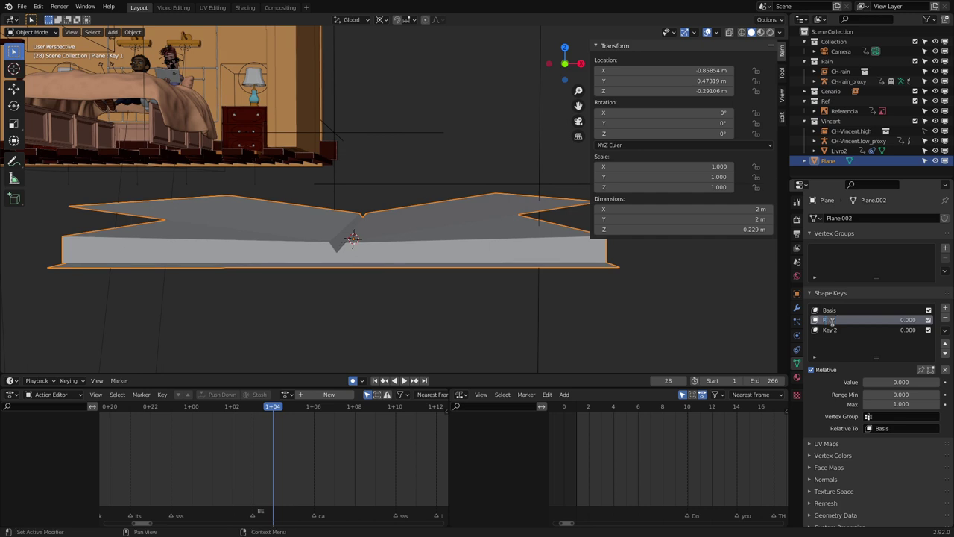
text(olhaE)
key(Return)
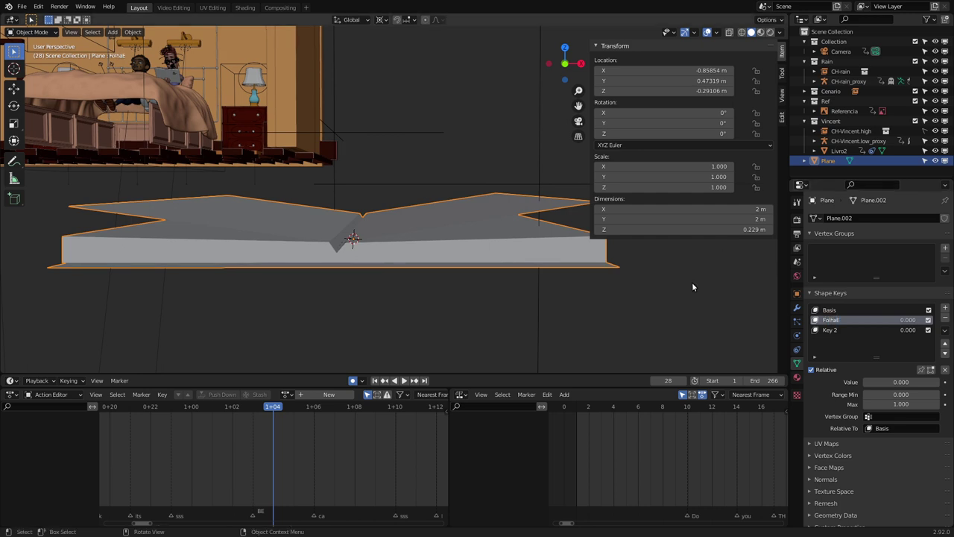
click(833, 331)
text(FolhaD)
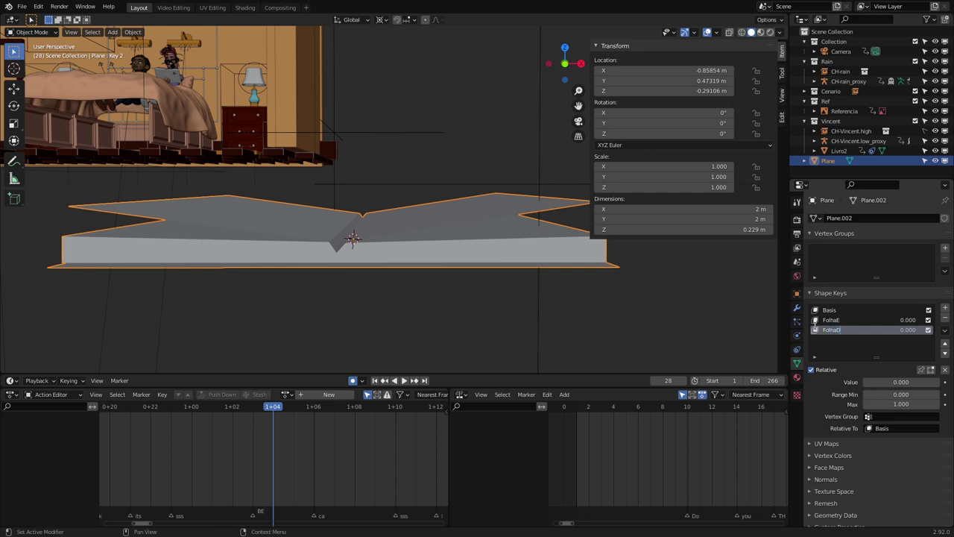
key(Return)
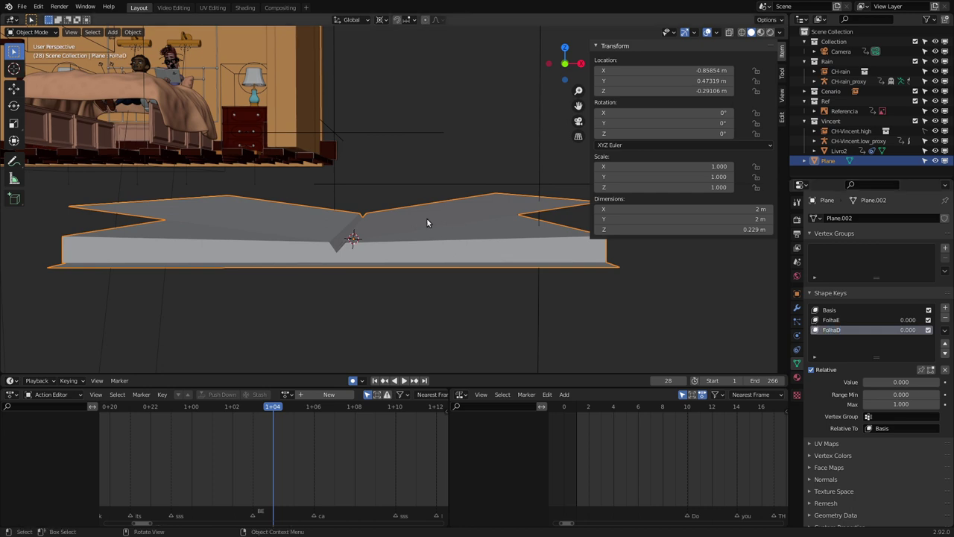
click(832, 320)
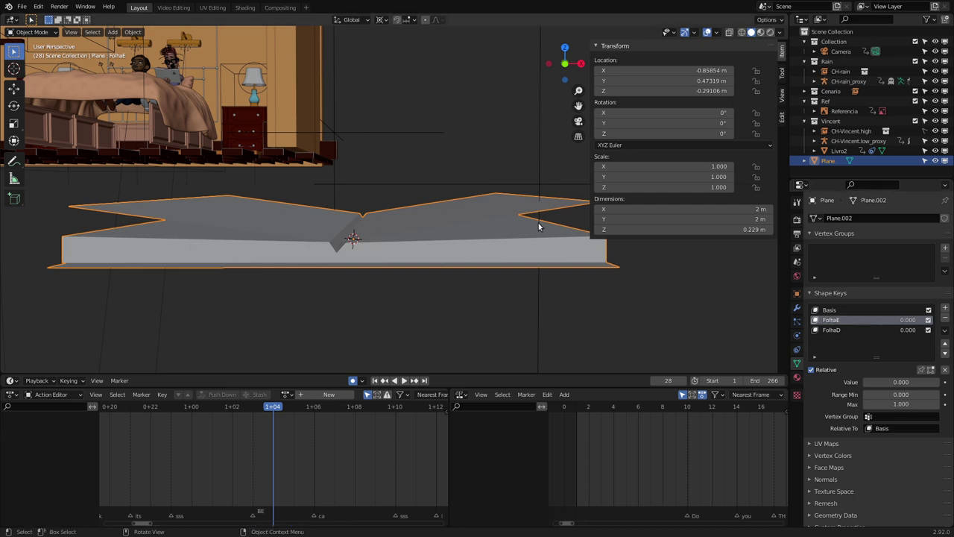
key(Tab)
Select the connected page mesh and switch to face selection mode
click(374, 228)
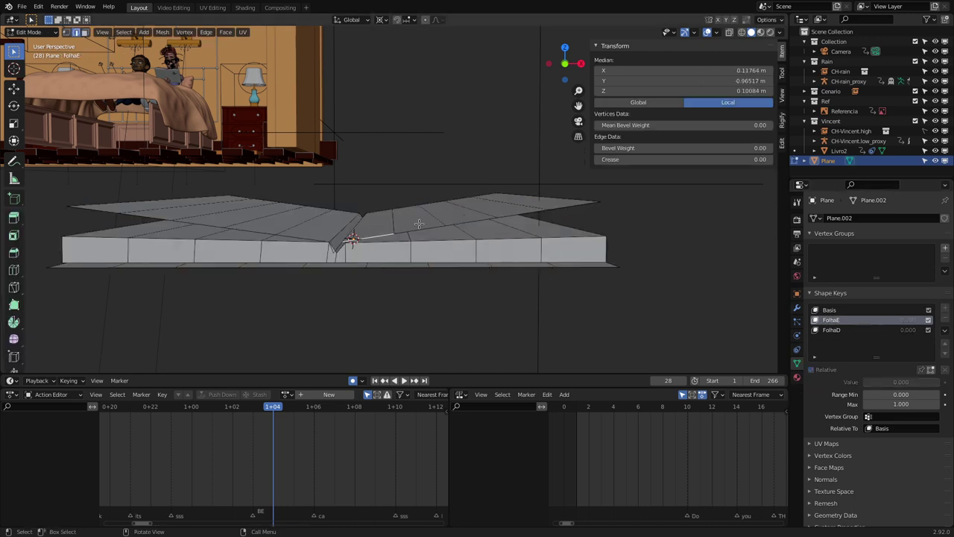
key(l)
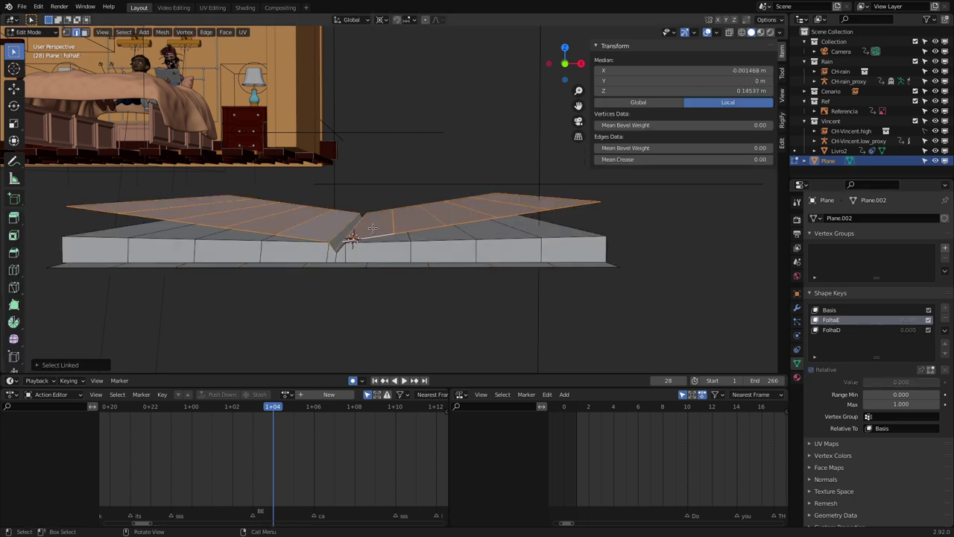
middle_drag(379, 223, 388, 237)
key(3)
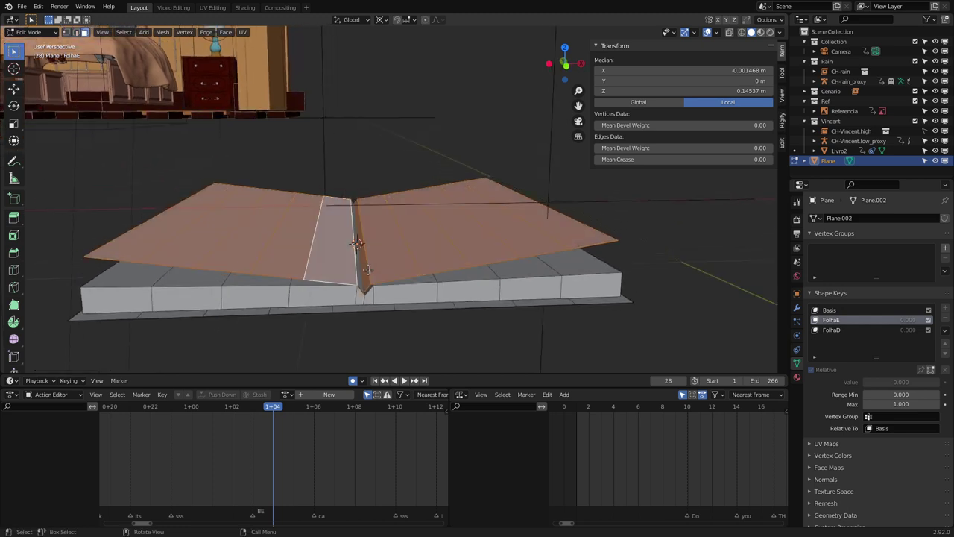
Select the right page's face strips and trial a Y-axis rotation, leaving the page flat
click(376, 259)
shift+click(403, 254)
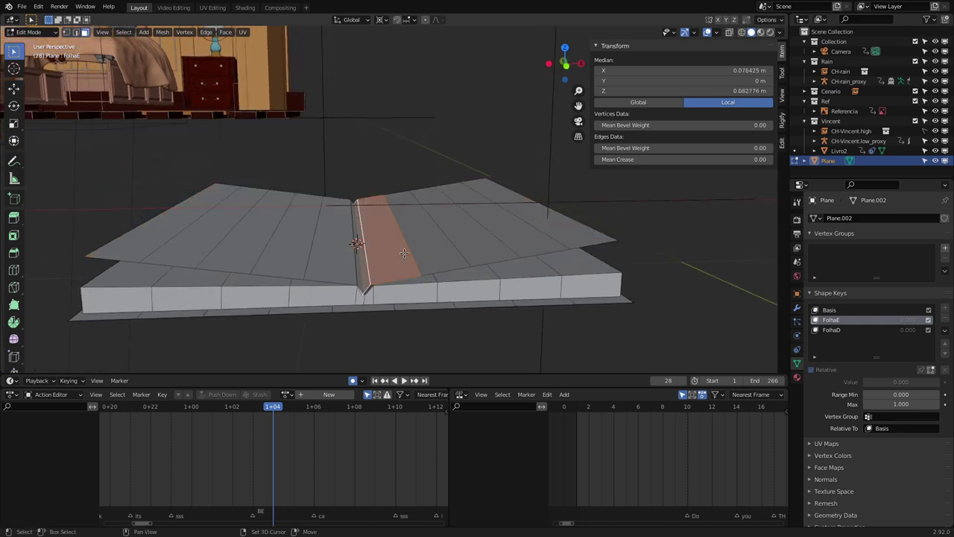
shift+click(477, 235)
shift+click(537, 227)
shift+click(551, 225)
shift+click(528, 236)
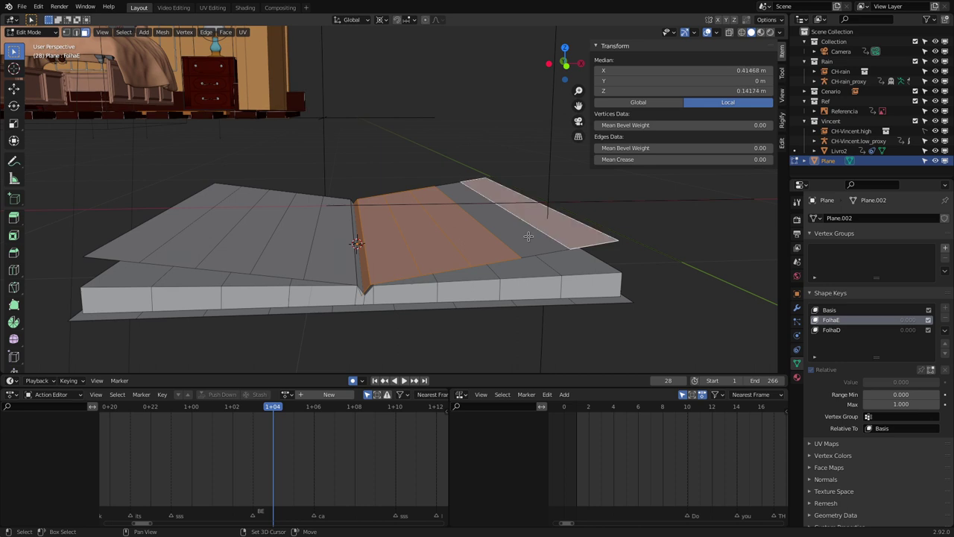
middle_drag(528, 236, 489, 233)
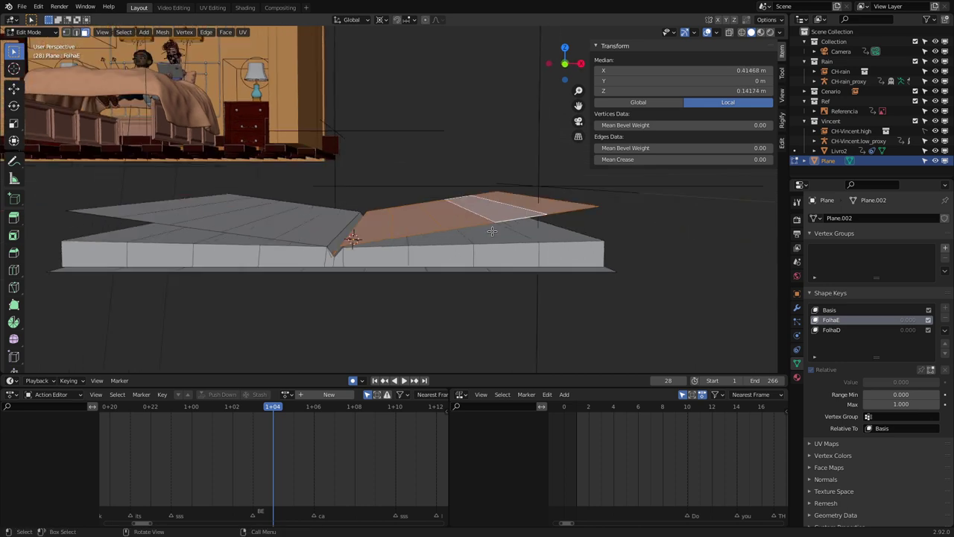
key(r)
key(y)
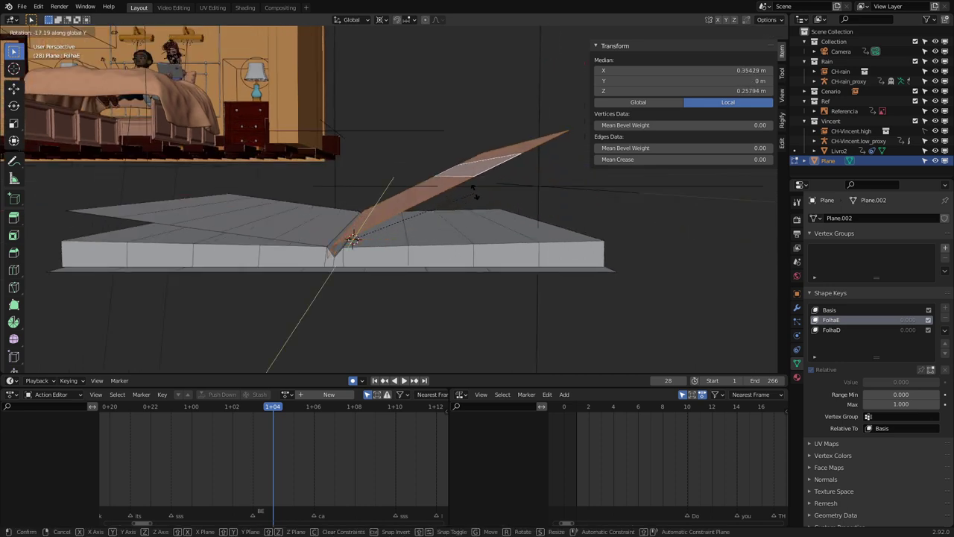
click(418, 226)
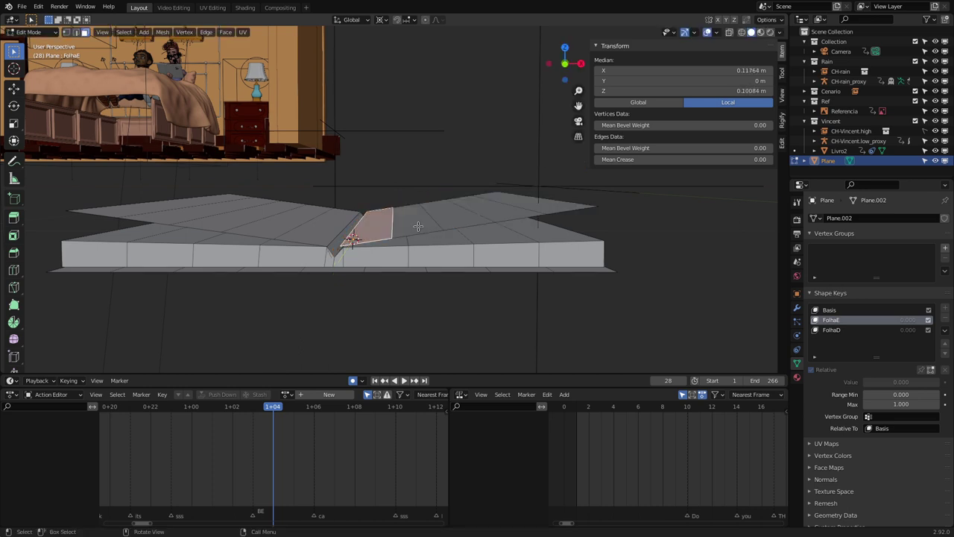
Extend the selection to the right page's outer edge and rotate it upward about Y
shift+click(469, 217)
shift+click(497, 213)
shift+click(528, 210)
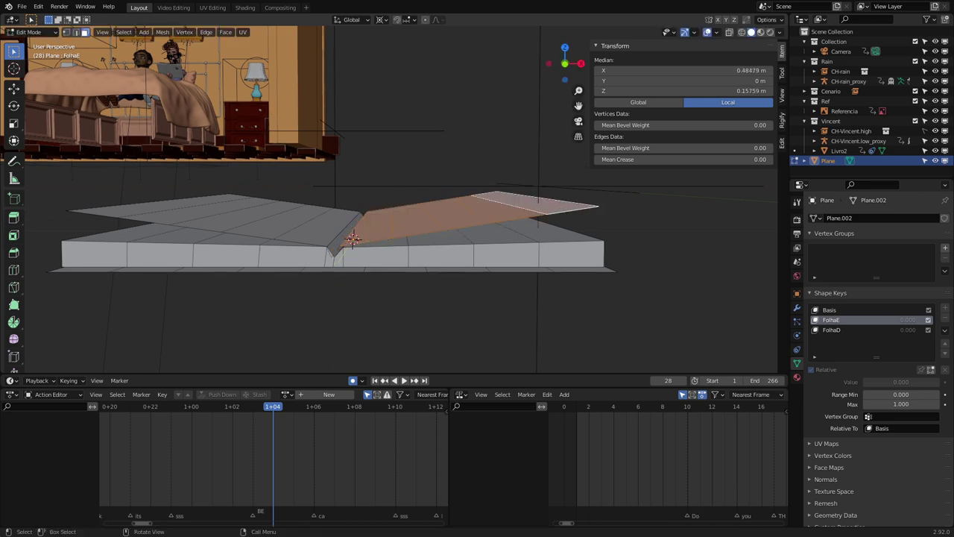
key(r)
key(y)
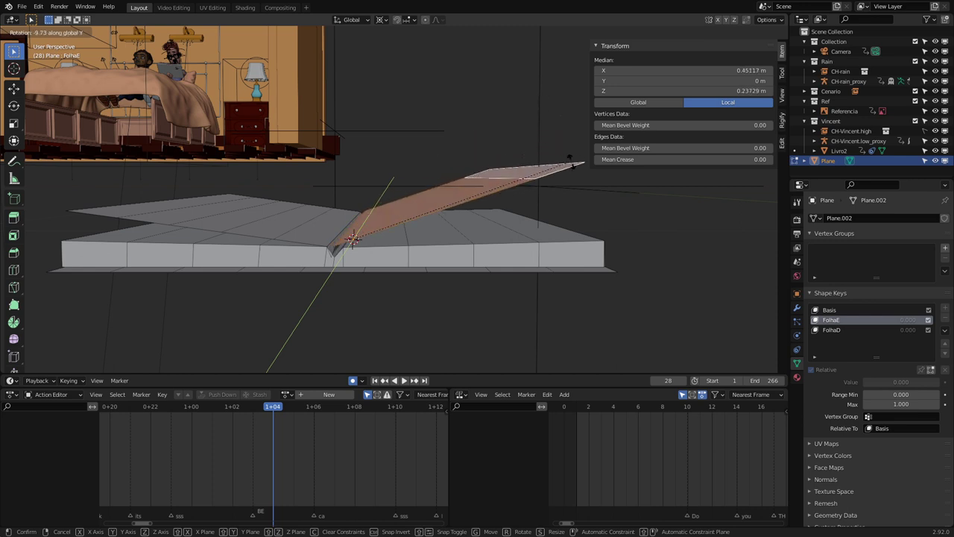
click(574, 152)
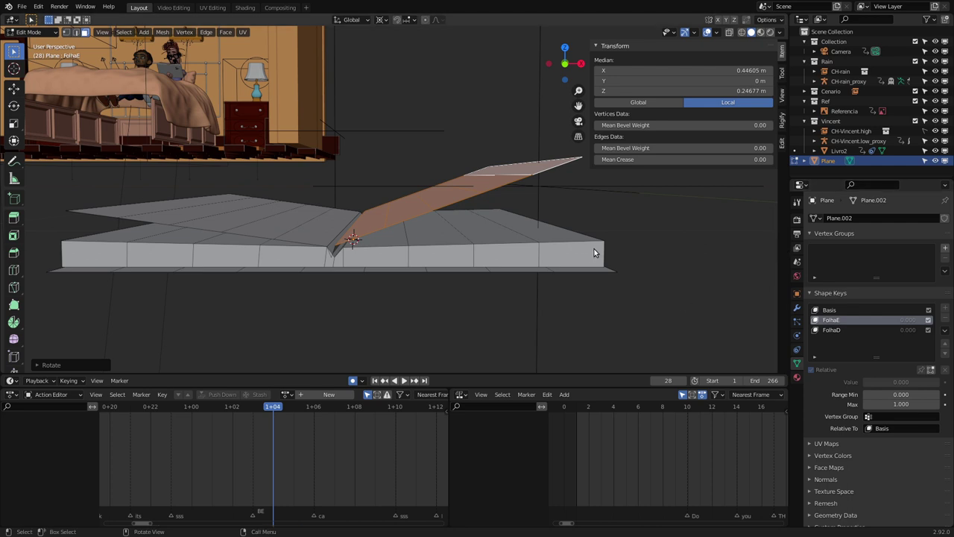
key(Tab)
click(840, 331)
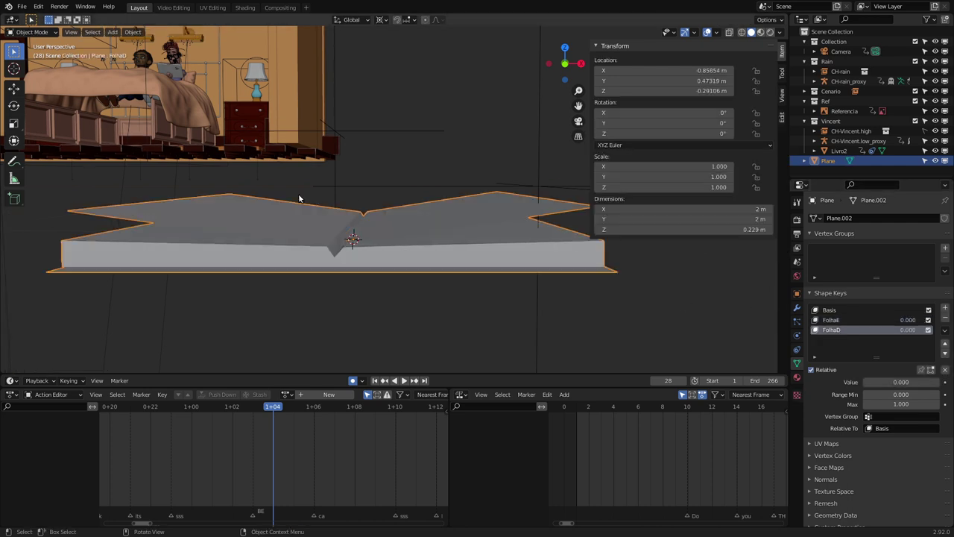
In FolhaD, select the left page strips and rotate them upward about Y
key(Tab)
click(325, 236)
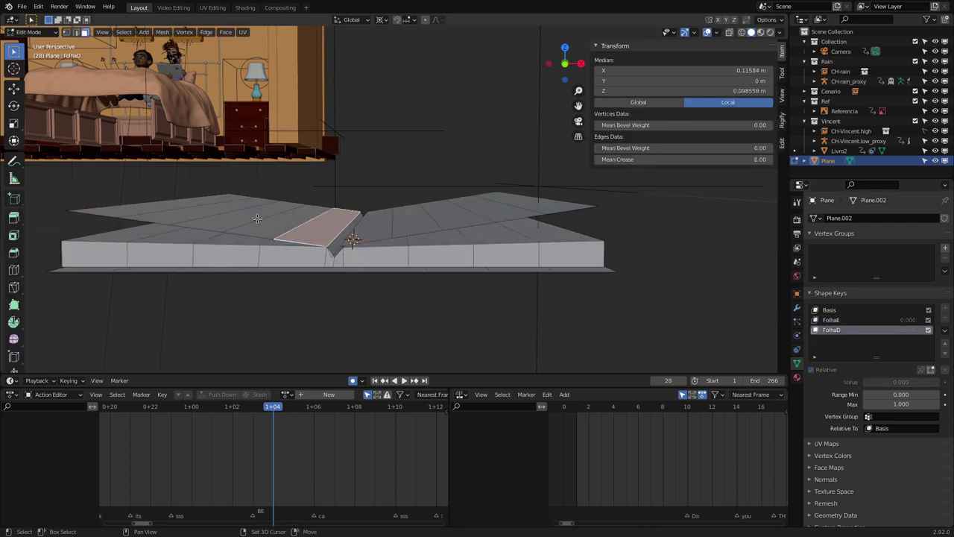
shift+click(269, 223)
shift+click(216, 214)
shift+click(170, 204)
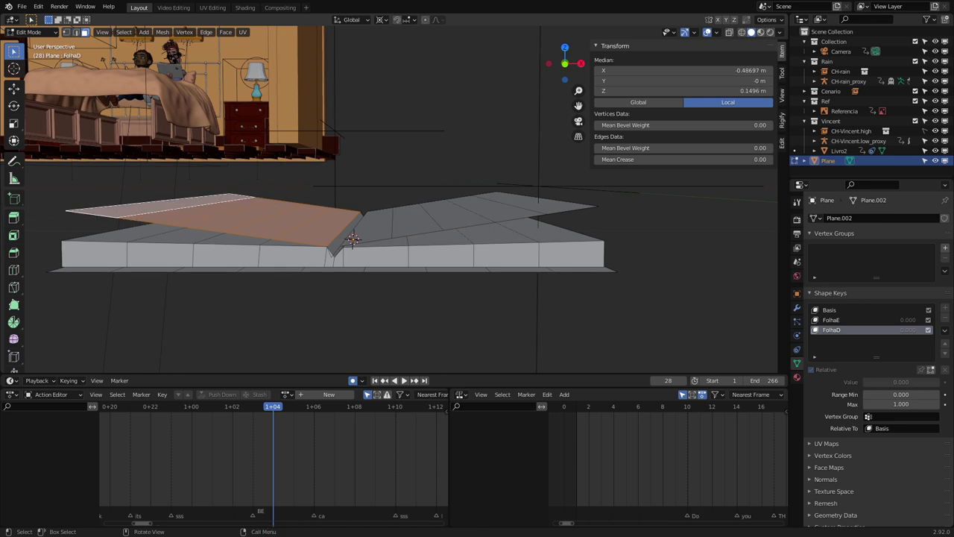
key(r)
key(y)
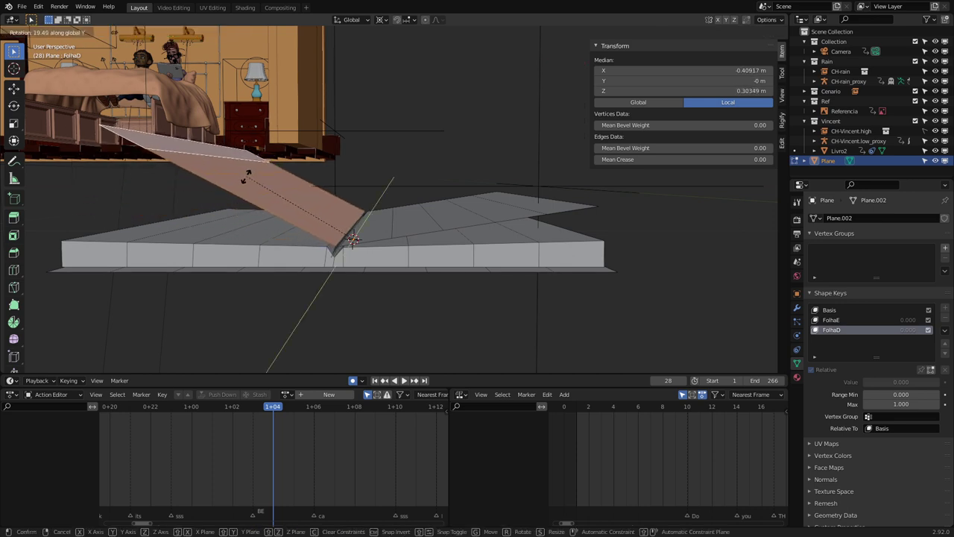
click(289, 188)
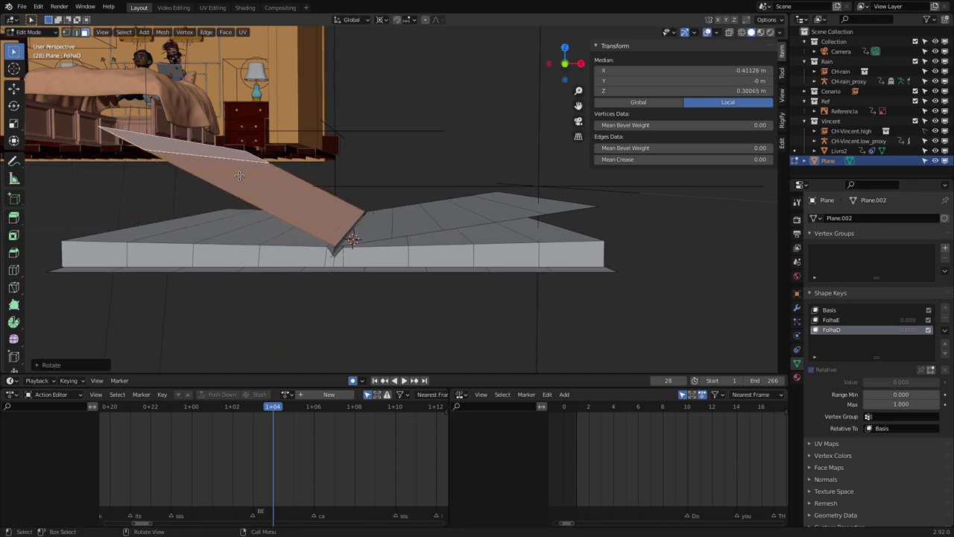
Pick a single left-page face and turn on proportional editing
click(270, 182)
key(r)
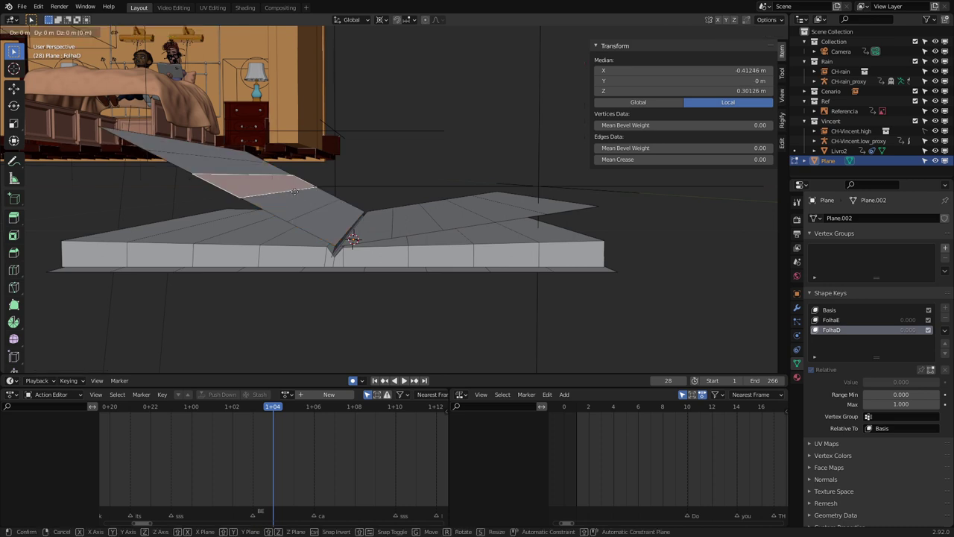
key(y)
key(Escape)
key(r)
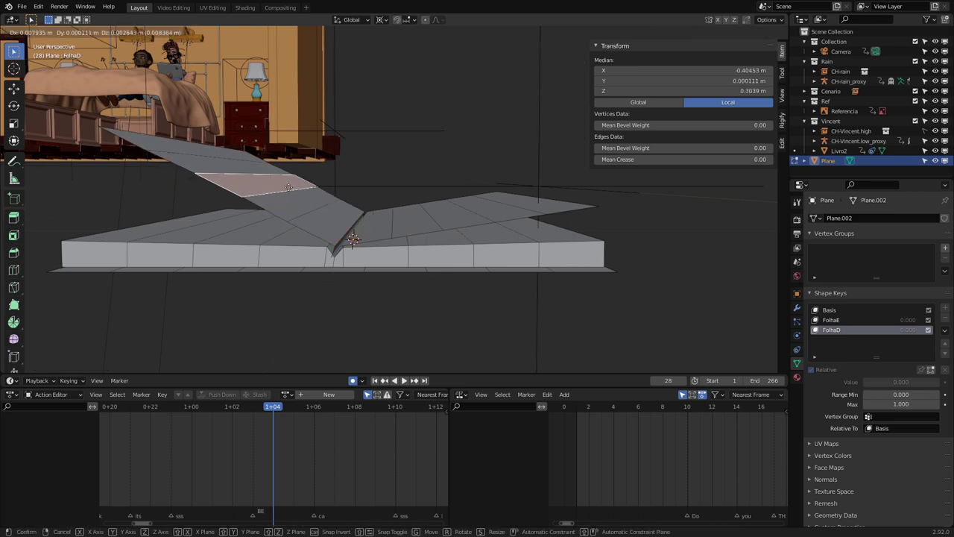
key(y)
key(Escape)
key(o)
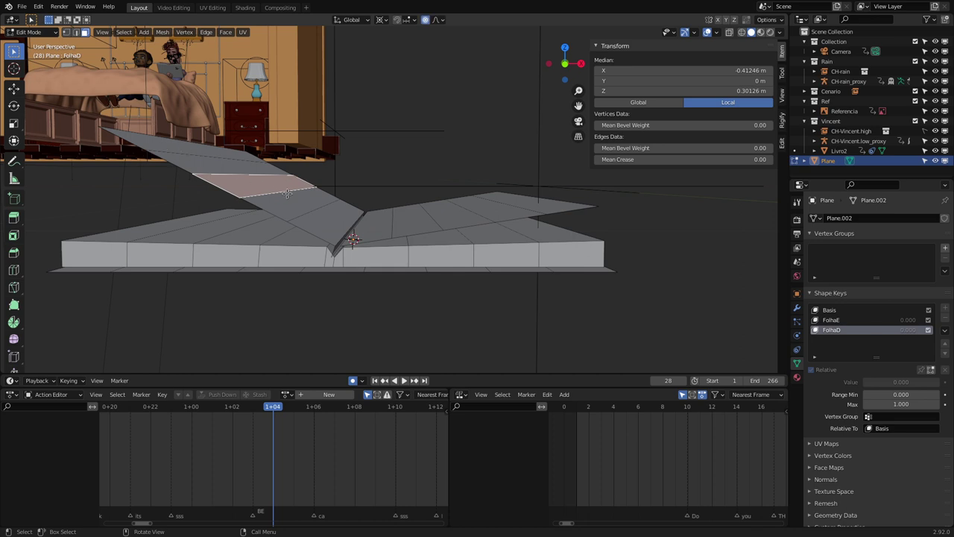
Trial a Z raise of the face while resizing the proportional falloff, then cancel it
key(g)
key(z)
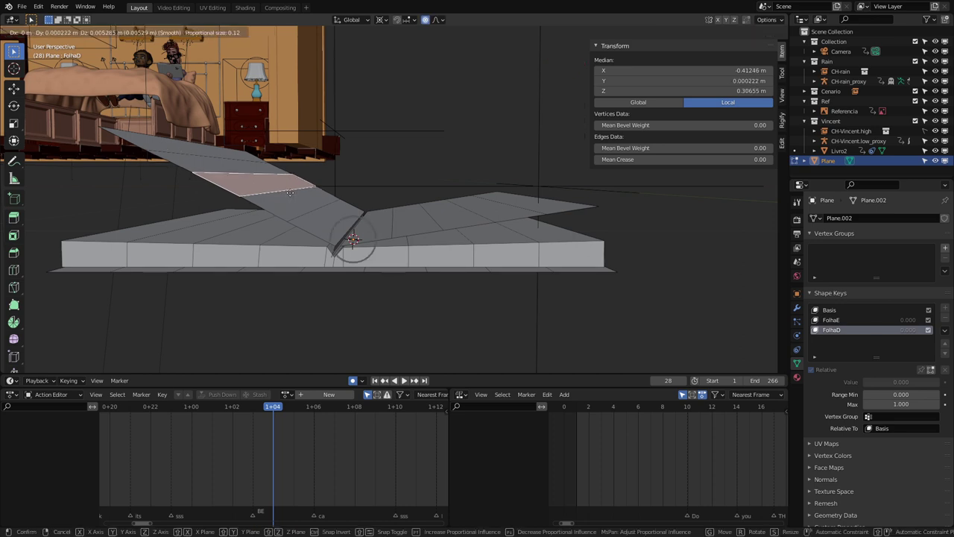
scroll(301, 183, up, 5)
scroll(300, 184, up, 4)
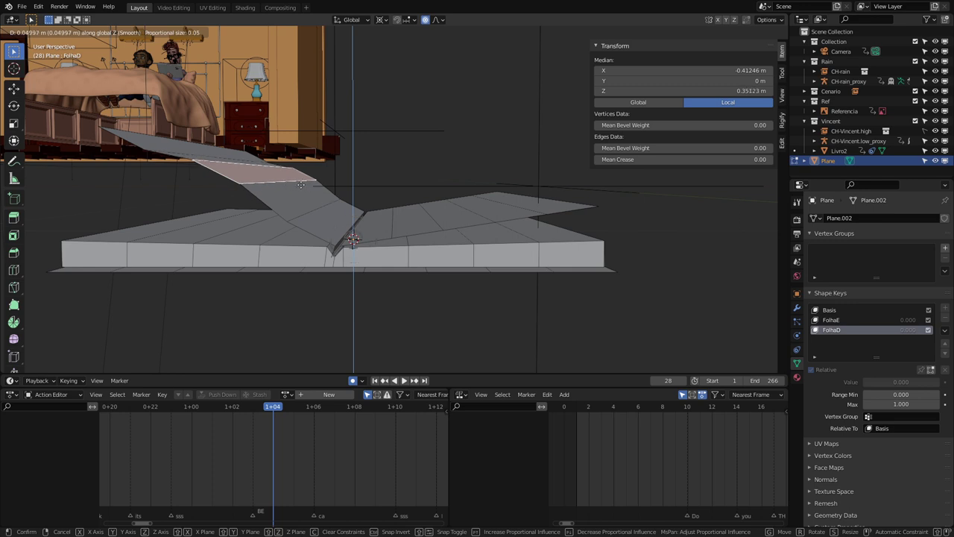
scroll(301, 184, down, 3)
scroll(301, 184, down, 4)
scroll(301, 185, down, 6)
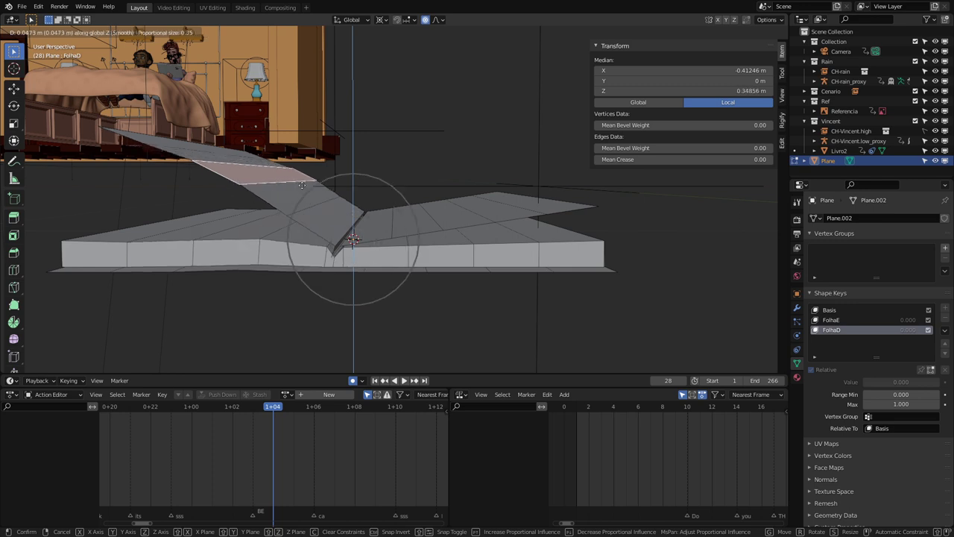
scroll(301, 185, down, 2)
right_click(297, 186)
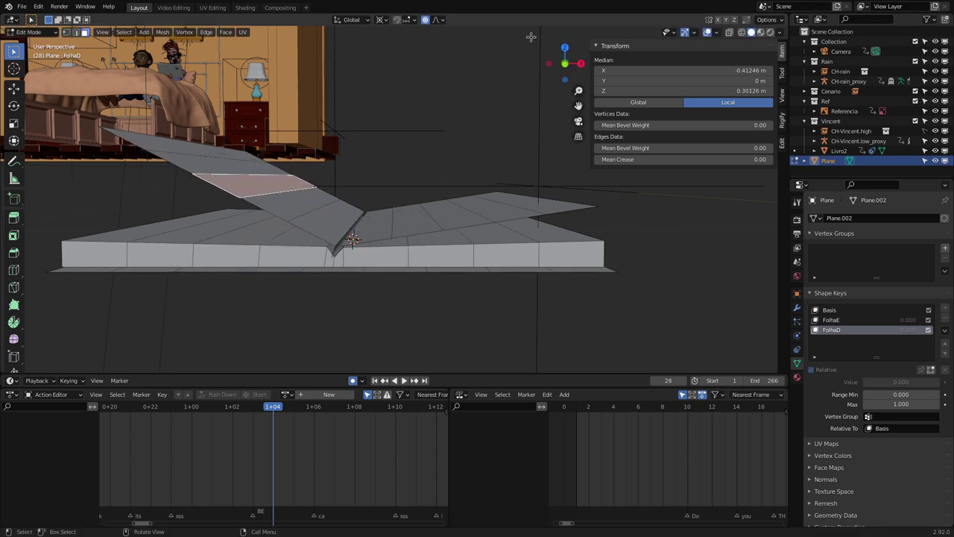
Use Smooth falloff and raise the left page face higher along Z
click(441, 22)
key(g)
key(z)
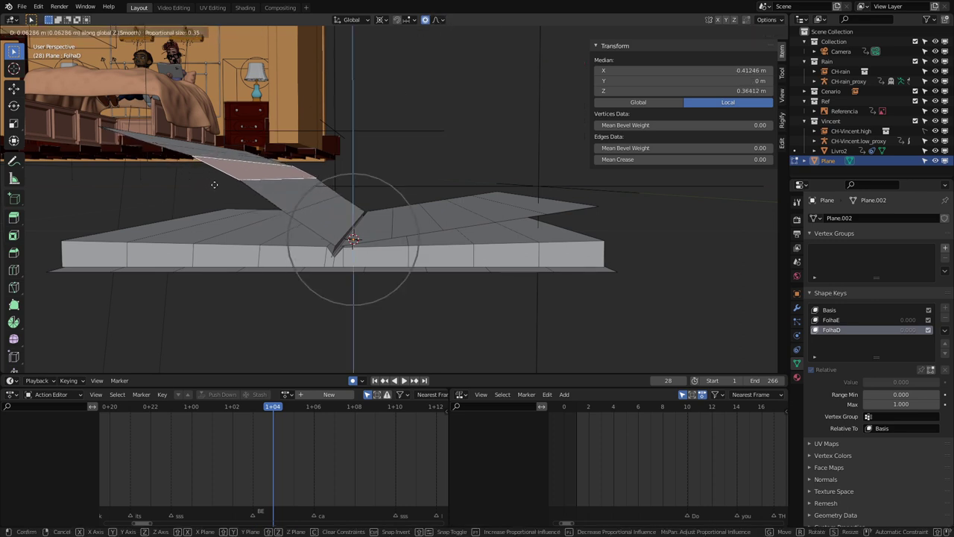
click(257, 159)
key(Tab)
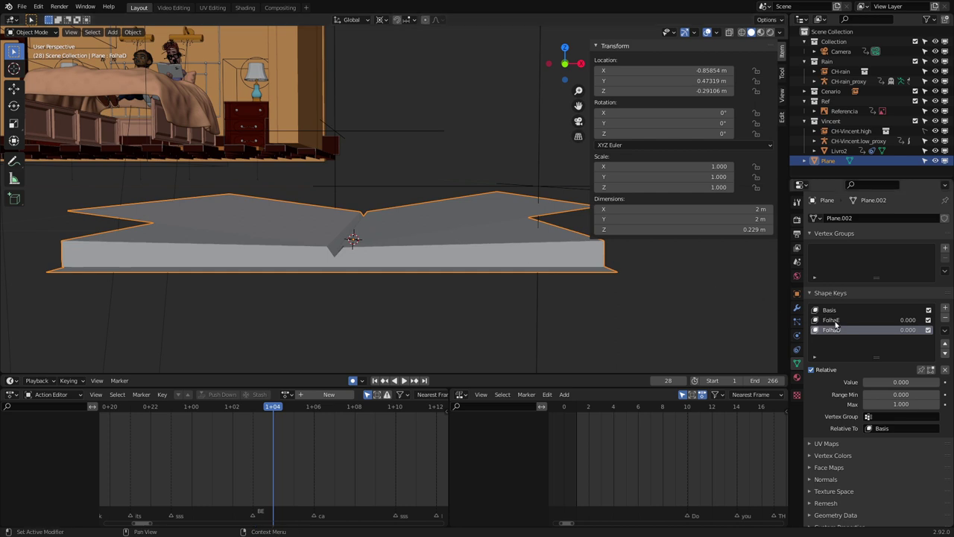
In the FolhaE shape key, raise a right-page face along Z
click(832, 320)
key(Tab)
click(441, 199)
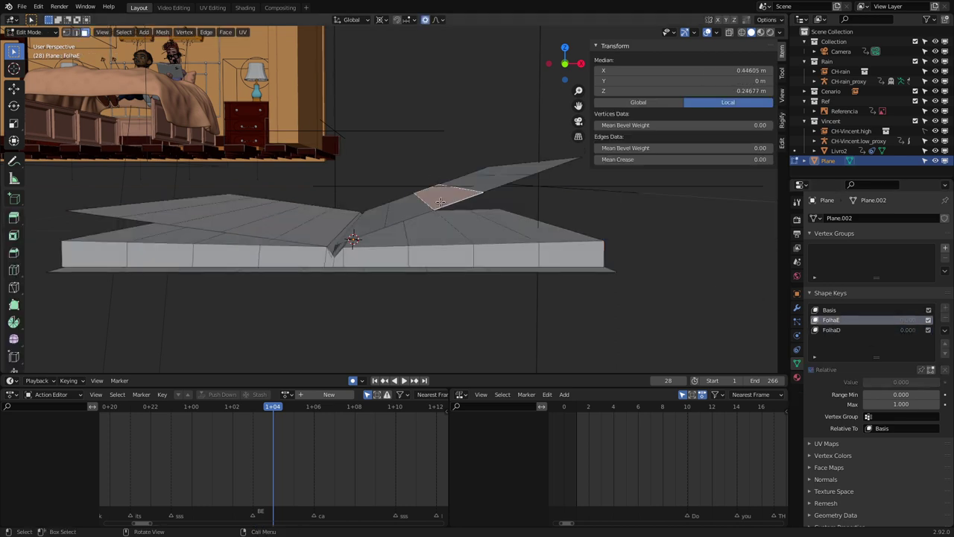
key(g)
key(z)
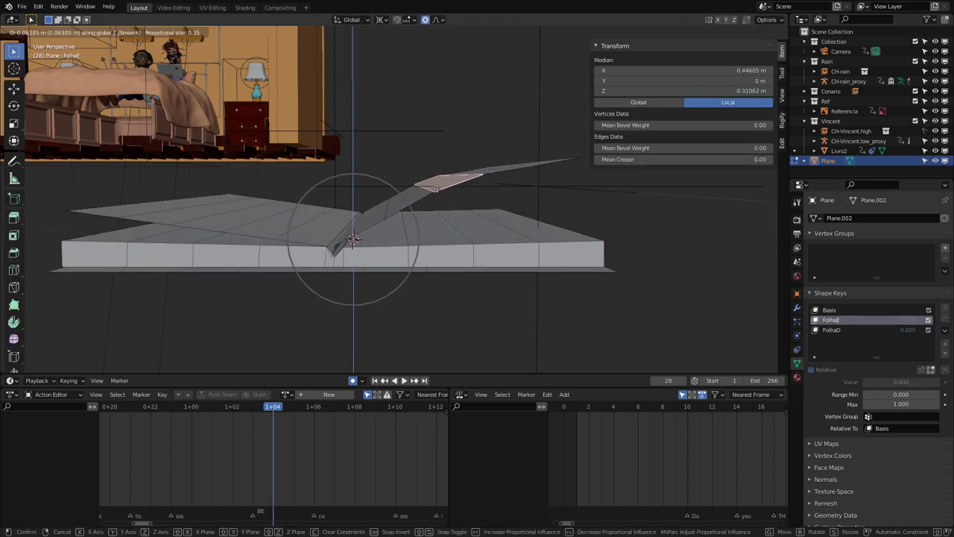
click(433, 191)
key(Tab)
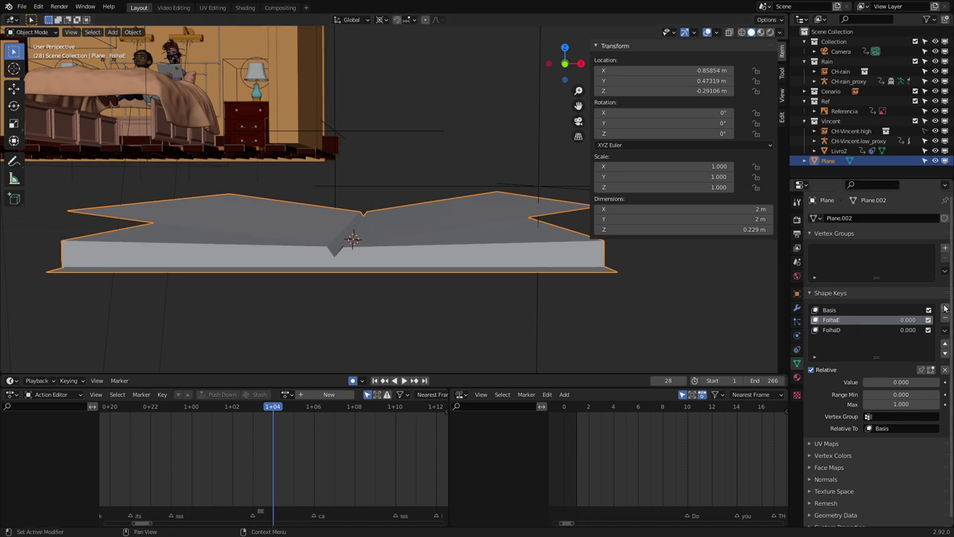
Add a new shape key and name it Fecha
click(945, 307)
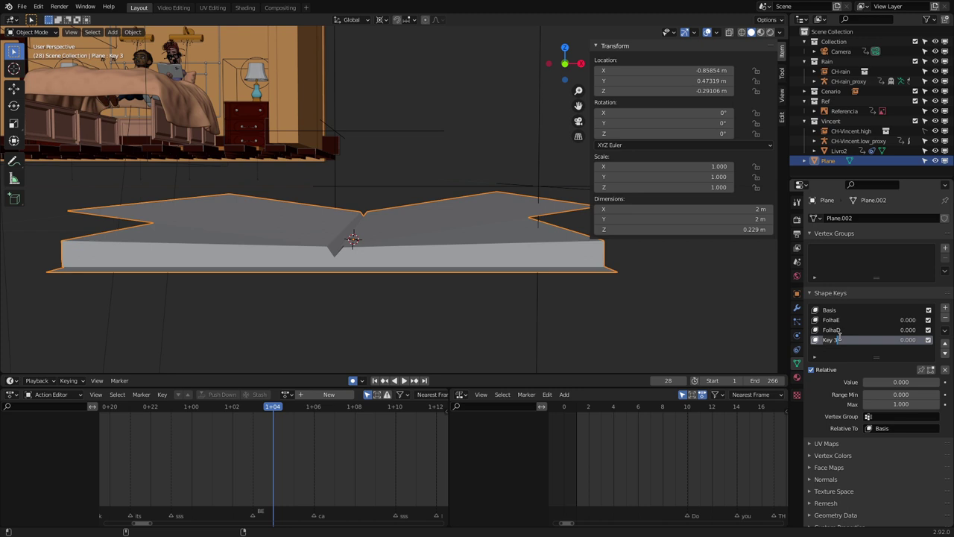
text(Fo)
key(Return)
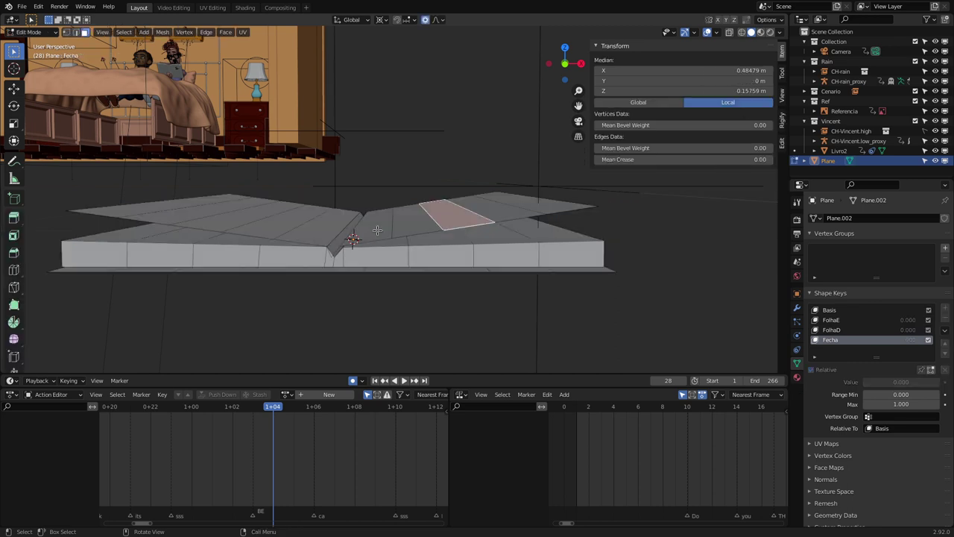
Box-select the book's right half and rotate it upward around Y at the spine
key(Tab)
middle_drag(378, 231, 379, 200)
drag(379, 199, 593, 296)
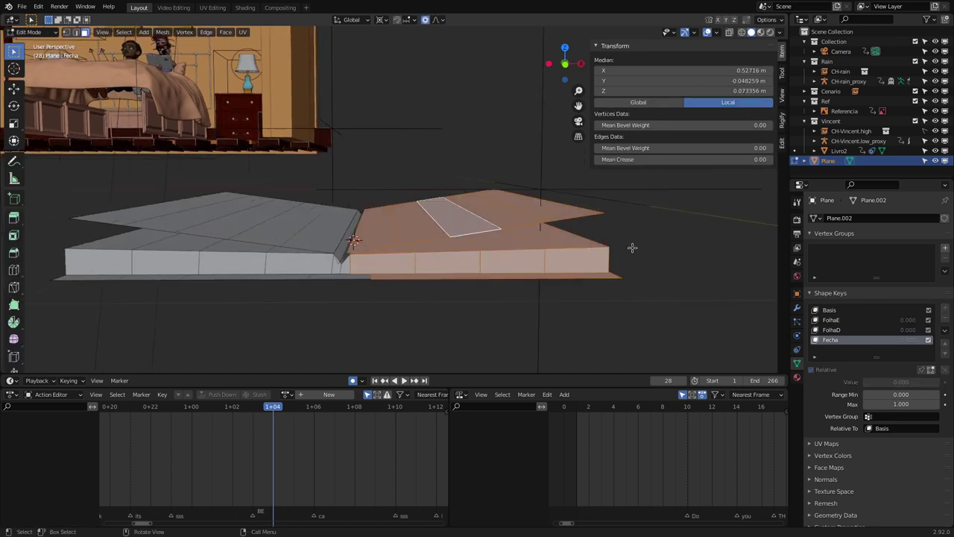
key(r)
key(y)
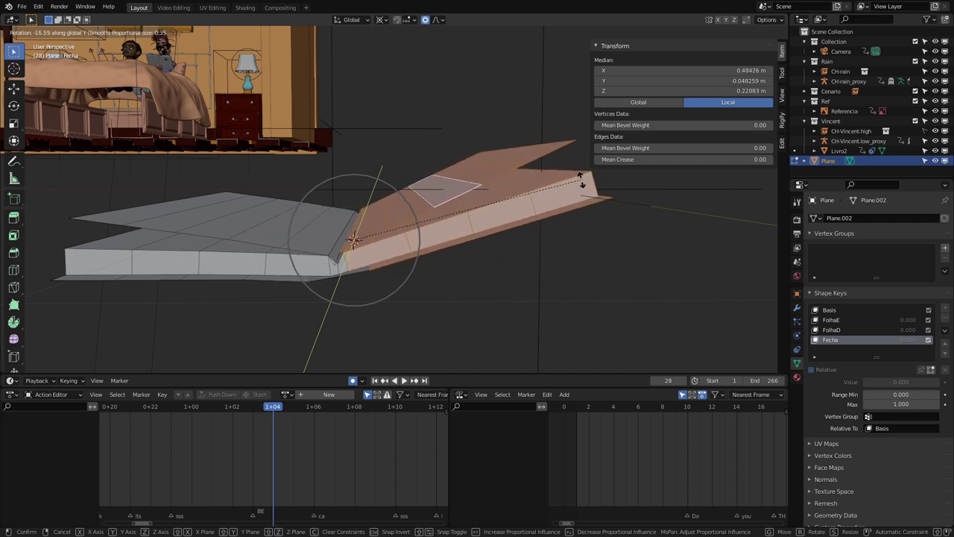
click(574, 182)
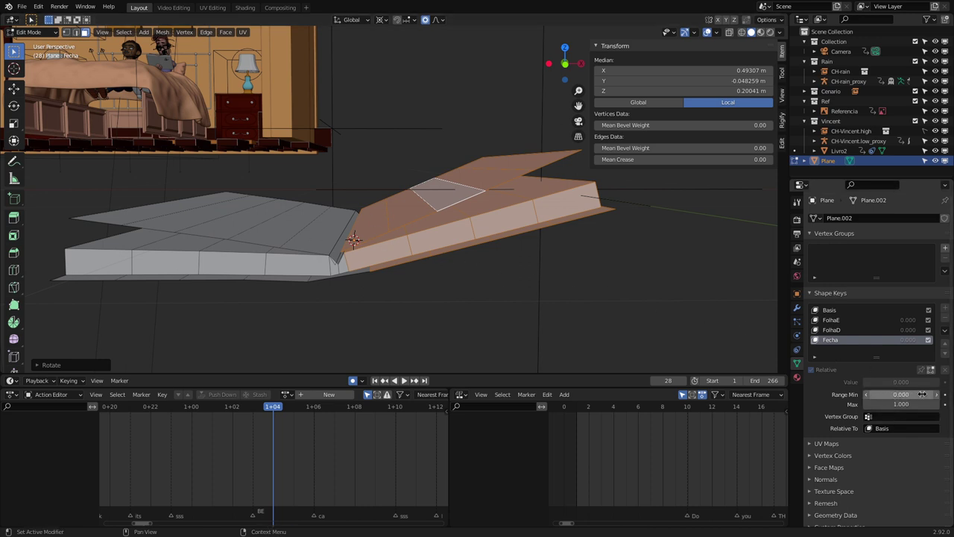
click(831, 320)
key(Tab)
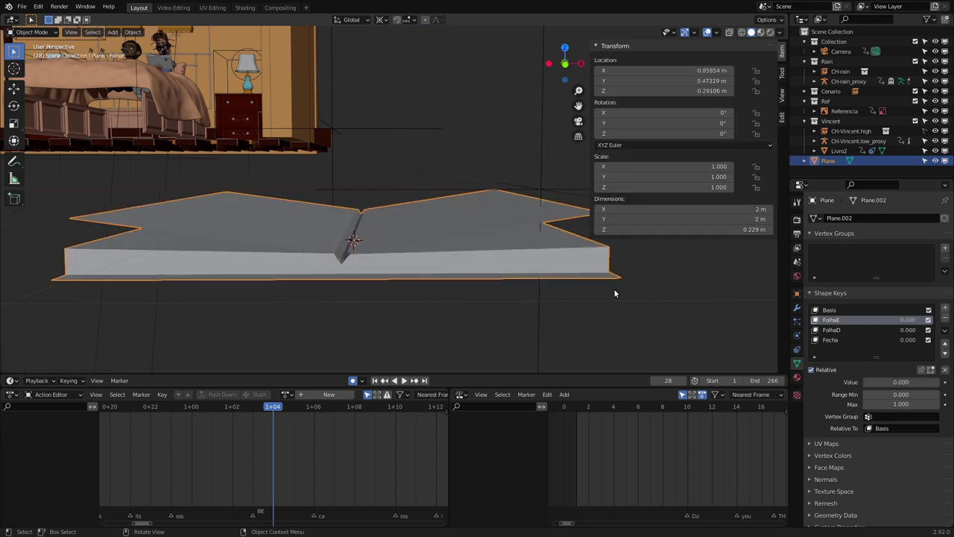
Test FolhaE values, set its range to -1 through 1.5, and leave it at -0.304
mouse_move(898, 382)
mouse_down()
mouse_move(941, 383)
mouse_move(820, 383)
mouse_move(888, 393)
mouse_up()
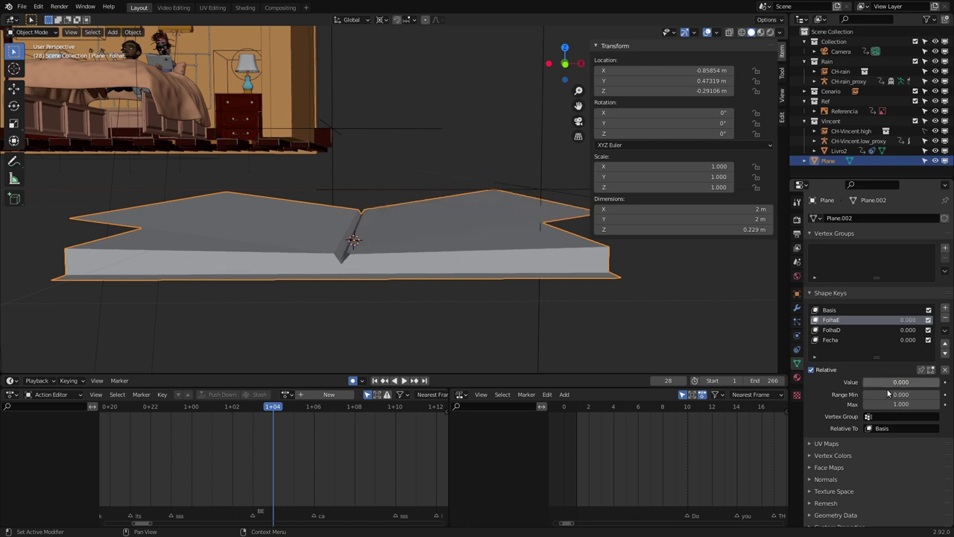
click(923, 396)
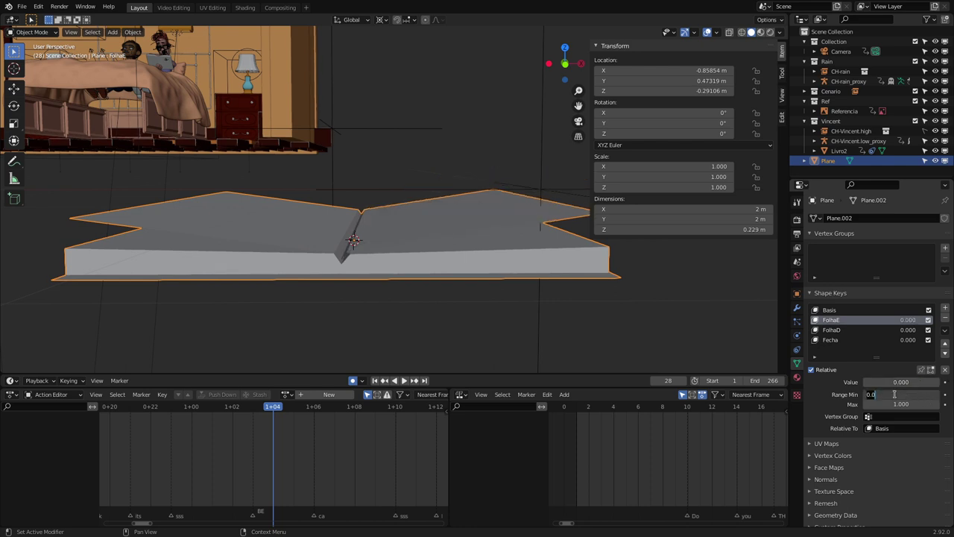
text(-1)
key(Return)
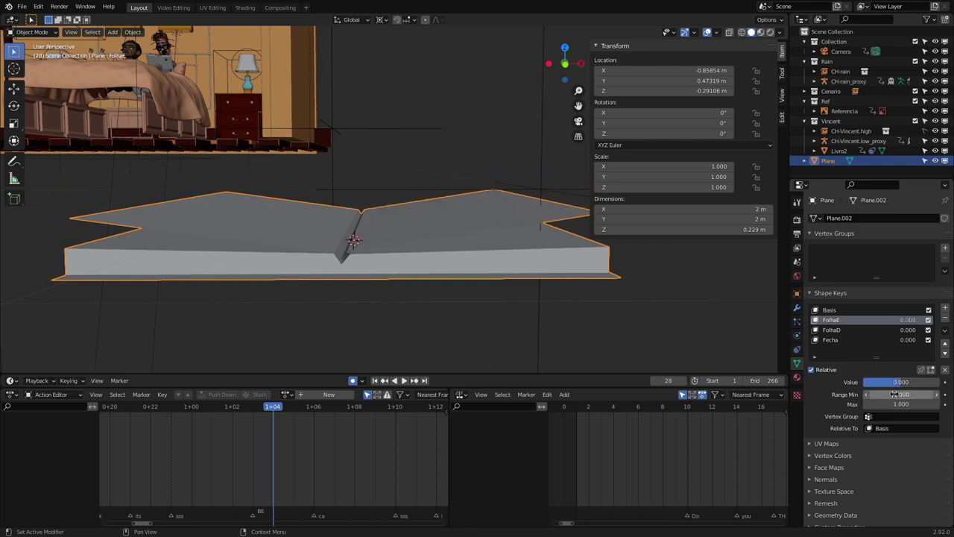
mouse_move(899, 382)
mouse_down()
mouse_move(880, 384)
mouse_move(935, 386)
mouse_move(878, 385)
mouse_move(900, 404)
mouse_up()
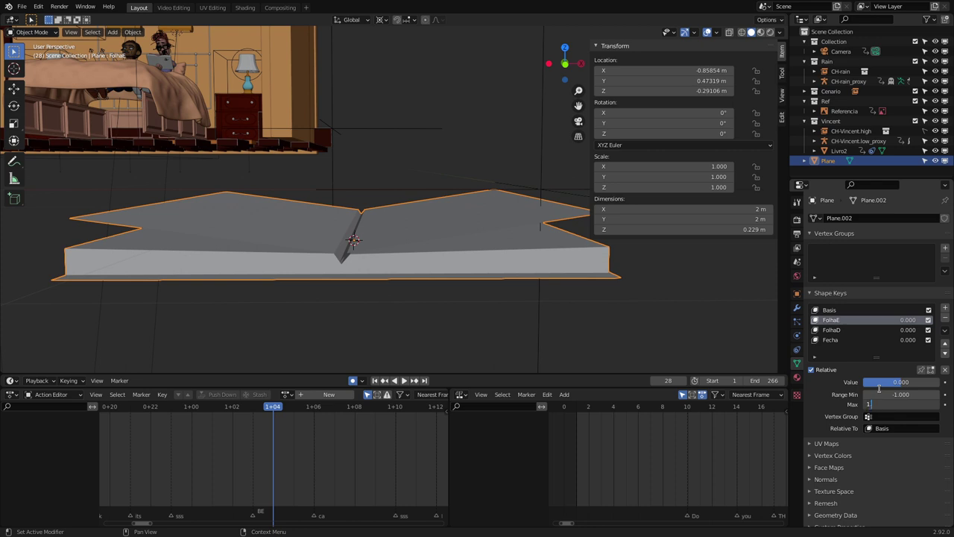
text(.5)
key(Return)
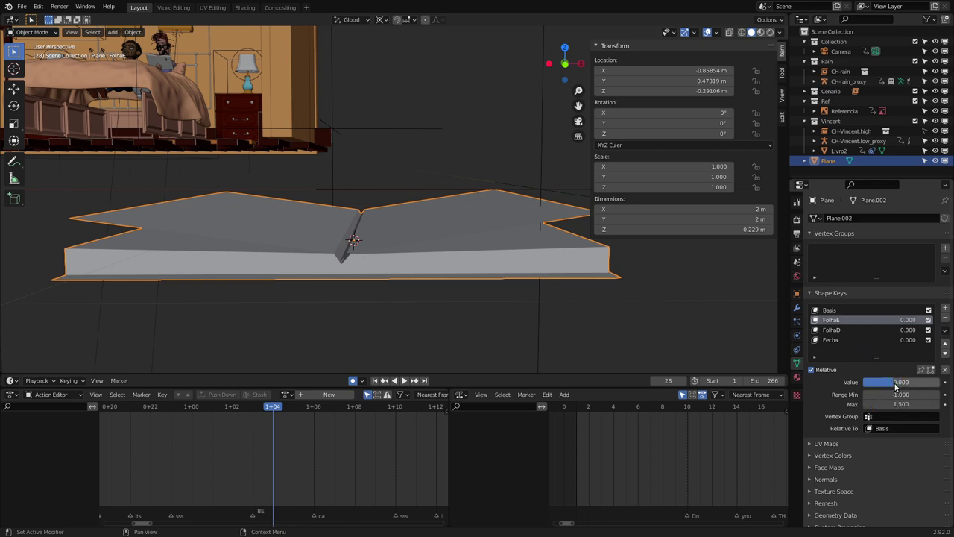
mouse_move(897, 384)
mouse_down()
mouse_move(914, 384)
mouse_move(878, 385)
mouse_move(937, 384)
mouse_move(881, 386)
mouse_up()
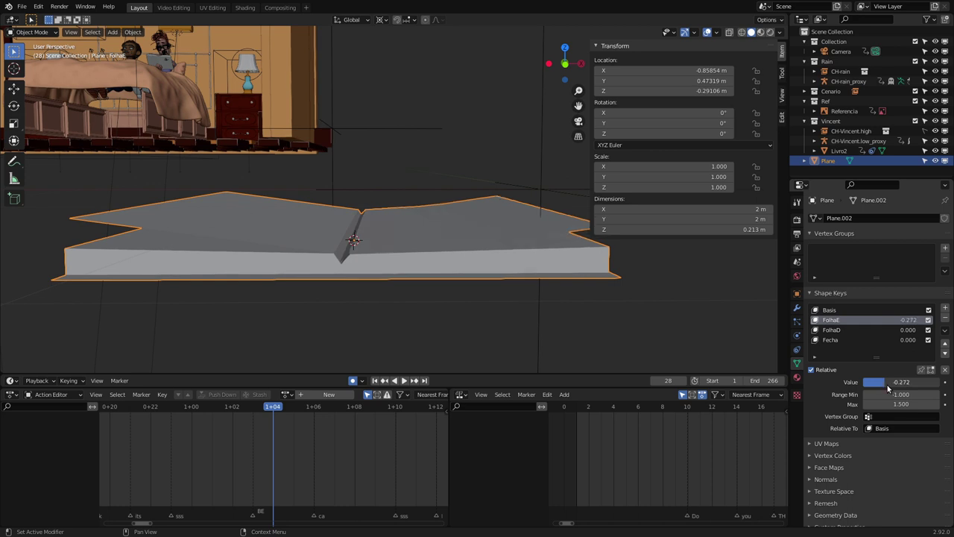
drag(886, 388, 906, 389)
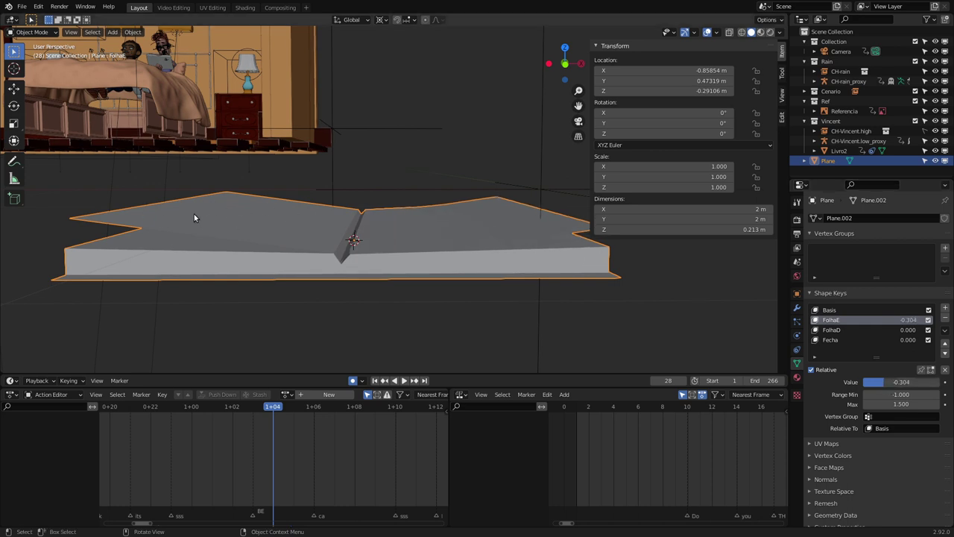
mouse_move(196, 190)
middle_down()
mouse_move(217, 190)
mouse_move(205, 162)
mouse_move(303, 169)
mouse_move(204, 123)
mouse_move(186, 69)
mouse_move(183, 81)
mouse_move(393, 235)
mouse_move(268, 102)
middle_up()
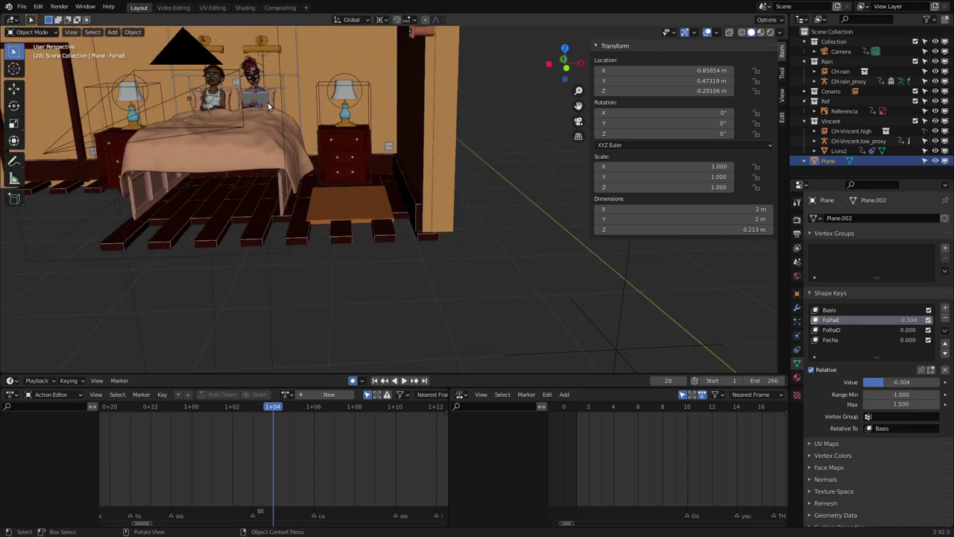
Select Livro2 and frame the character's face and book through the scene camera
click(260, 97)
scroll(265, 194, up, 2)
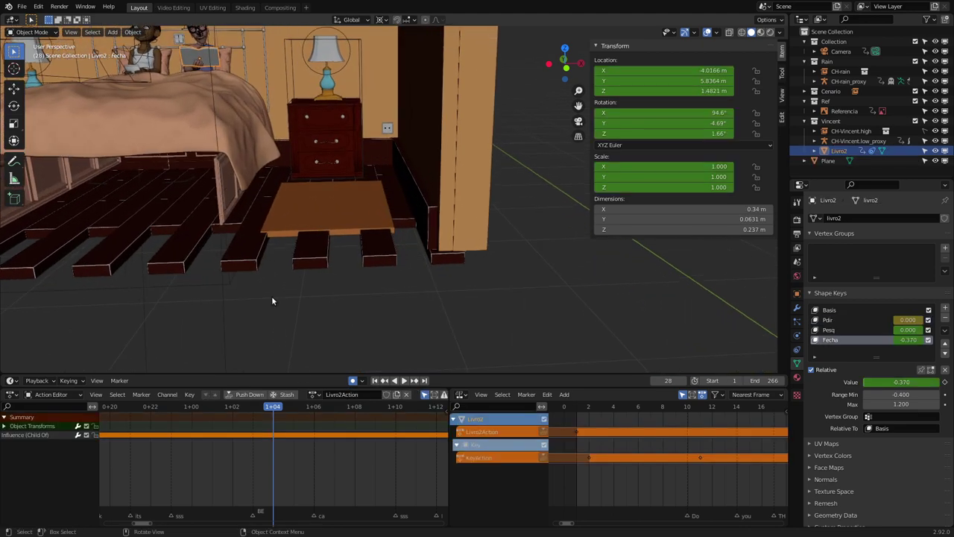
mouse_move(323, 446)
ctrl+middle_down()
mouse_move(223, 481)
mouse_move(309, 454)
ctrl+middle_up()
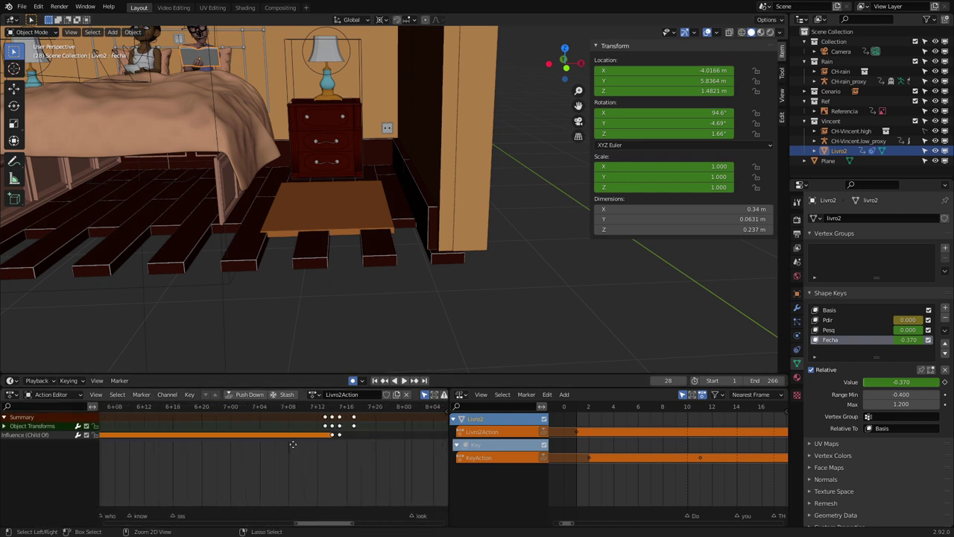
click(4, 425)
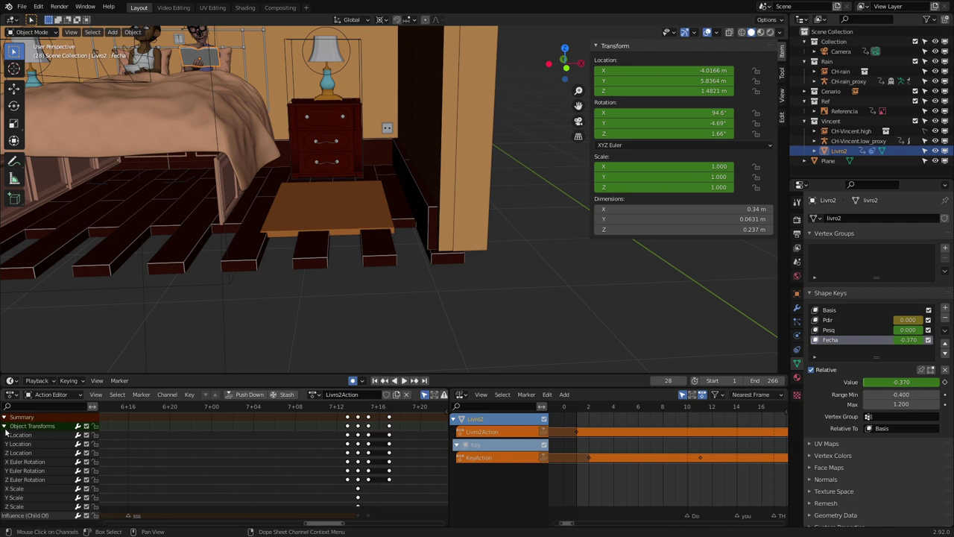
click(4, 426)
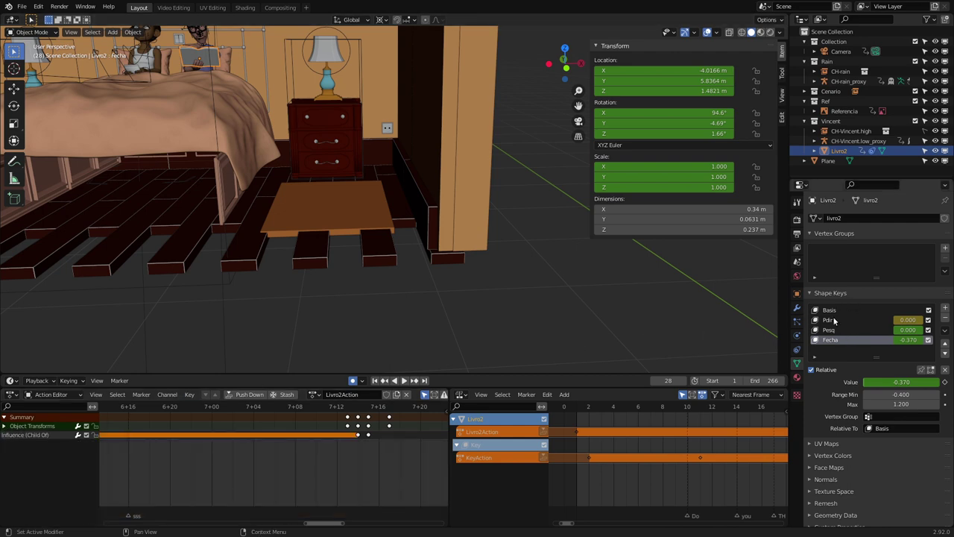
mouse_move(200, 67)
middle_down()
mouse_move(313, 261)
mouse_move(239, 135)
mouse_move(552, 100)
middle_up()
click(579, 122)
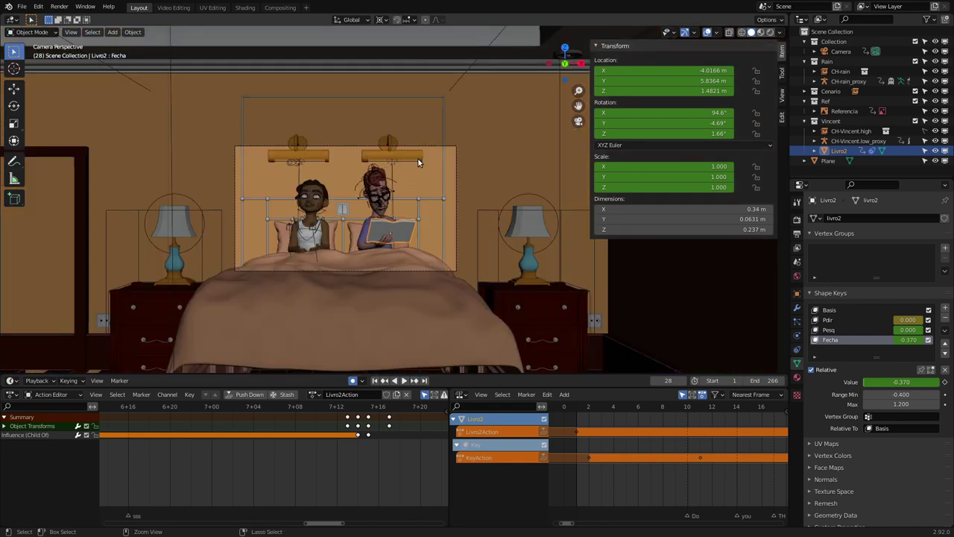
mouse_move(396, 148)
ctrl+middle_down()
mouse_move(429, 63)
mouse_move(376, 223)
mouse_move(642, 165)
ctrl+middle_up()
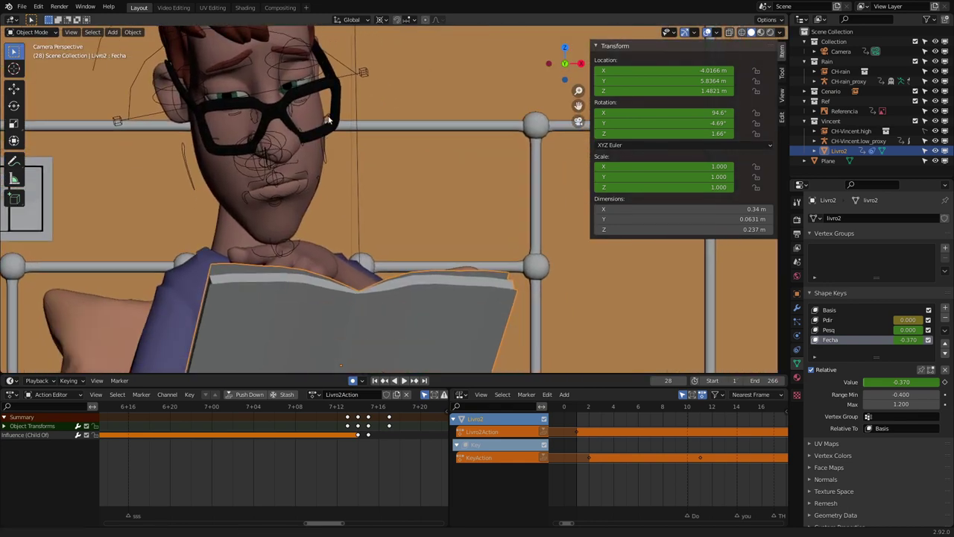
Test Pesq, Pdir and Fecha, resetting Pesq and Pdir to 0 and Fecha to -0.370
drag(921, 331, 880, 330)
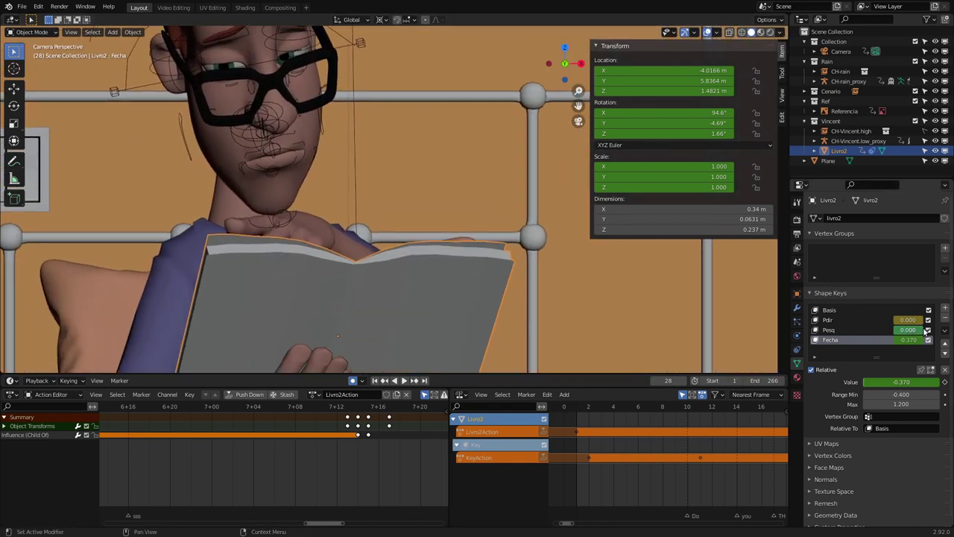
key(BackSpace)
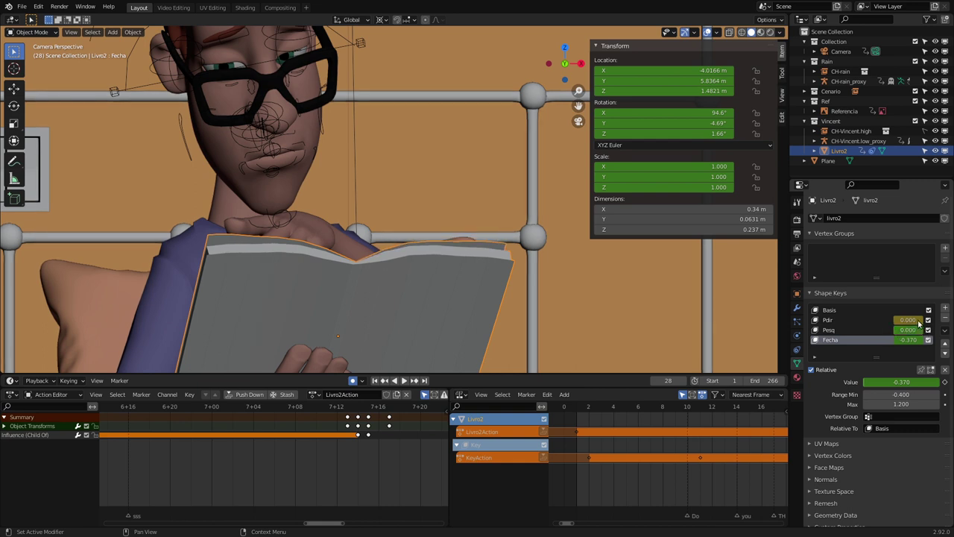
mouse_move(910, 319)
mouse_down()
mouse_move(884, 318)
mouse_move(942, 339)
mouse_move(879, 339)
mouse_up()
key(ctrl+z)
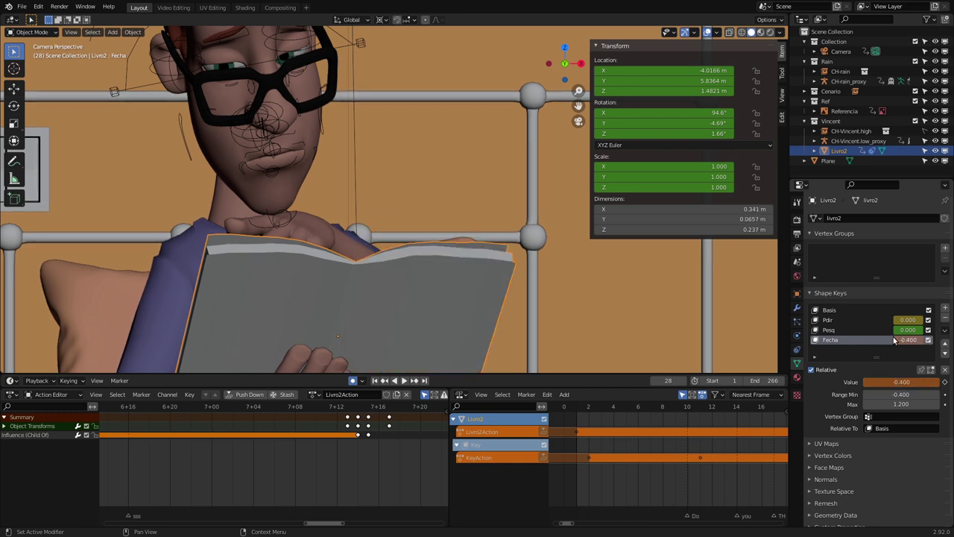
drag(914, 343, 861, 340)
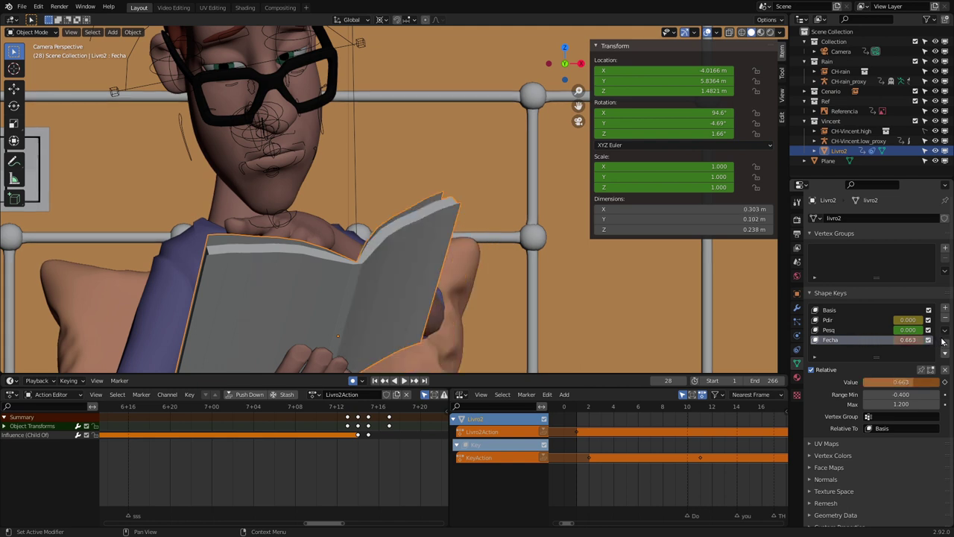
drag(930, 340, 805, 319)
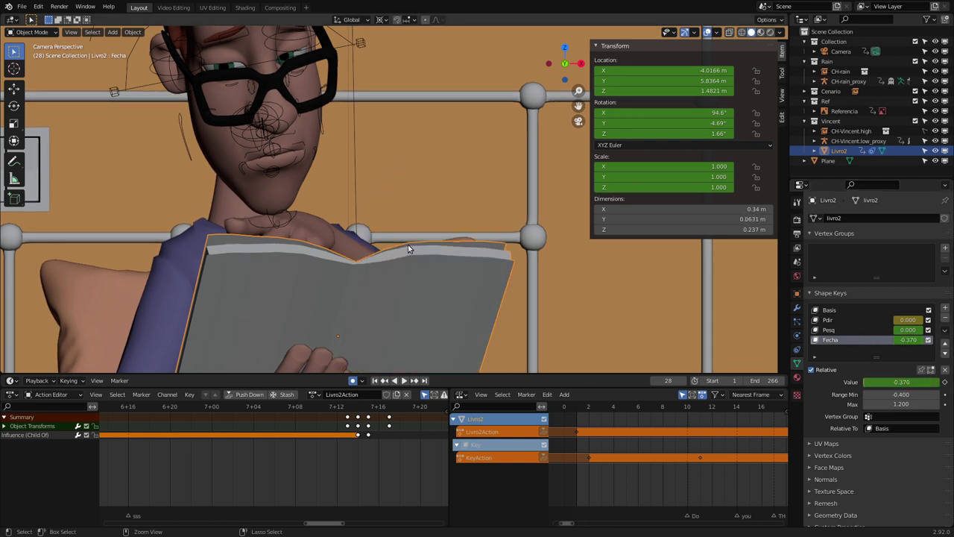
Move and re-drop Livro2, then view its Child Of constraint targeting hand_ik_ctrl_R
scroll(364, 249, down, 3)
key(g)
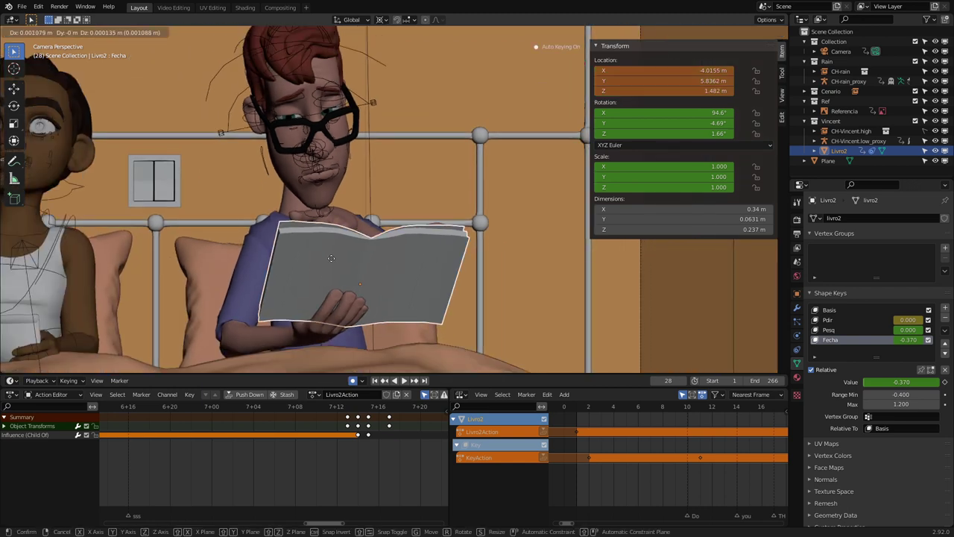
click(331, 261)
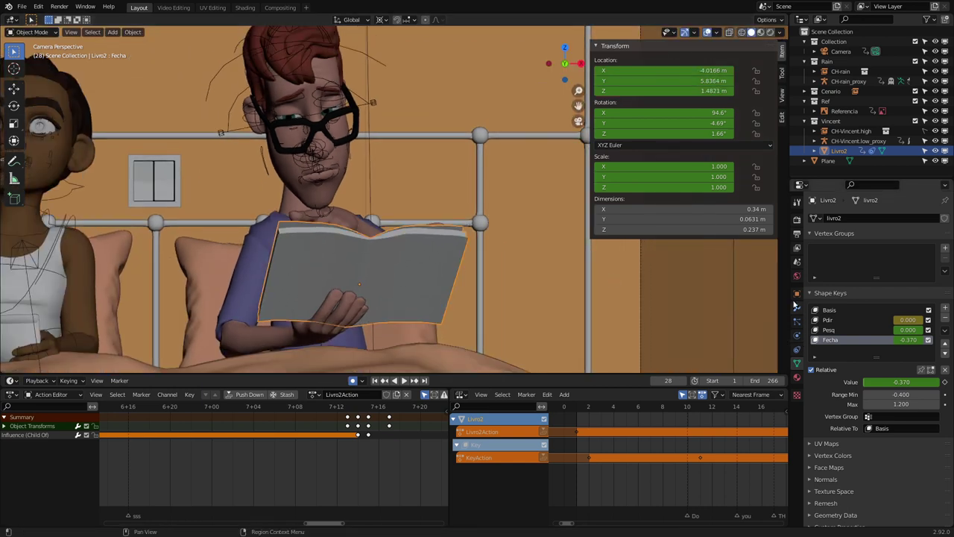
click(796, 309)
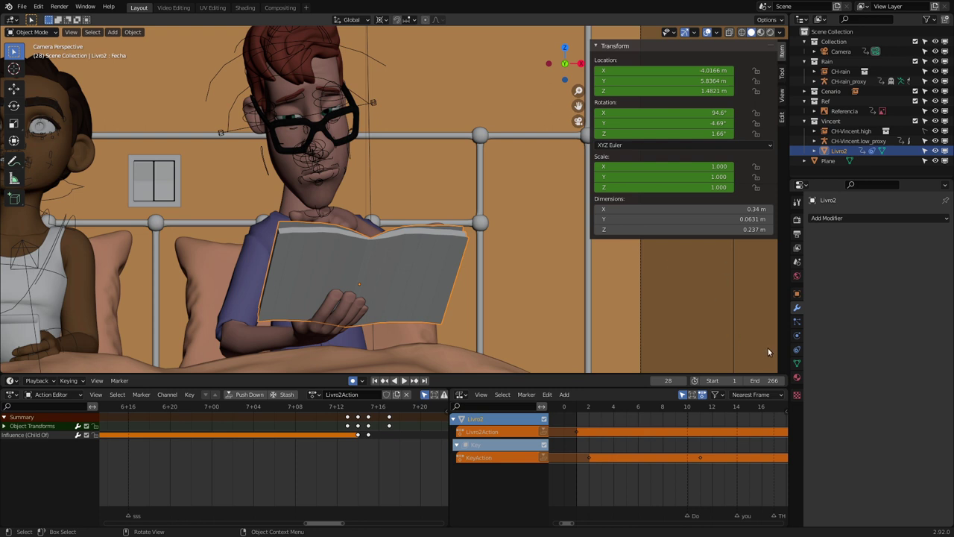
click(797, 349)
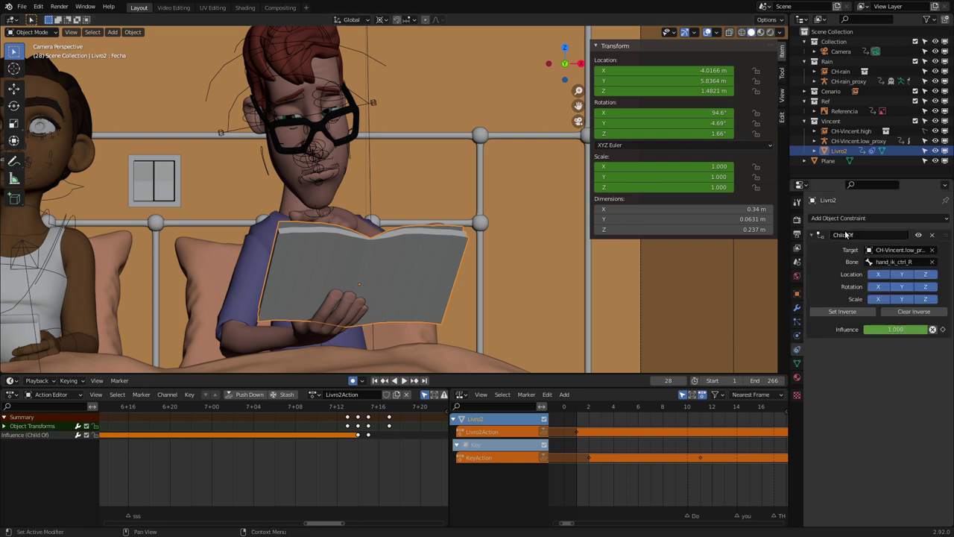
key(g)
click(371, 258)
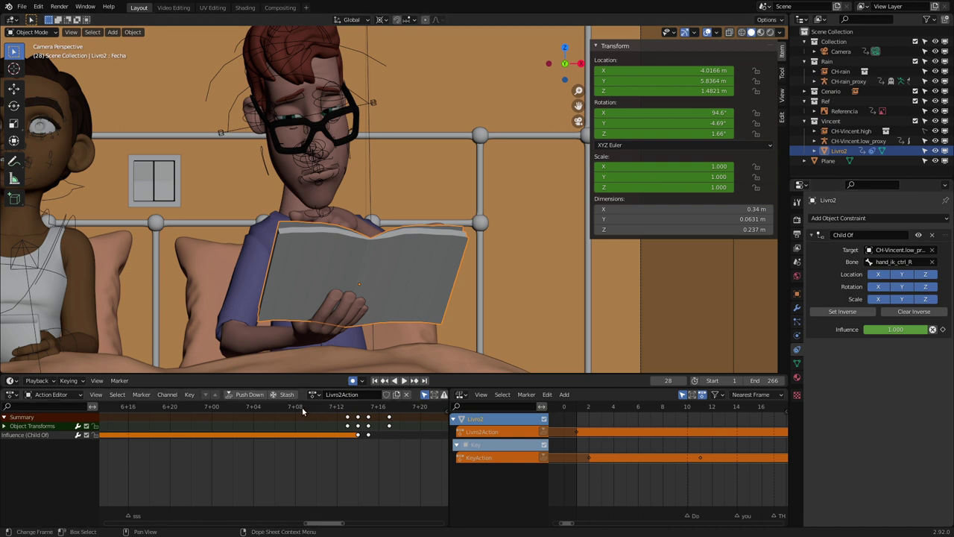
Play the animation and stop at frame 183, where the book is set down
key(space)
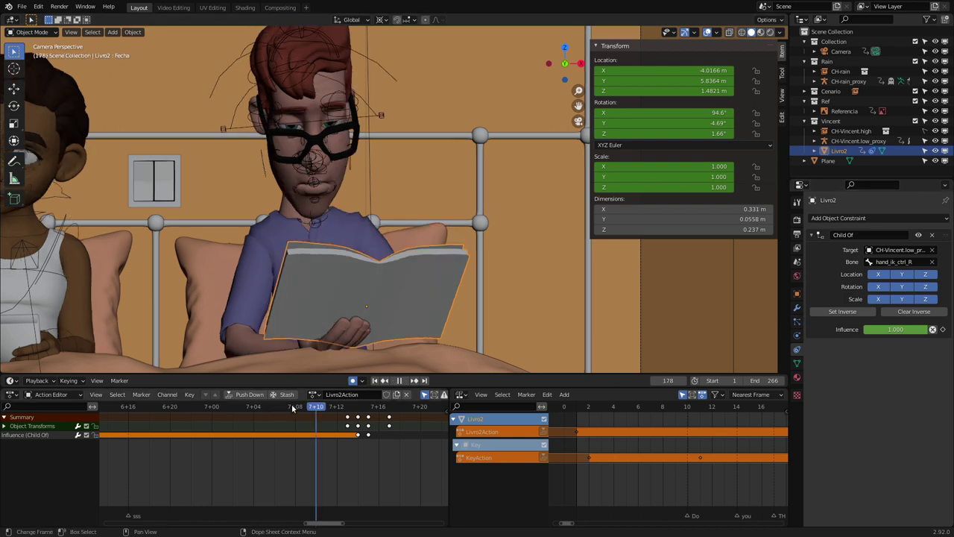
key(space)
key(space)
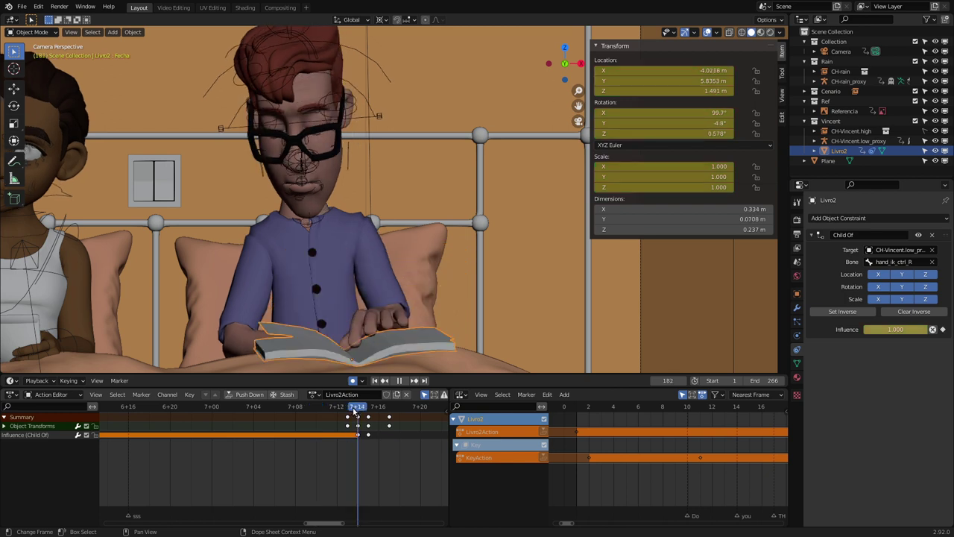
key(space)
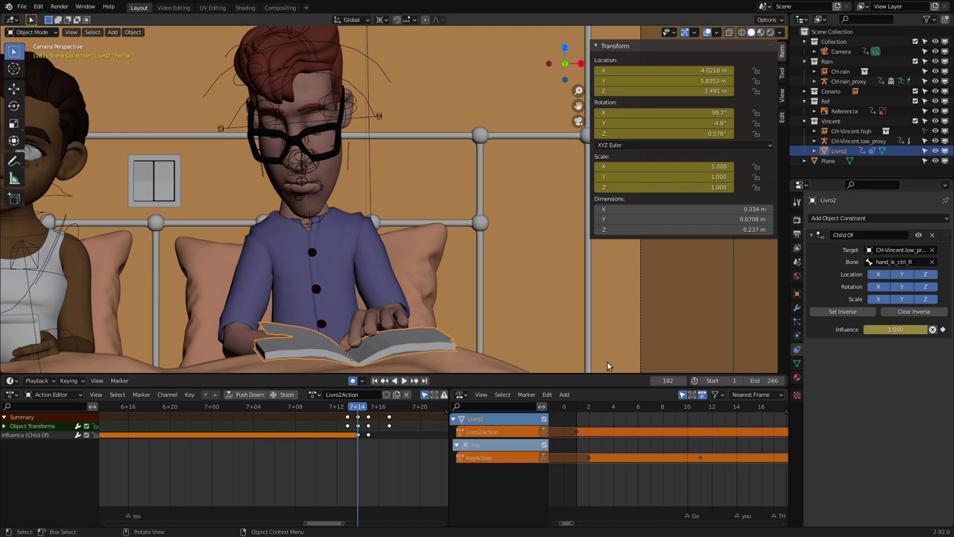
key(Right)
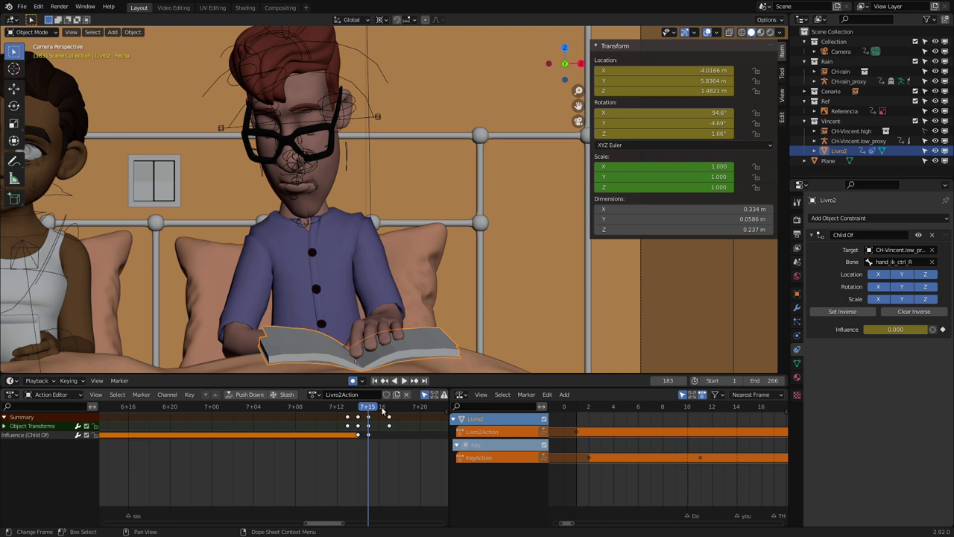
key(space)
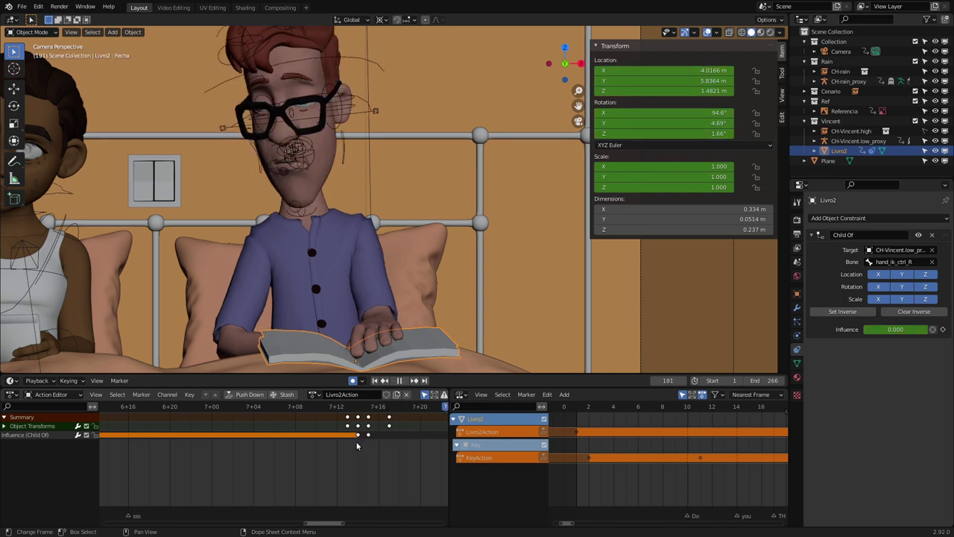
scroll(350, 442, down, 5)
key(space)
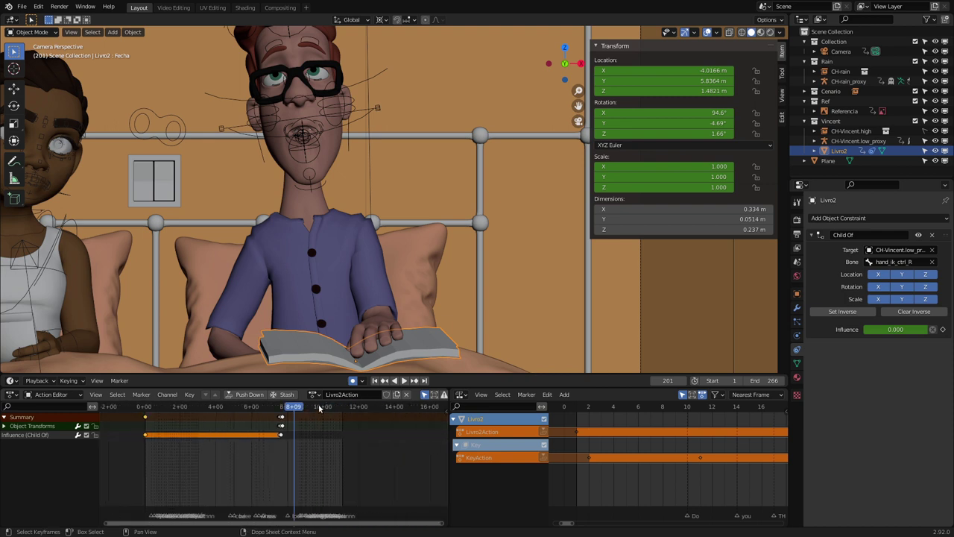
Jump to frame 233, play to frame 251, and zoom in on the hands and book
click(318, 406)
key(space)
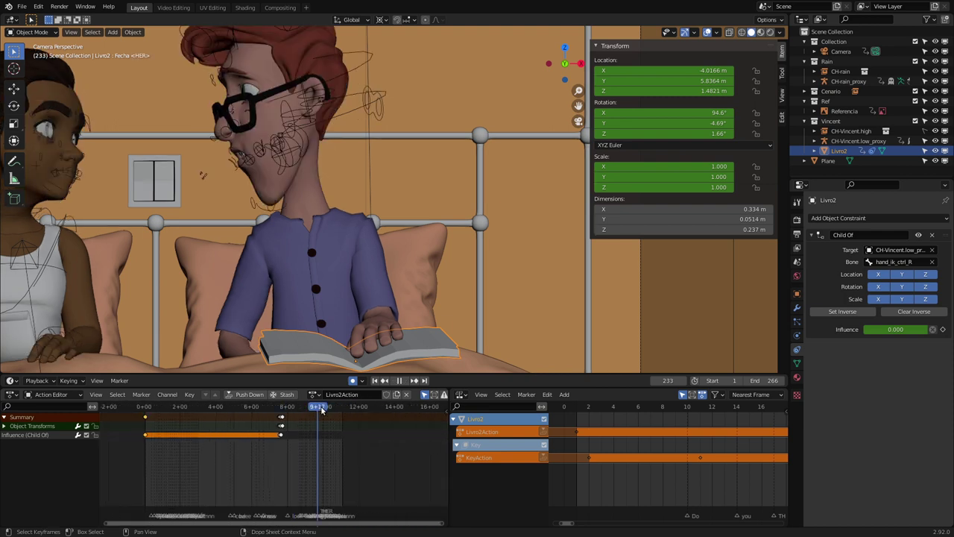
key(space)
key(space)
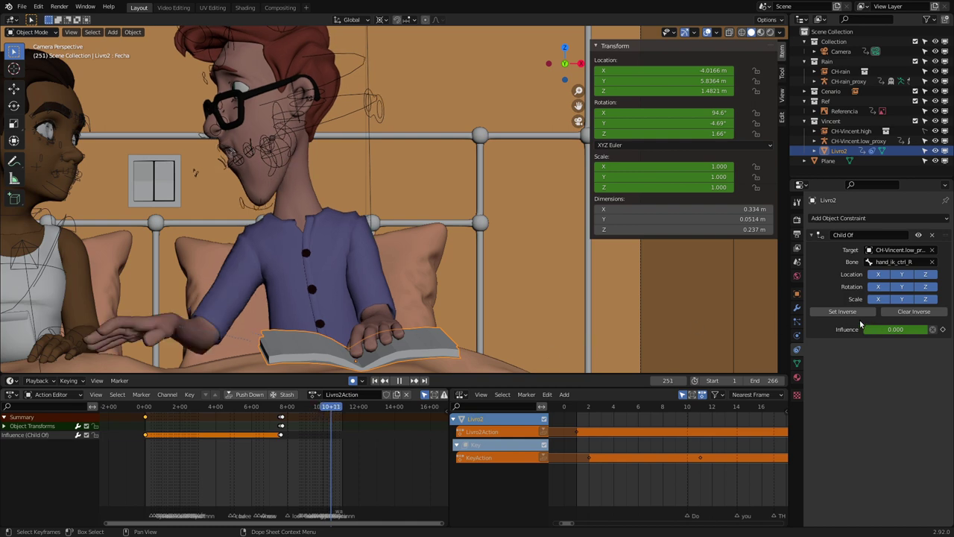
key(space)
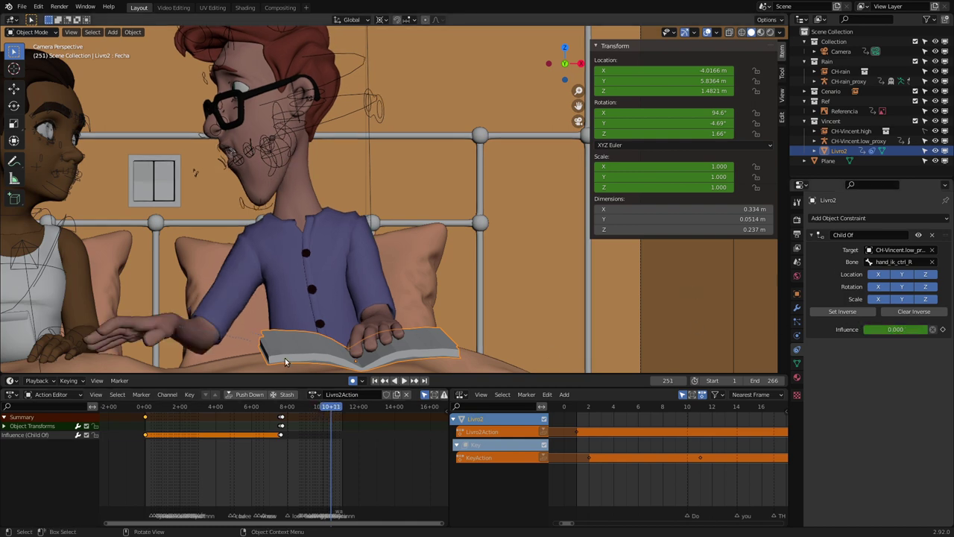
scroll(279, 320, up, 1)
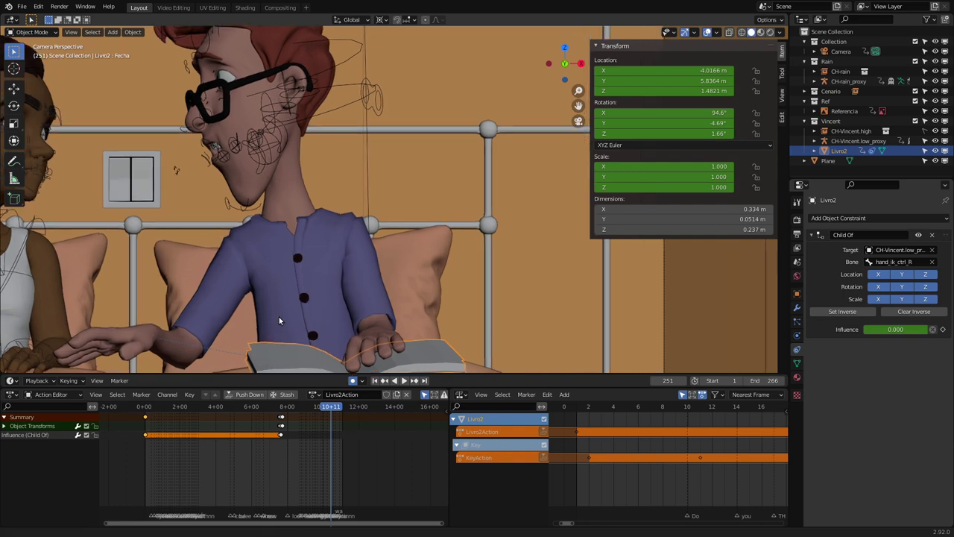
scroll(279, 324, up, 1)
scroll(280, 324, down, 2)
shift+middle_drag(279, 324, 329, 180)
scroll(334, 231, up, 1)
scroll(359, 186, up, 1)
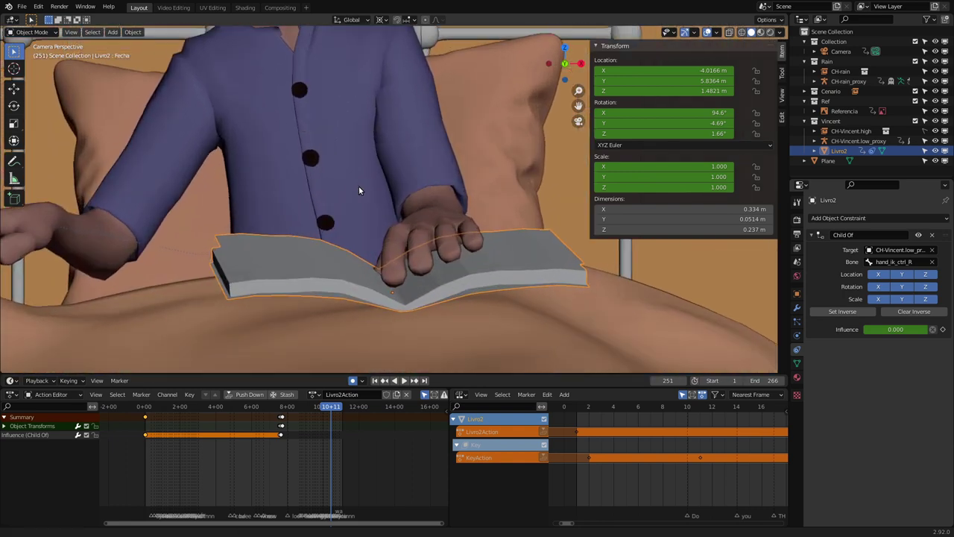
scroll(372, 172, up, 1)
scroll(372, 172, up, 1)
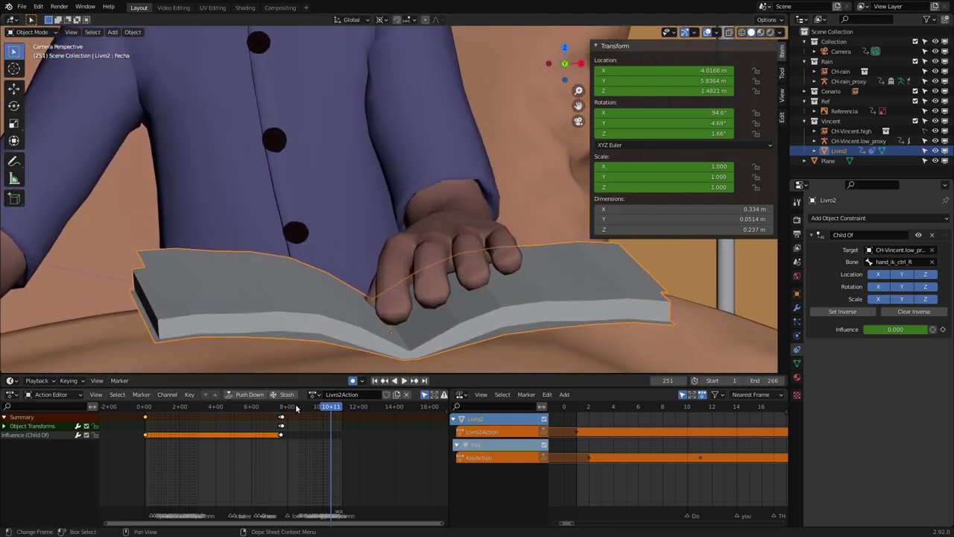
key(shift+ctrl+space)
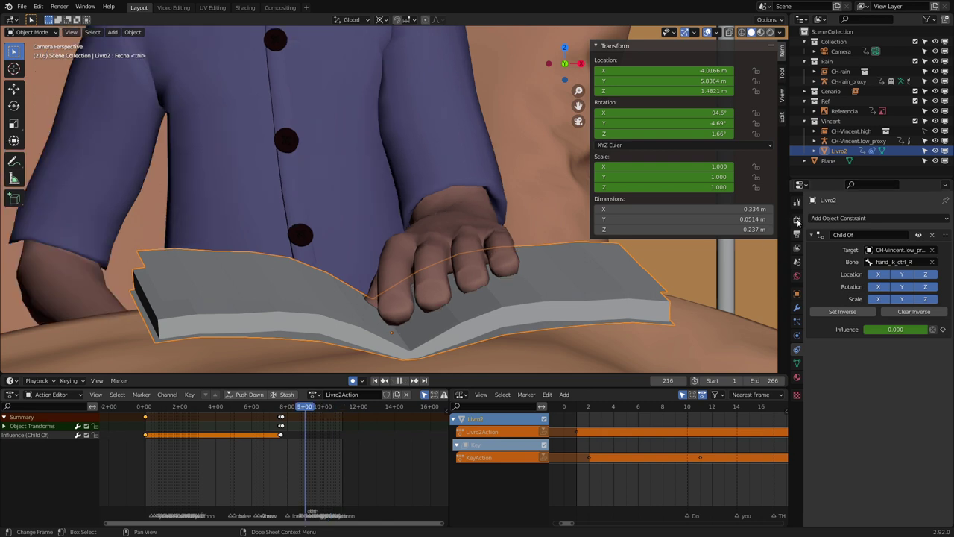
Stop playback and enable Simplify in the Eevee render settings
key(space)
click(797, 219)
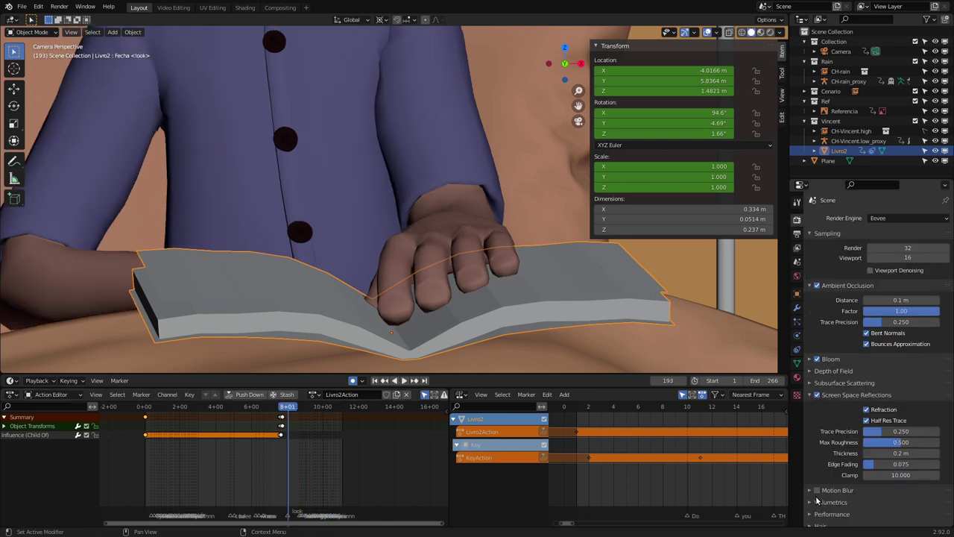
scroll(818, 501, down, 2)
scroll(821, 478, down, 3)
scroll(822, 455, down, 2)
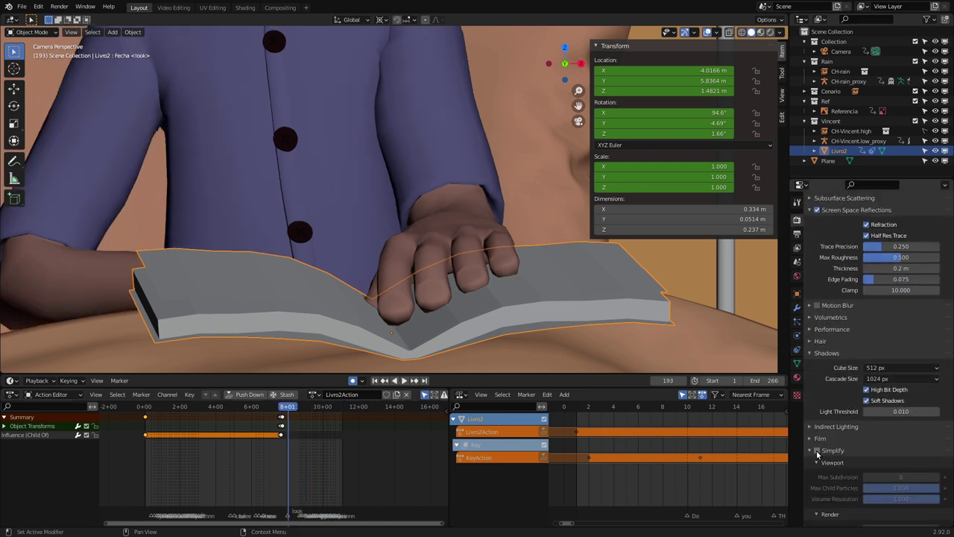
click(817, 451)
scroll(317, 277, down, 2)
scroll(251, 211, down, 1)
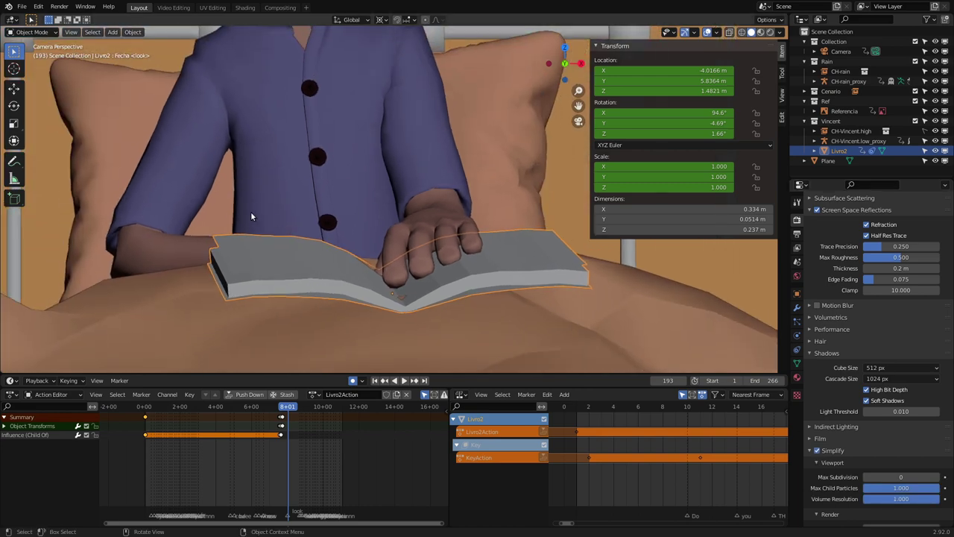
Leave and return to camera view, then play the animation backwards
click(578, 121)
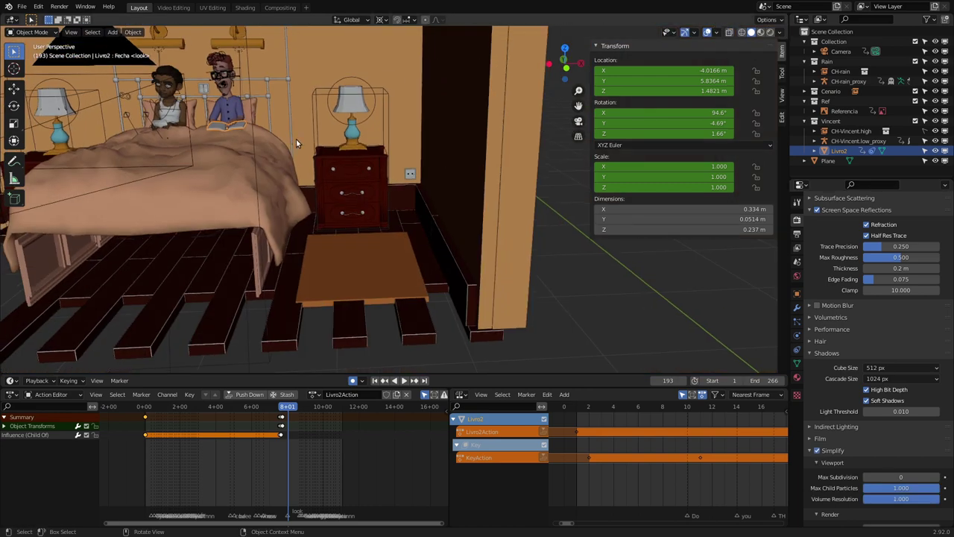
click(578, 121)
scroll(326, 245, down, 1)
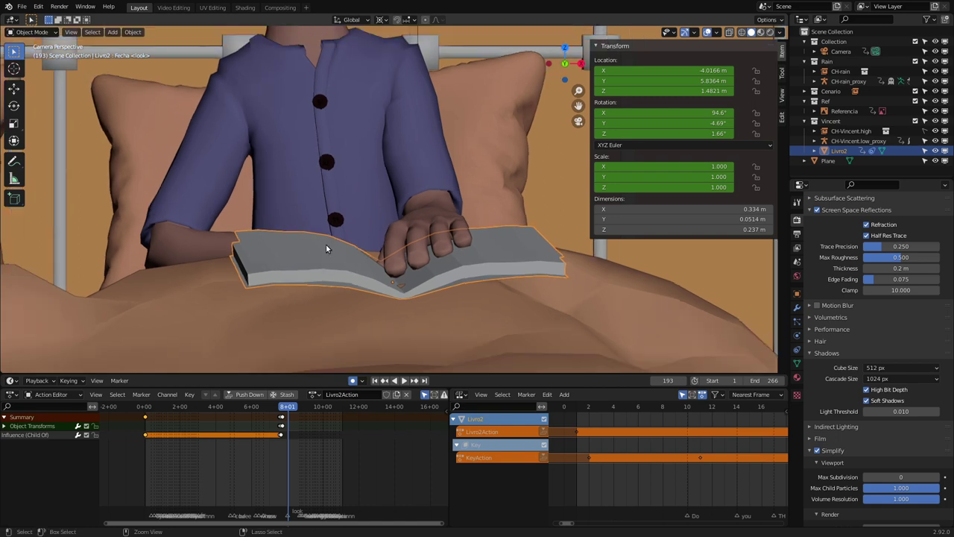
scroll(329, 247, down, 1)
key(ctrl+shift+space)
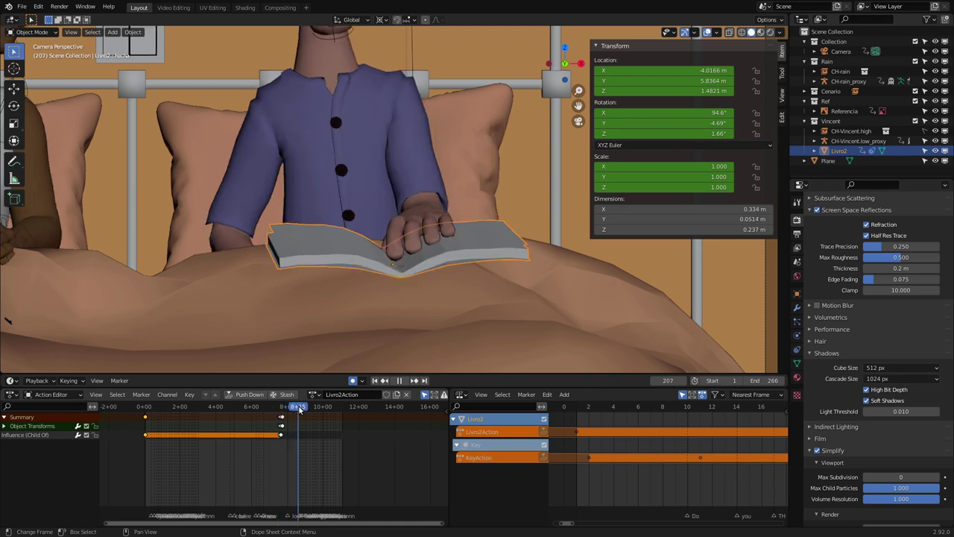
Stop playback and scrub through the book animation around frames 184 and 168
key(space)
scroll(273, 219, up, 2)
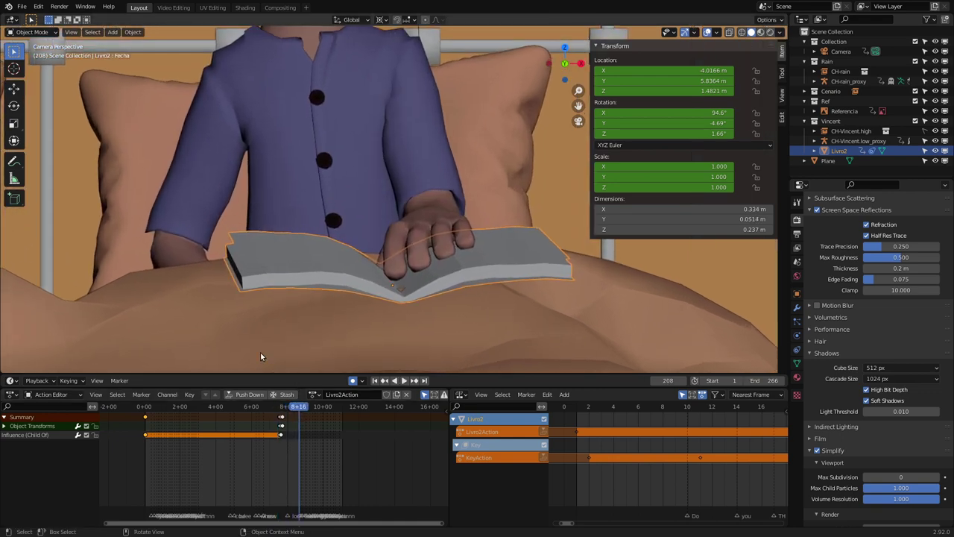
click(281, 408)
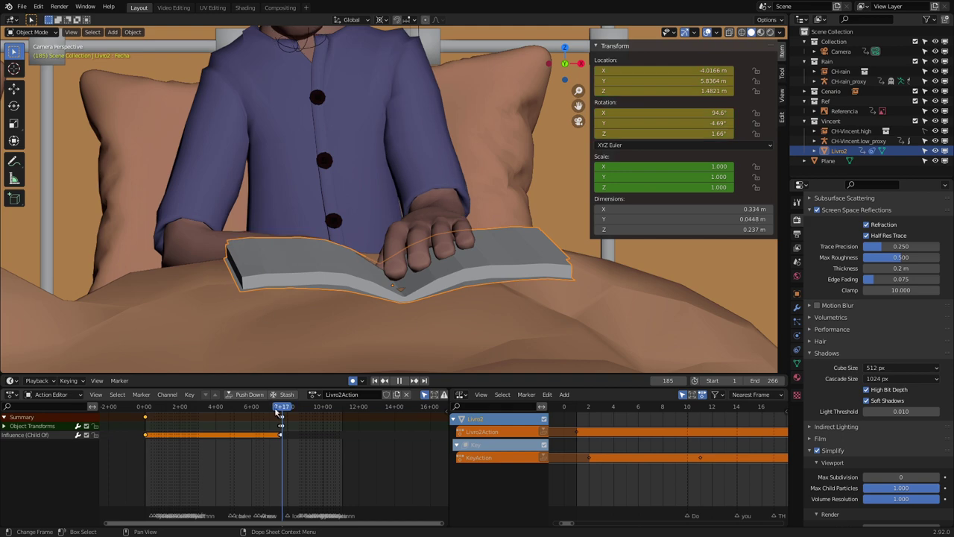
key(space)
key(space)
drag(277, 410, 263, 409)
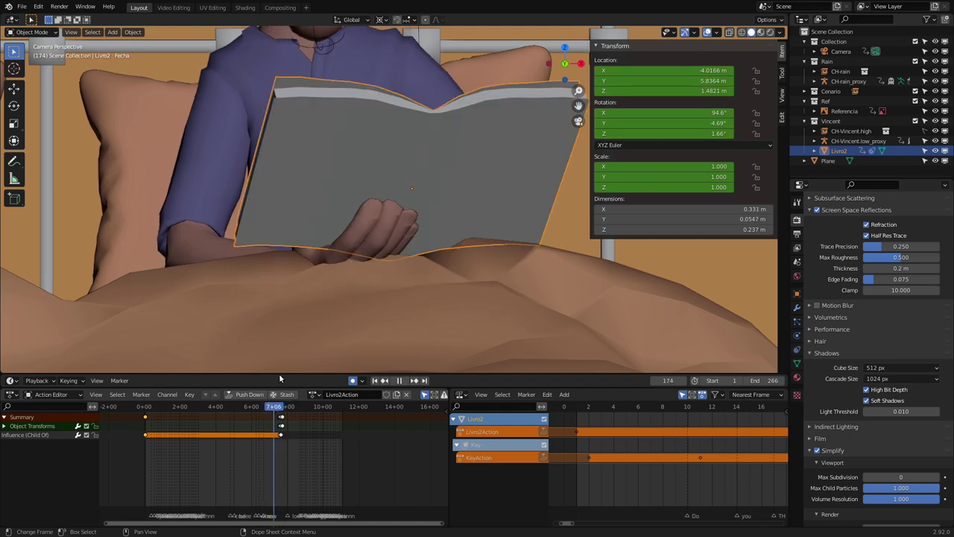
Play backwards to stop at frame 129, then make the CH-rain_proxy rig active
key(ctrl+shift+space)
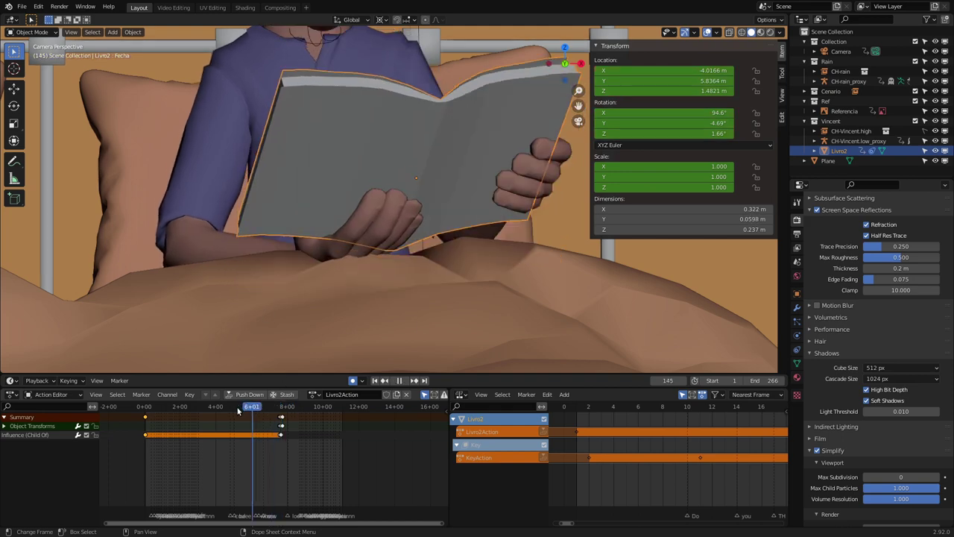
key(space)
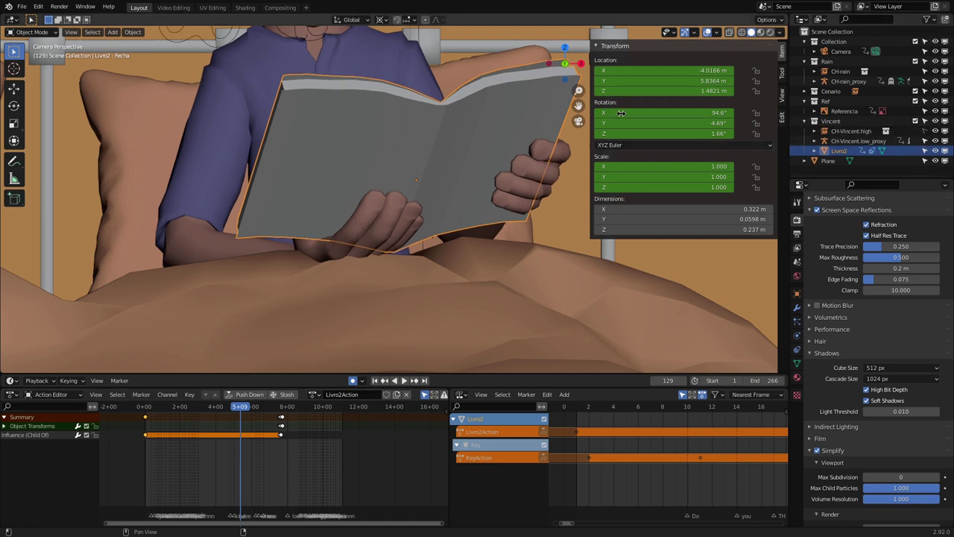
shift+middle_drag(518, 139, 619, 183)
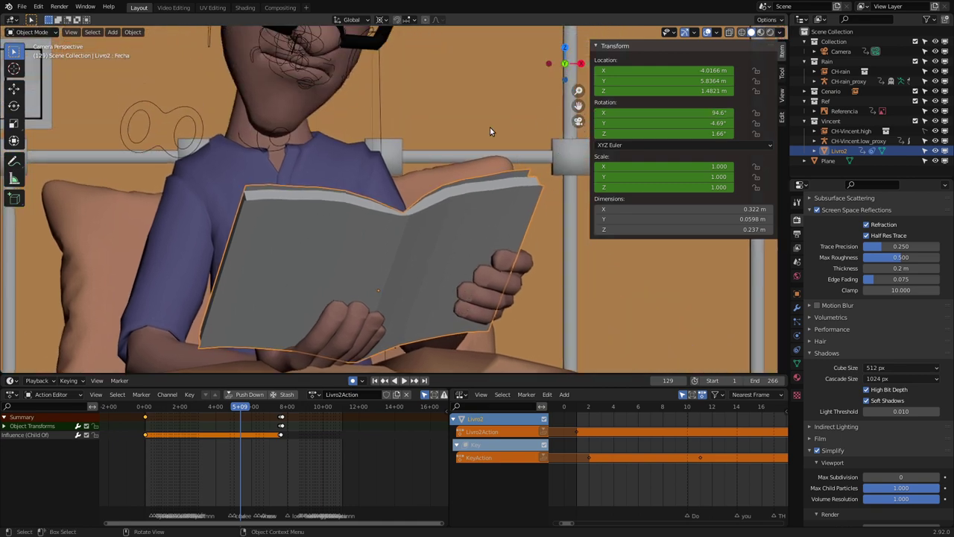
click(185, 105)
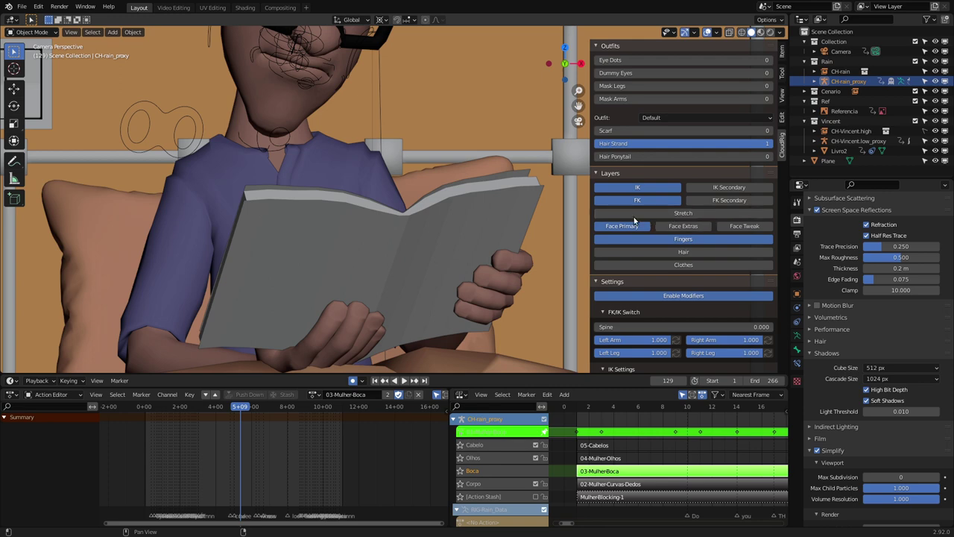
Put the CH-Vincent.low_proxy rig in Pose Mode, showing BODY bones and hiding FACIAL 1
scroll(644, 186, down, 1)
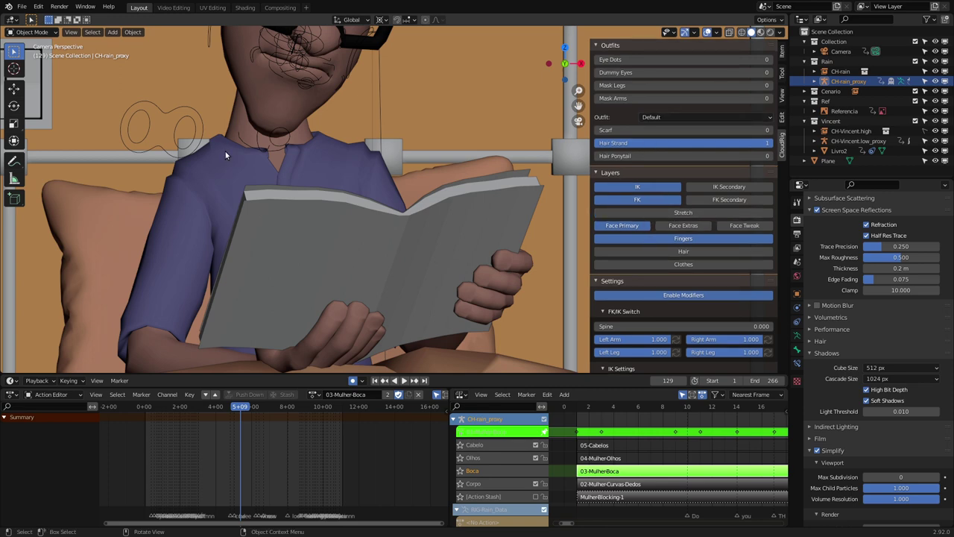
click(297, 70)
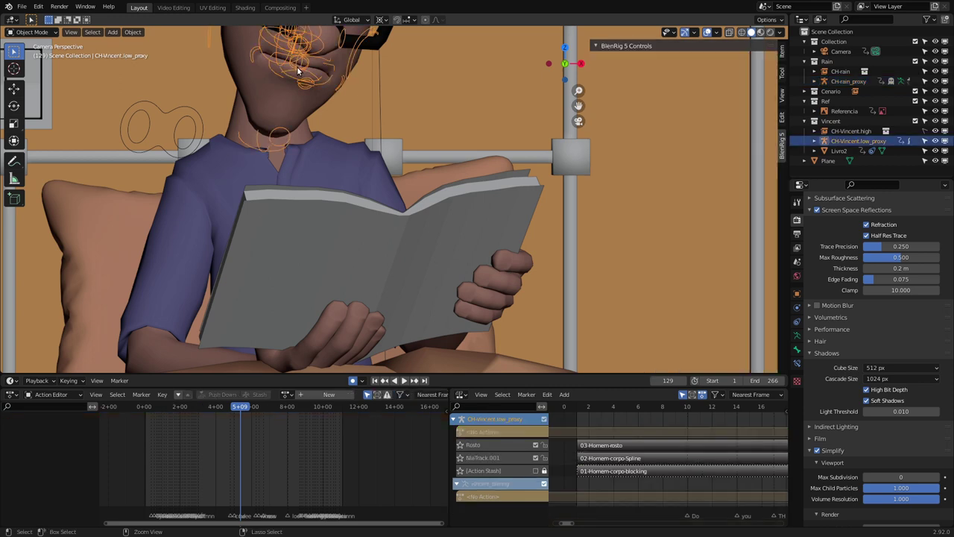
key(ctrl+Tab)
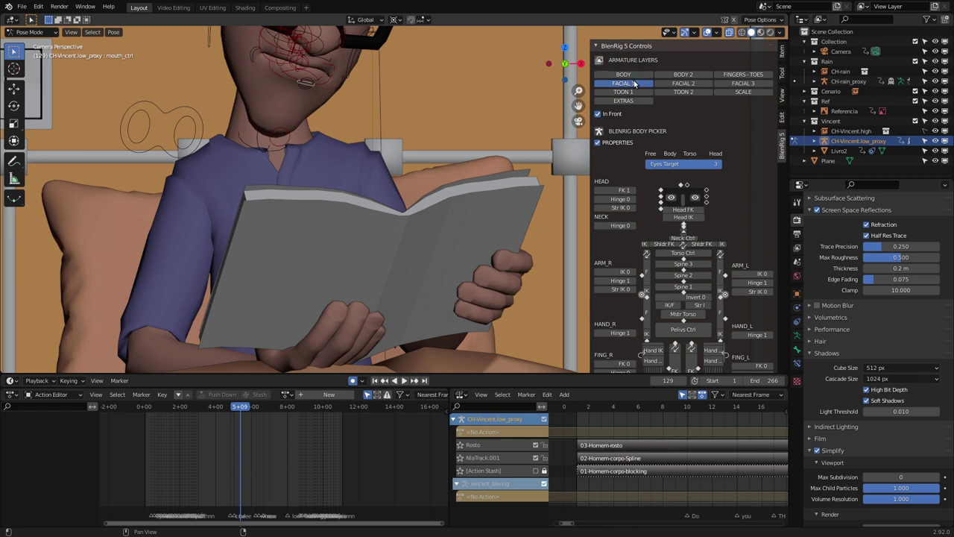
click(623, 75)
shift+click(623, 82)
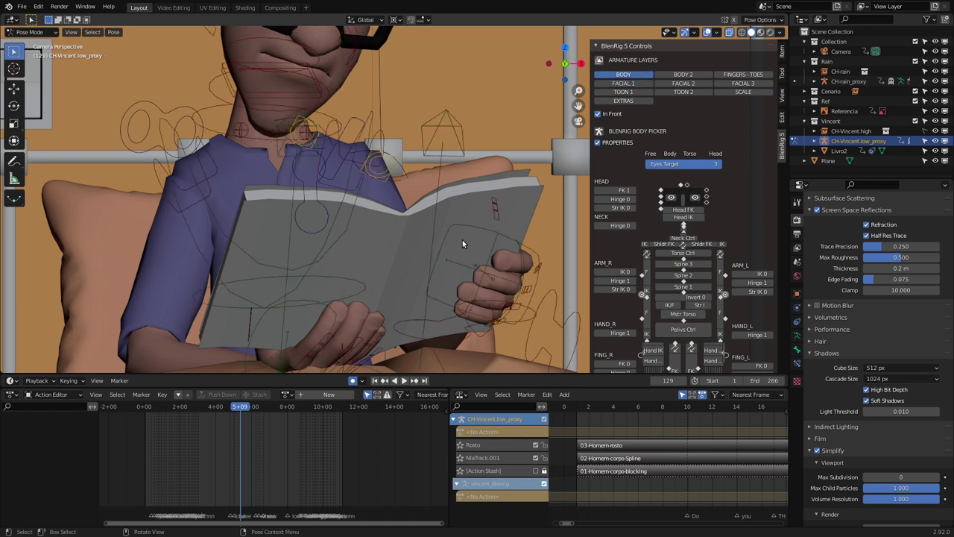
Move hand_ik_ctrl_R twice to raise the right hand and book into place
click(470, 233)
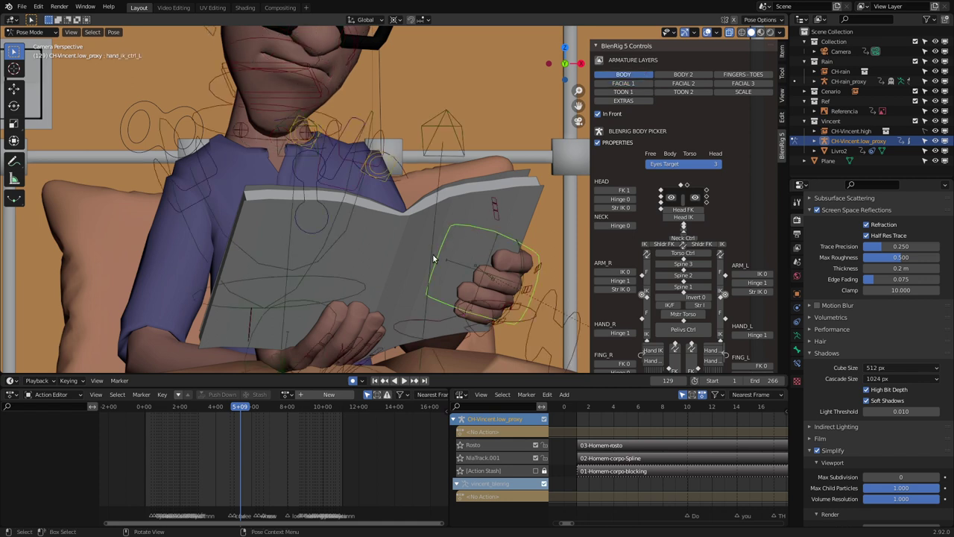
shift+middle_drag(433, 253, 418, 197)
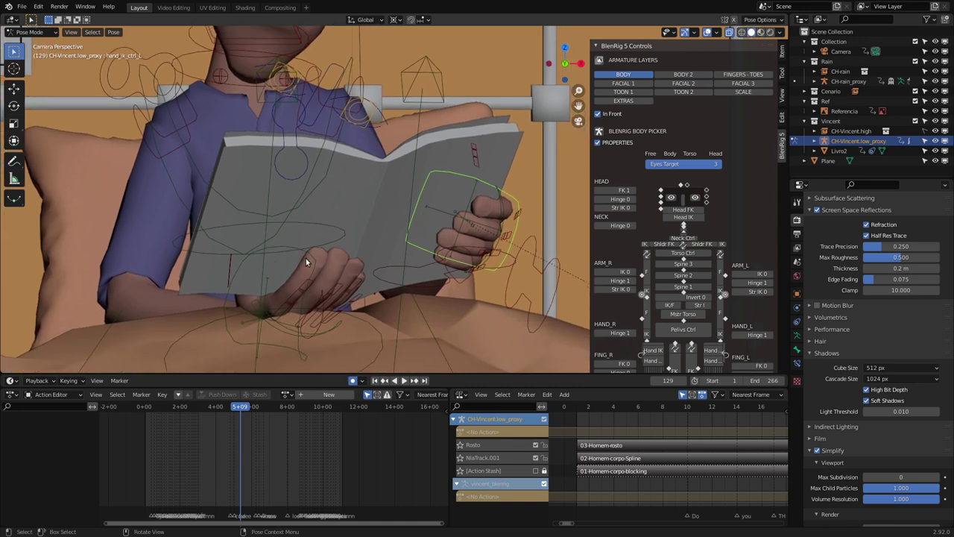
click(303, 259)
key(g)
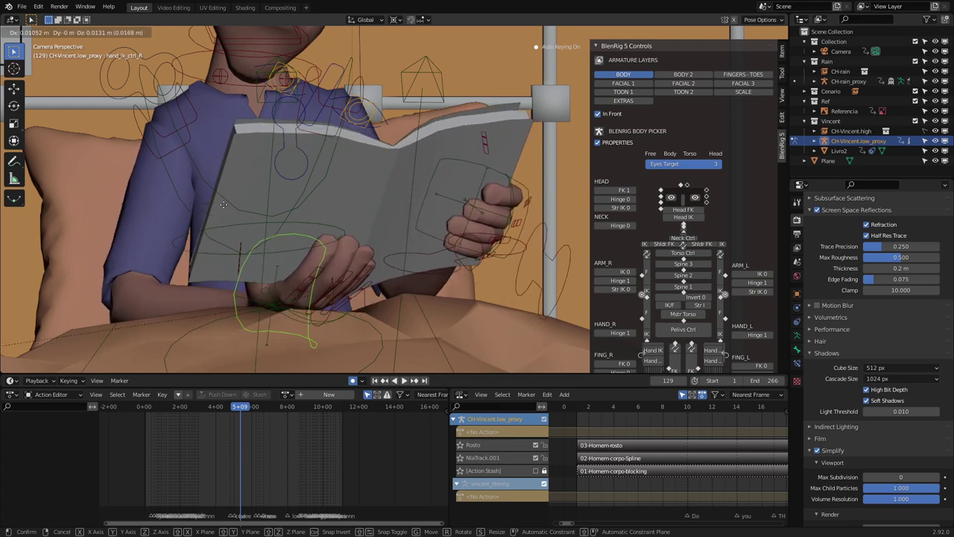
click(419, 202)
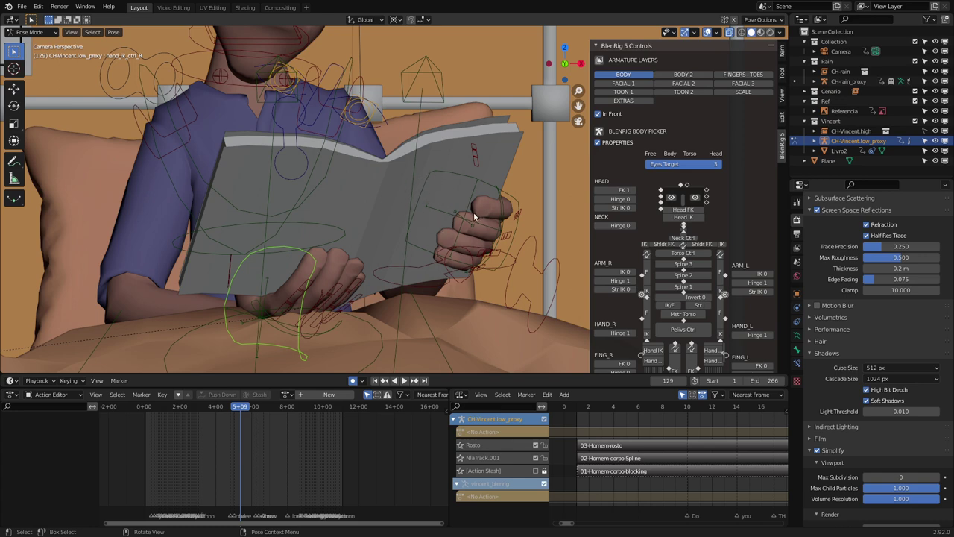
key(g)
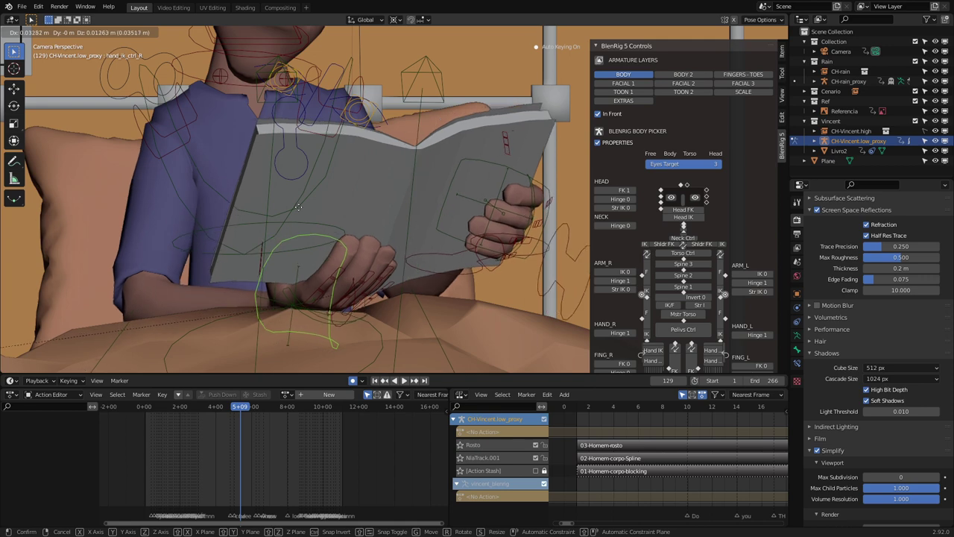
click(395, 167)
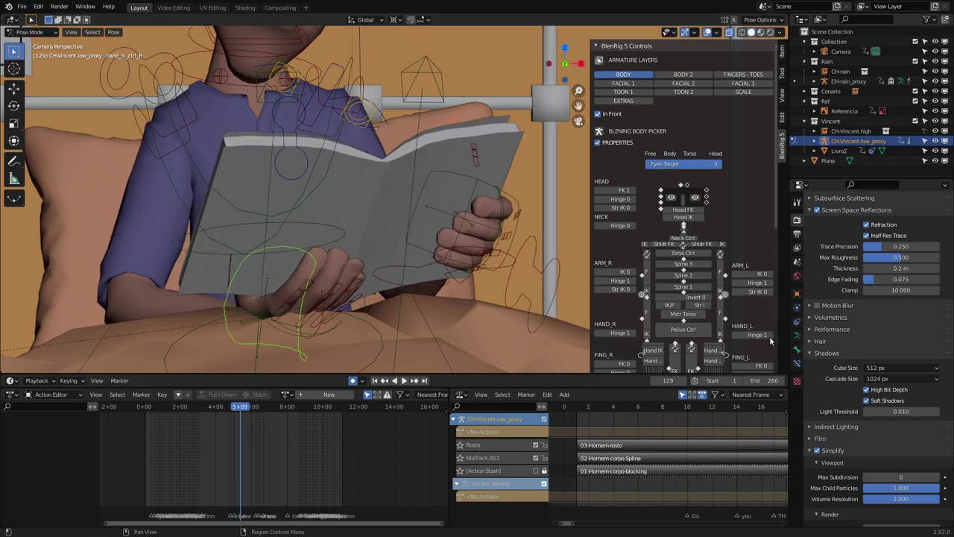
Rotate hand_ik_ctrl_L slightly and show its bone constraints
click(457, 179)
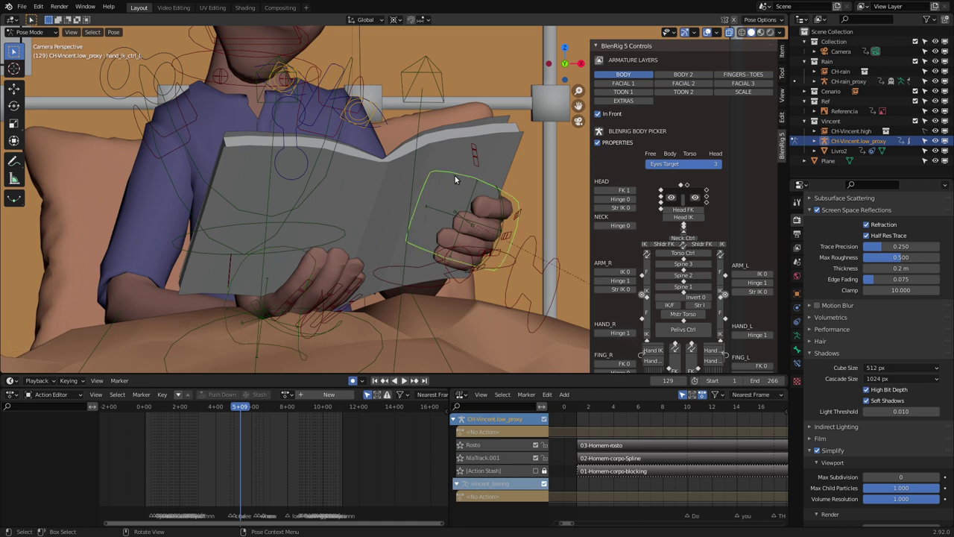
key(r)
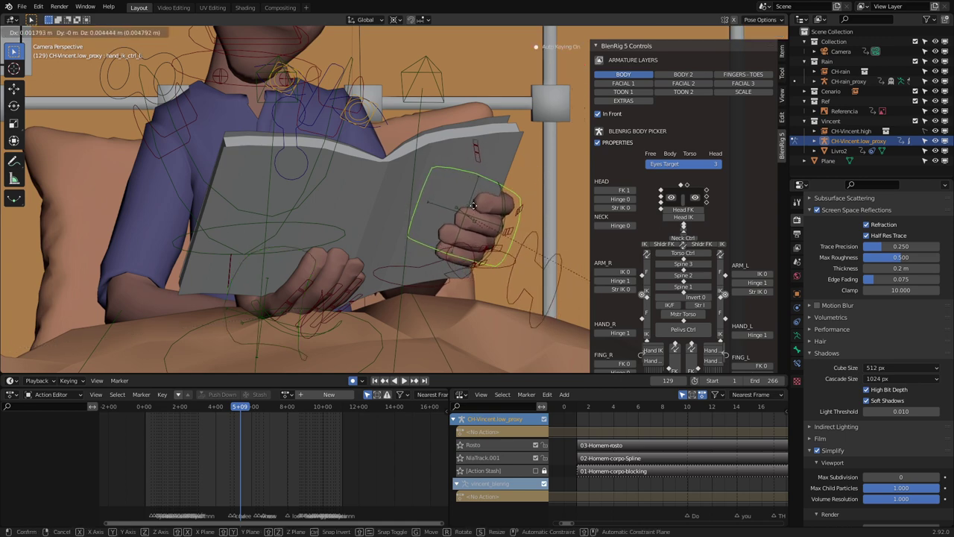
click(675, 266)
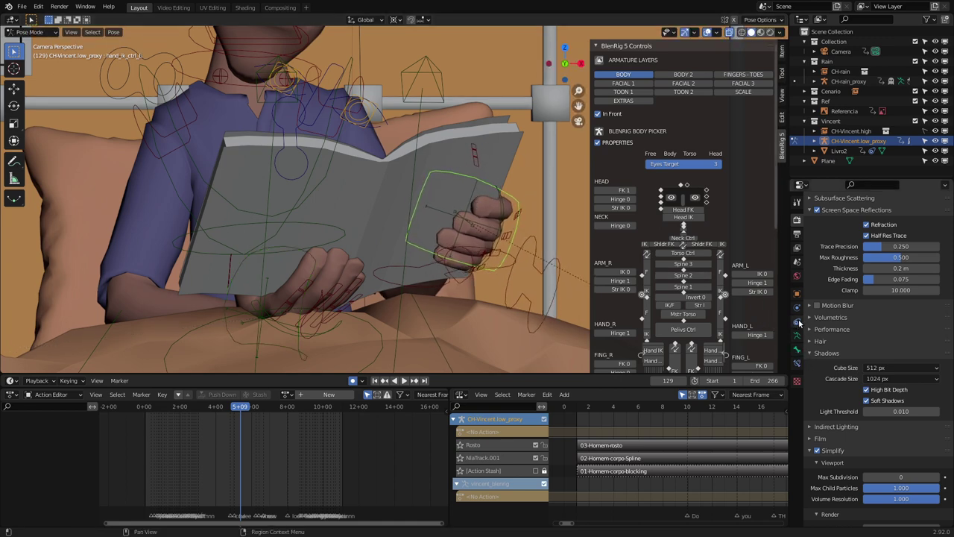
click(797, 363)
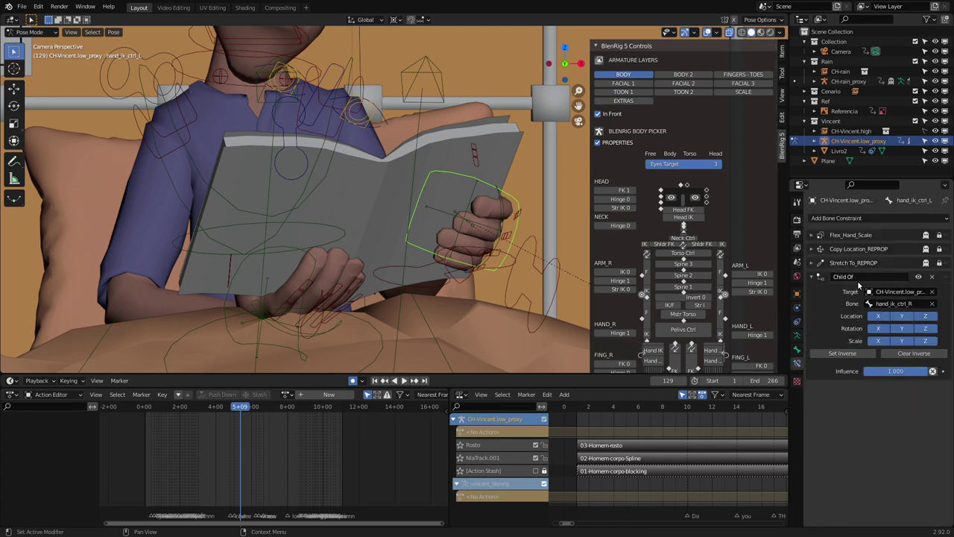
Add a Child Of bone constraint to the left hand IK control, targeting hand_ik_ctrl_R
click(858, 218)
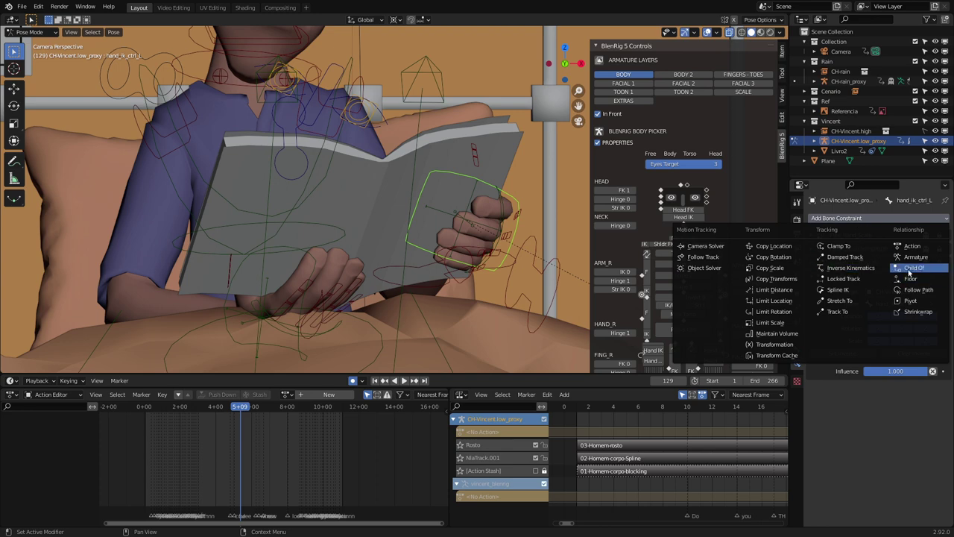
click(911, 268)
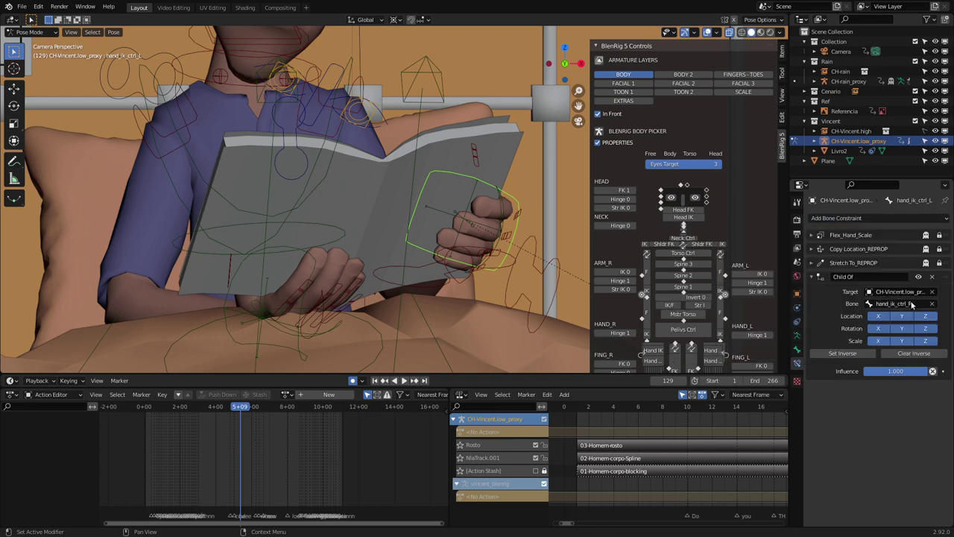
click(237, 274)
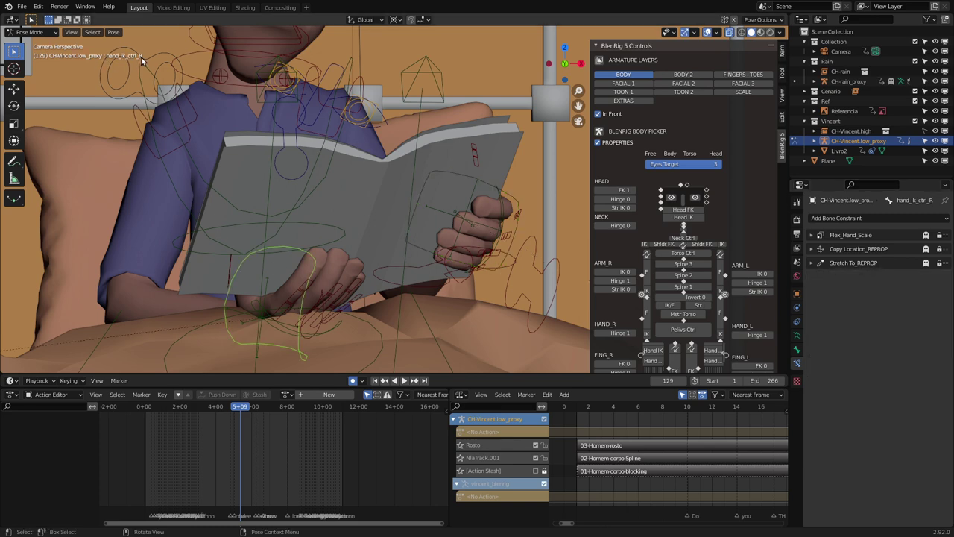
click(442, 173)
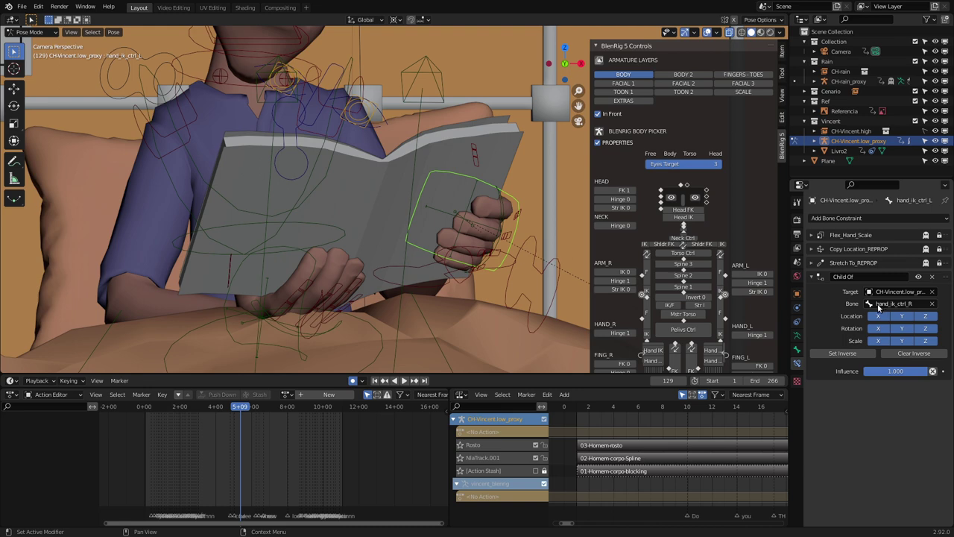
Nudge hand_ik_ctrl_R so the book sits better, then reselect the left hand control
click(278, 249)
key(g)
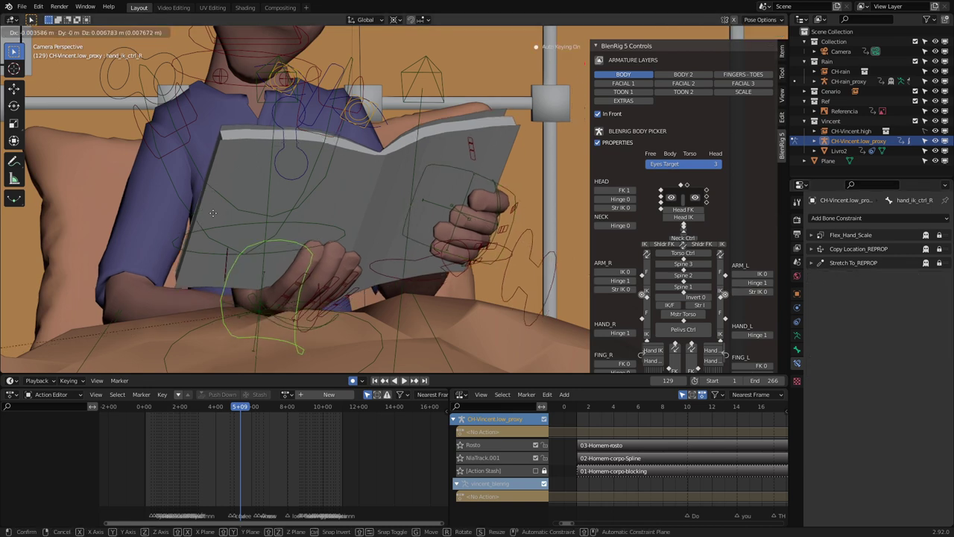
click(334, 247)
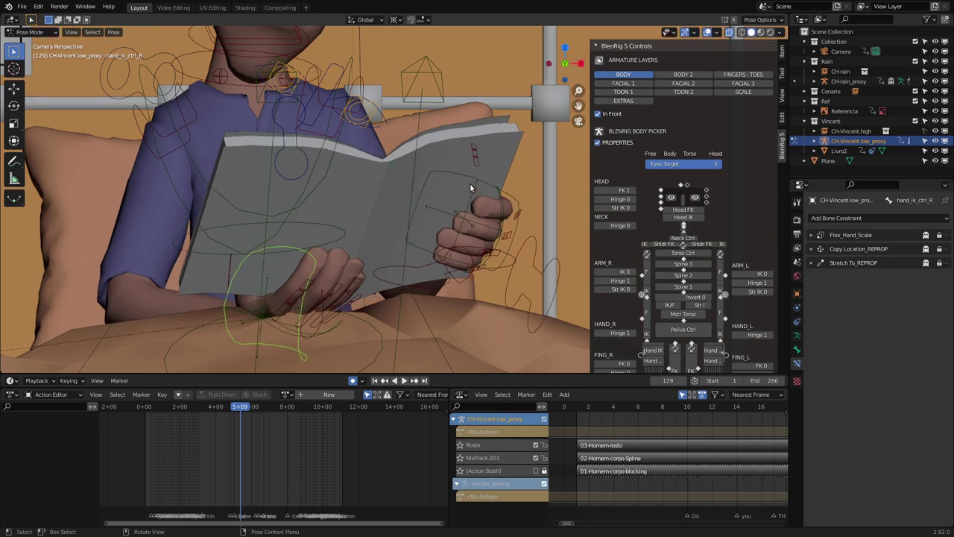
click(448, 176)
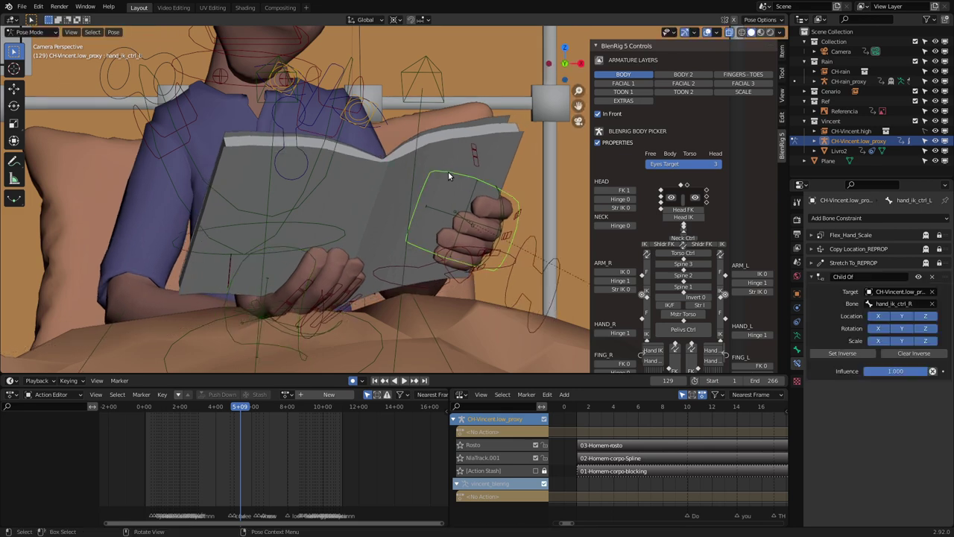
Edit the 02-Homem-corpo-Spline strip's keyframes and select the left hand's Influence channel
click(645, 458)
key(Tab)
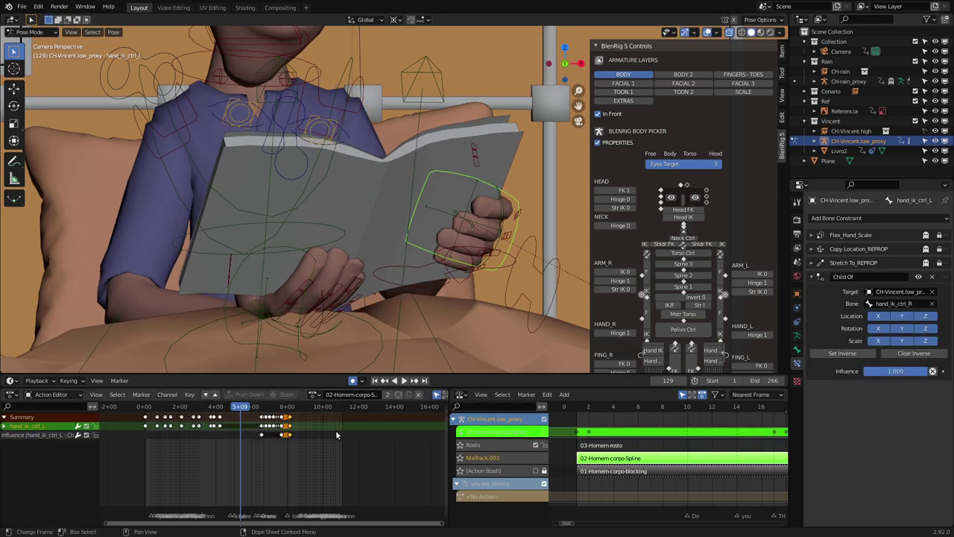
ctrl+scroll(307, 446, up, 2)
scroll(306, 445, up, 3)
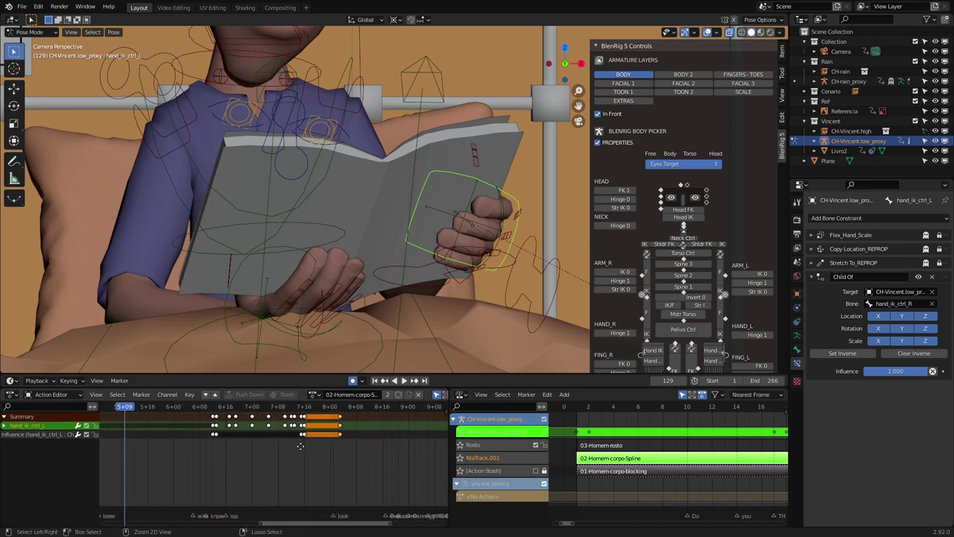
scroll(233, 419, up, 2)
click(45, 433)
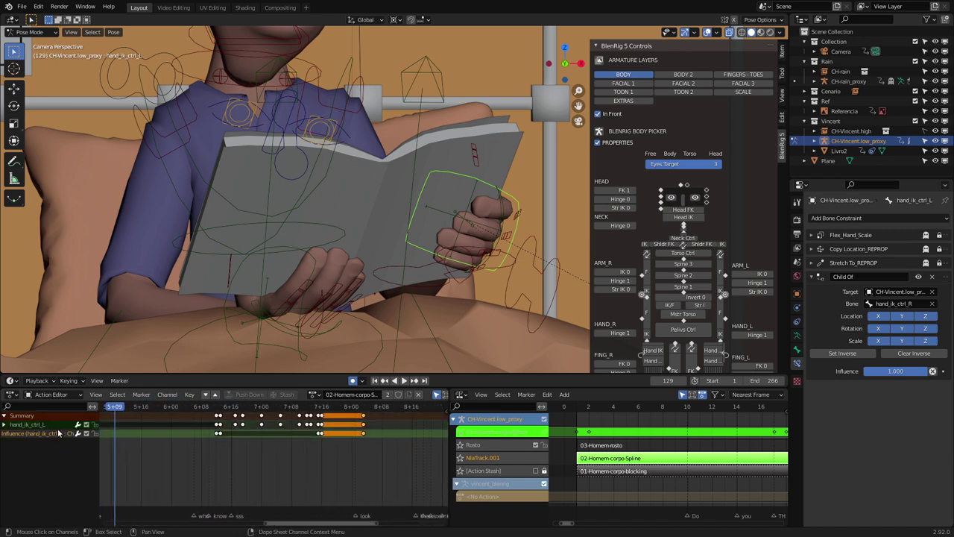
Play to frame 183 and replace the Influence keyframe at 1.000
key(space)
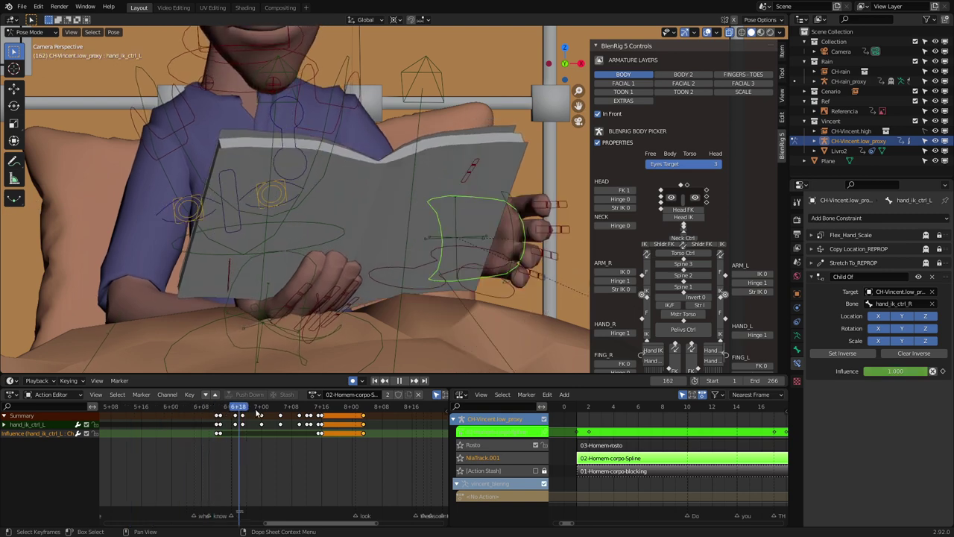
mouse_move(247, 411)
mouse_down()
mouse_move(221, 414)
mouse_move(314, 414)
mouse_up()
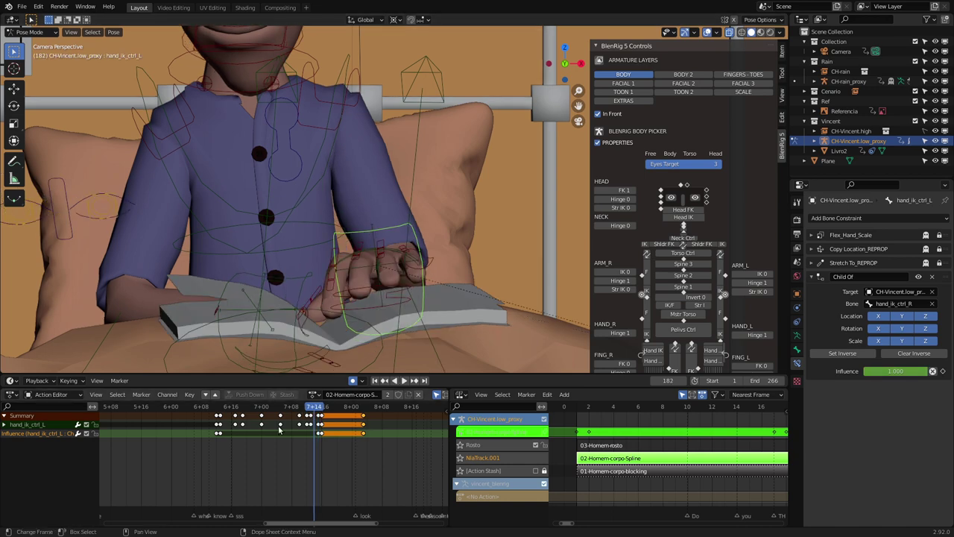
key(Right)
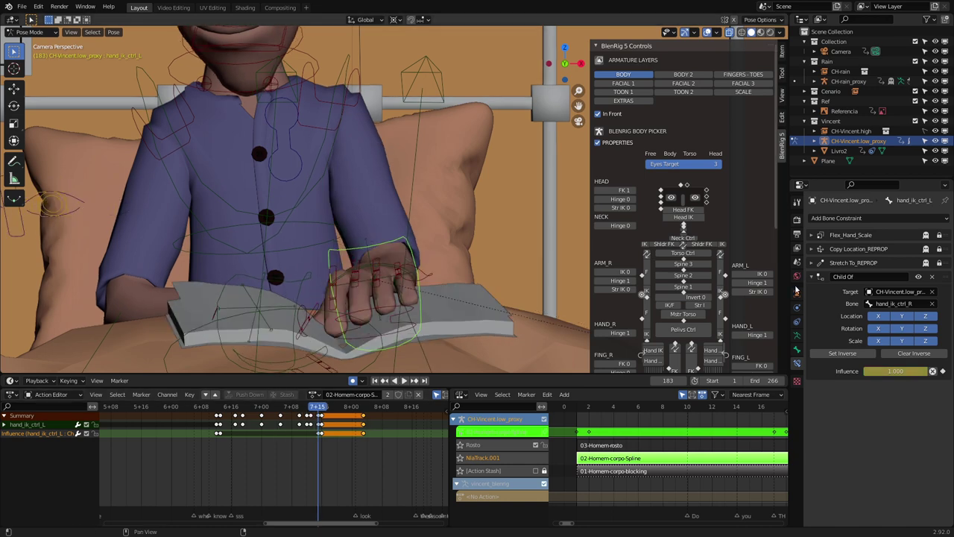
right_click(895, 373)
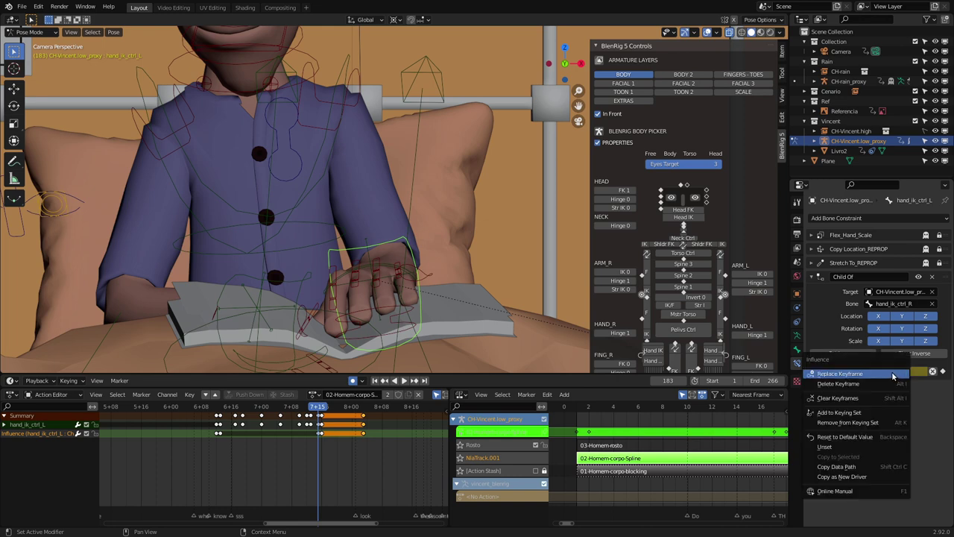
click(830, 398)
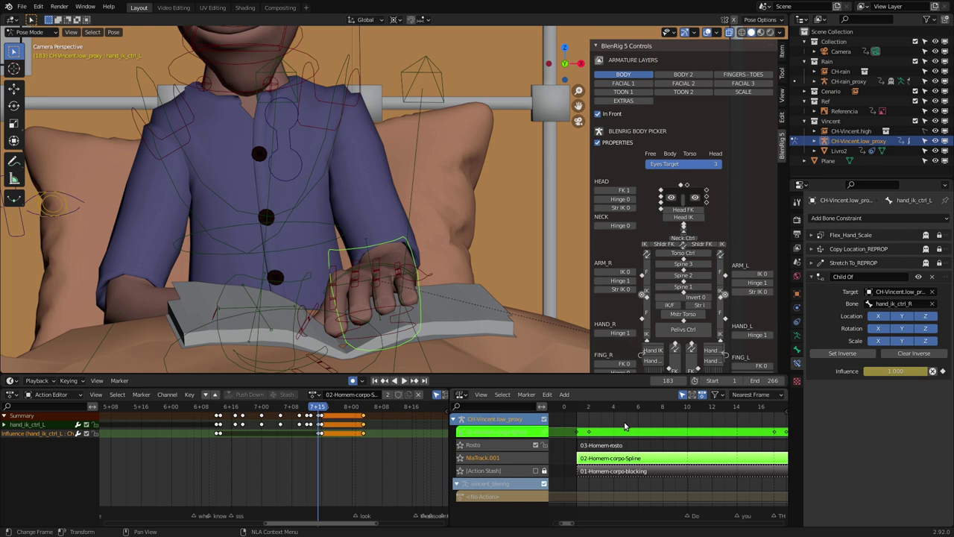
Step to frame 184 and play past the hand release through to frame 224
key(Right)
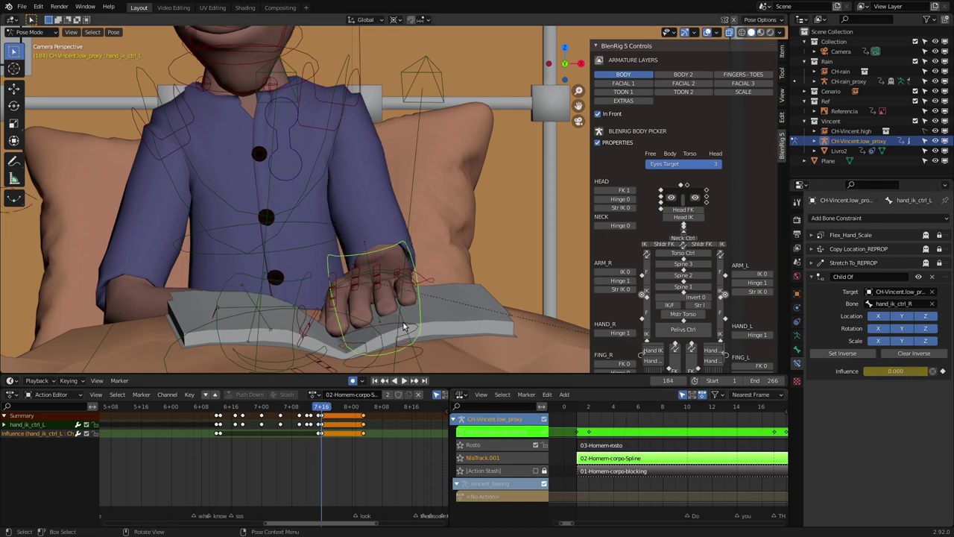
key(space)
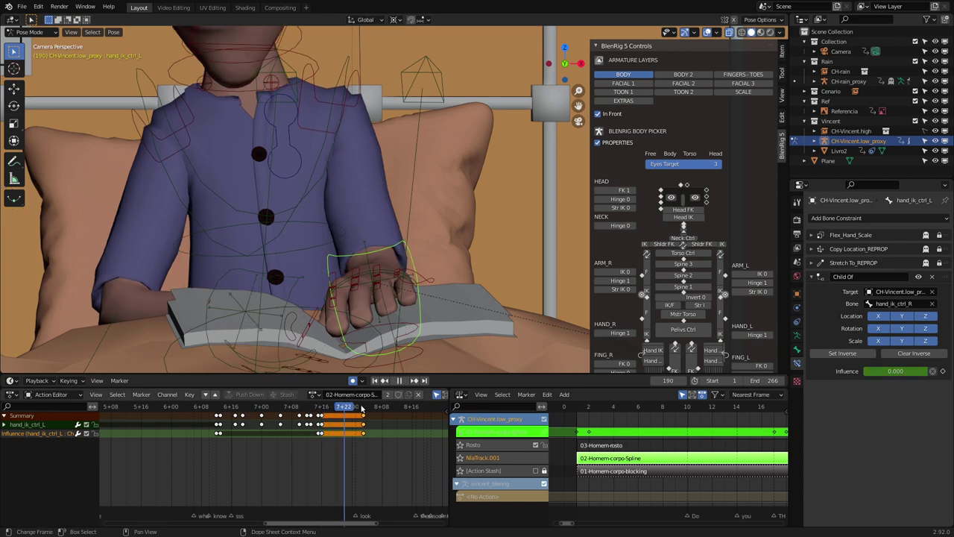
key(space)
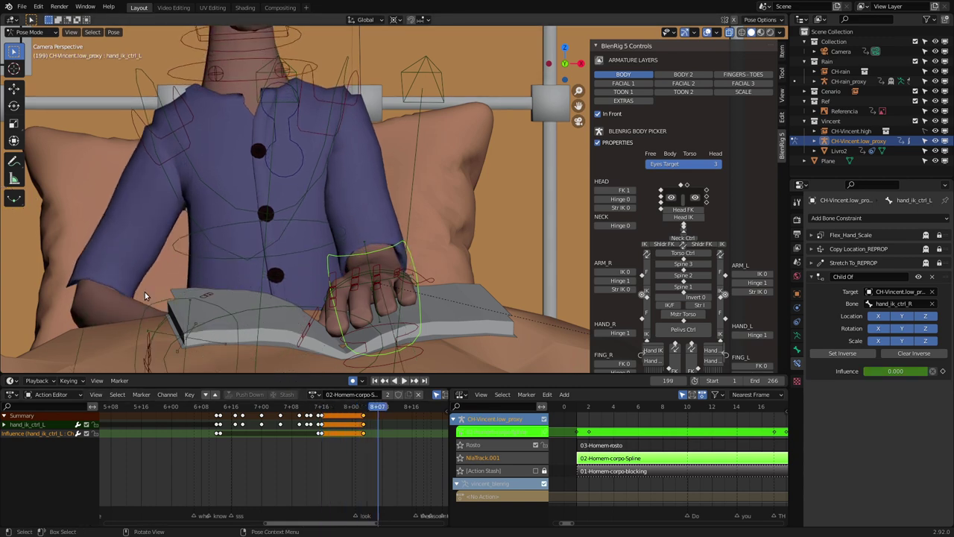
drag(380, 406, 469, 406)
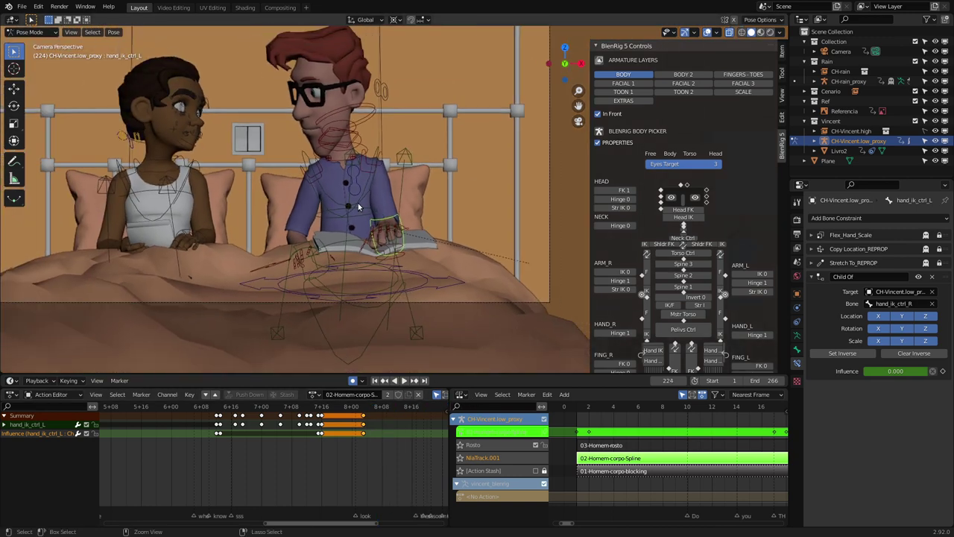
Frame the two characters larger and show the Output properties (1920×1080, 50%, 24 fps)
scroll(353, 223, down, 1)
scroll(353, 223, up, 1)
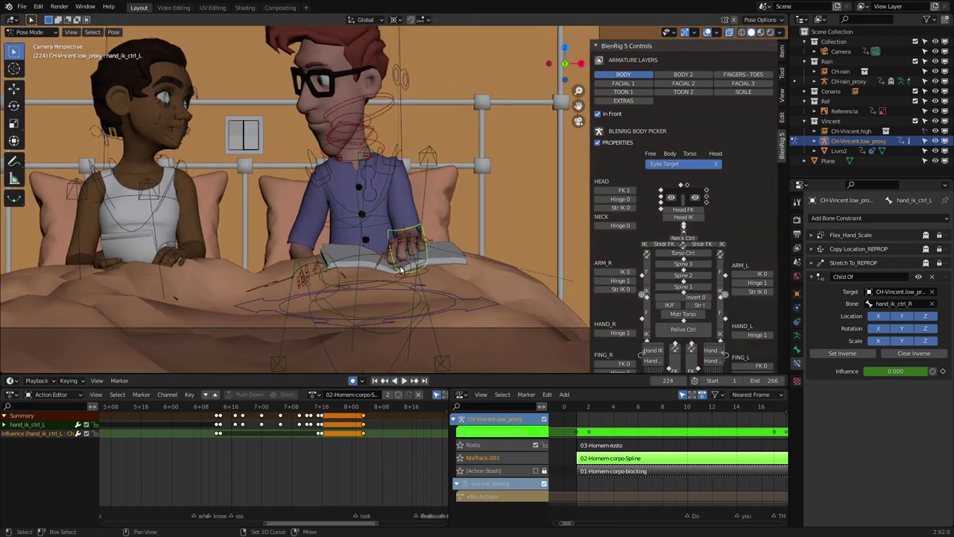
shift+middle_drag(257, 188, 302, 219)
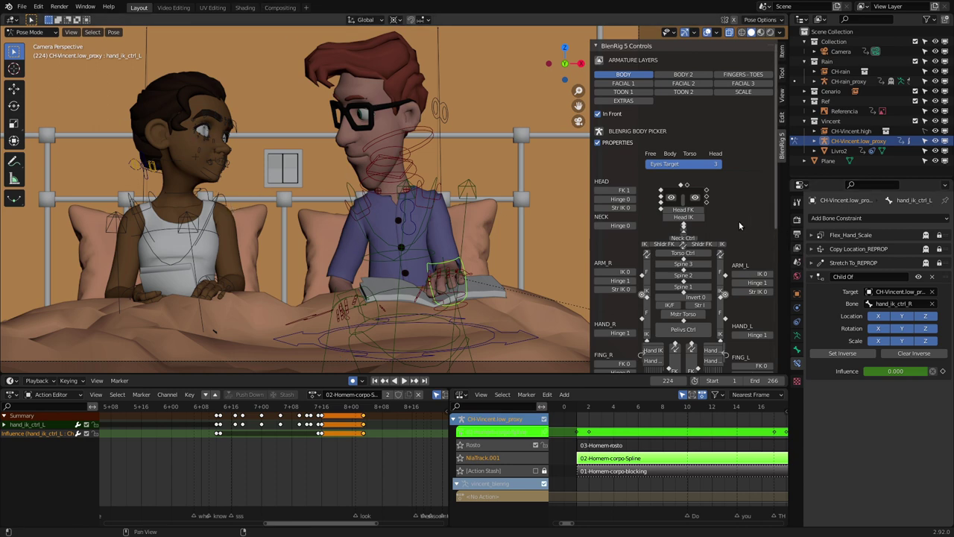
click(797, 234)
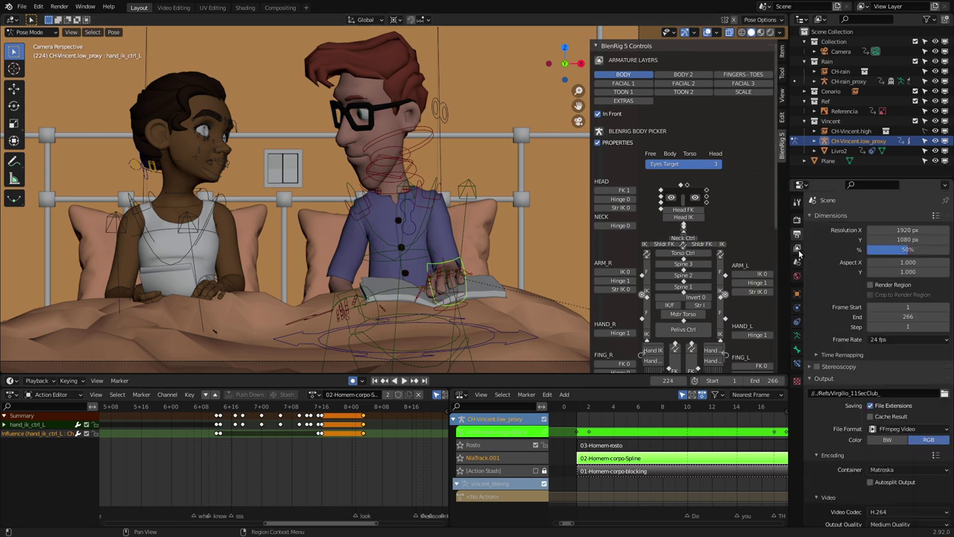
Review the view layer render passes and zoom the camera view back in slightly
click(798, 249)
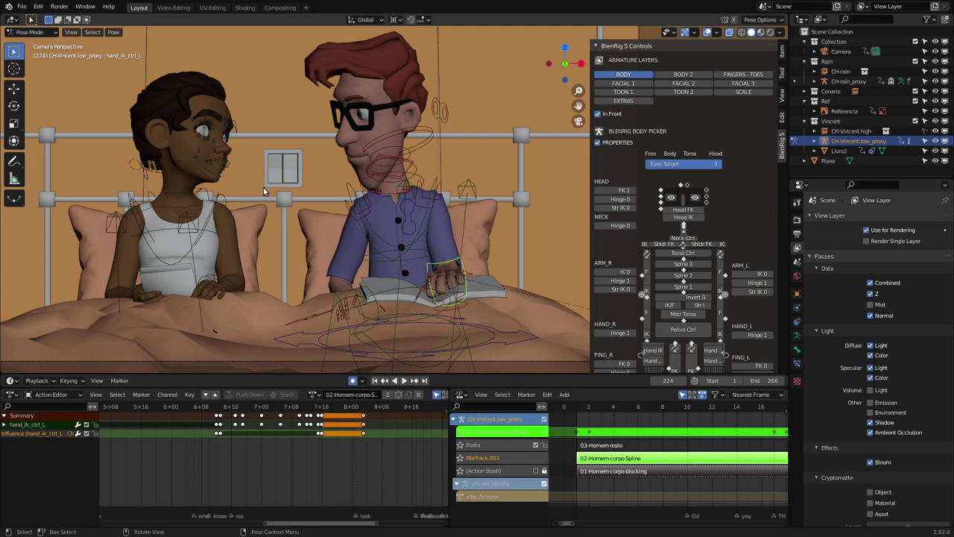
scroll(276, 170, down, 2)
scroll(258, 172, down, 3)
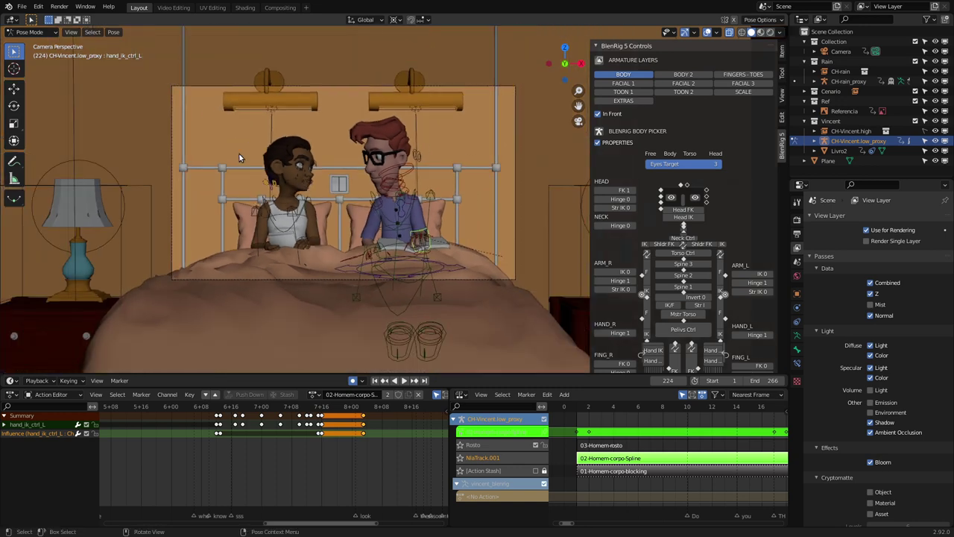
mouse_move(240, 154)
ctrl+middle_down()
mouse_move(273, 184)
mouse_move(296, 179)
mouse_move(301, 136)
mouse_move(286, 153)
ctrl+middle_up()
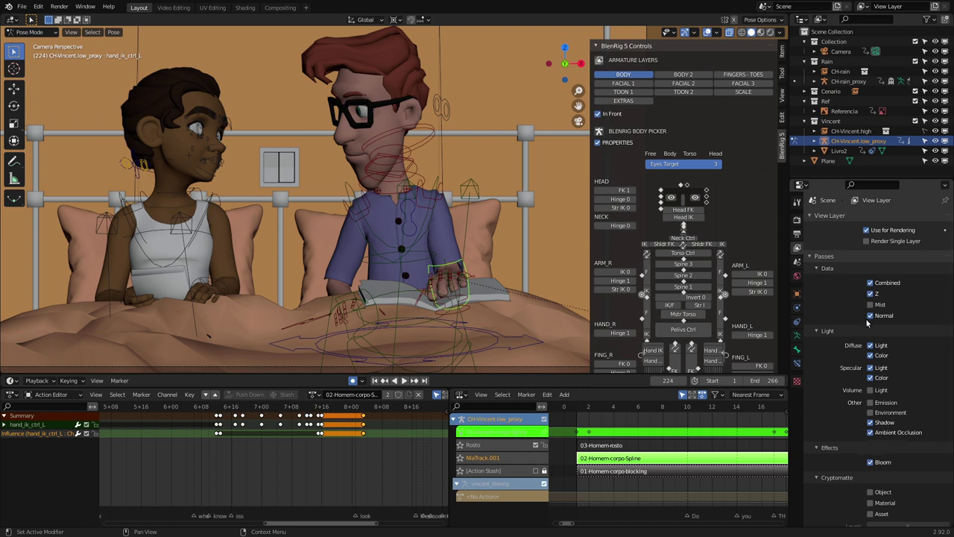
In Eevee render settings, enable Bloom, toggle SSR refraction, and review Shadows and Simplify
click(797, 220)
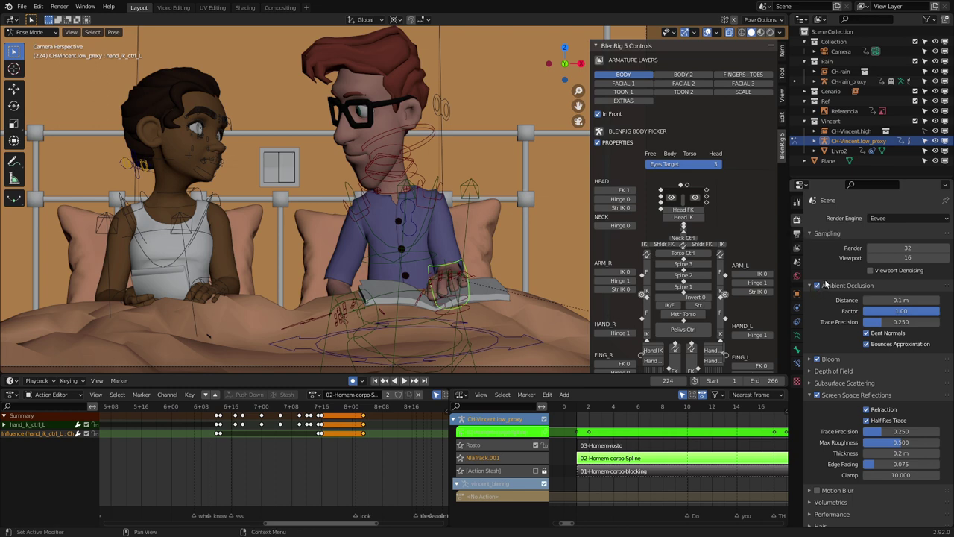
click(817, 359)
click(866, 409)
scroll(833, 358, down, 2)
scroll(833, 320, down, 2)
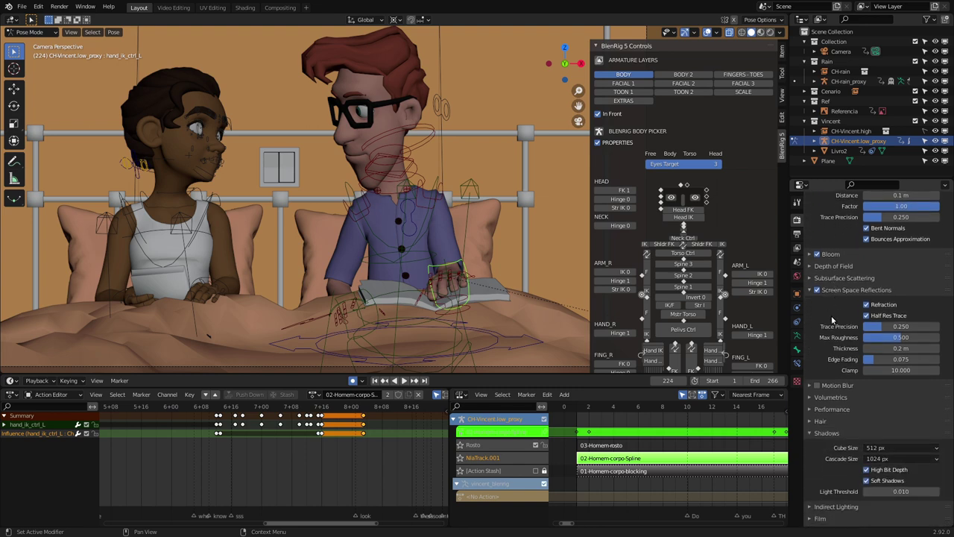
scroll(838, 395, down, 3)
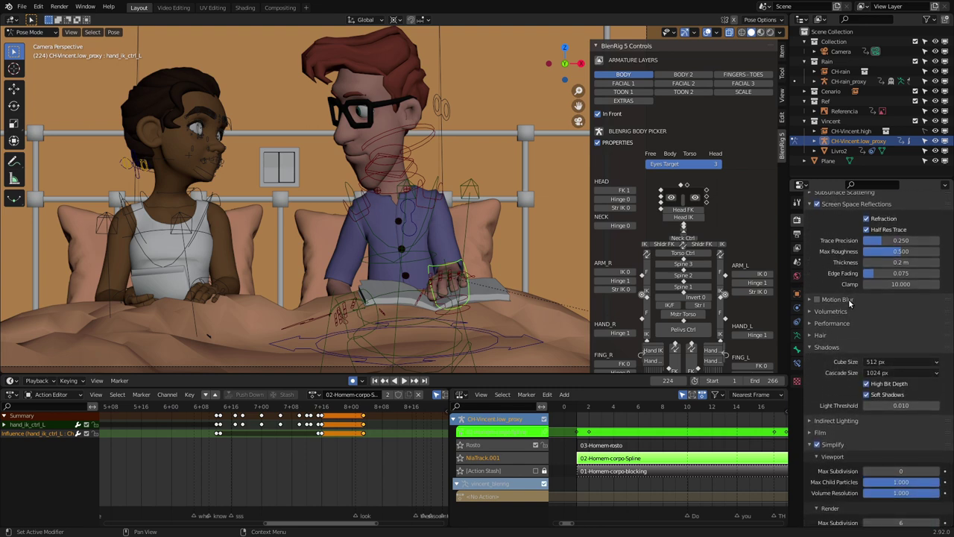
scroll(849, 302, down, 2)
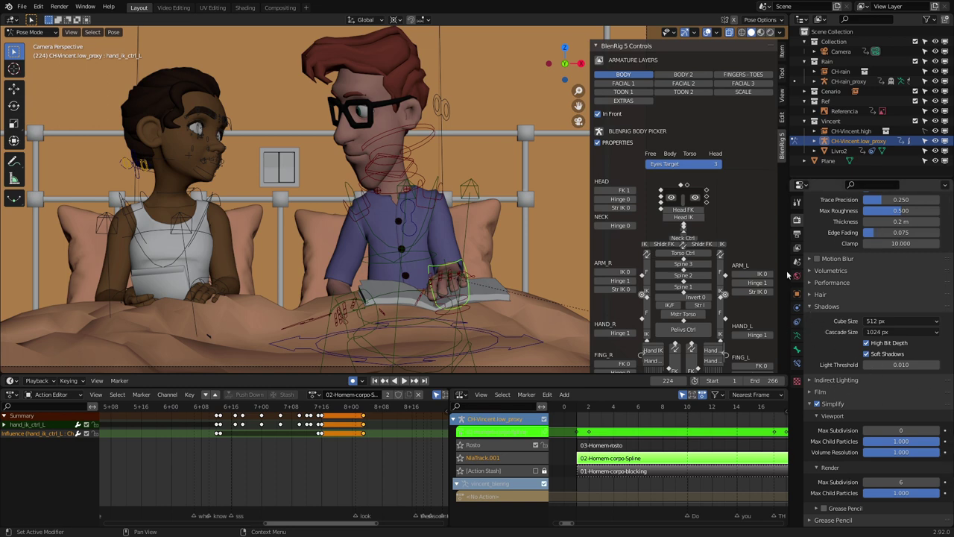
scroll(845, 231, up, 4)
scroll(845, 230, up, 4)
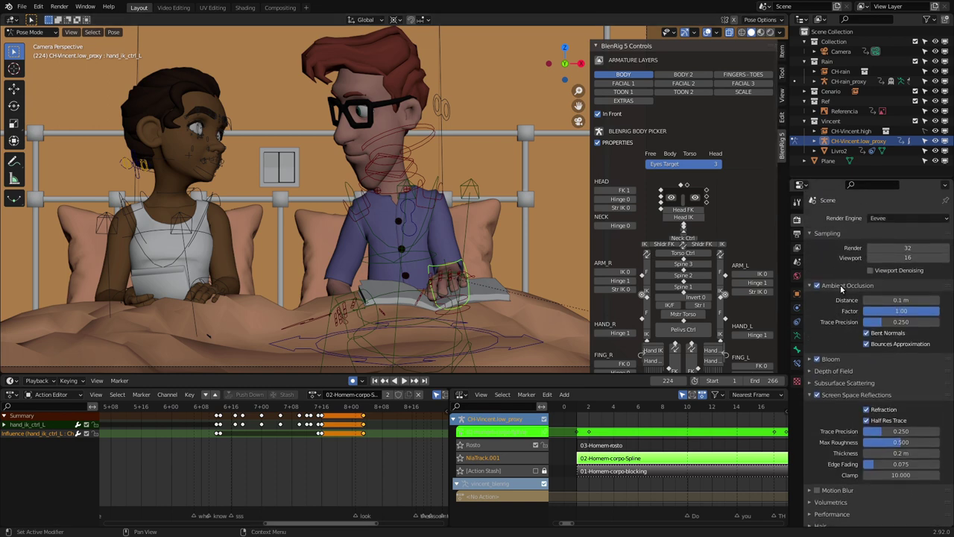
Switch to the Compositing workspace, shift the Render Layers node left and zoom out
click(277, 9)
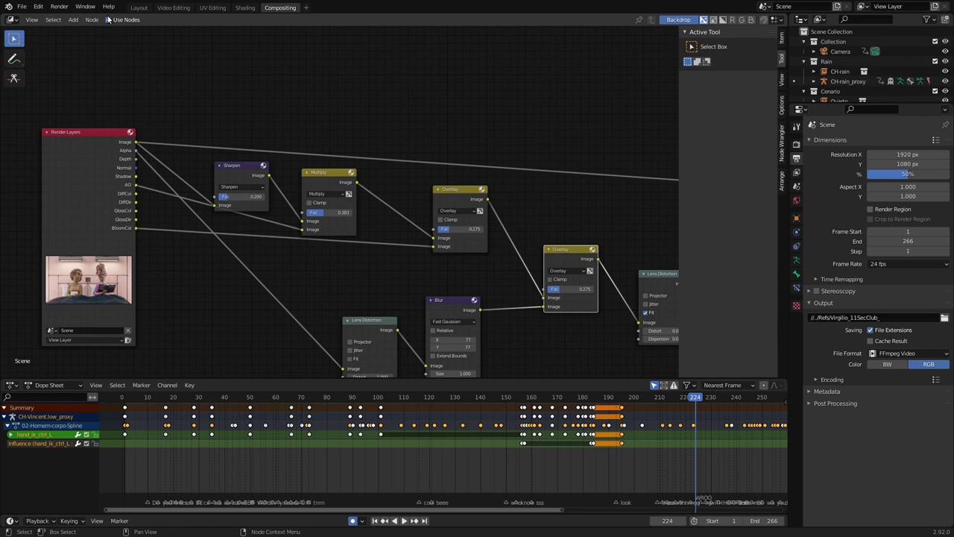
mouse_move(92, 136)
mouse_down()
mouse_move(103, 142)
mouse_move(92, 138)
mouse_up()
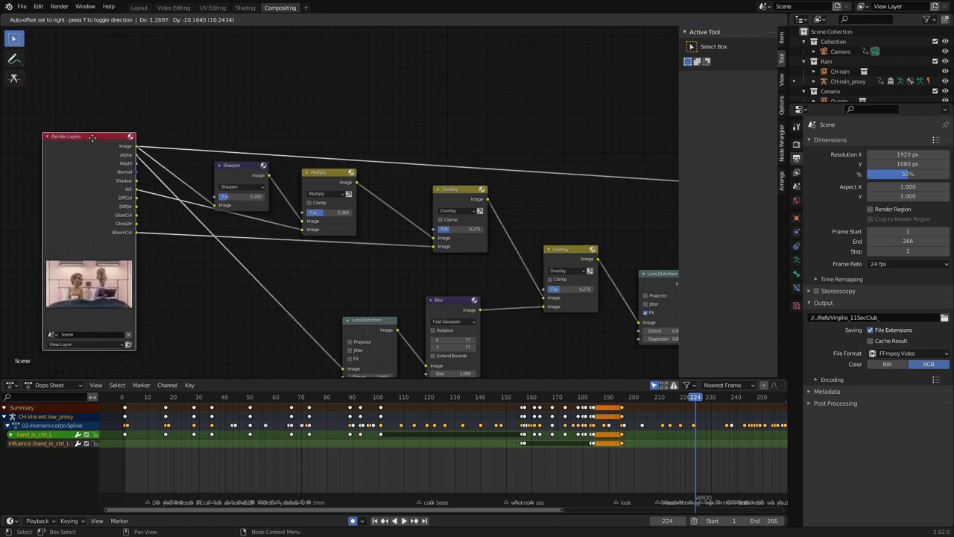
drag(92, 137, 81, 119)
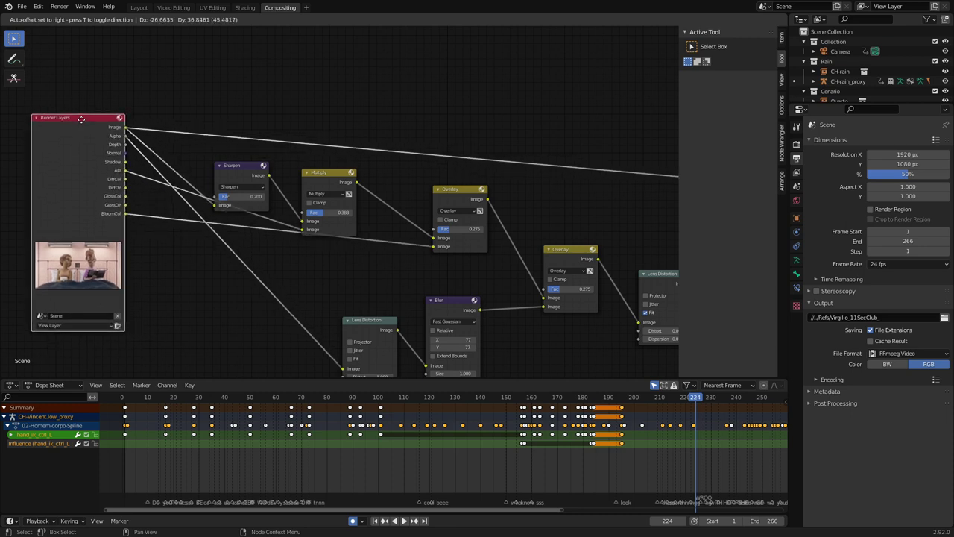
scroll(67, 155, up, 1)
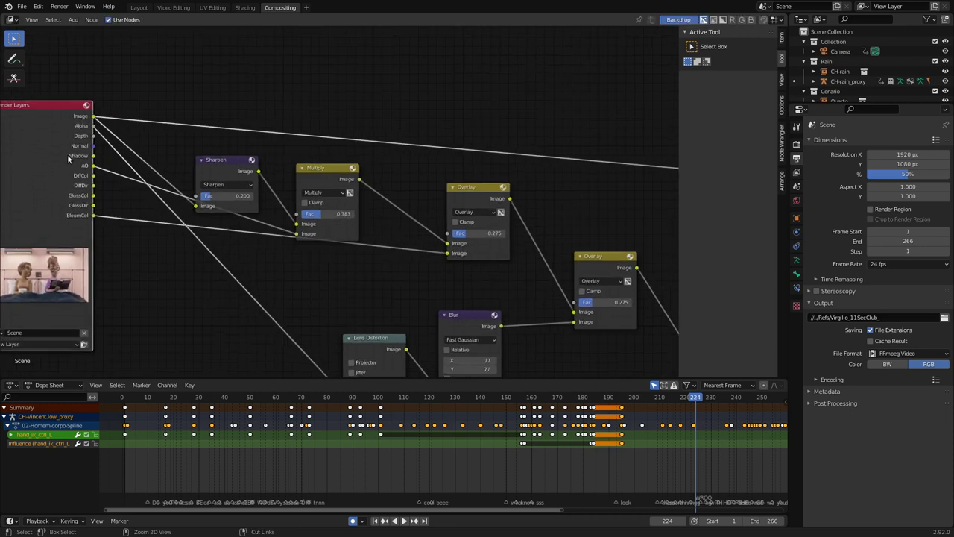
mouse_move(176, 152)
middle_down()
mouse_move(207, 185)
mouse_move(110, 145)
middle_up()
scroll(207, 185, down, 2)
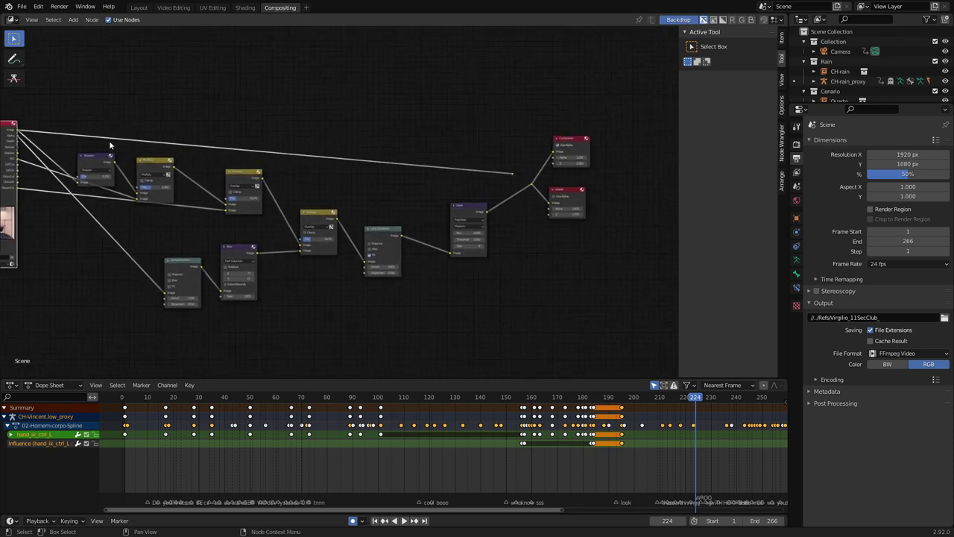
Select the Viewer node, inspect the render result window, then close it
click(565, 204)
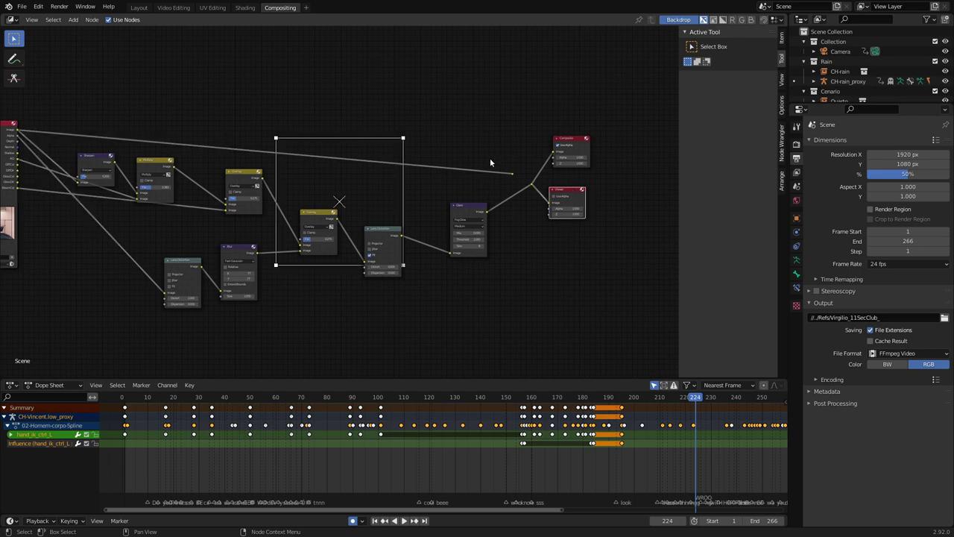
key(F11)
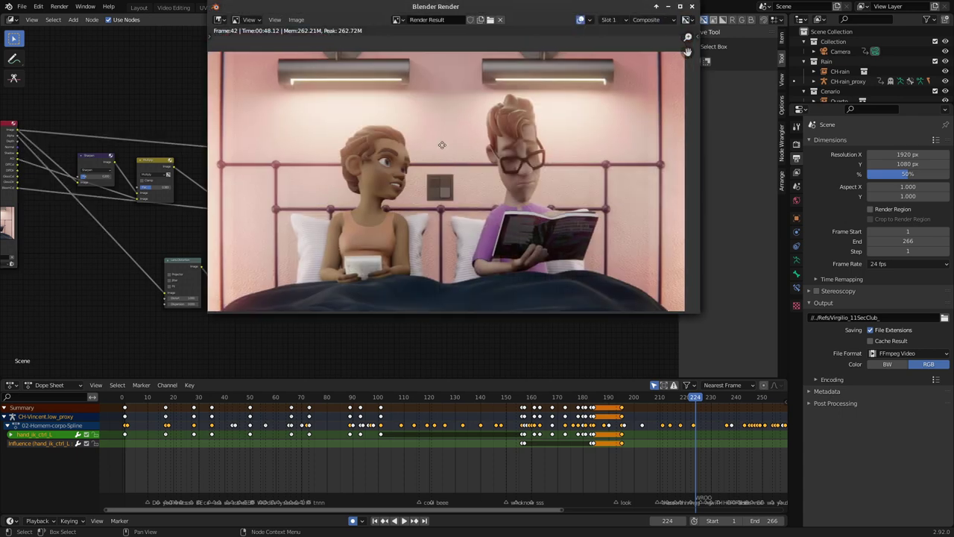
middle_drag(438, 115, 455, 92)
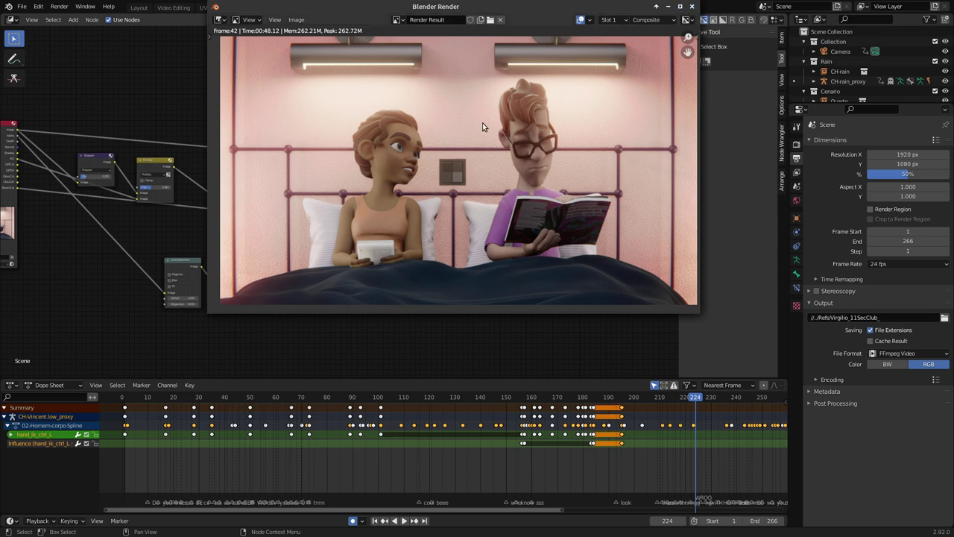
click(692, 6)
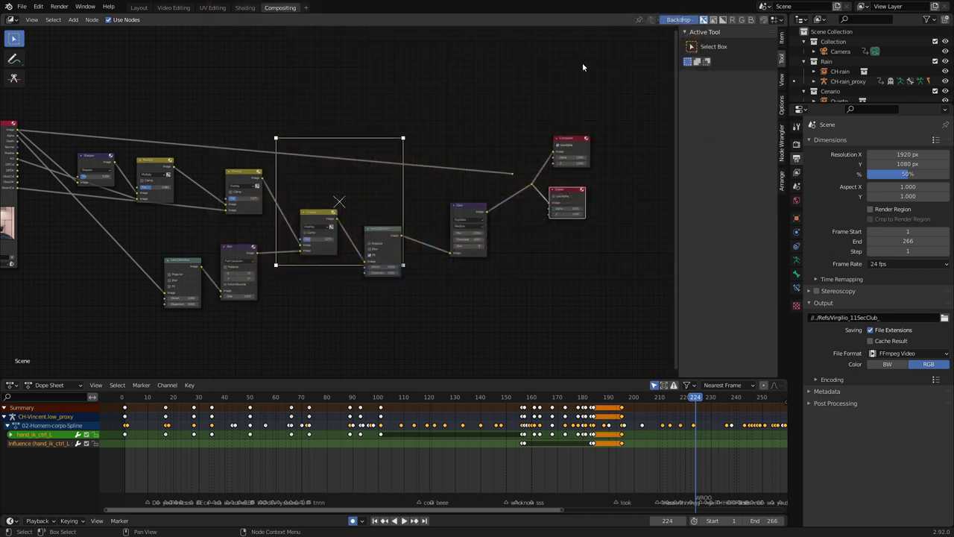
scroll(493, 136, up, 2)
scroll(493, 135, up, 1)
Link a node to the Viewer for a backdrop preview and add a Reroute point
drag(571, 165, 618, 203)
middle_drag(414, 161, 477, 192)
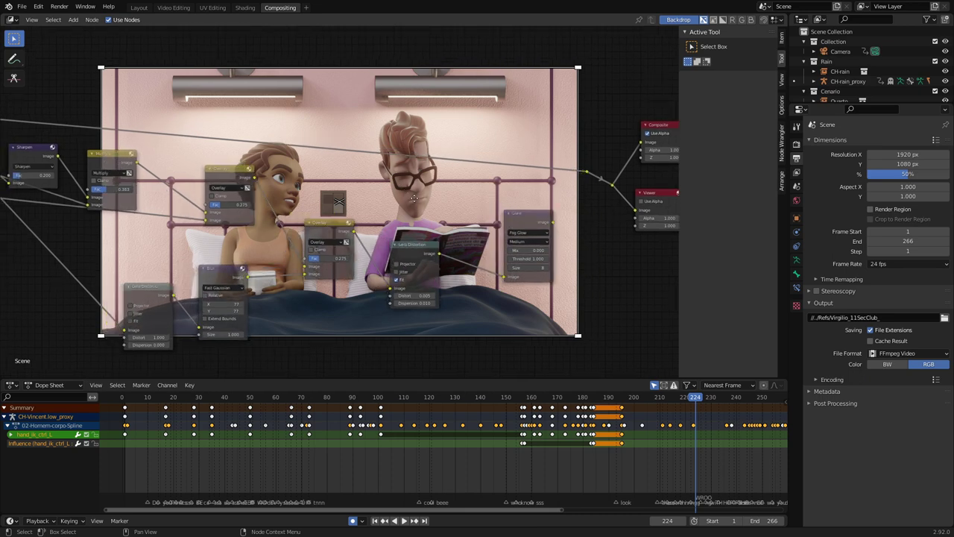
mouse_move(632, 195)
mouse_down()
mouse_move(608, 168)
mouse_move(628, 191)
mouse_up()
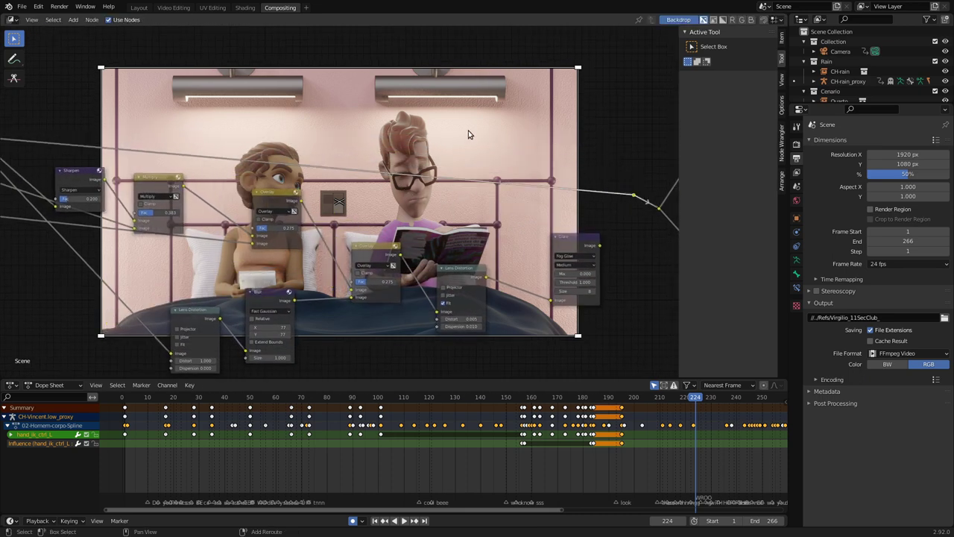
key(shift+a)
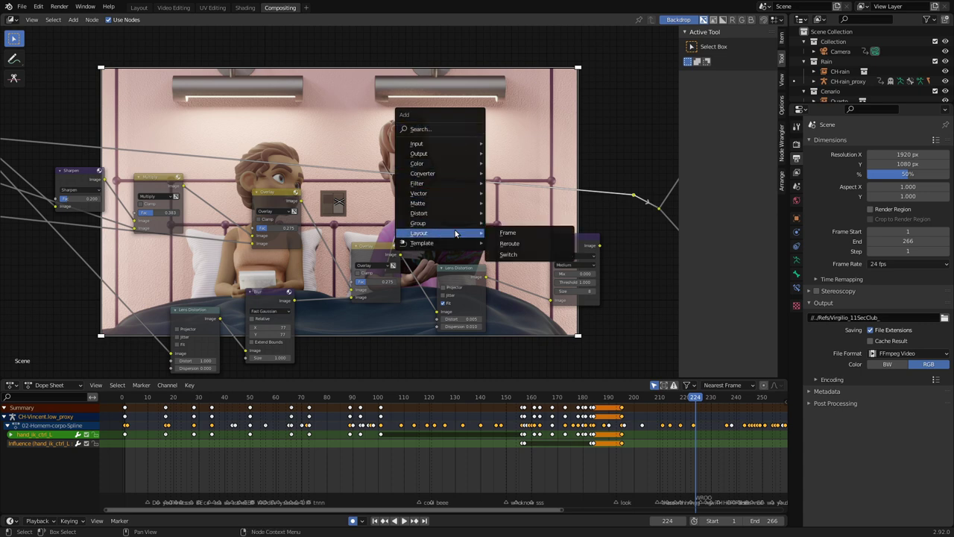
click(528, 245)
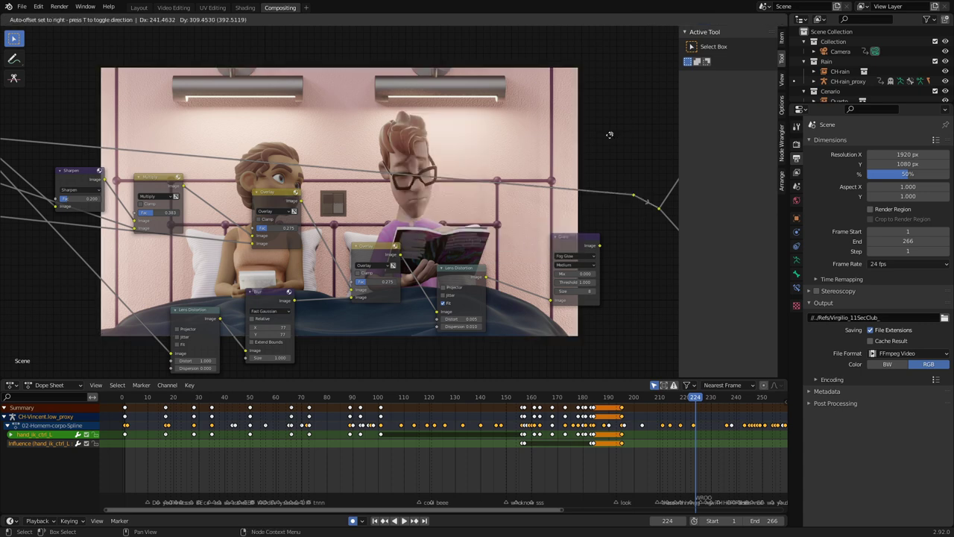
click(573, 176)
key(Home)
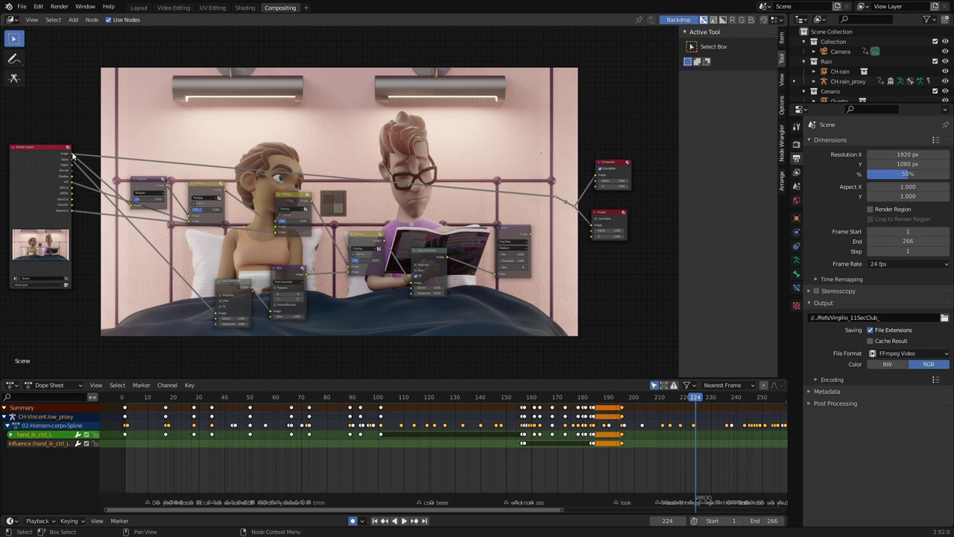
Attempt a link from Render Layers toward Composite, then cancel the unfinished link
drag(72, 155, 576, 172)
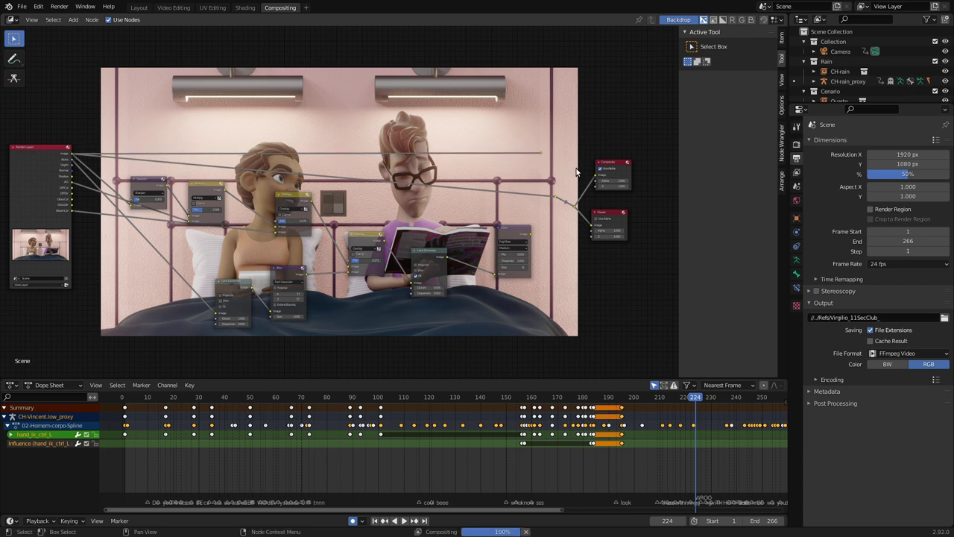
scroll(575, 172, up, 1)
middle_drag(576, 171, 485, 154)
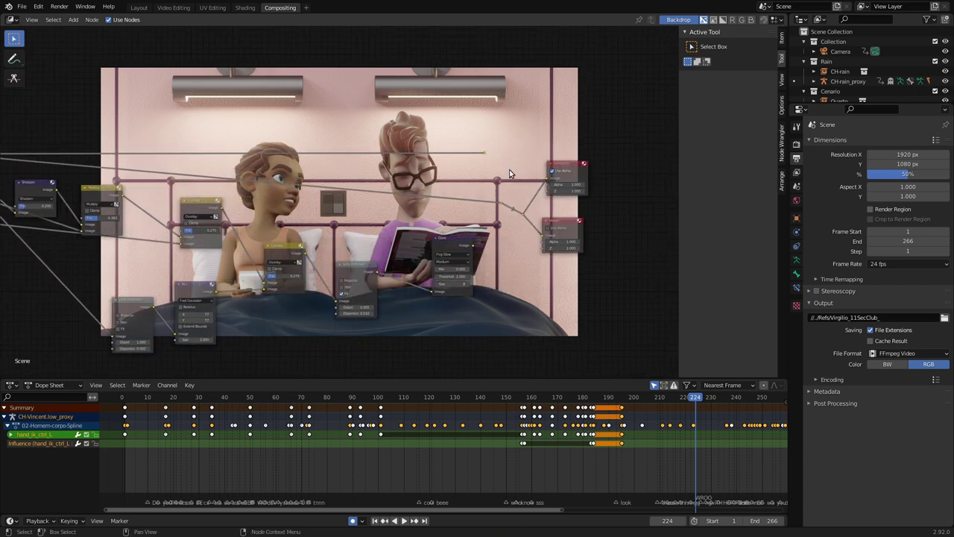
drag(485, 156, 525, 177)
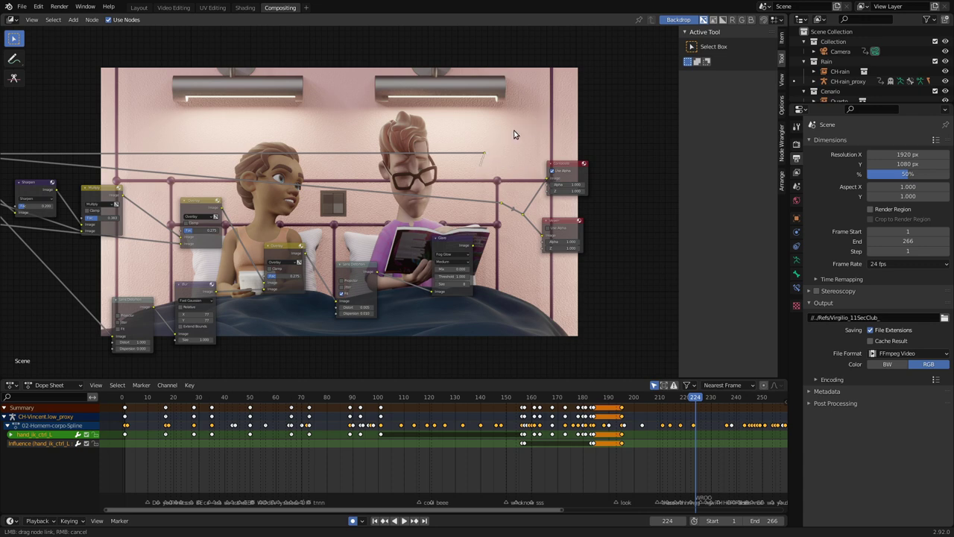
drag(548, 112, 482, 149)
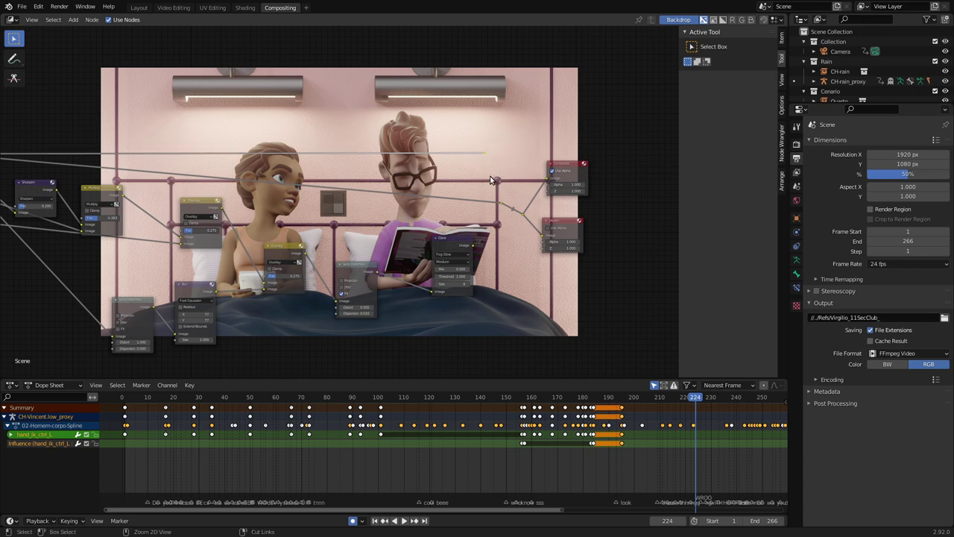
scroll(485, 161, up, 1)
scroll(507, 149, up, 1)
scroll(524, 156, up, 1)
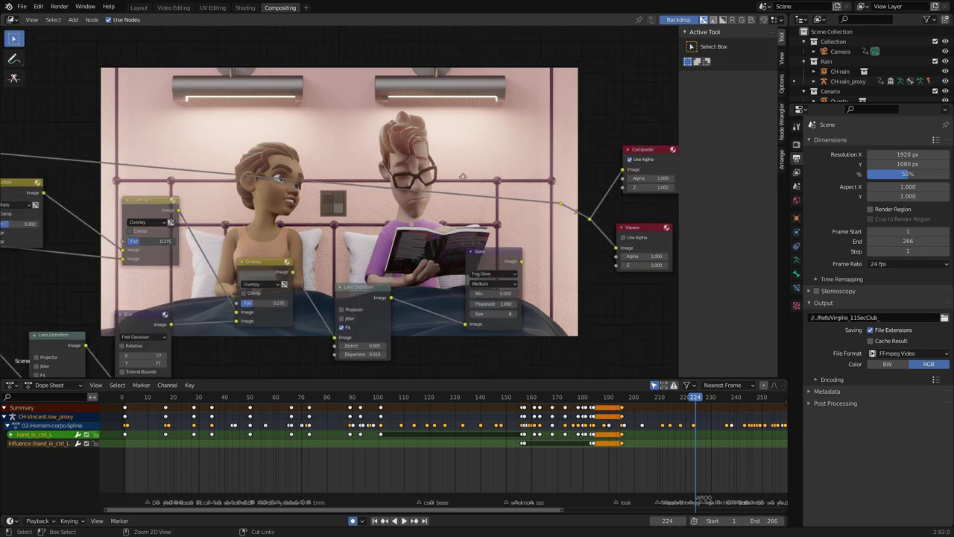
scroll(521, 179, up, 1)
Reposition the reroute and Render Layers nodes to bring Glare, Composite and Viewer into view
drag(582, 202, 554, 200)
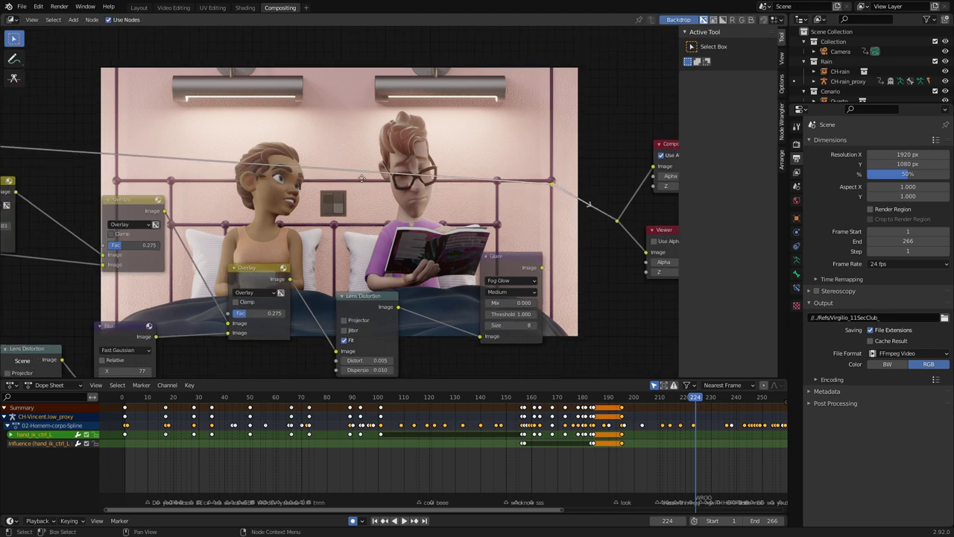
middle_drag(35, 180, 349, 182)
middle_drag(110, 144, 215, 168)
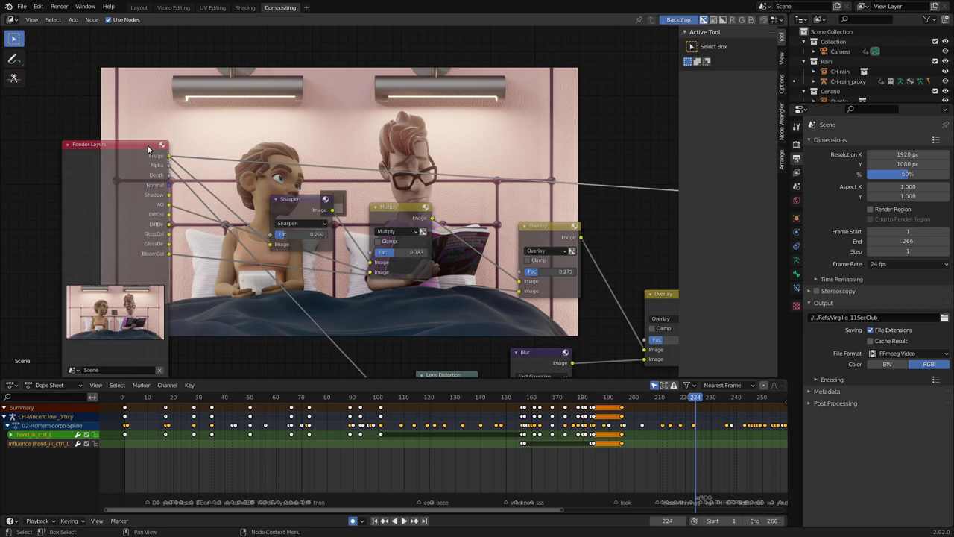
drag(148, 146, 112, 133)
middle_drag(190, 142, 52, 120)
middle_drag(358, 164, 217, 149)
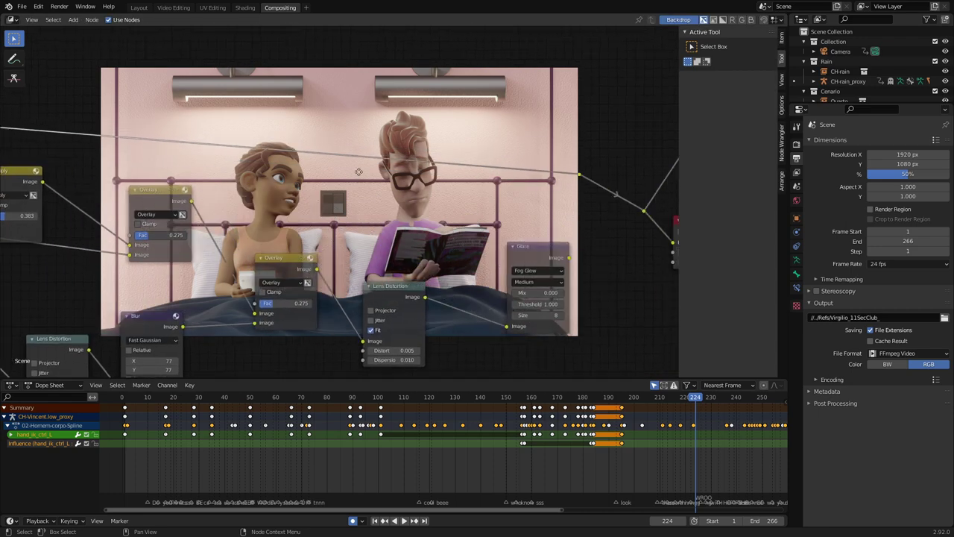
middle_drag(477, 194, 361, 159)
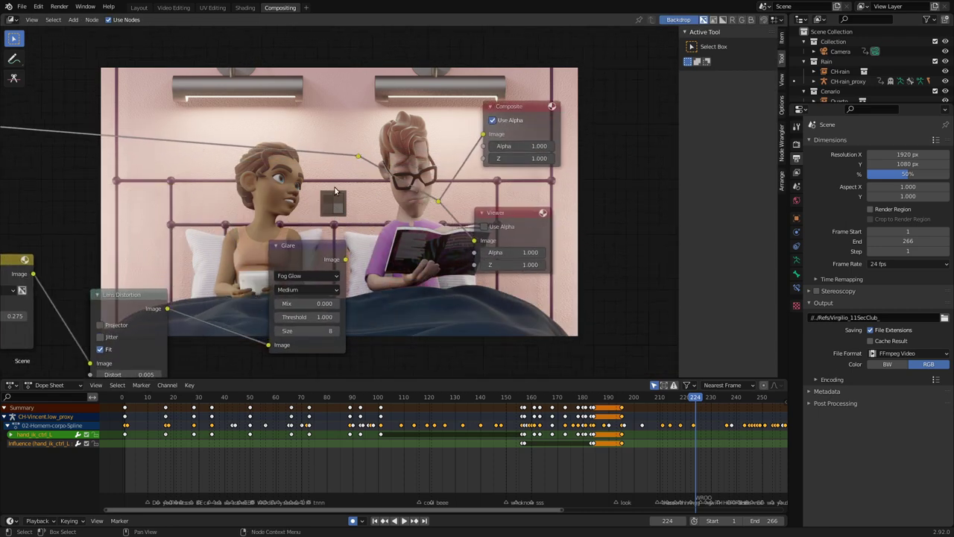
middle_drag(294, 234, 305, 237)
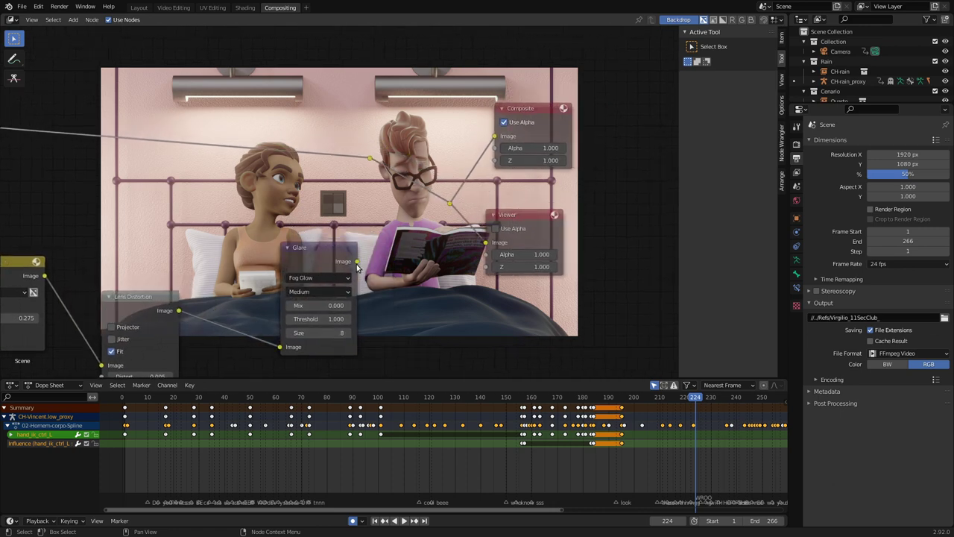
Connect the Glare output to the Composite and Viewer nodes
drag(358, 263, 436, 220)
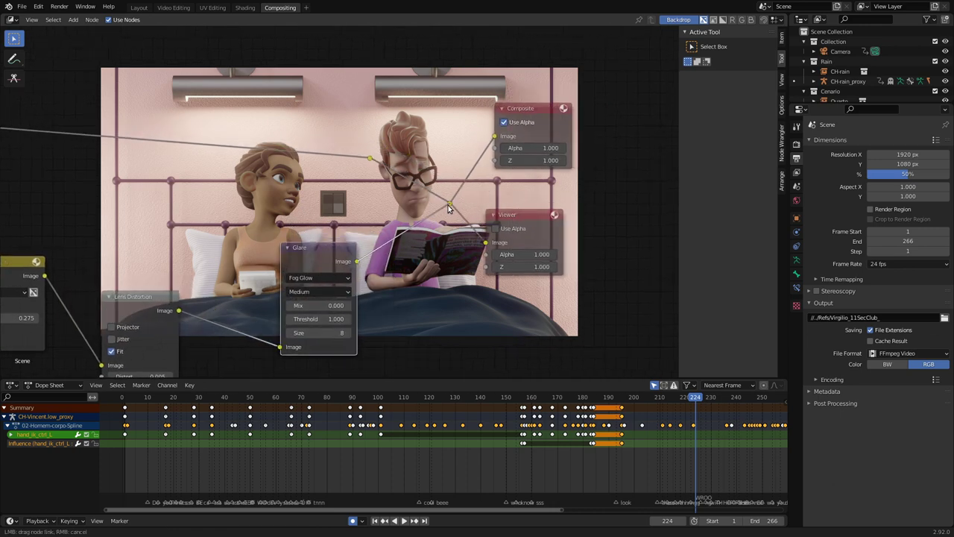
drag(436, 211, 393, 215)
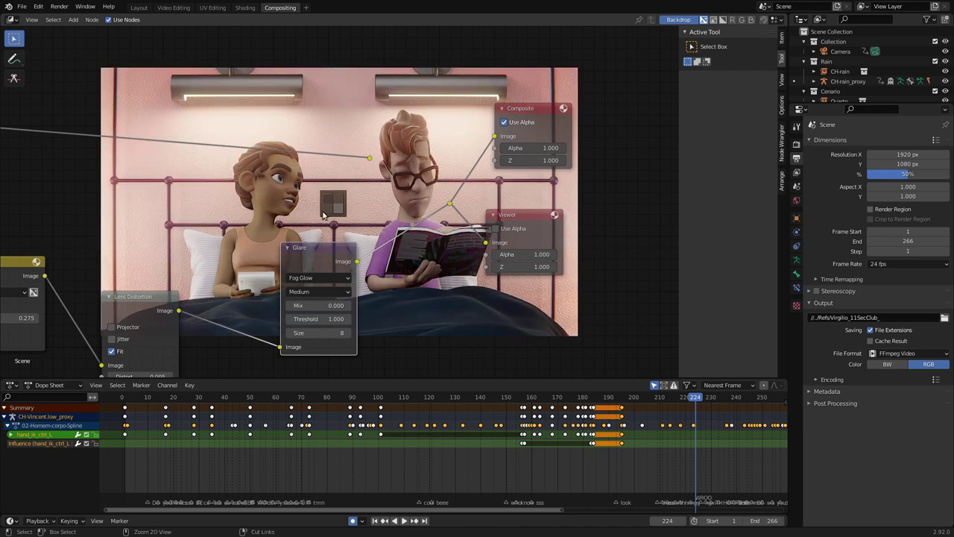
scroll(332, 212, up, 1)
scroll(324, 170, up, 1)
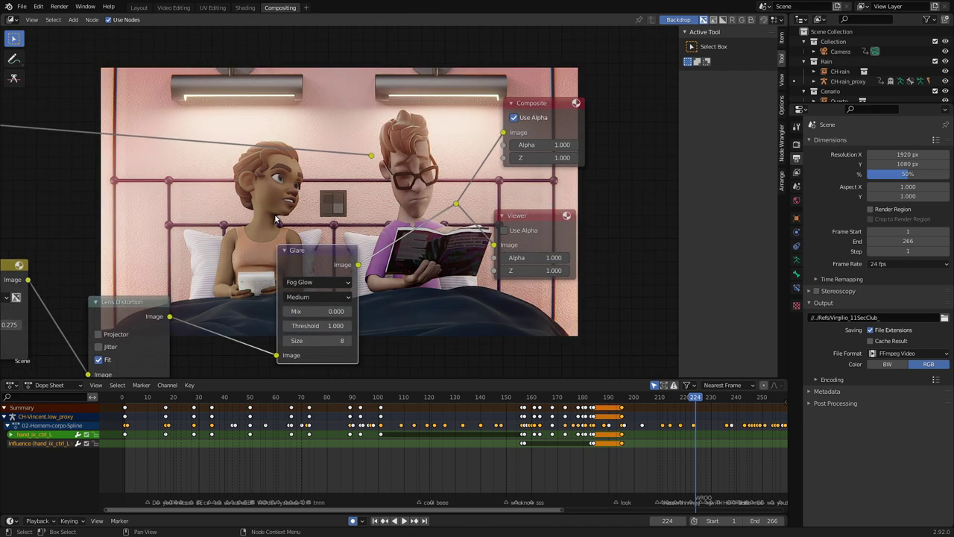
ctrl+scroll(280, 201, left, 5)
ctrl+scroll(425, 190, right, 4)
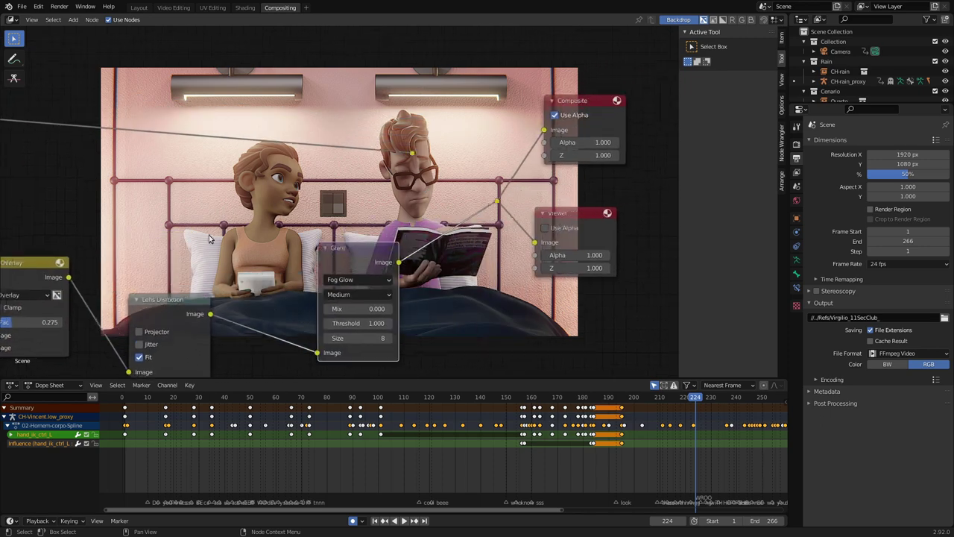
ctrl+scroll(350, 209, left, 2)
ctrl+scroll(281, 224, left, 3)
scroll(336, 183, down, 2)
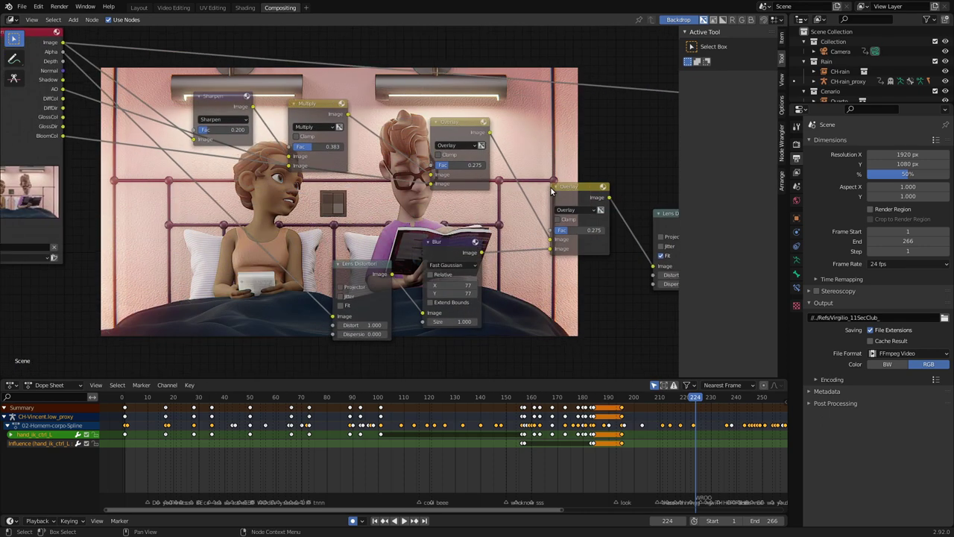
ctrl+scroll(298, 187, left, 10)
Reposition the Render Layers and Sharpen nodes, then mute the Sharpen node (Fac 0.200)
drag(172, 137, 98, 128)
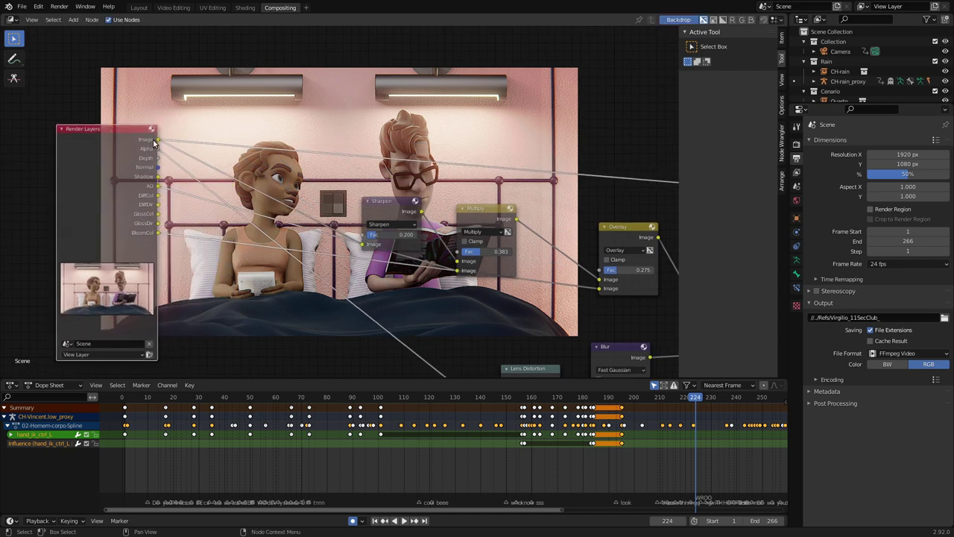
drag(391, 206, 355, 182)
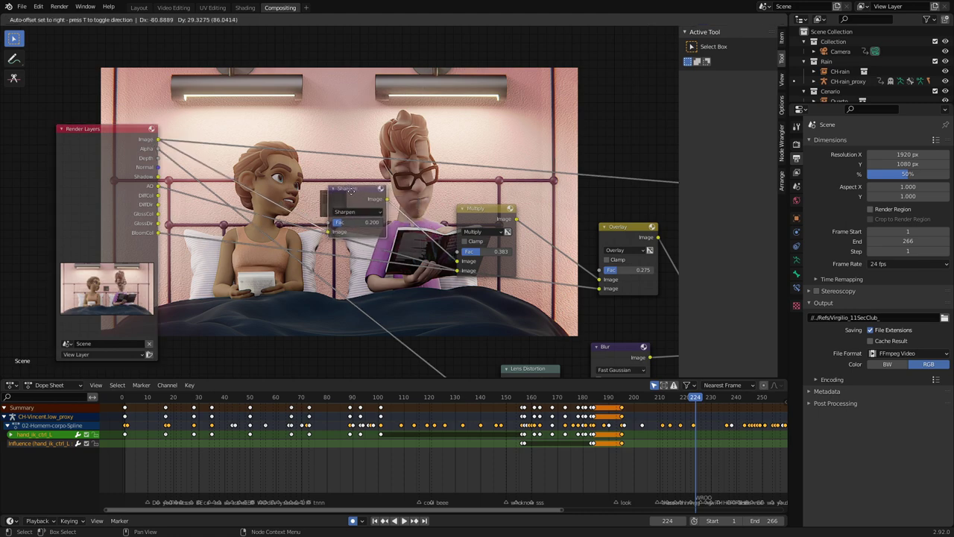
ctrl+middle_drag(355, 183, 331, 189)
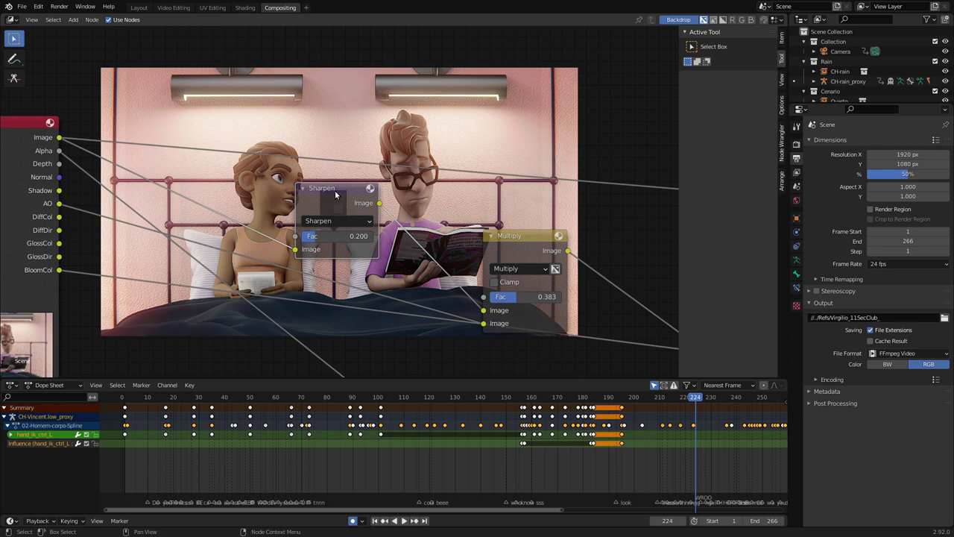
drag(330, 190, 332, 191)
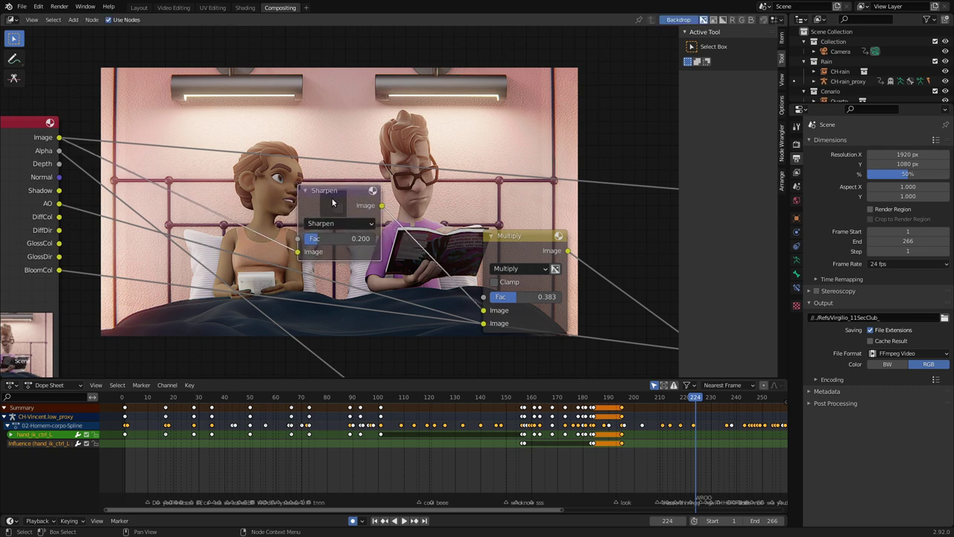
key(m)
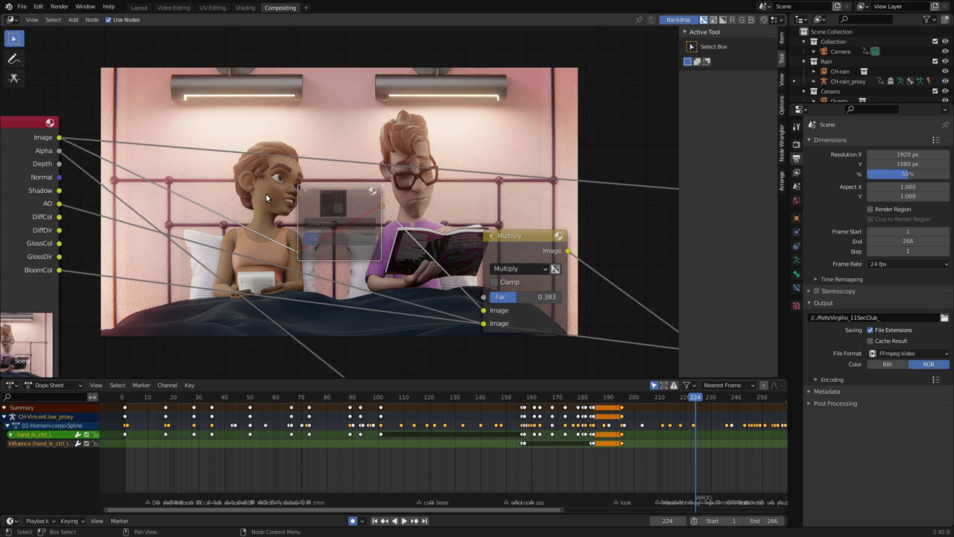
mouse_move(266, 193)
ctrl+middle_down()
mouse_move(272, 165)
mouse_move(270, 190)
ctrl+middle_up()
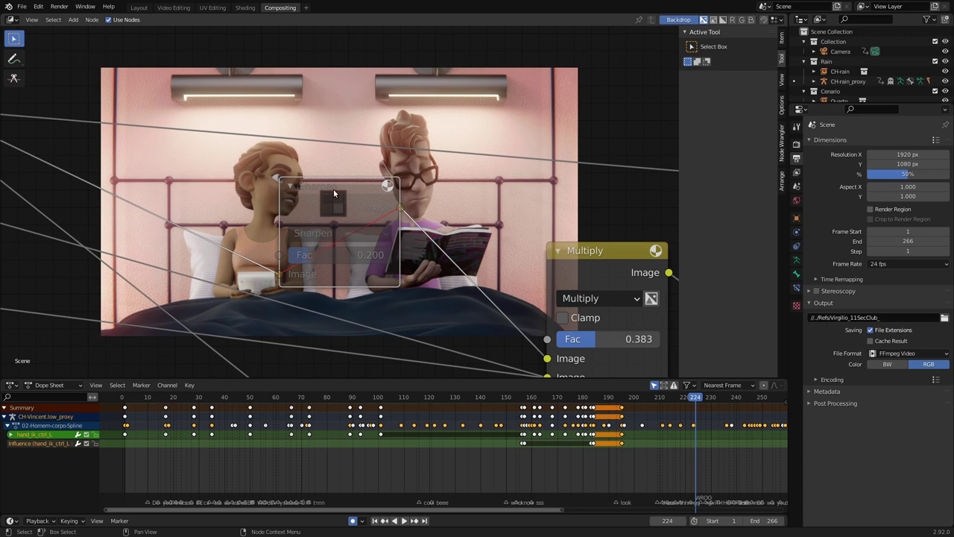
Drop the Sharpen node (Fac 0.200) into the link feeding Multiply, discarding an extra Soften node
drag(321, 186, 299, 195)
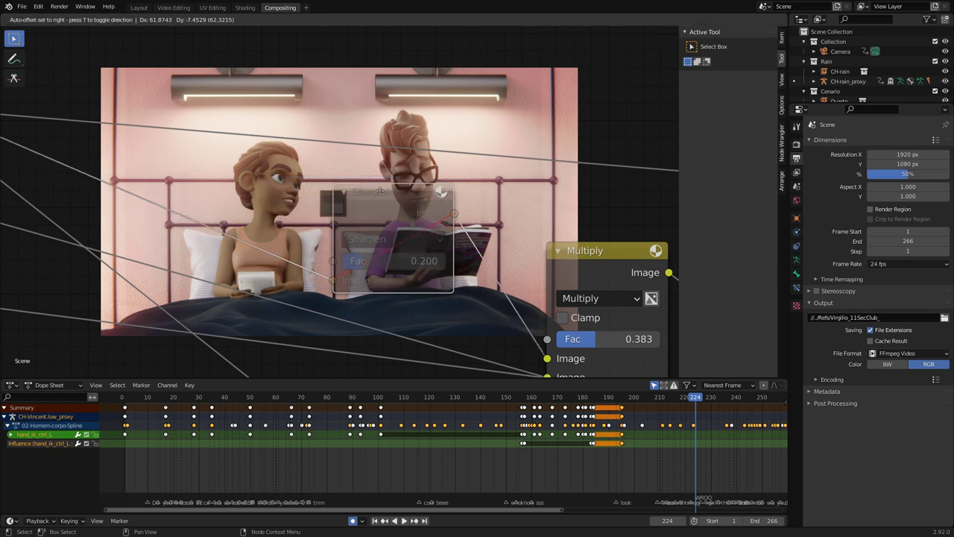
scroll(281, 148, up, 2)
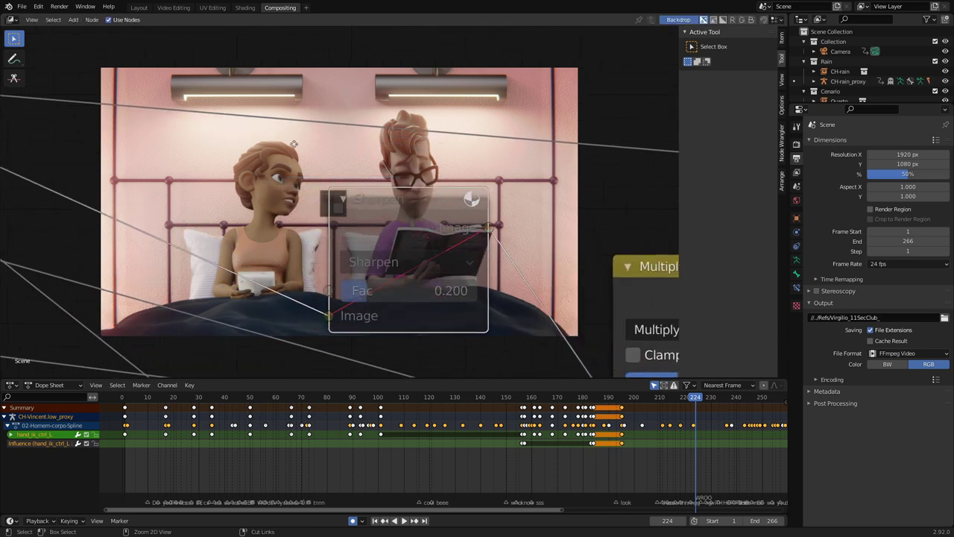
drag(385, 206, 305, 186)
key(shift+a)
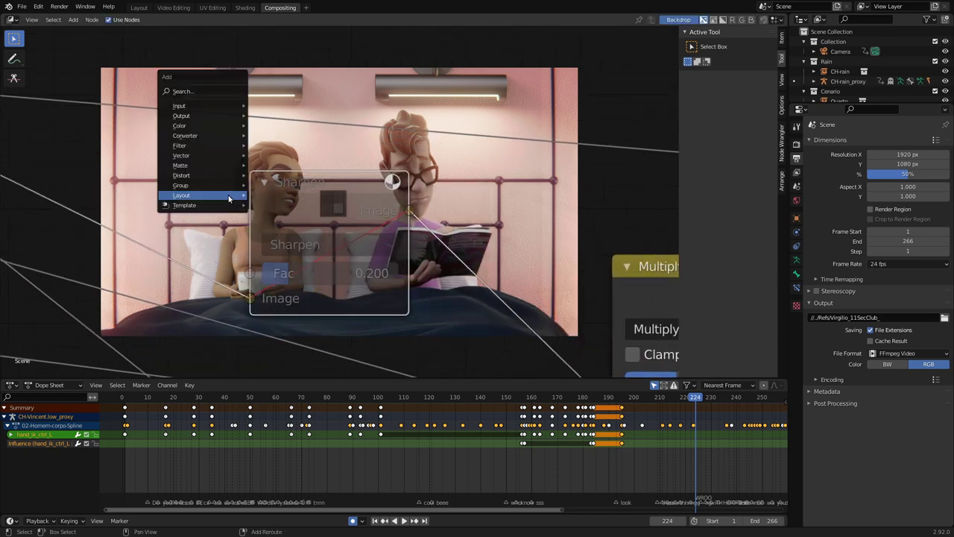
mouse_move(180, 145)
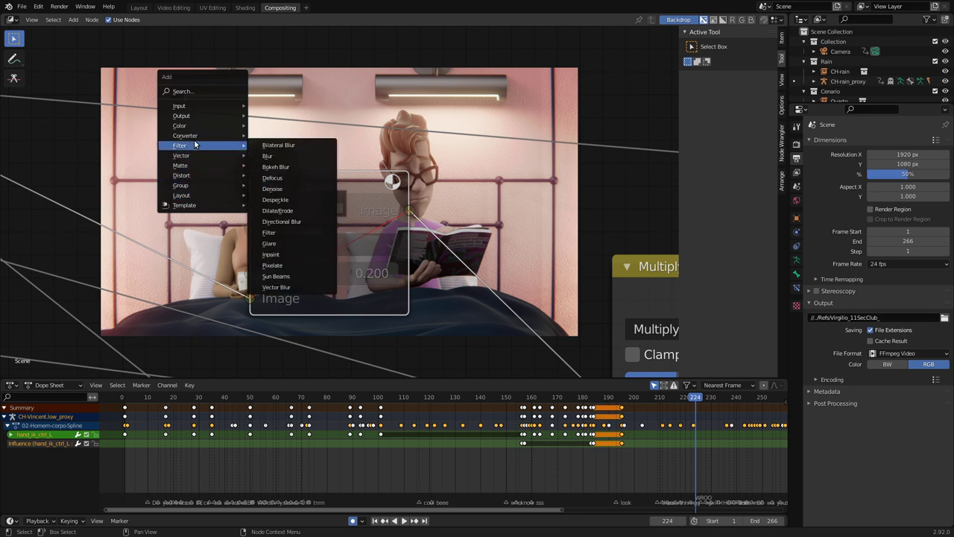
click(293, 235)
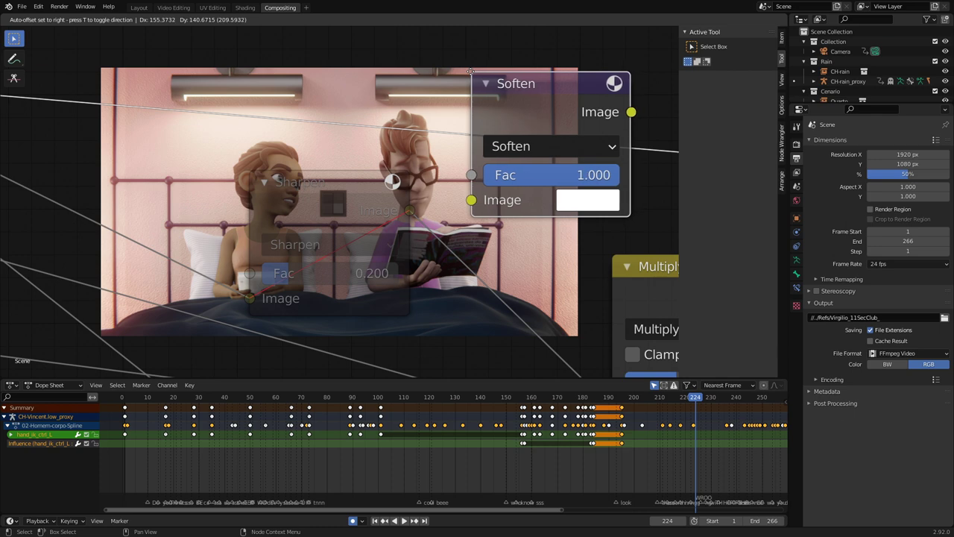
key(Escape)
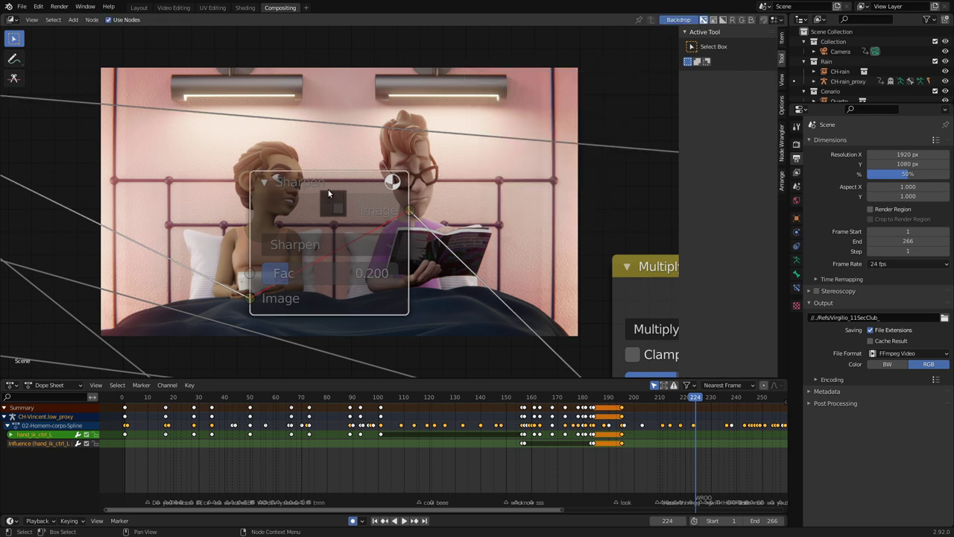
click(323, 192)
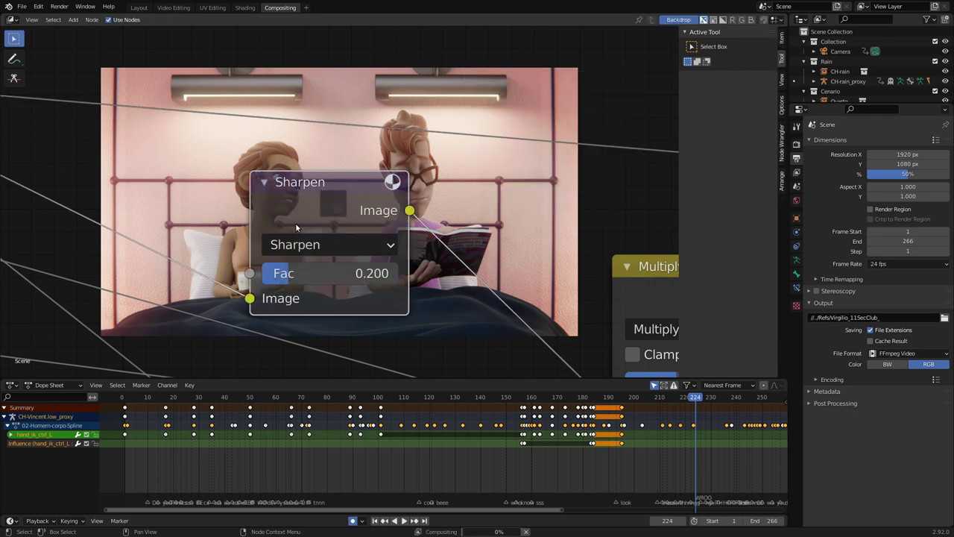
Switch the filter node to Soften and raise its Fac to 1.000
middle_drag(301, 205, 131, 212)
click(174, 247)
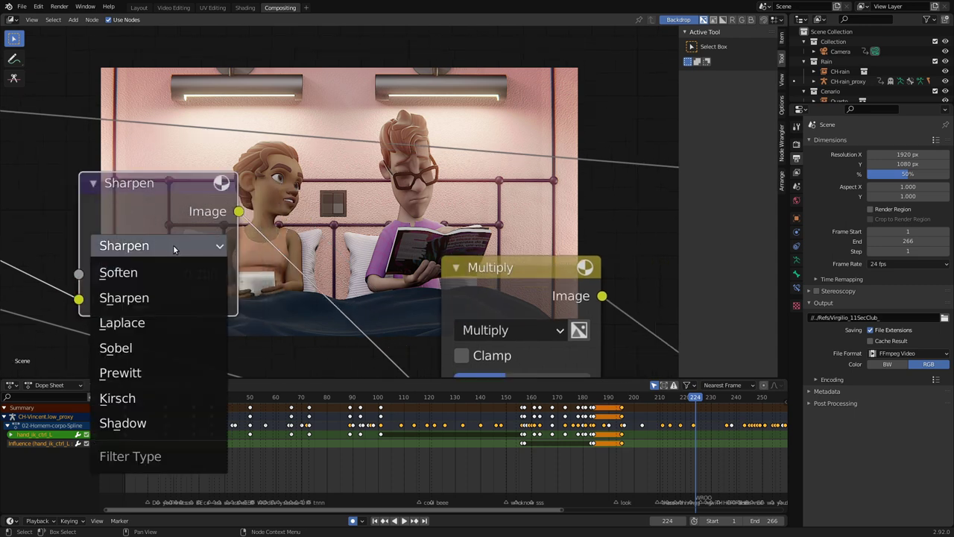
click(168, 273)
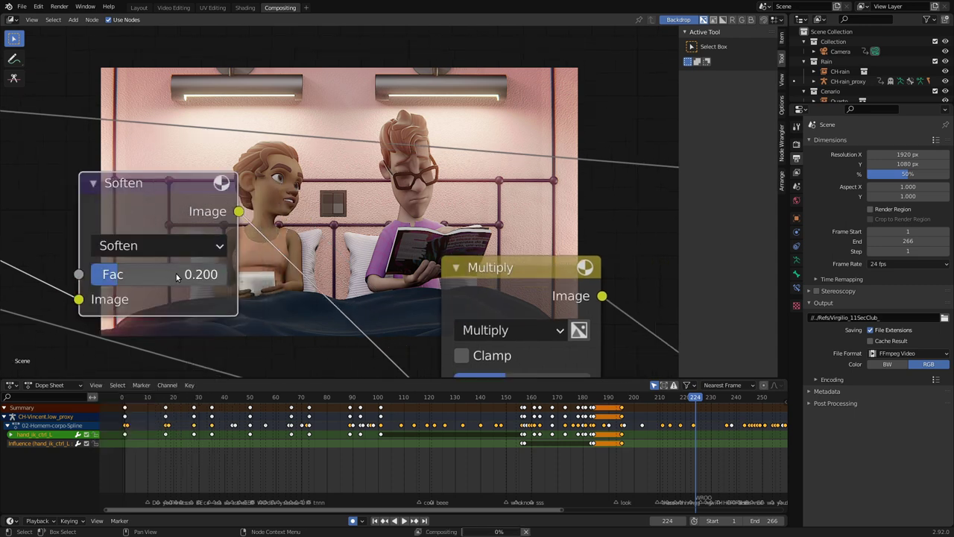
drag(149, 274, 401, 255)
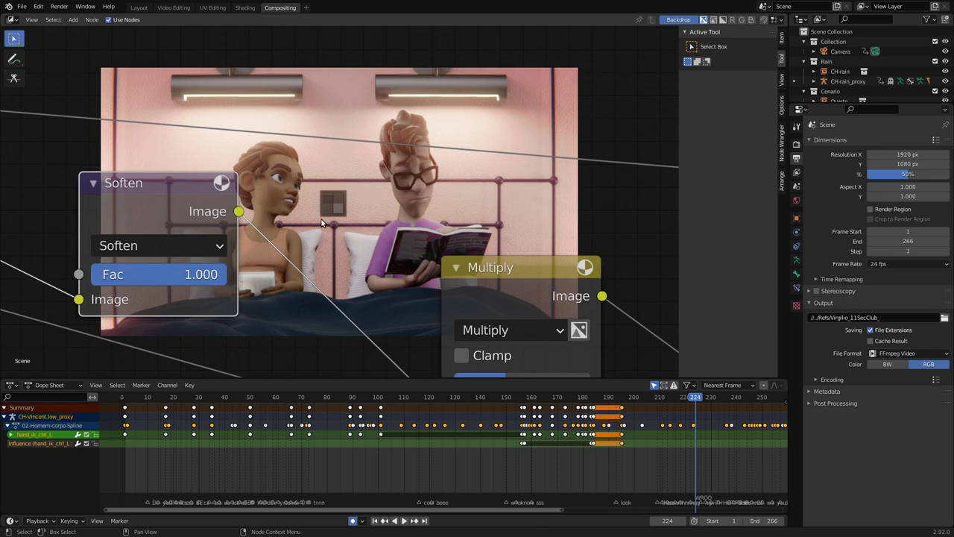
Preview the Laplace, Sobel and Prewitt filter types, then return to Sharpen
click(195, 246)
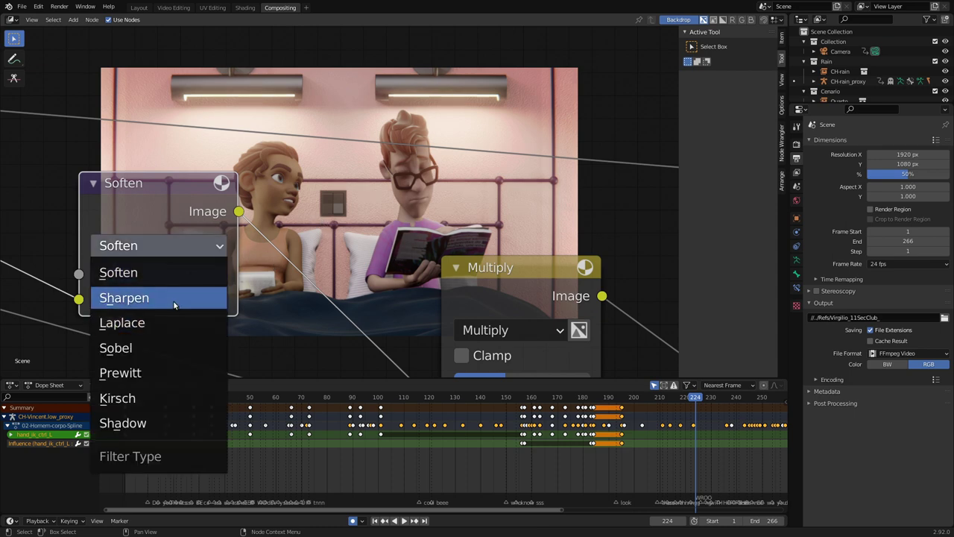
click(176, 319)
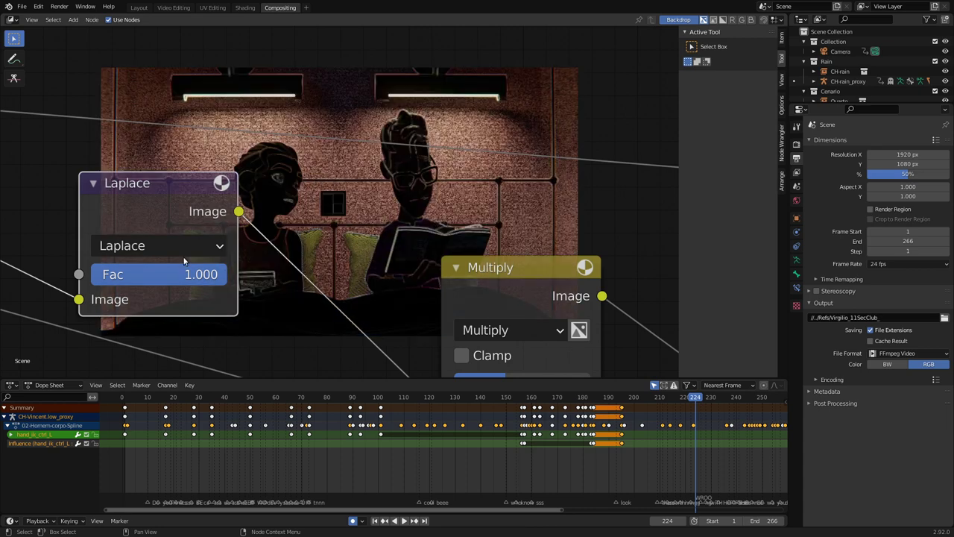
click(184, 260)
click(178, 340)
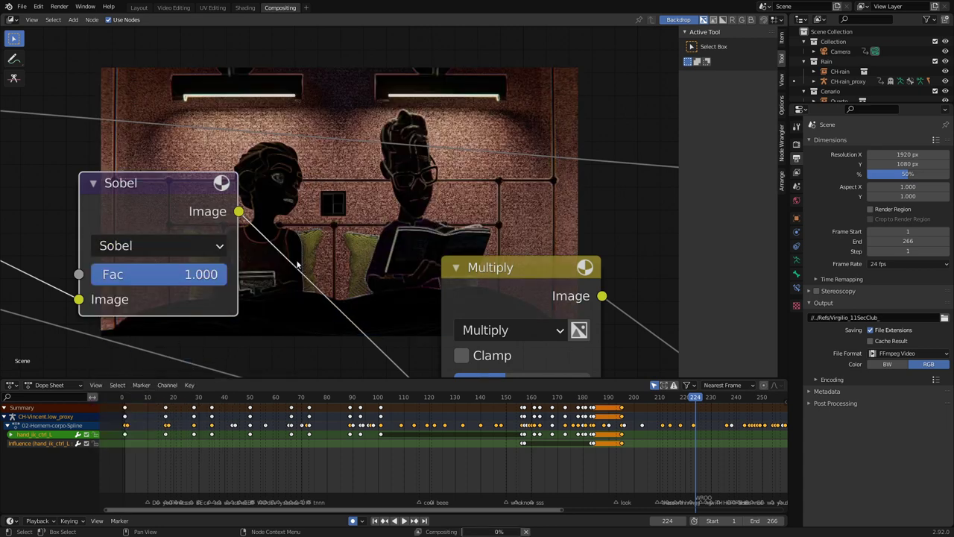
click(209, 244)
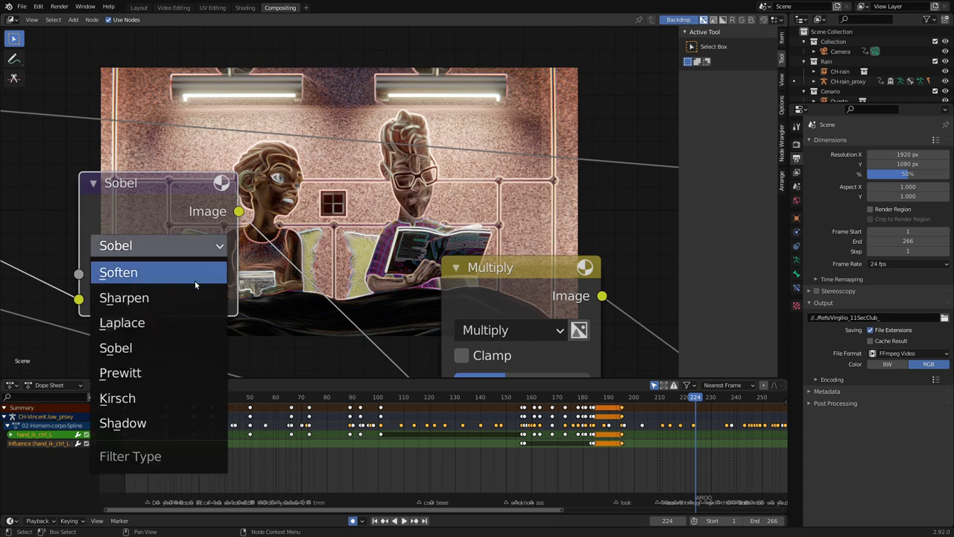
click(176, 378)
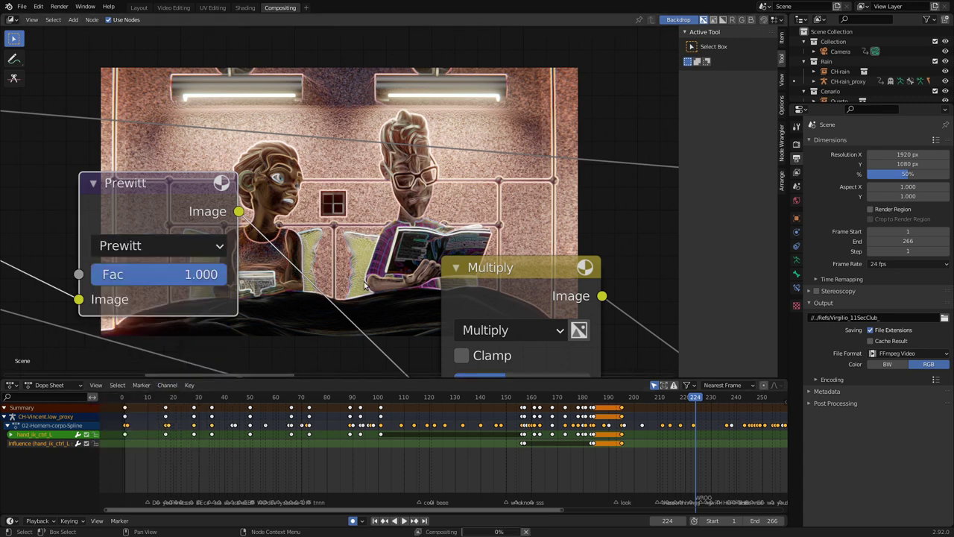
click(186, 246)
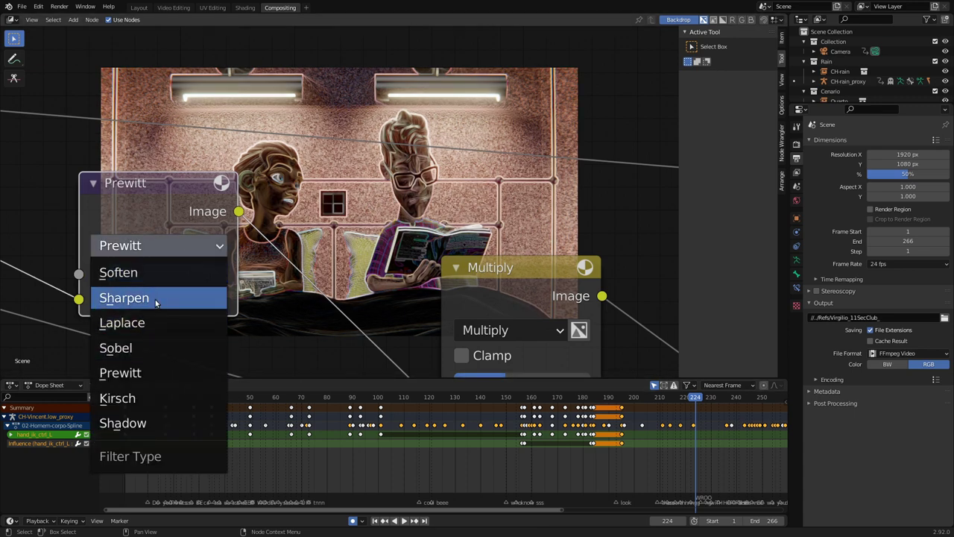
click(156, 298)
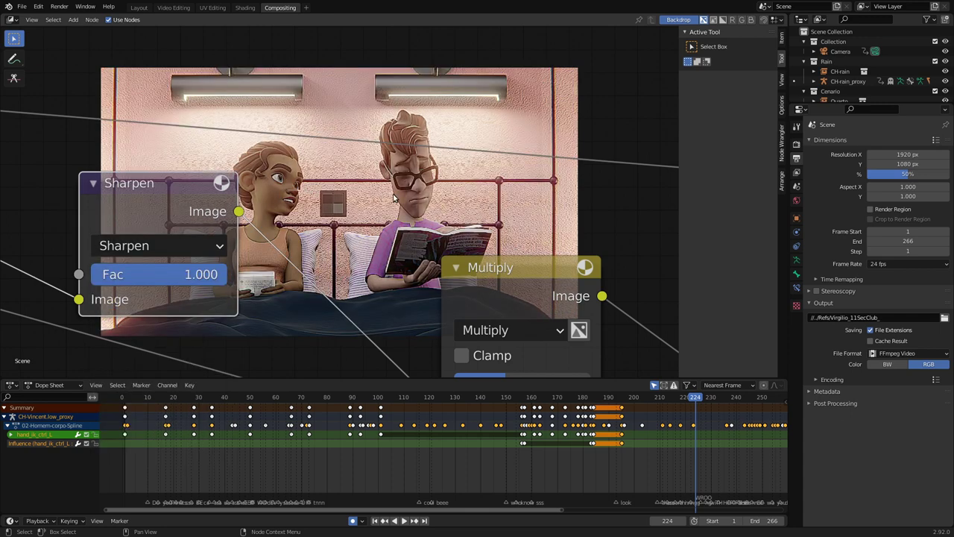
Center the Sharpen node and lower its Fac to 0.158
middle_drag(395, 198, 384, 204)
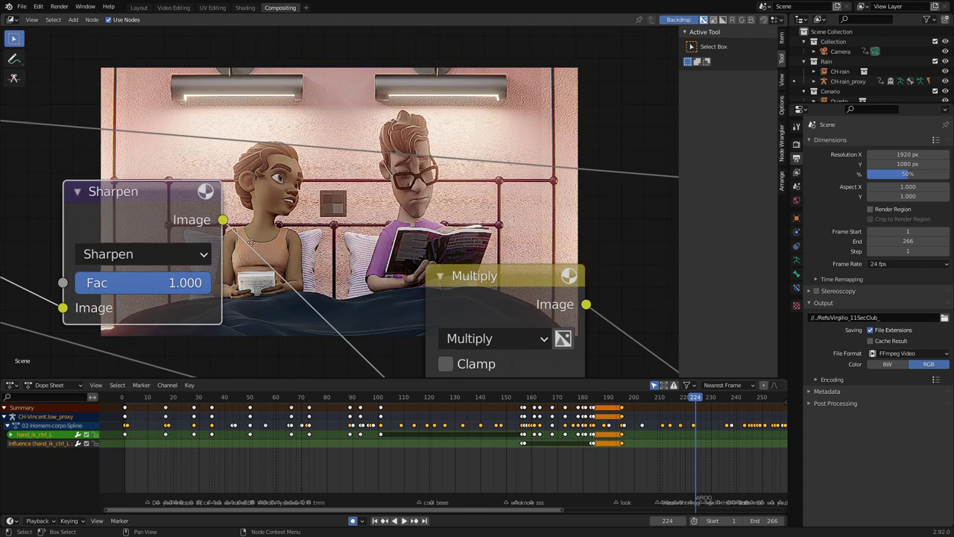
middle_drag(163, 283, 122, 302)
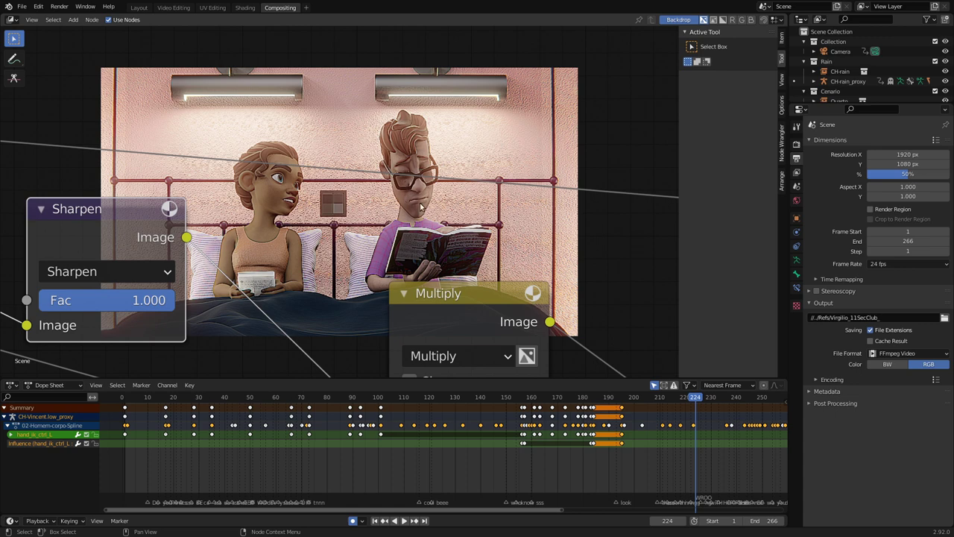
middle_drag(289, 236, 300, 227)
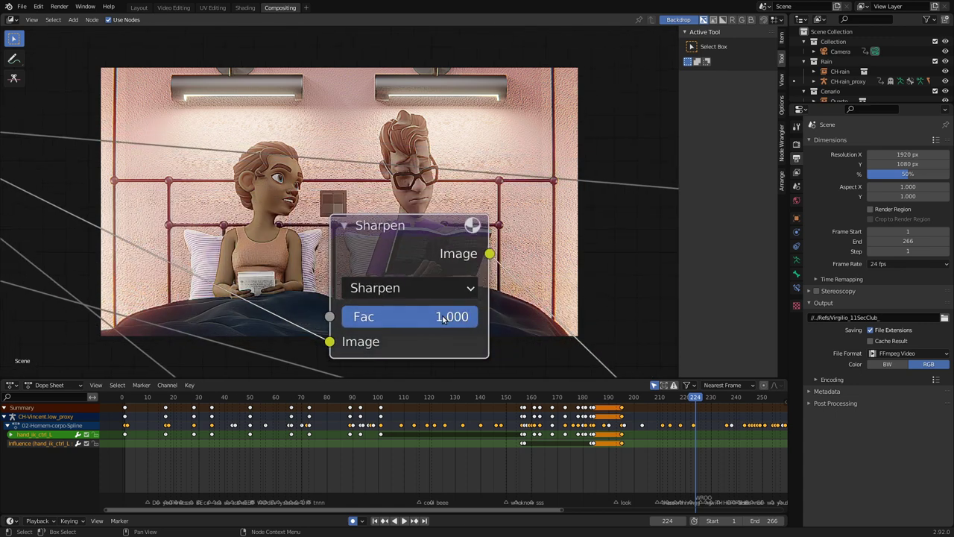
drag(443, 319, 324, 327)
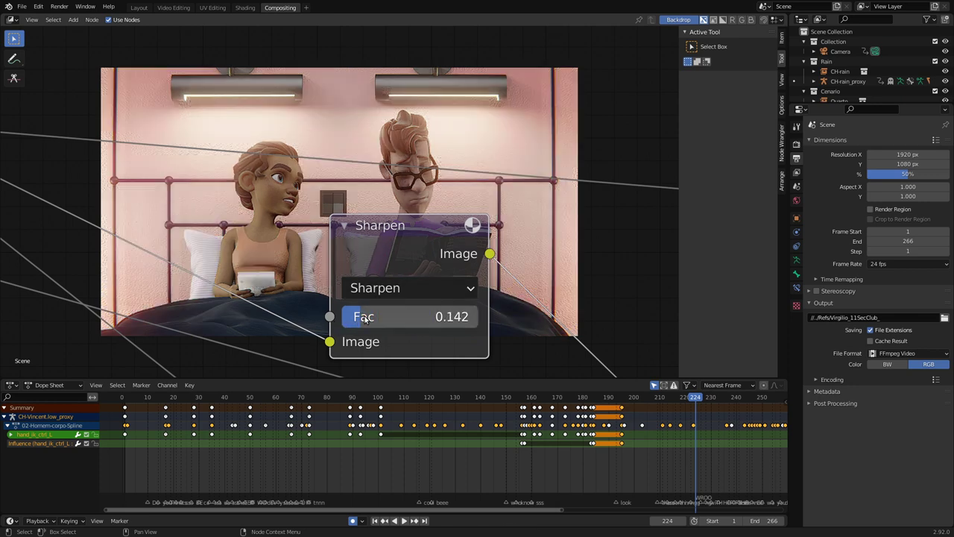
mouse_move(346, 320)
mouse_down()
mouse_move(357, 321)
mouse_move(347, 320)
mouse_up()
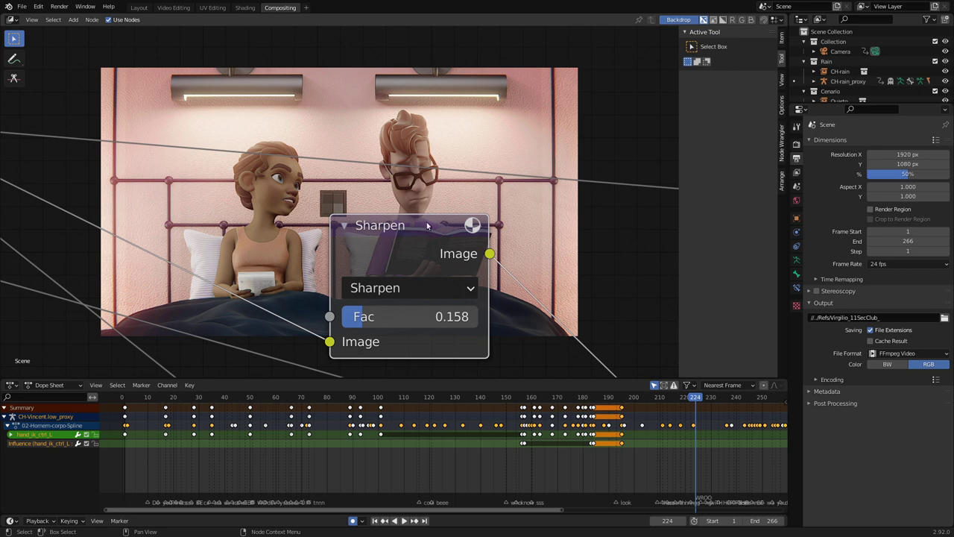
Mute and unmute the Sharpen node with M to compare, then move it back right
drag(428, 225, 297, 225)
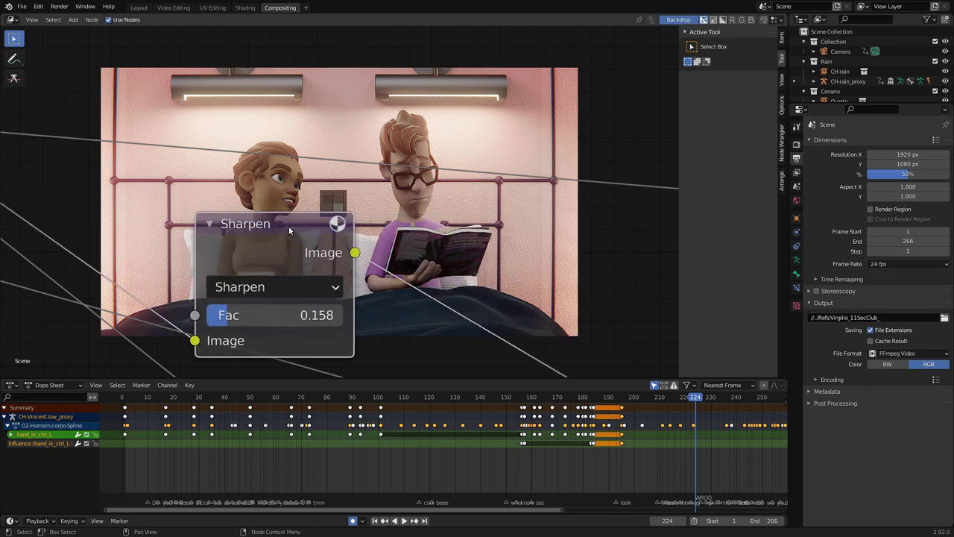
key(m)
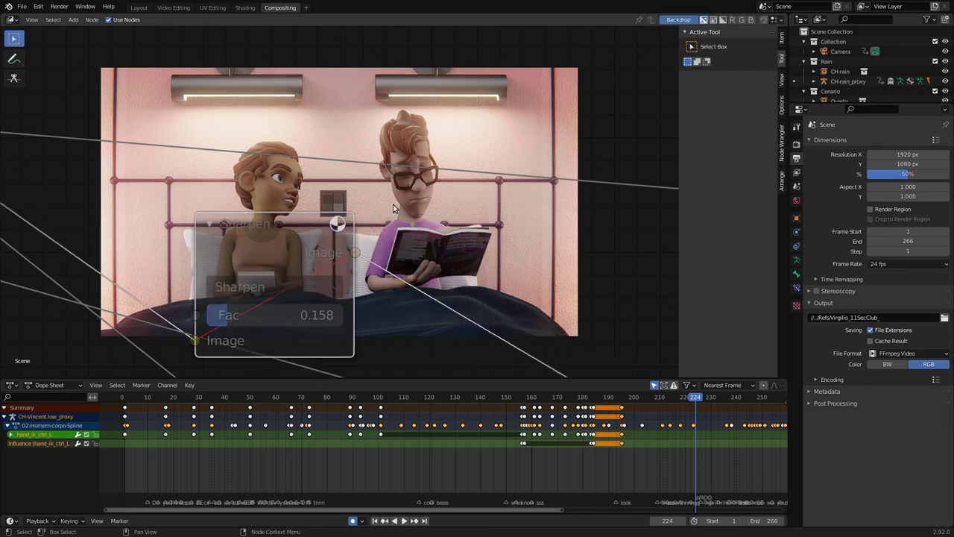
key(m)
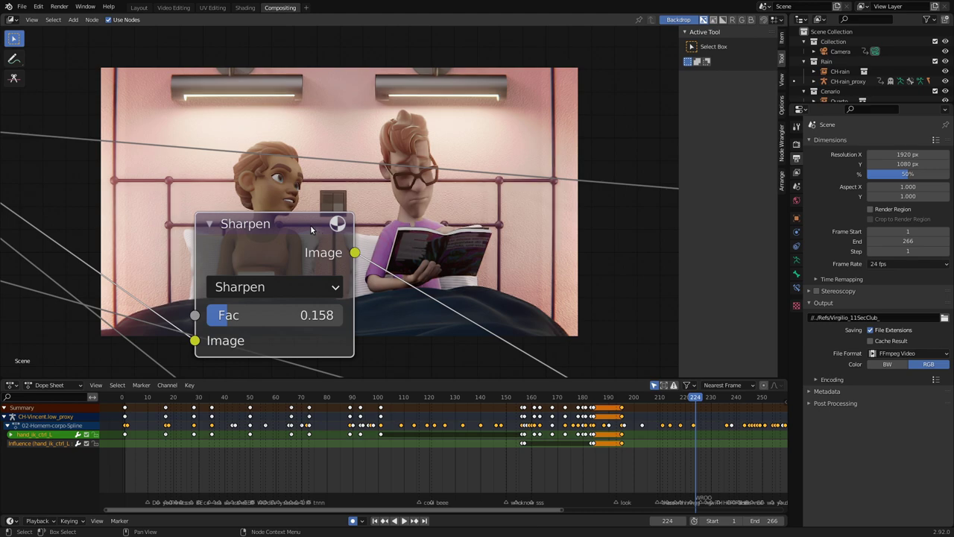
drag(313, 226, 436, 231)
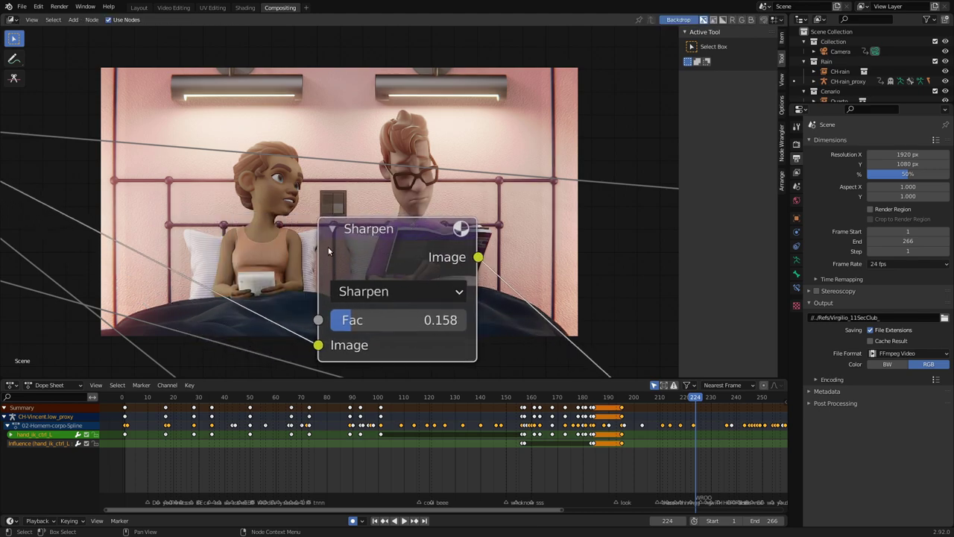
Move the Multiply node up-left and shift Sharpen up-left beside it
scroll(282, 297, down, 2)
scroll(282, 297, down, 3)
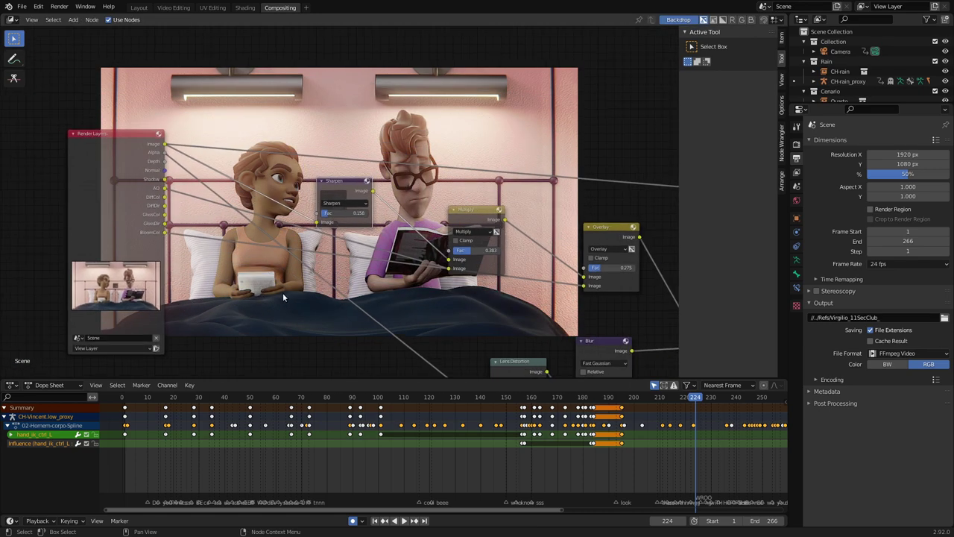
middle_drag(282, 292, 203, 288)
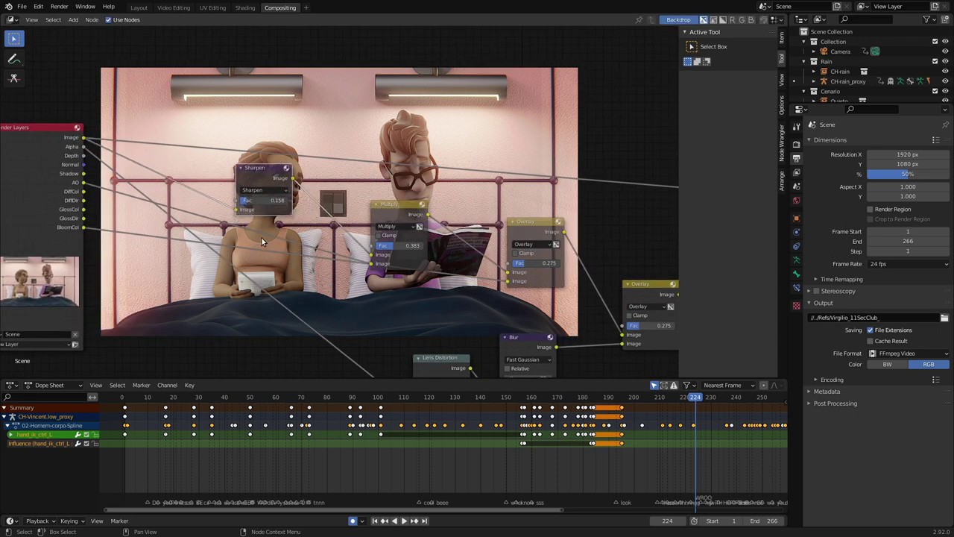
mouse_move(389, 214)
mouse_down()
mouse_move(380, 194)
mouse_move(365, 202)
mouse_up()
drag(257, 168, 238, 165)
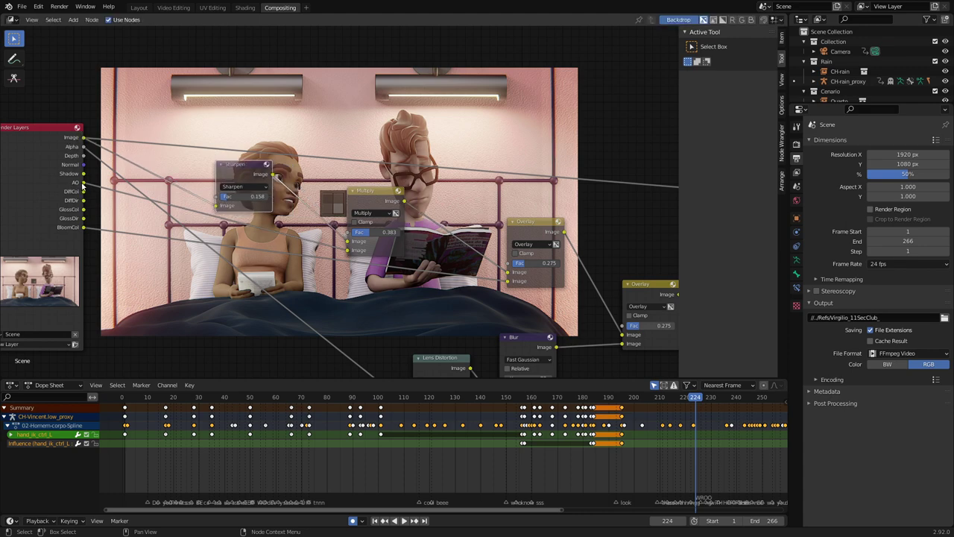
Relink Multiply's lower Image input so the backdrop shows the grey clay render, then raise Multiply
scroll(168, 203, down, 2)
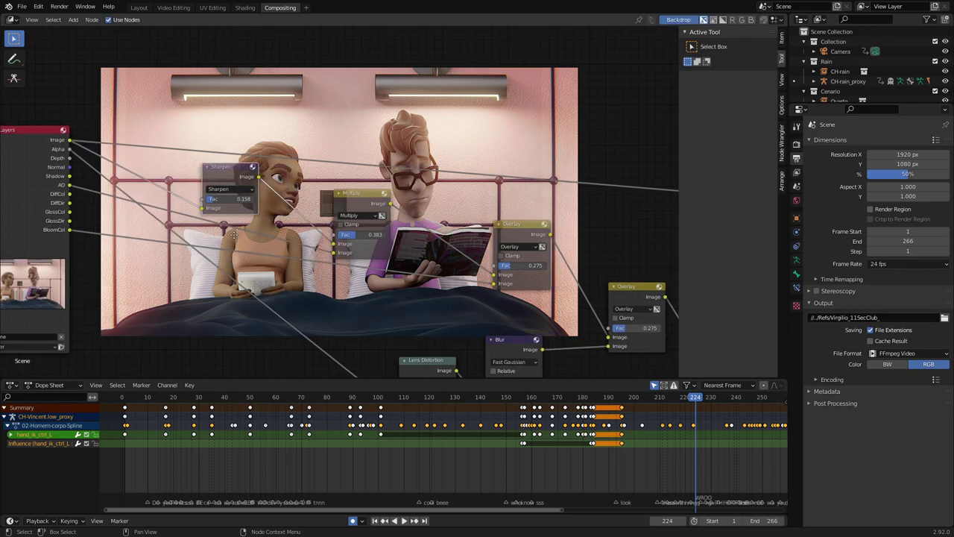
middle_drag(297, 248, 137, 274)
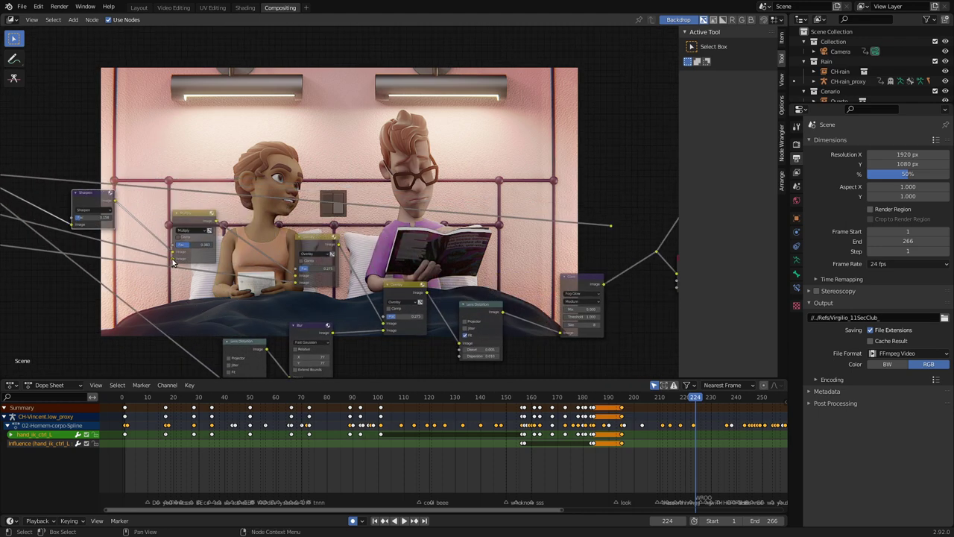
drag(174, 259, 659, 255)
middle_drag(432, 193, 239, 235)
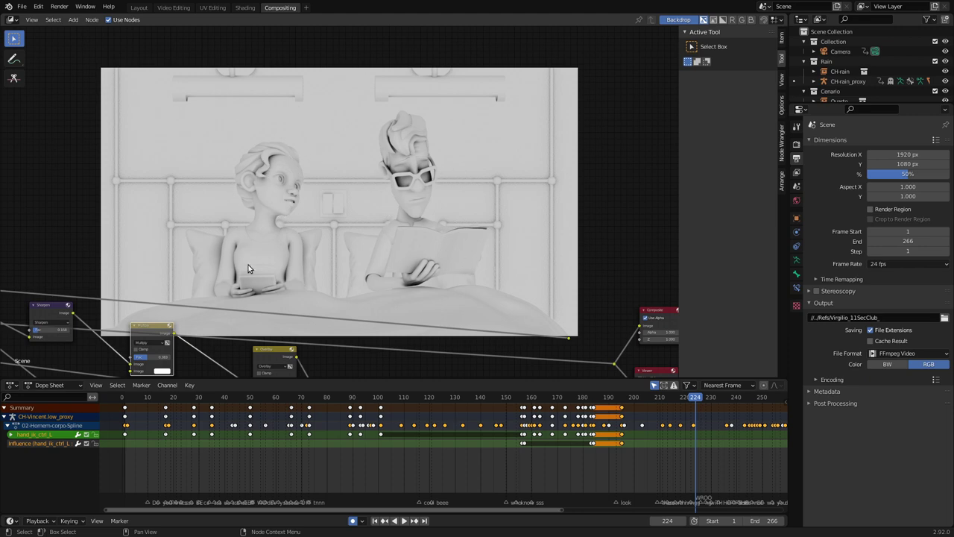
middle_drag(304, 246, 237, 185)
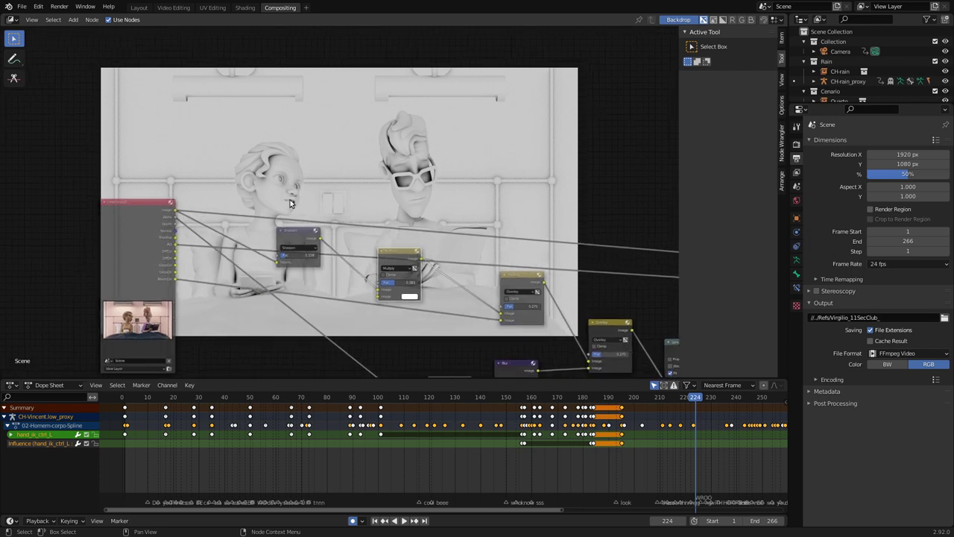
scroll(373, 216, up, 2)
mouse_move(373, 210)
mouse_down()
mouse_move(367, 197)
mouse_move(306, 196)
mouse_up()
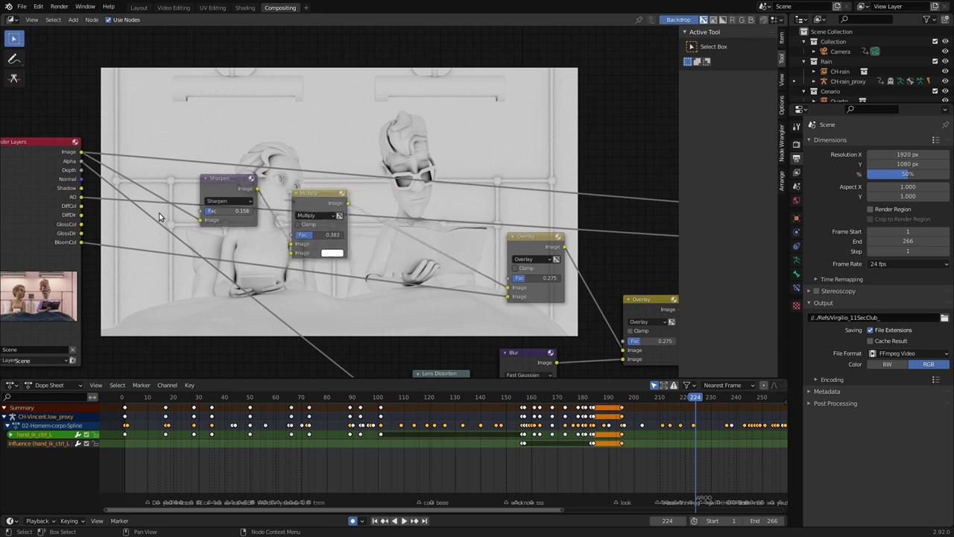
Link the AO pass into Multiply's second Image input at Fac 0.400, comparing with mute toggled
drag(80, 197, 291, 253)
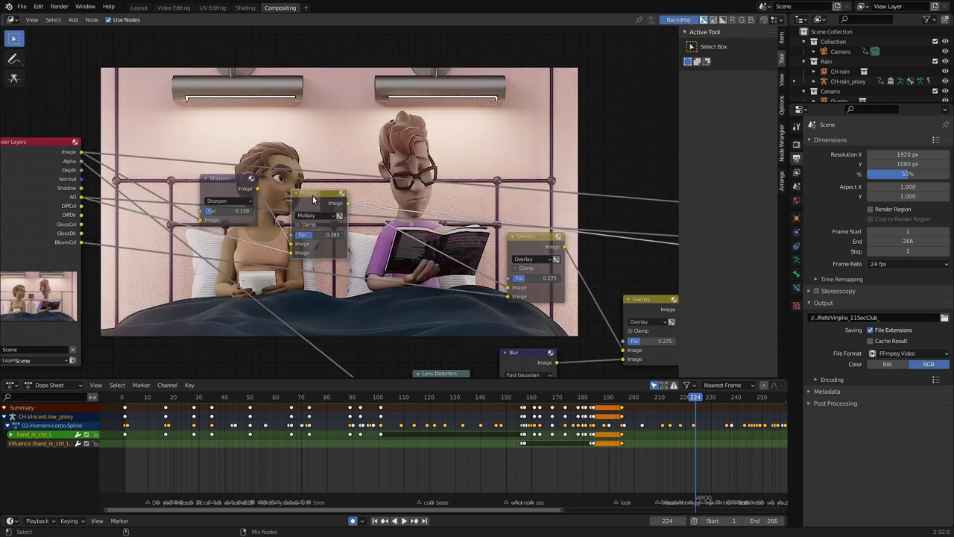
scroll(236, 243, up, 3)
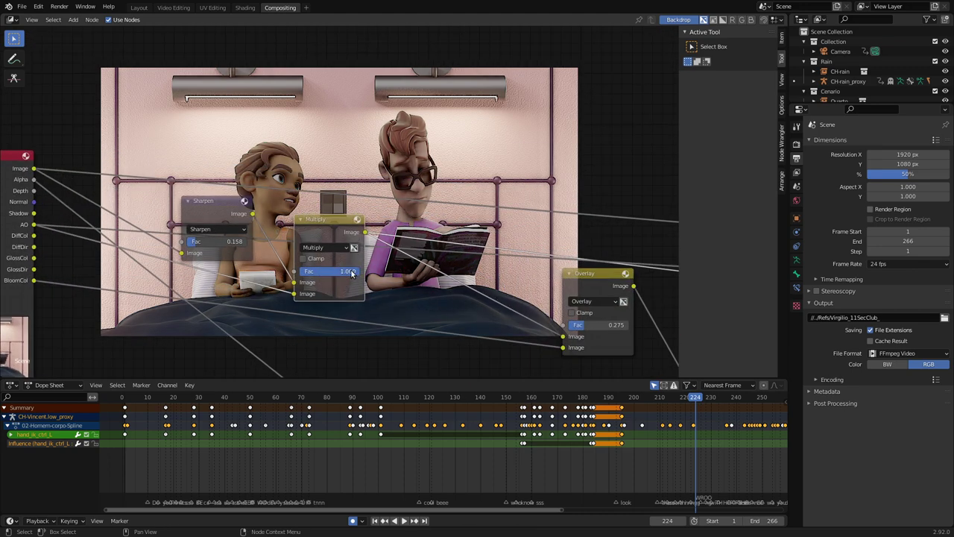
mouse_move(316, 271)
mouse_down()
mouse_move(307, 273)
mouse_move(365, 274)
mouse_move(319, 276)
mouse_up()
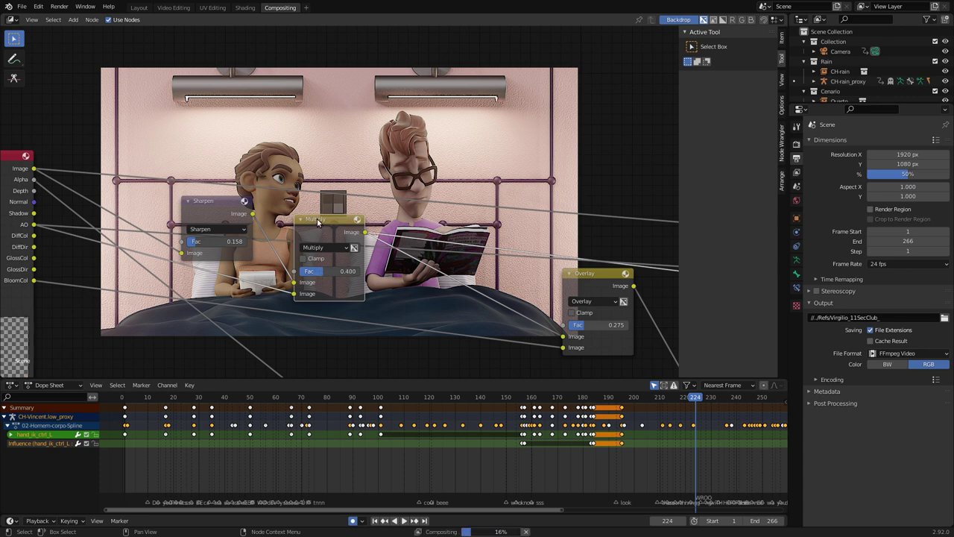
mouse_move(326, 220)
mouse_down()
mouse_move(339, 227)
mouse_move(331, 228)
mouse_up()
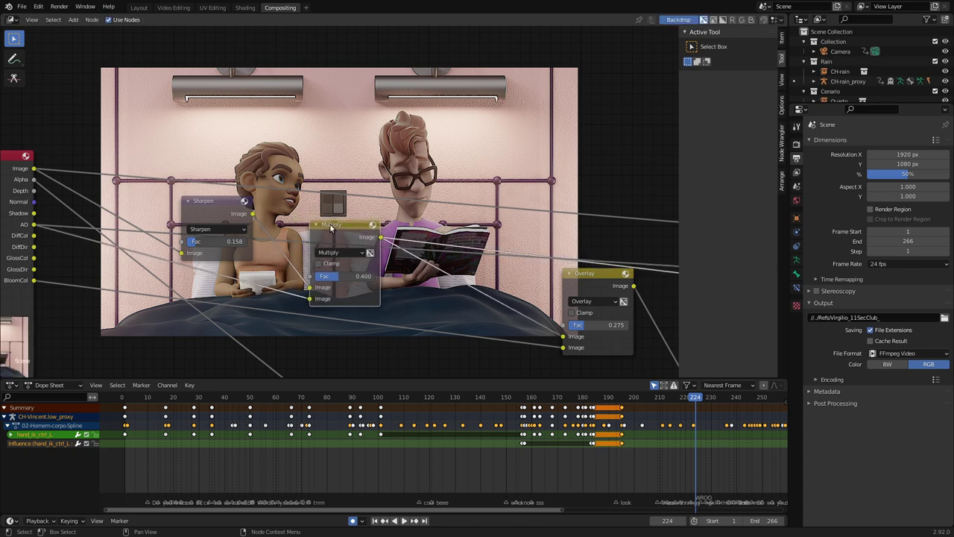
key(m)
key(m)
key(m)
key(m)
key(m)
key(m)
key(m)
key(m)
key(m)
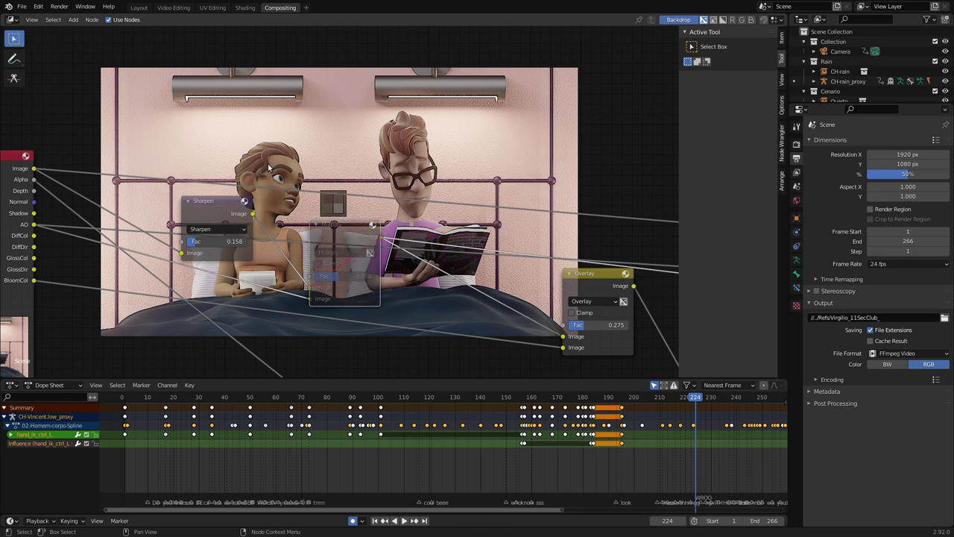
key(m)
Insert the Multiply node into the Overlay link, nudging Sharpen down-left
drag(357, 235, 368, 286)
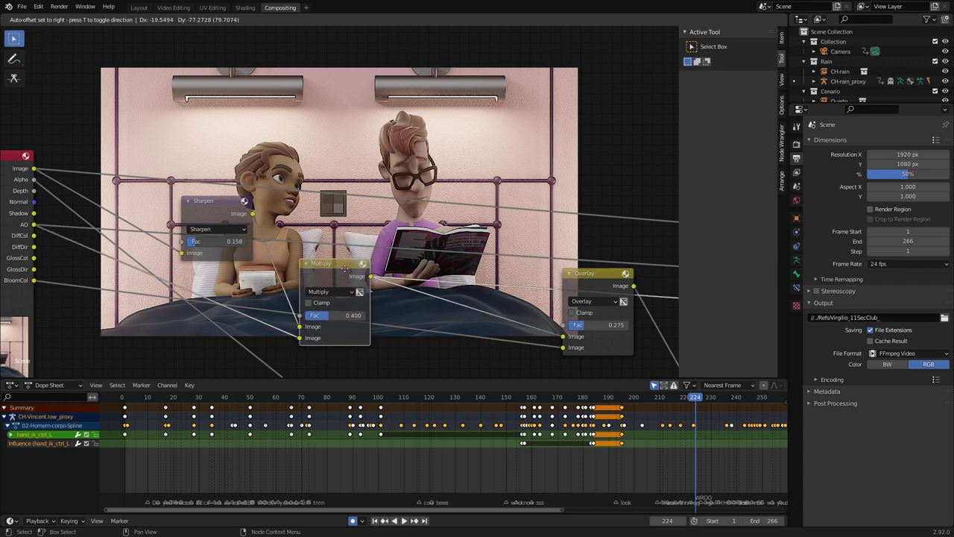
drag(232, 208, 231, 214)
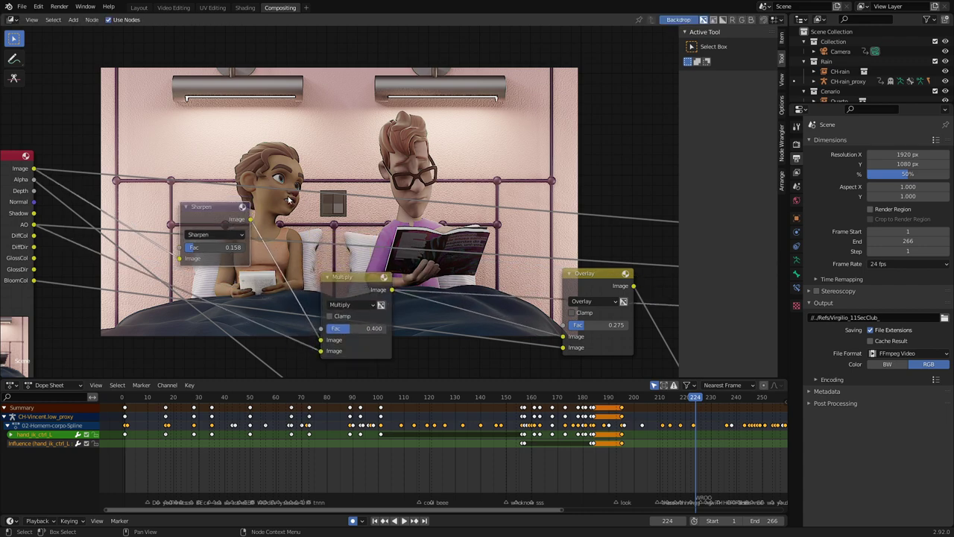
middle_drag(268, 223, 138, 185)
drag(238, 248, 239, 242)
scroll(186, 250, down, 2)
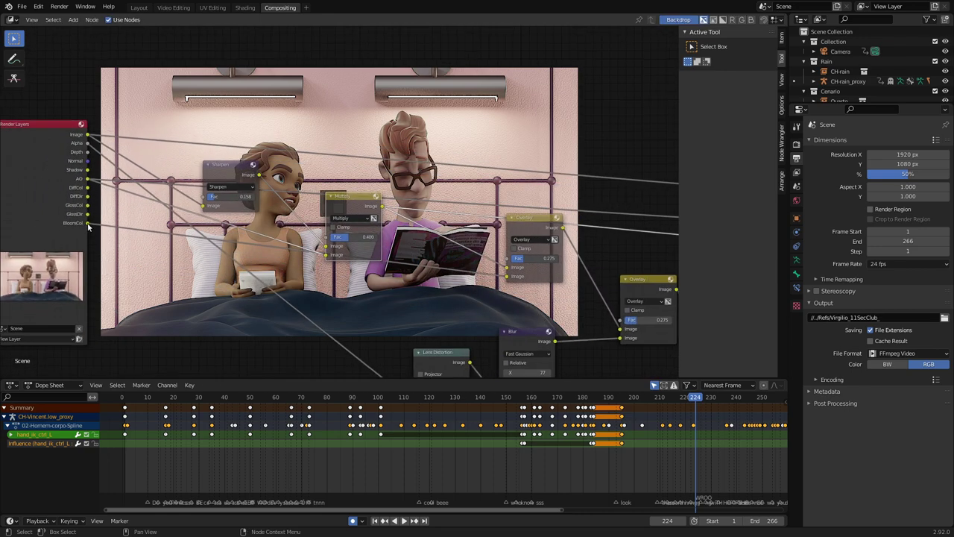
Link the reroute junction into the Viewer's Image input, showing a dark blurred backdrop
scroll(112, 231, down, 2)
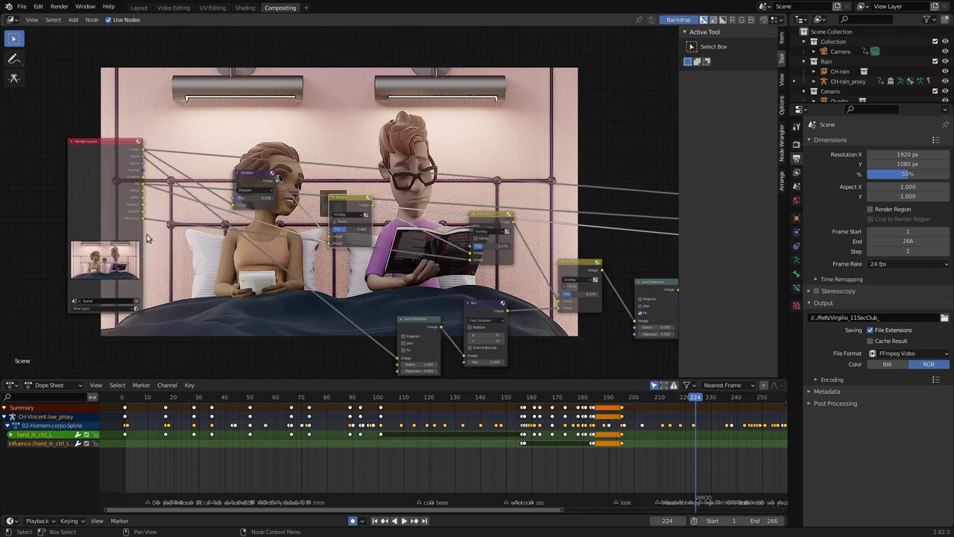
middle_drag(148, 243, 84, 253)
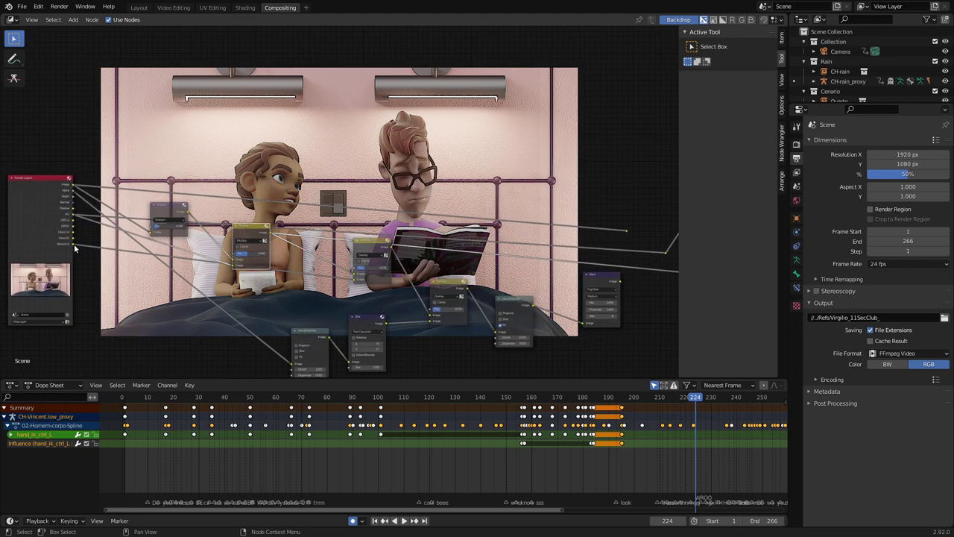
drag(75, 248, 669, 252)
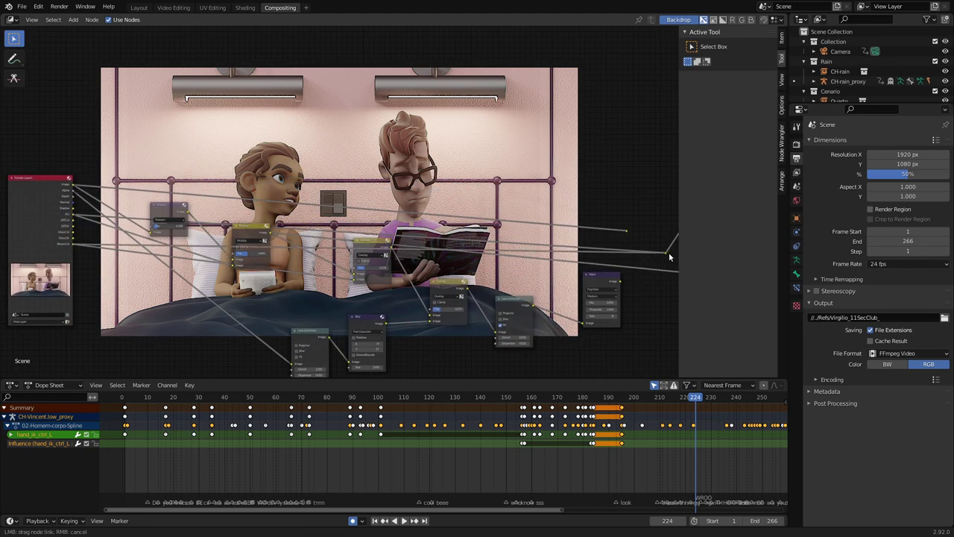
ctrl+scroll(300, 218, down, 3)
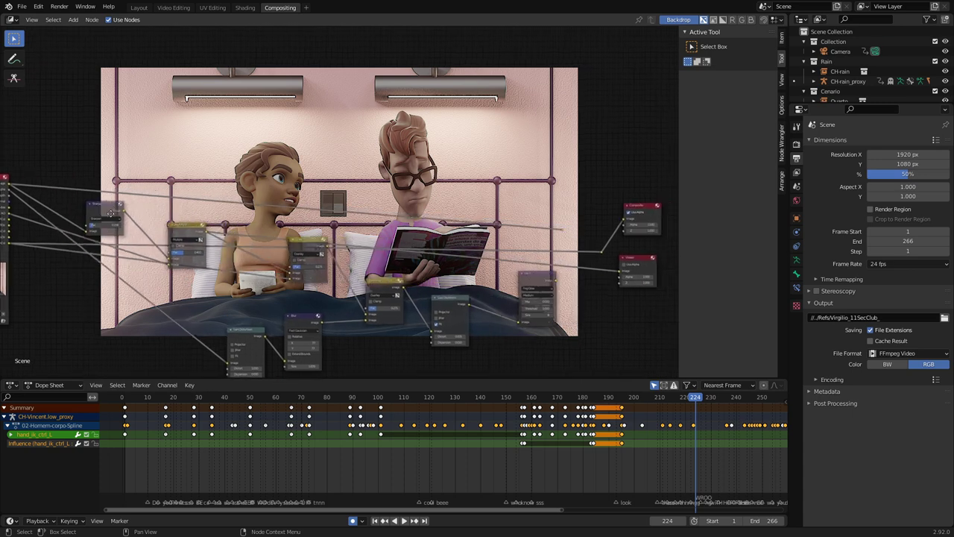
drag(597, 256, 615, 274)
middle_drag(255, 179, 289, 275)
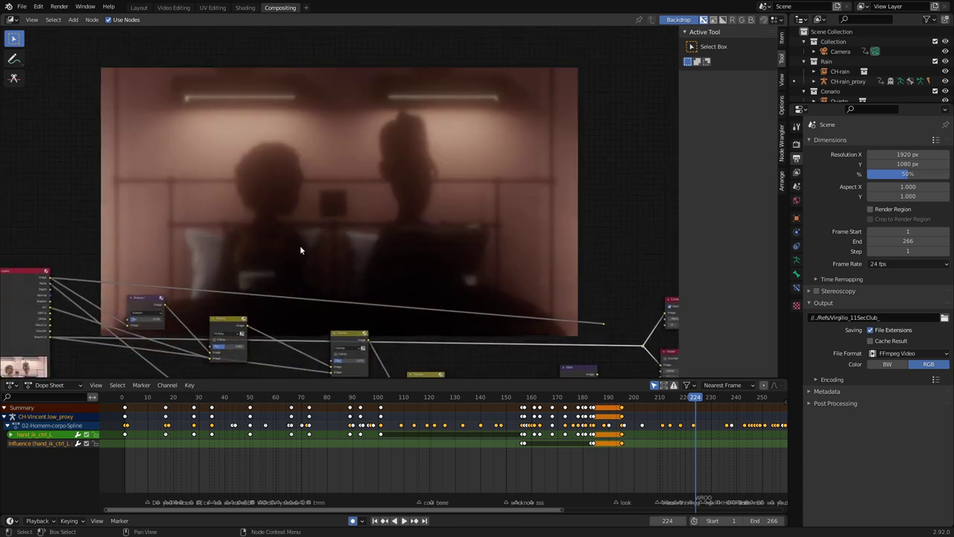
Compact the chain by moving Multiply up-left and the first Overlay node closer to it
mouse_move(363, 234)
middle_down()
mouse_move(287, 201)
mouse_move(357, 184)
middle_up()
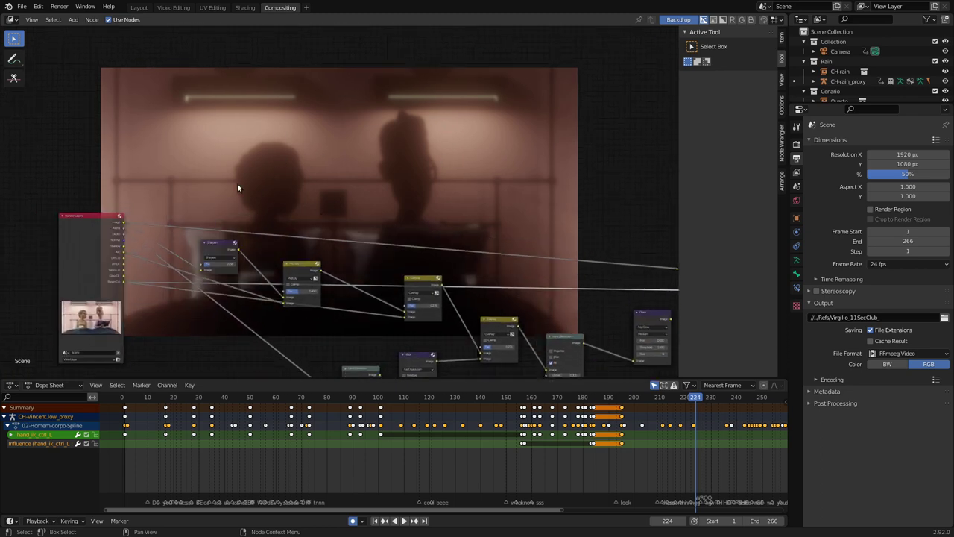
middle_drag(237, 188, 269, 168)
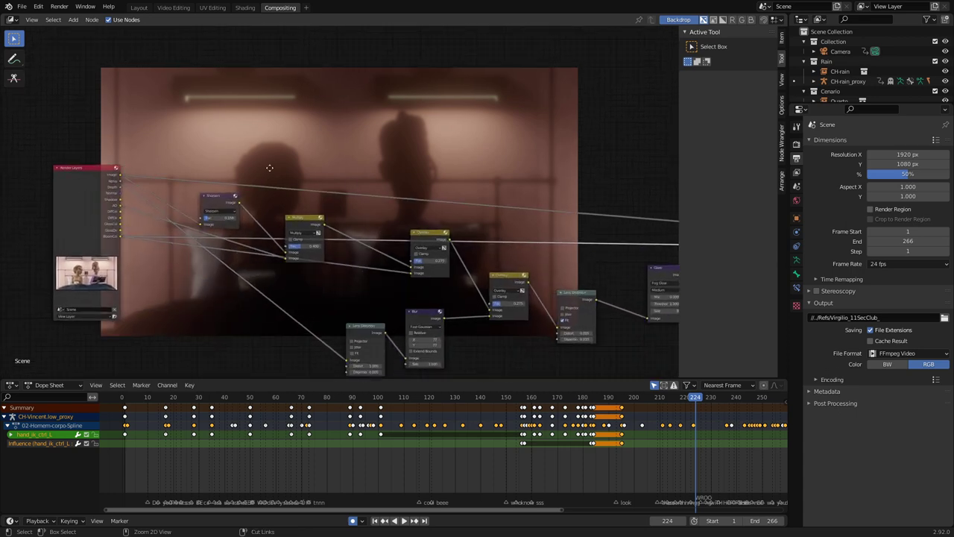
scroll(267, 162, up, 2)
middle_drag(266, 231, 375, 236)
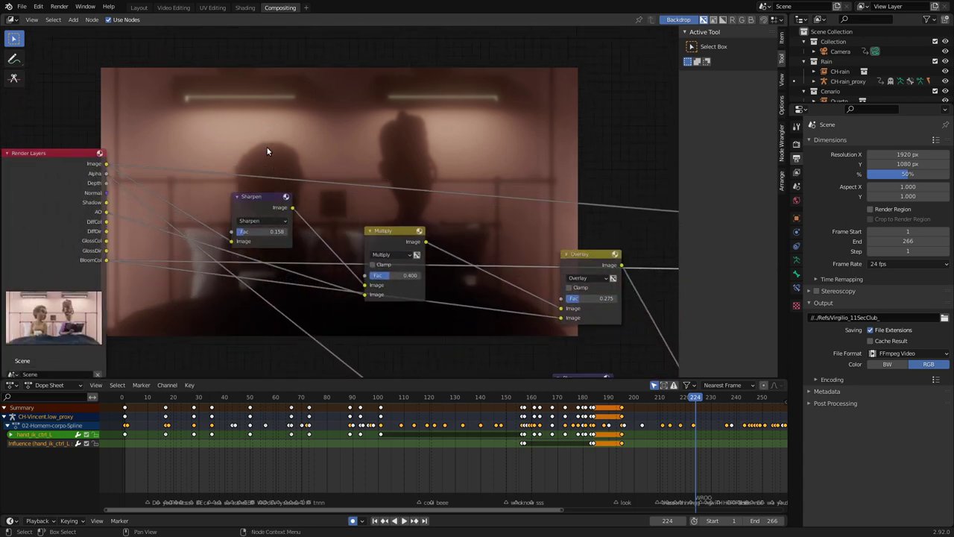
click(262, 199)
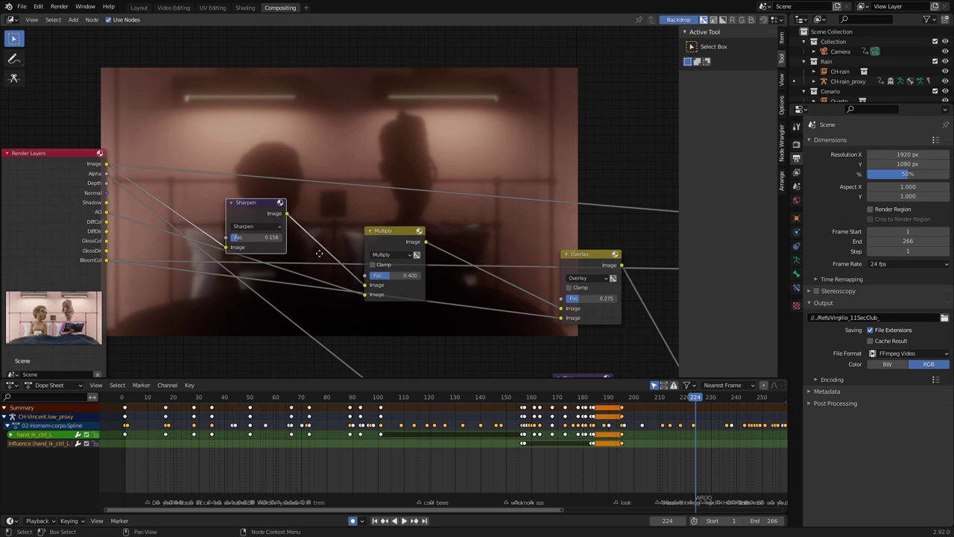
middle_drag(395, 281, 290, 232)
drag(290, 191, 279, 177)
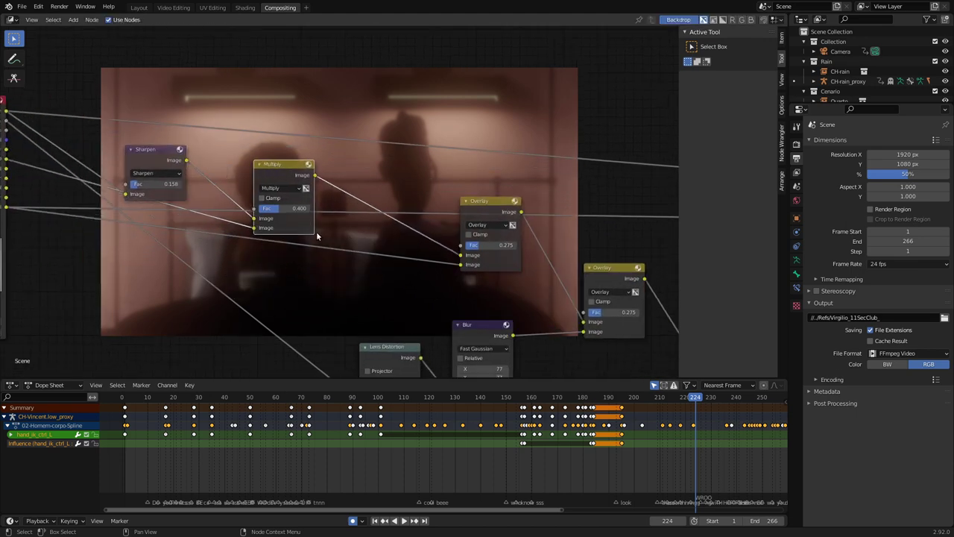
mouse_move(399, 134)
middle_down()
mouse_move(304, 147)
mouse_move(287, 167)
middle_up()
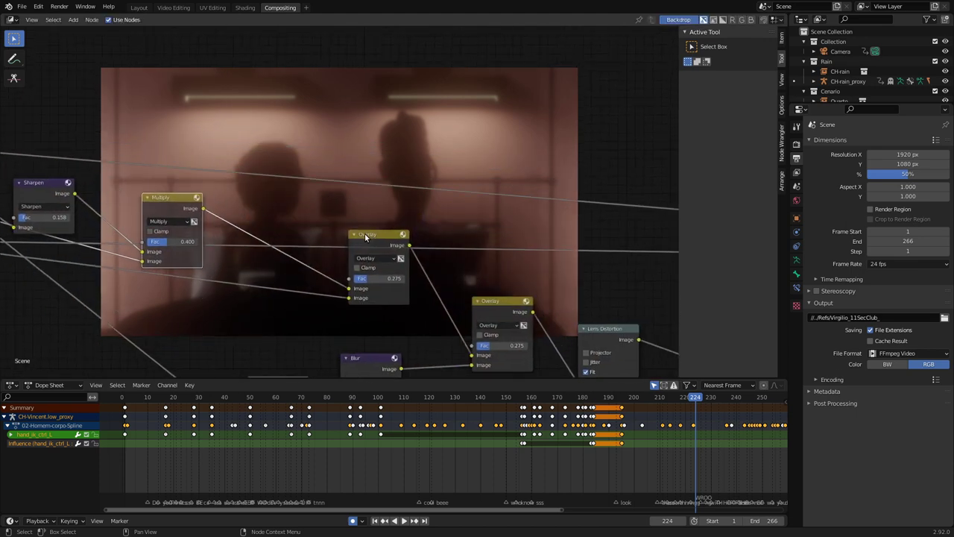
drag(365, 237, 317, 252)
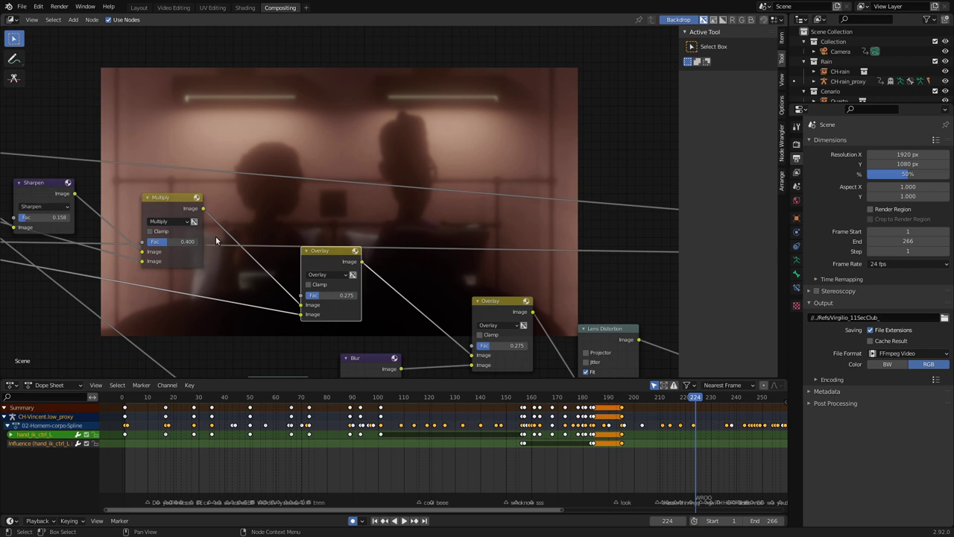
Compare the first Overlay node's Fac at 0.000 and 1.000, then settle on 0.325
ctrl+middle_drag(330, 256, 253, 142)
drag(298, 289, 171, 292)
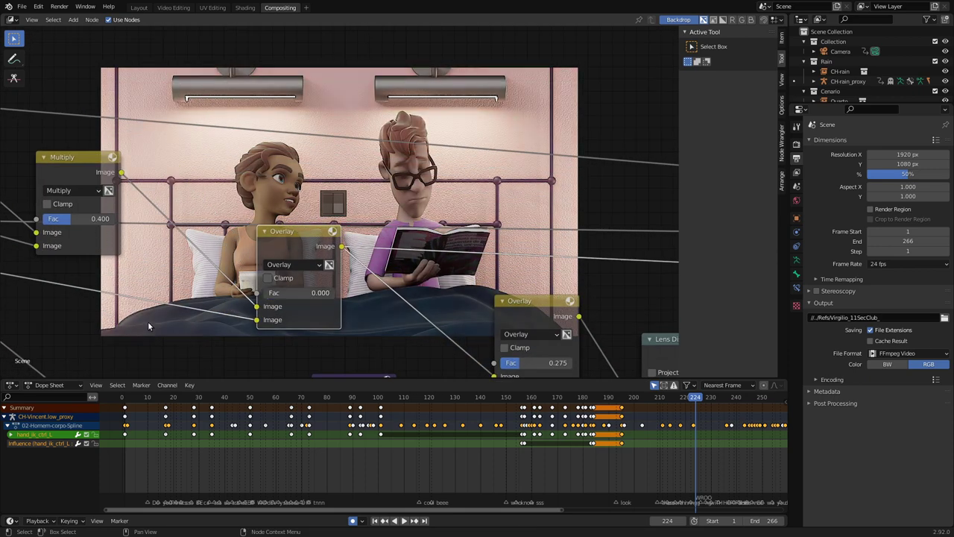
drag(298, 292, 381, 289)
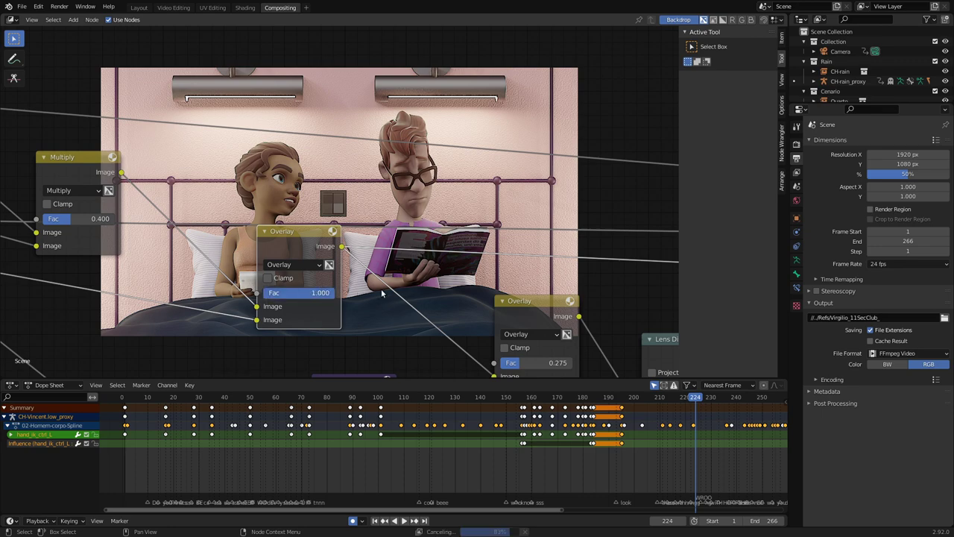
mouse_move(319, 295)
mouse_down()
mouse_move(259, 299)
mouse_move(275, 298)
mouse_up()
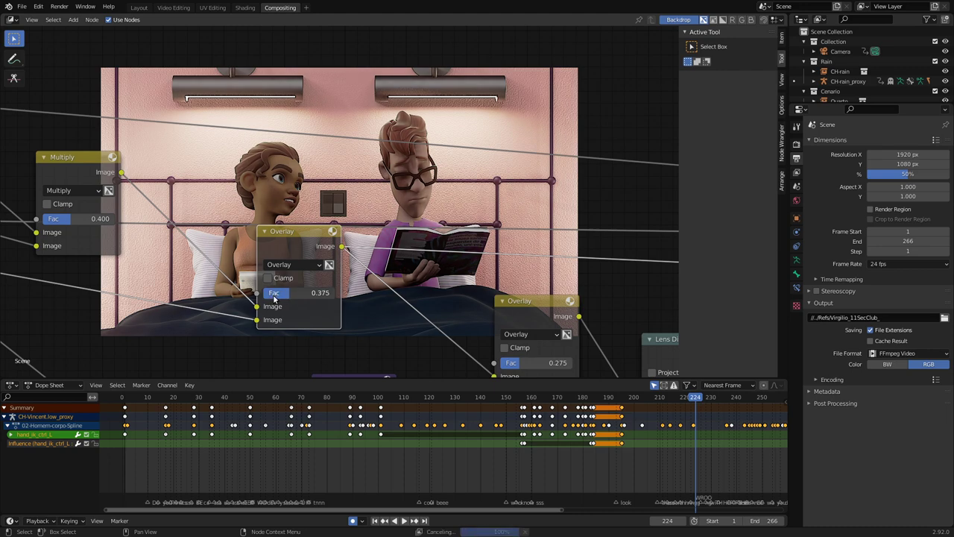
drag(276, 299, 276, 298)
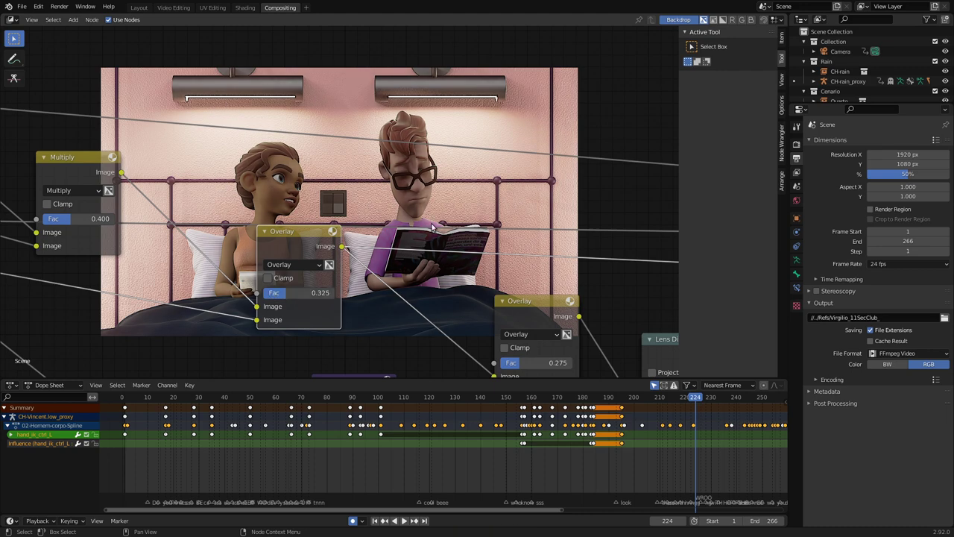
drag(289, 255, 260, 275)
Move the Overlay, Lens Distortion and Render Layers nodes further left
scroll(396, 207, down, 2)
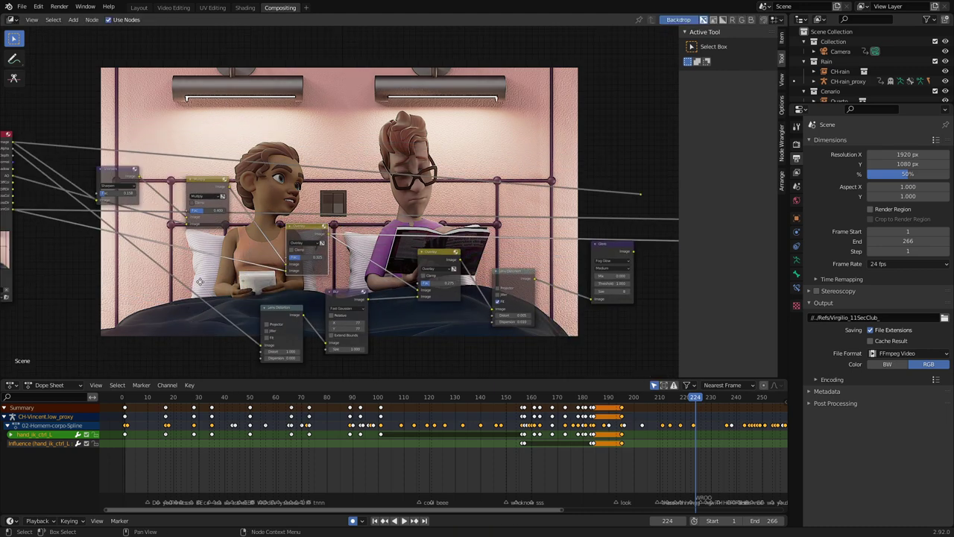
scroll(396, 207, down, 1)
middle_drag(316, 252, 281, 250)
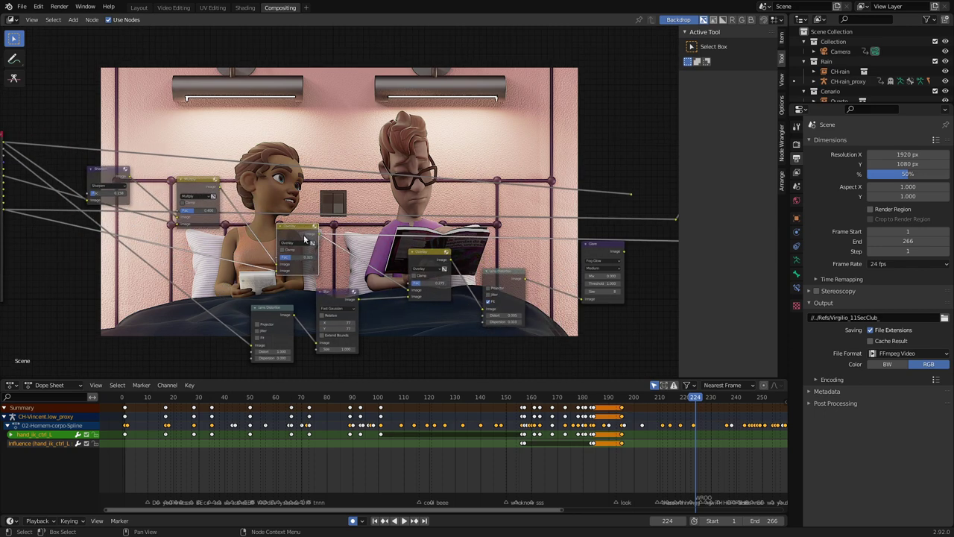
drag(304, 235, 280, 240)
mouse_move(193, 279)
middle_down()
mouse_move(283, 312)
mouse_move(207, 232)
middle_up()
drag(310, 284, 254, 286)
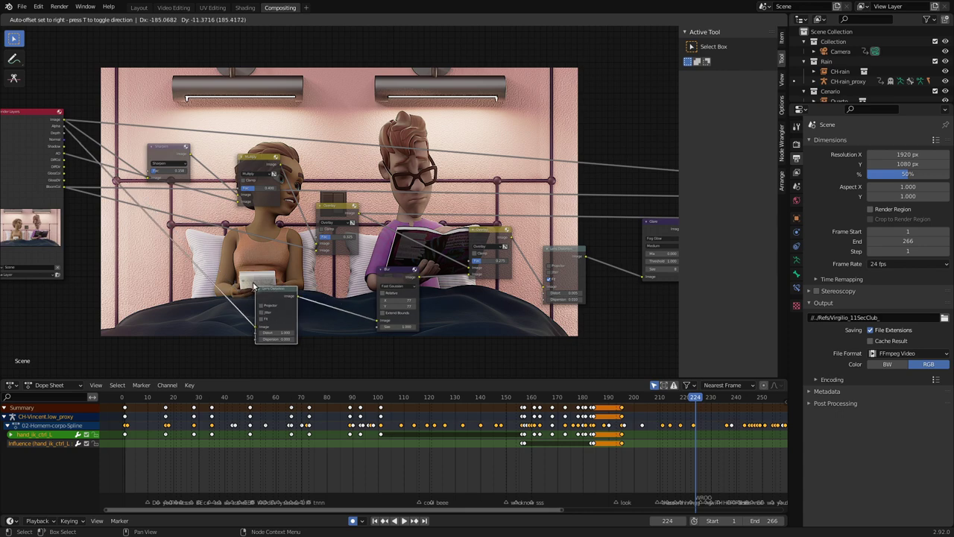
mouse_move(253, 286)
middle_down()
mouse_move(321, 306)
mouse_move(131, 201)
middle_up()
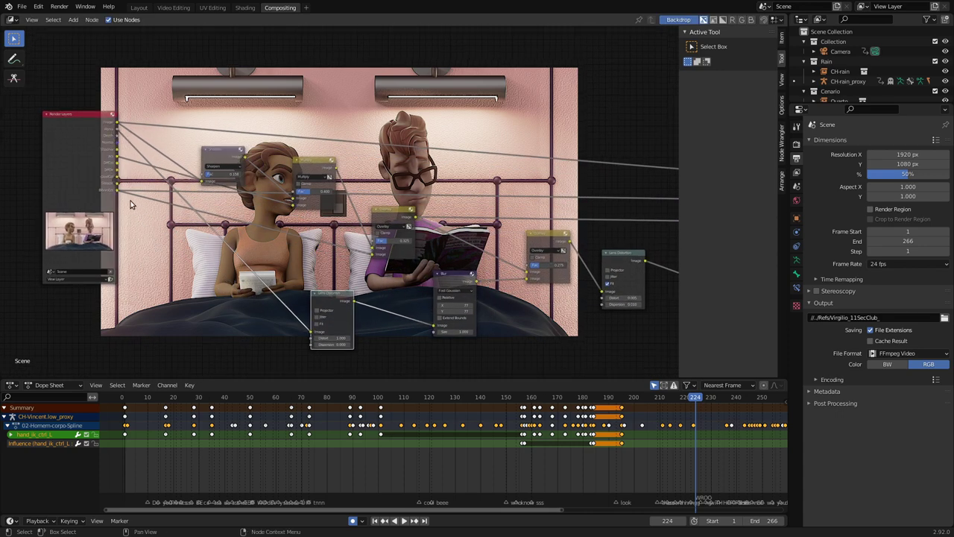
drag(114, 130, 79, 139)
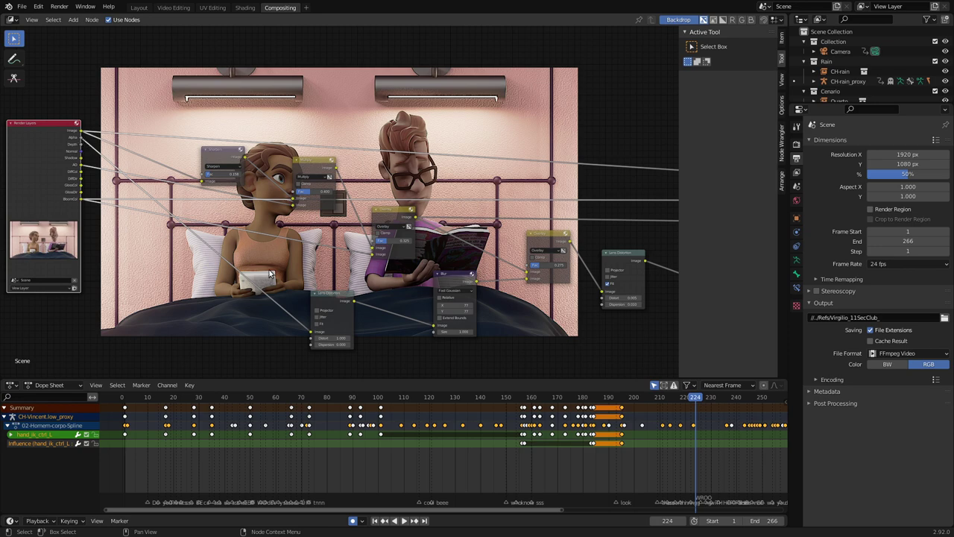
Link a Render Layers output to the Viewer, giving a flat light-grey backdrop
middle_drag(433, 134, 371, 131)
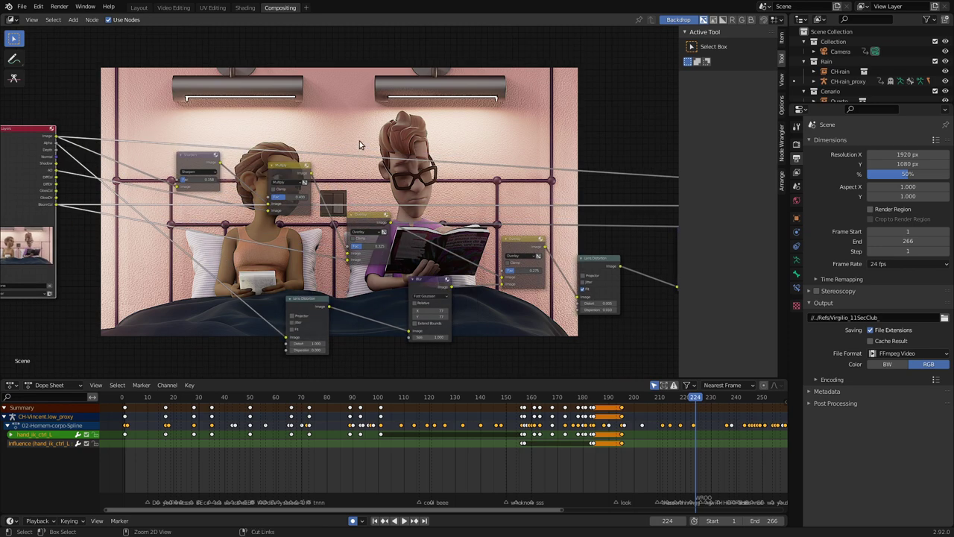
scroll(179, 157, down, 2)
middle_drag(153, 160, 189, 167)
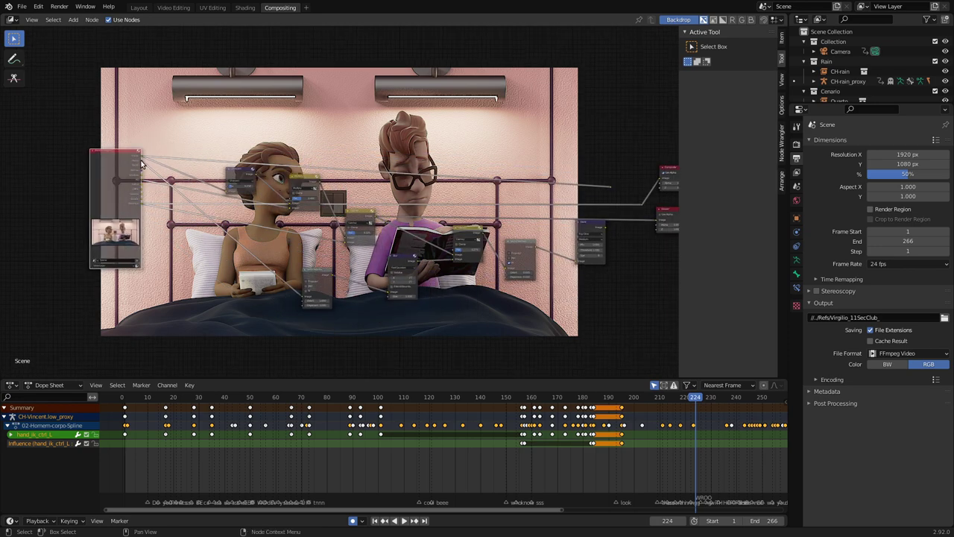
drag(142, 164, 646, 207)
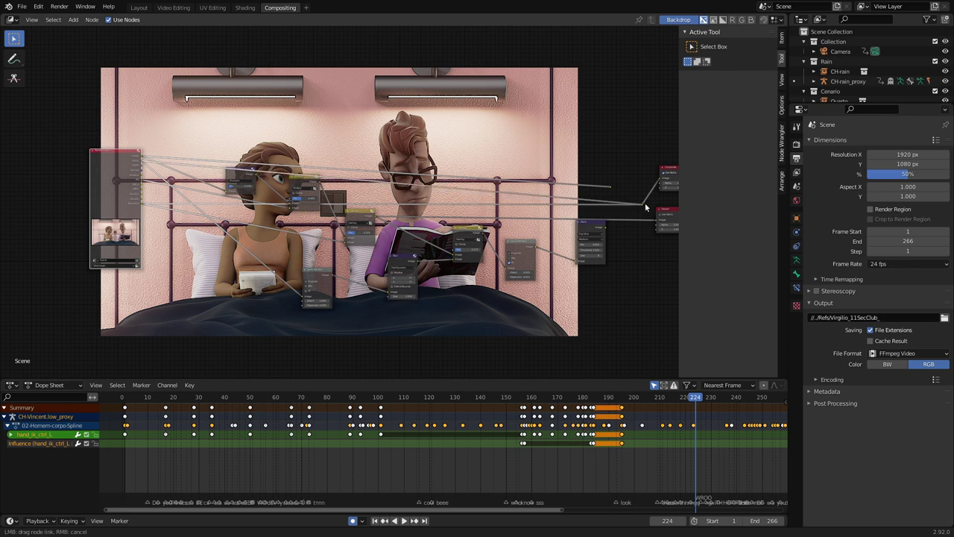
drag(644, 207, 657, 217)
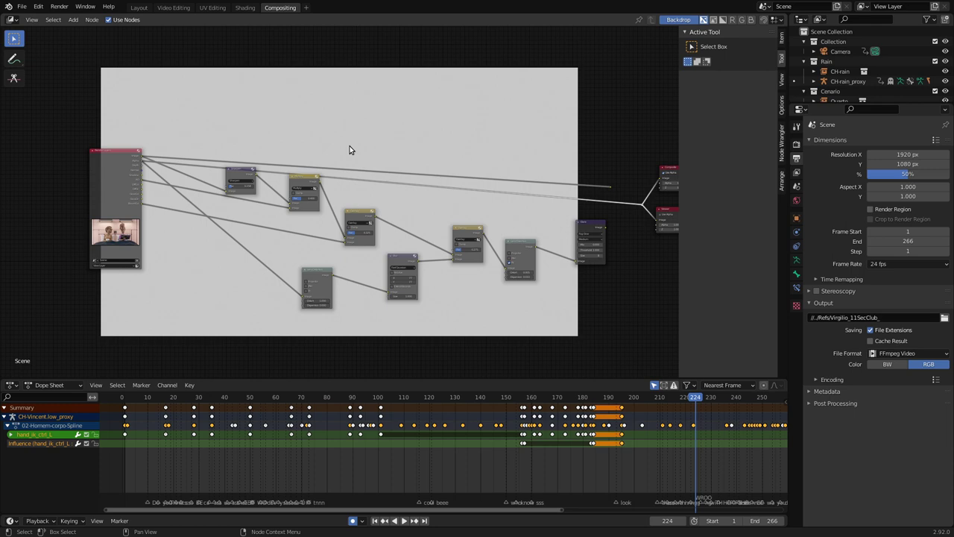
middle_drag(231, 217, 192, 202)
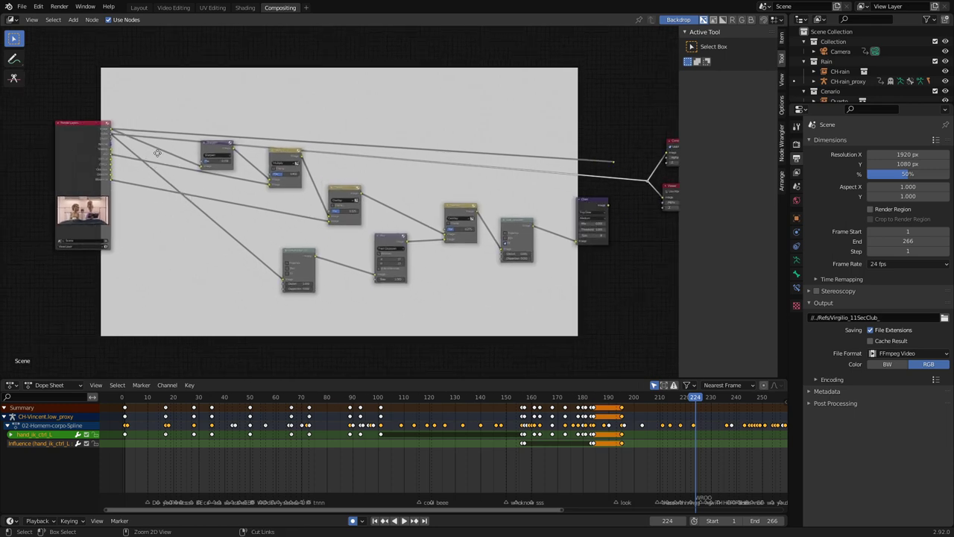
scroll(105, 149, up, 2)
drag(284, 267, 229, 270)
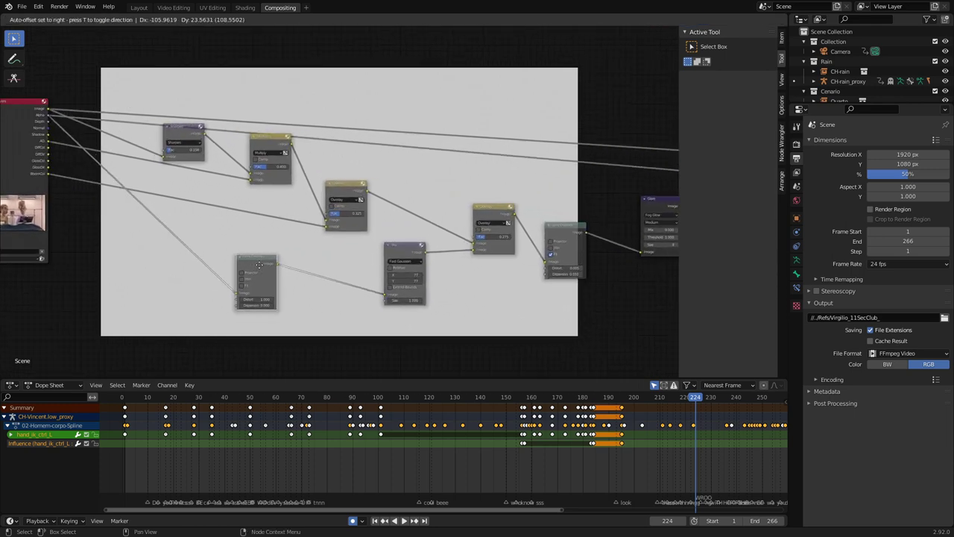
key(ctrl+z)
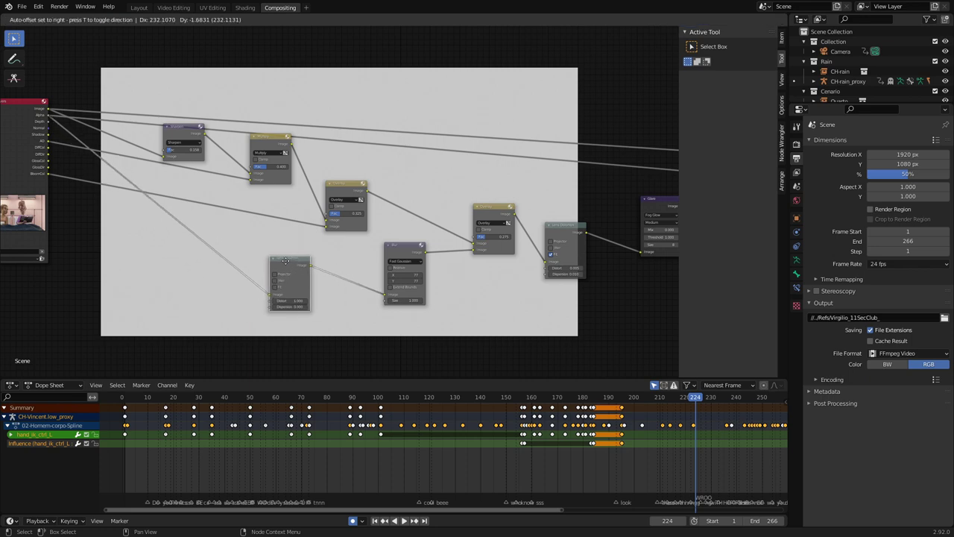
key(shift+a)
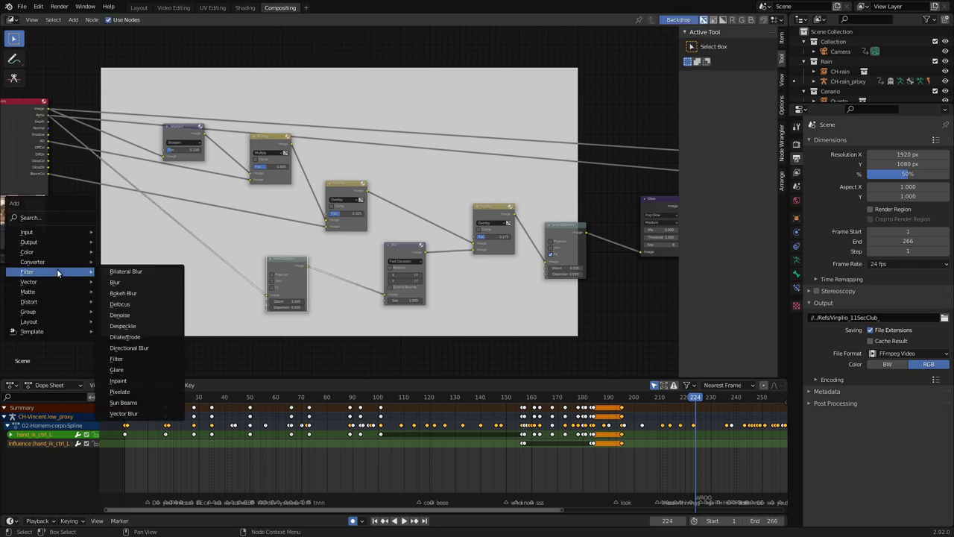
mouse_move(28, 302)
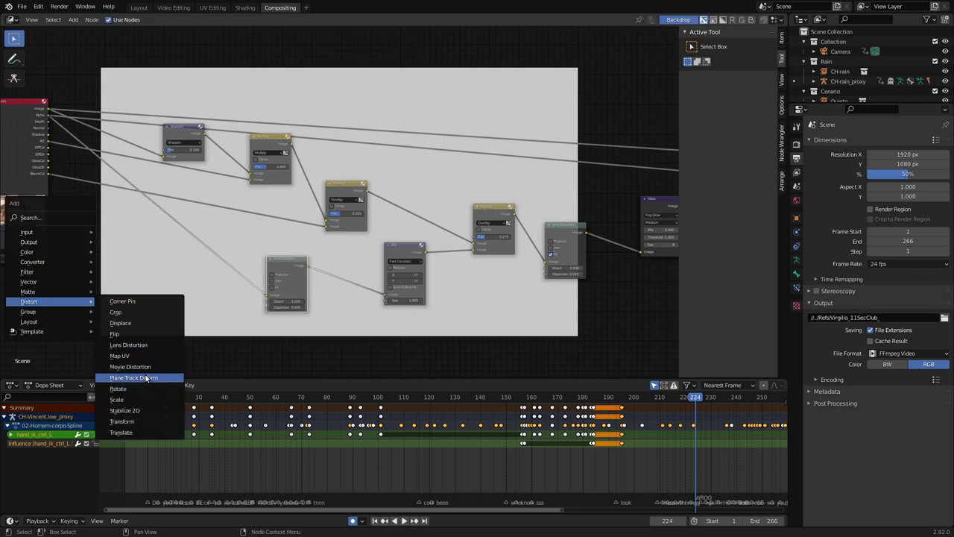
click(149, 347)
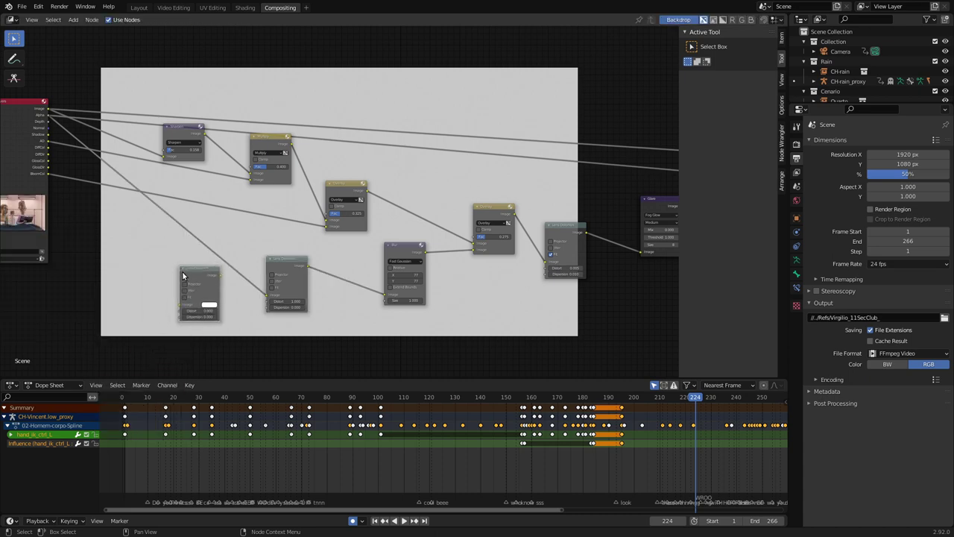
key(x)
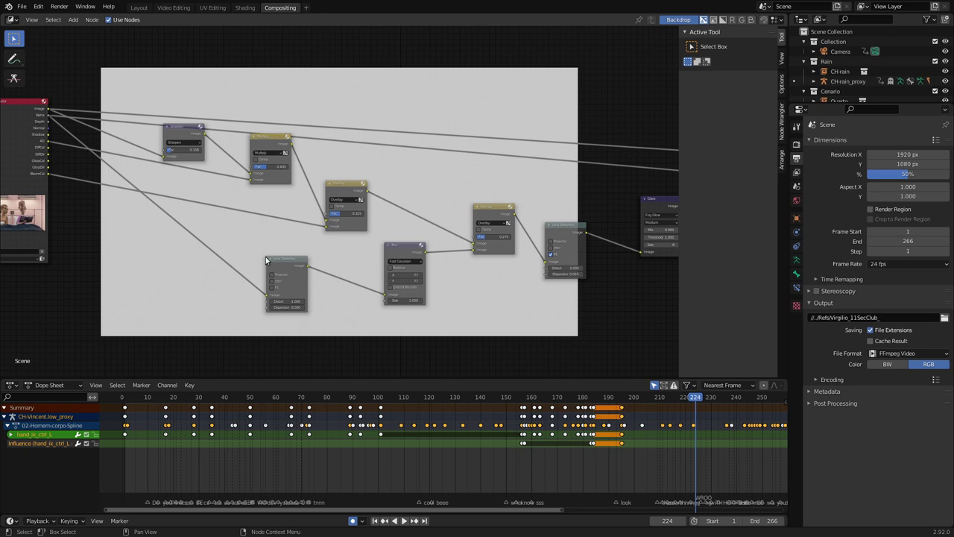
mouse_move(266, 257)
middle_down()
mouse_move(240, 230)
mouse_move(252, 154)
mouse_move(224, 224)
middle_up()
Try Lens Distortion Distort values of -0.999, 0, 0.900 and -0.700
drag(217, 240, 179, 254)
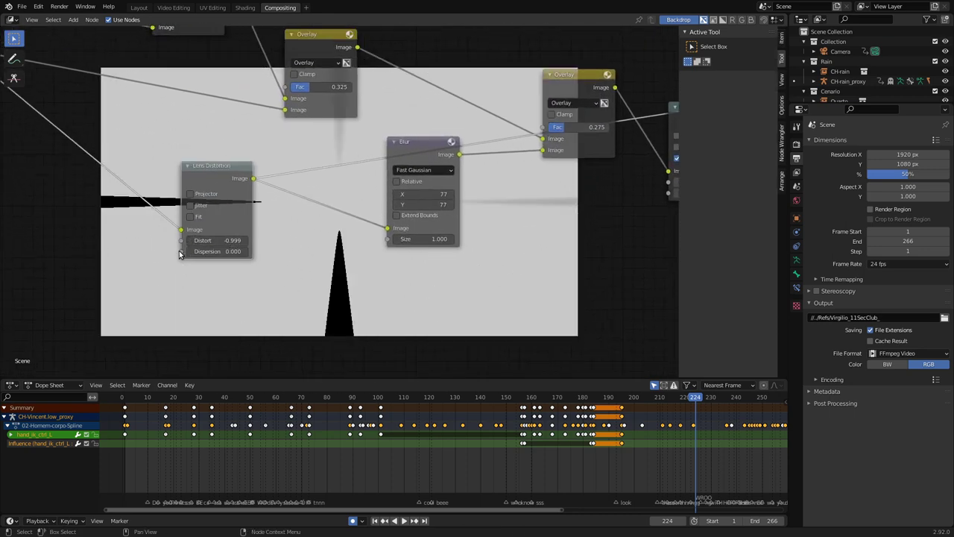
click(214, 242)
text(0.000)
key(Return)
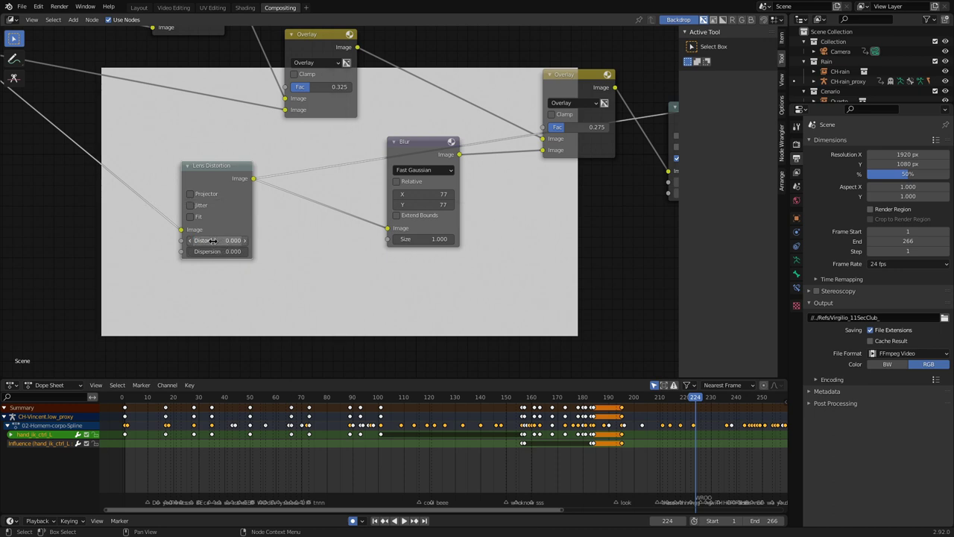
click(213, 241)
text(0.9)
key(Return)
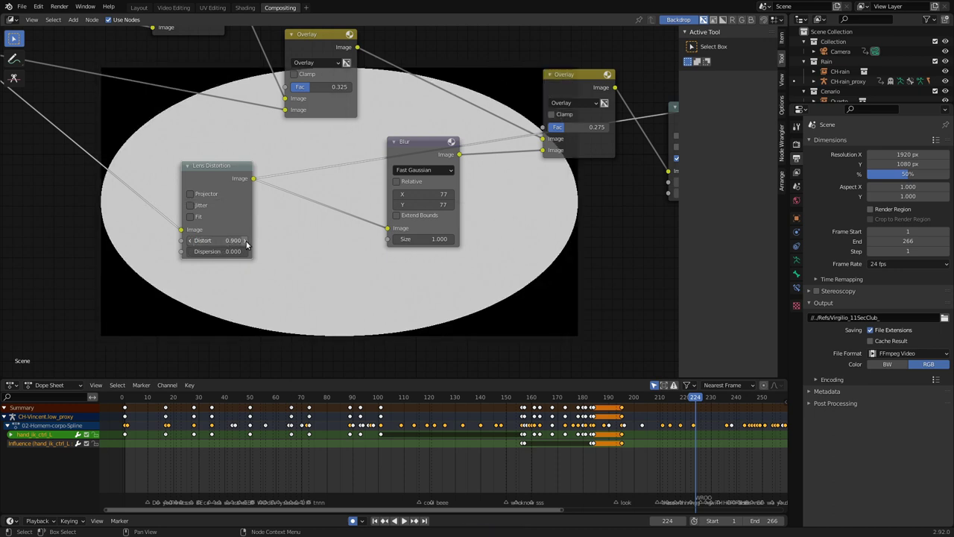
click(247, 244)
text(-0.7)
key(Return)
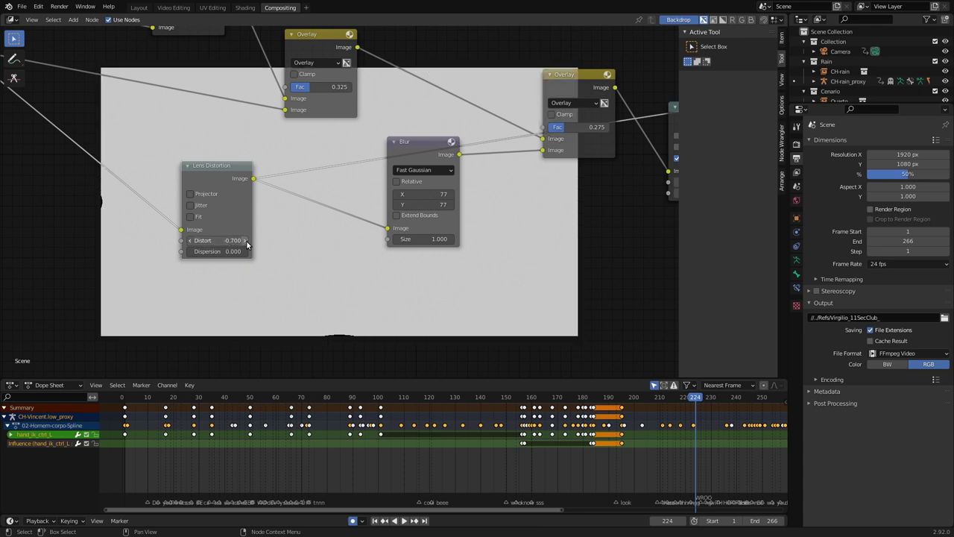
Try Distort 0.700, settle on 1.000, and move the Lens Distortion node down-left
click(247, 241)
click(246, 241)
click(247, 241)
click(247, 241)
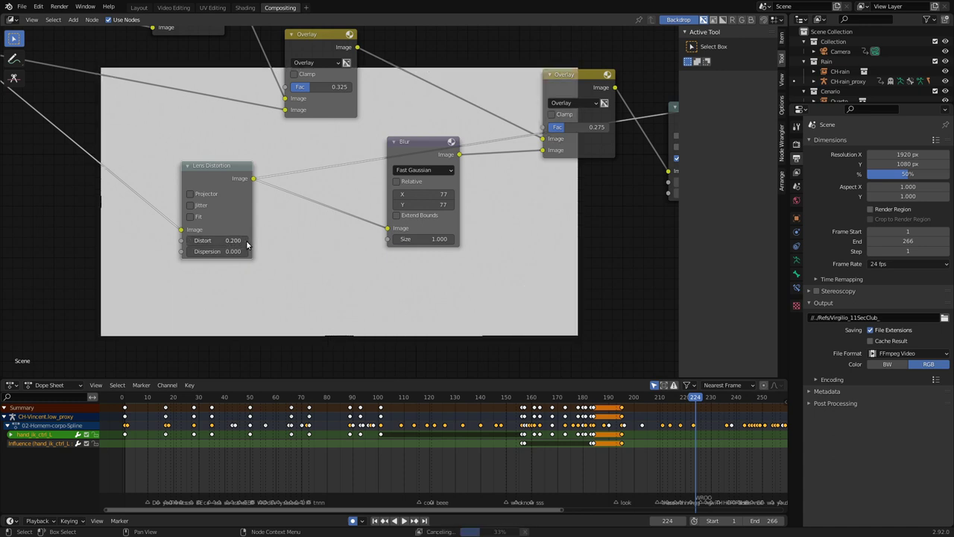
text(0.7)
key(Return)
click(247, 241)
click(246, 241)
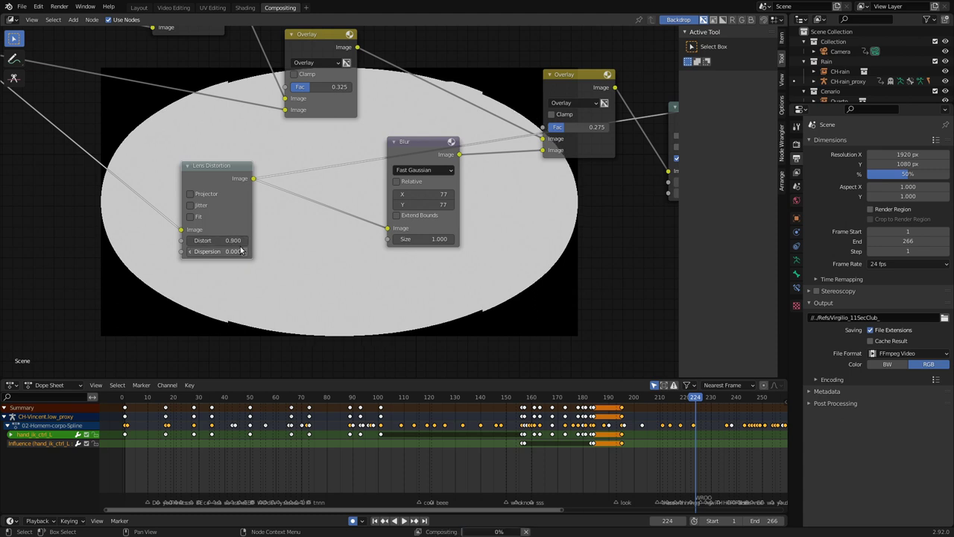
click(247, 240)
drag(180, 184, 135, 211)
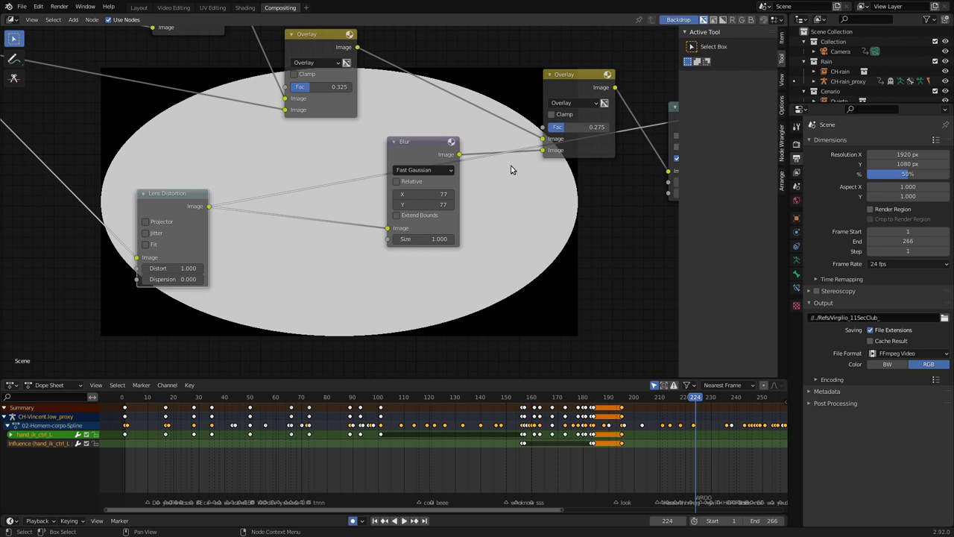
Reposition the Lens Distortion and Blur nodes, adding then deleting a second Blur node
drag(157, 201, 98, 201)
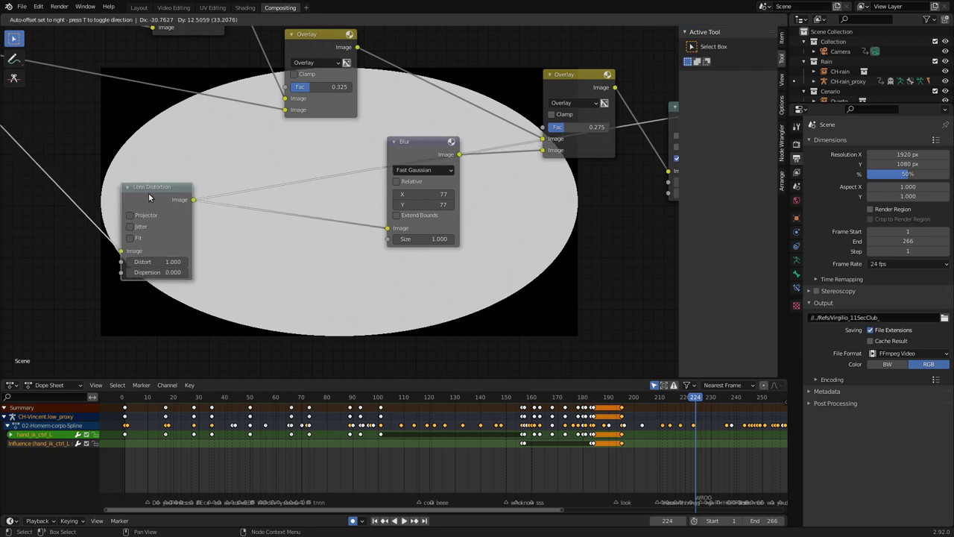
drag(403, 155, 332, 216)
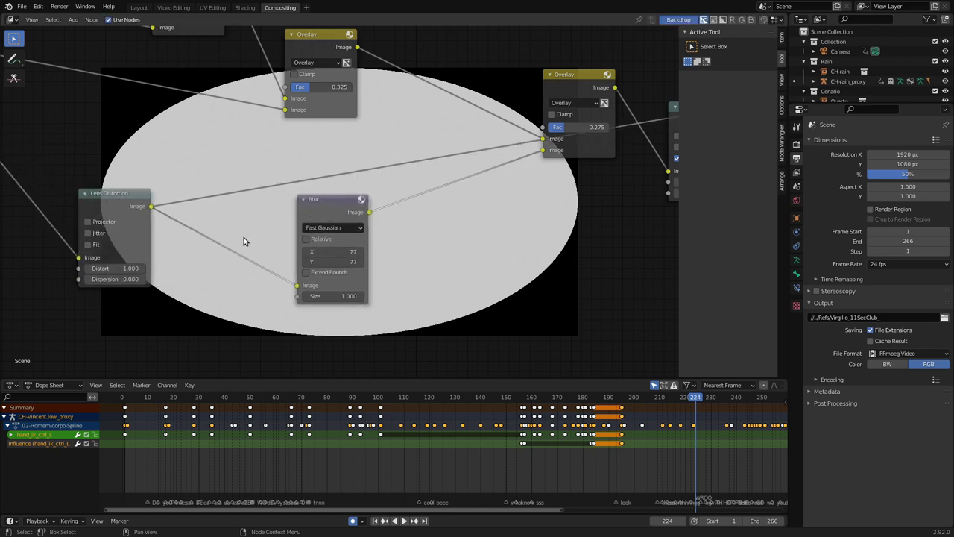
key(shift+a)
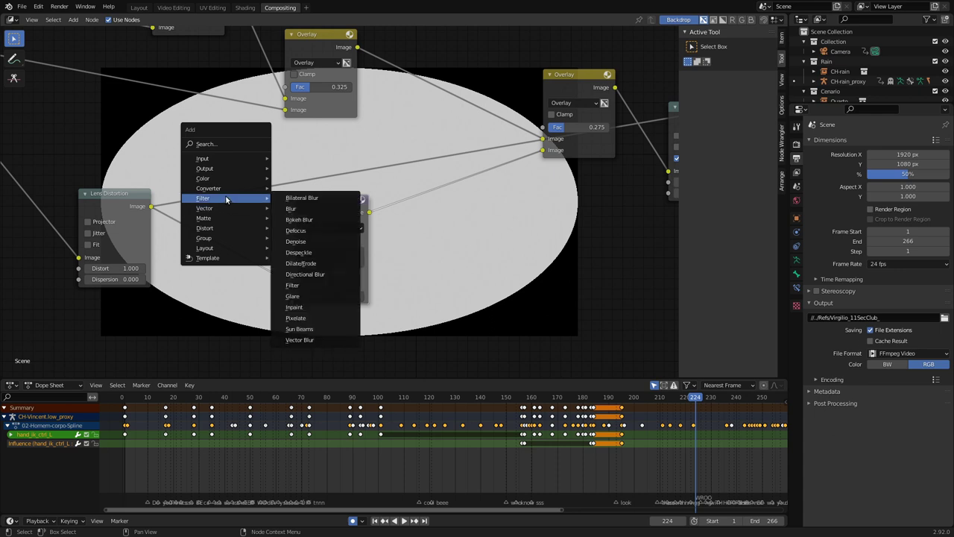
click(323, 208)
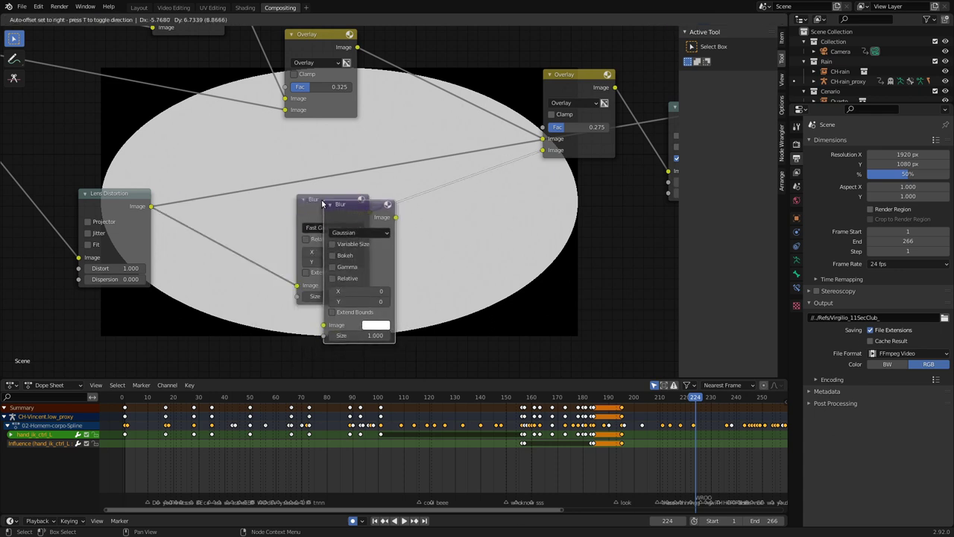
click(357, 206)
key(ctrl+x)
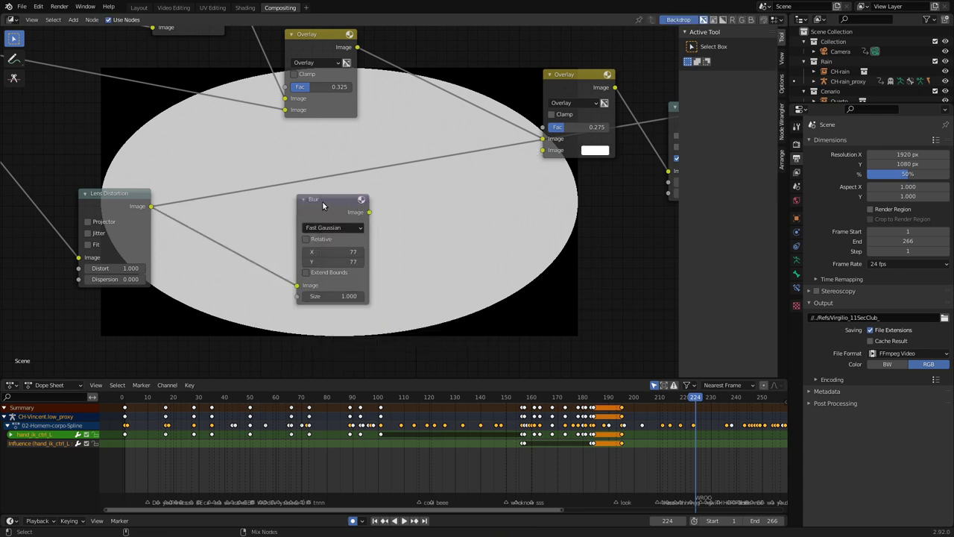
drag(129, 222, 124, 227)
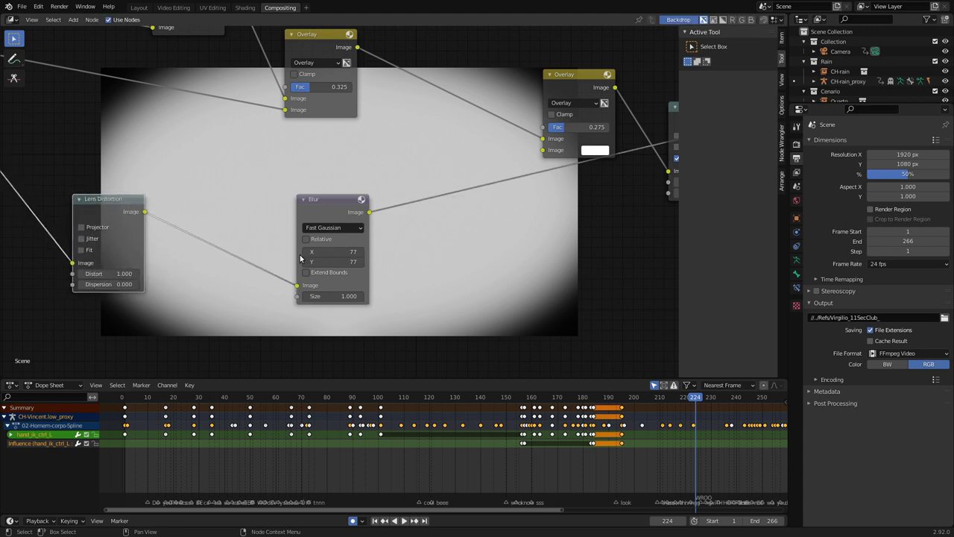
Keep the Blur node on Fast Gaussian with X and Y sizes at 77
mouse_move(302, 258)
mouse_down()
mouse_move(237, 255)
mouse_move(288, 271)
mouse_up()
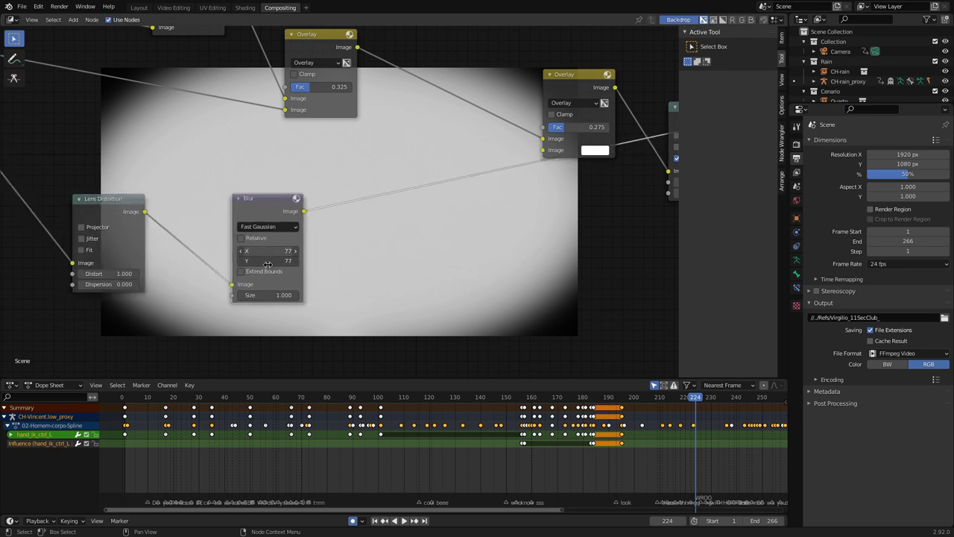
click(273, 228)
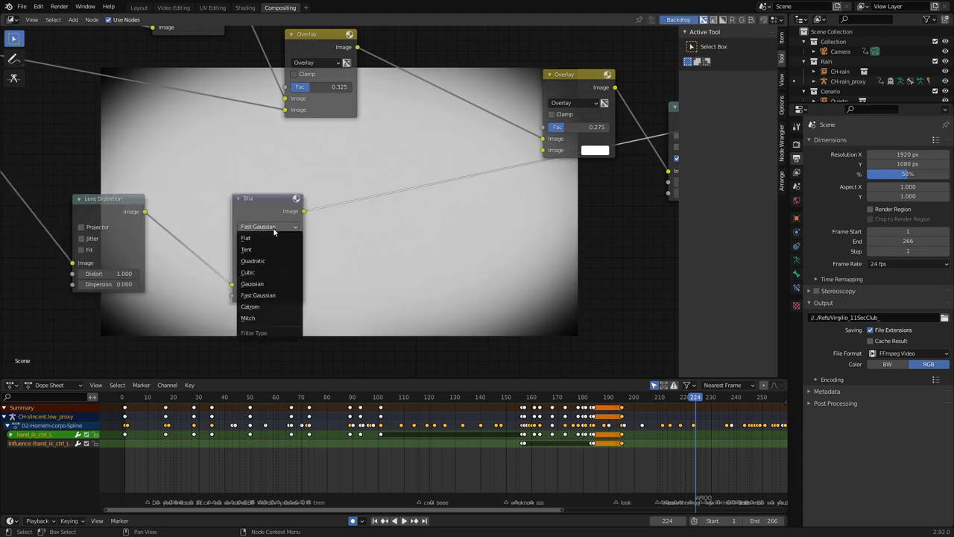
click(266, 299)
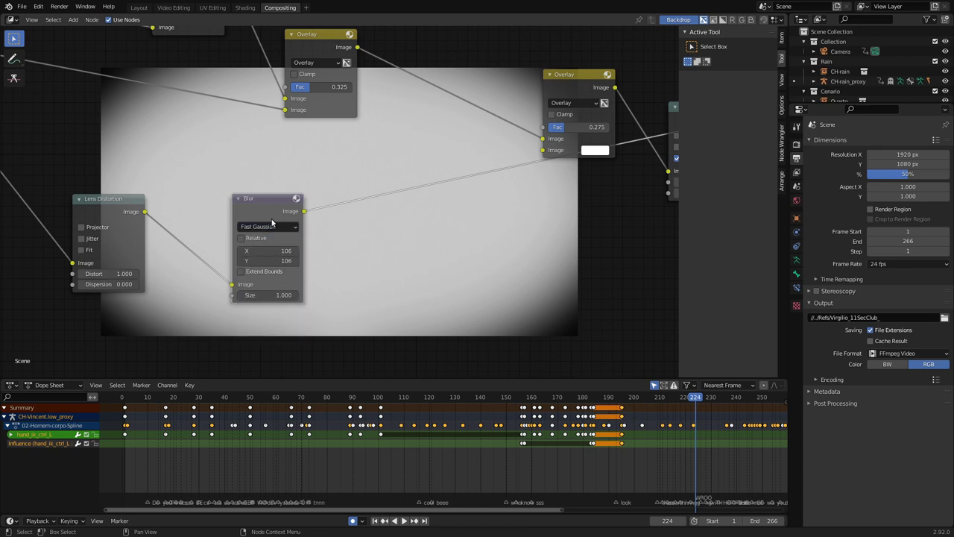
drag(267, 251, 269, 250)
text(77)
key(Return)
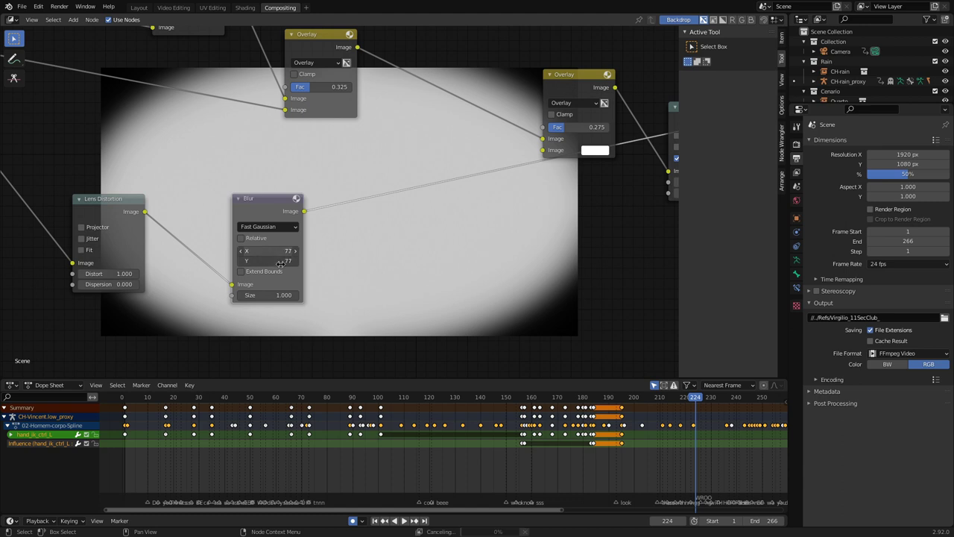
scroll(306, 210, down, 1)
Move the Blur and Overlay nodes closer and link Blur's Image output to the second Overlay's lower Image input
scroll(218, 230, down, 1)
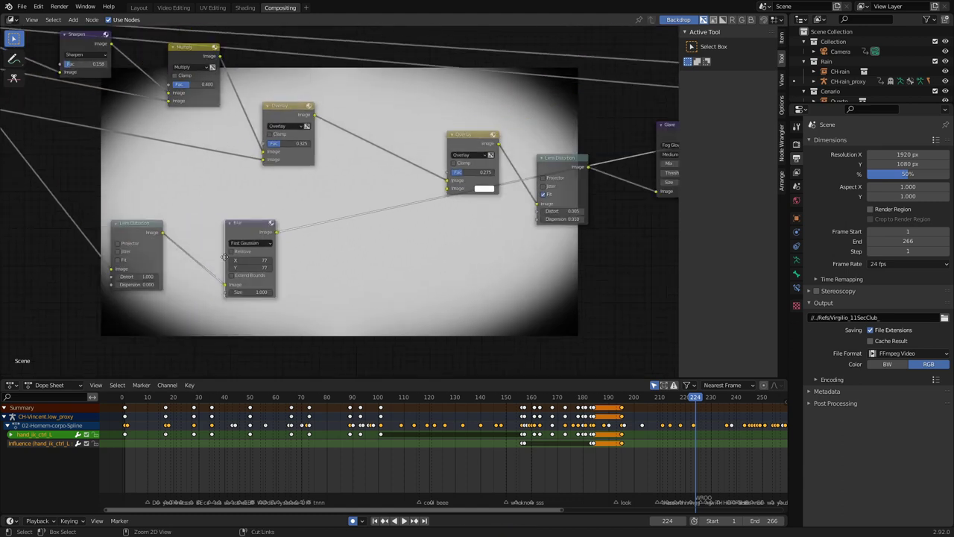
scroll(231, 238, down, 1)
scroll(244, 244, down, 1)
drag(219, 245, 280, 228)
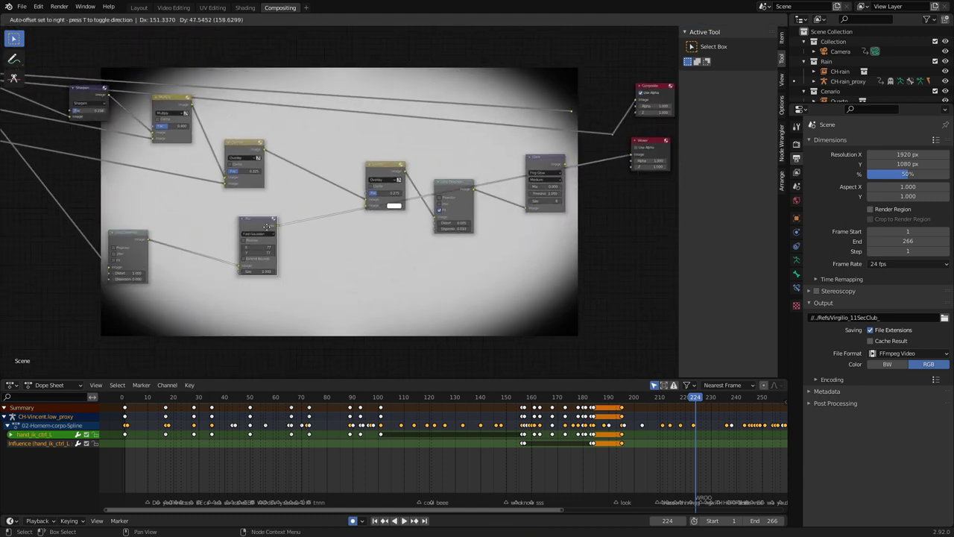
drag(239, 146, 248, 121)
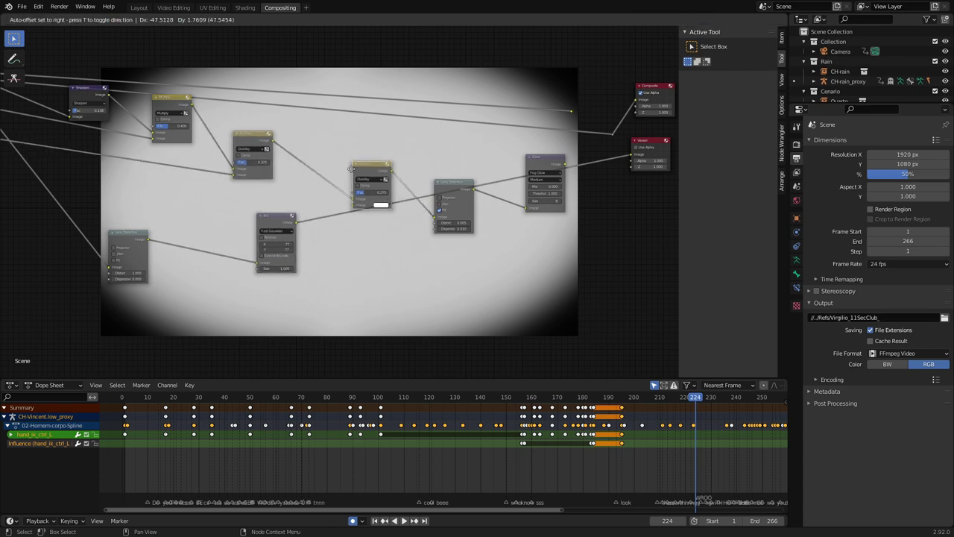
mouse_move(372, 161)
mouse_down()
mouse_move(345, 147)
mouse_move(365, 126)
mouse_up()
scroll(345, 146, up, 1)
scroll(346, 147, up, 1)
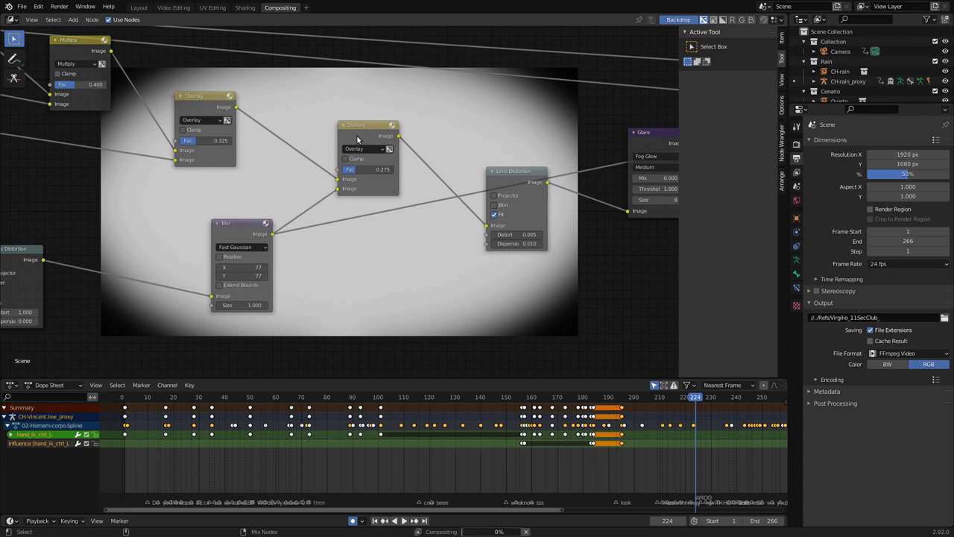
drag(272, 233, 337, 188)
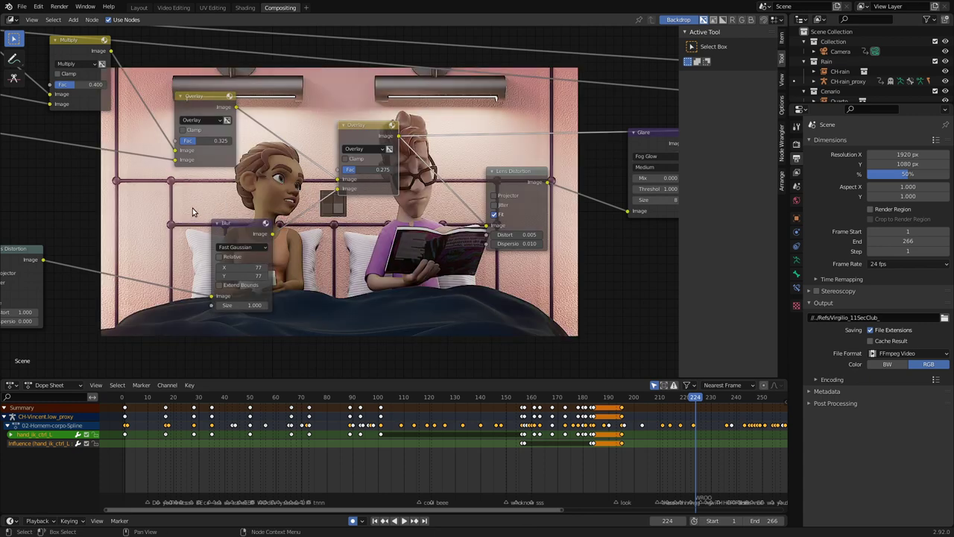
Raise the second Overlay node's Fac to 1.000
scroll(192, 213, up, 1)
middle_drag(390, 162, 246, 225)
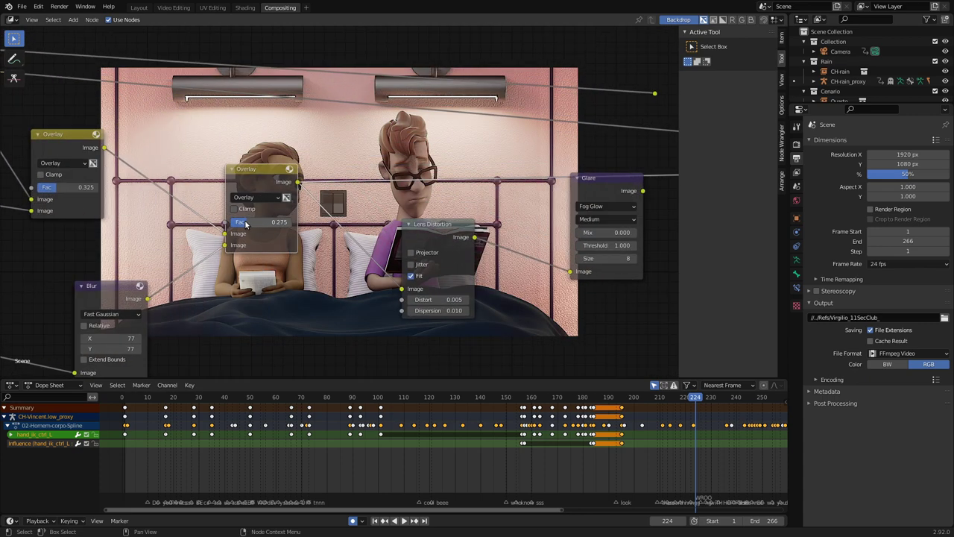
drag(247, 224, 199, 223)
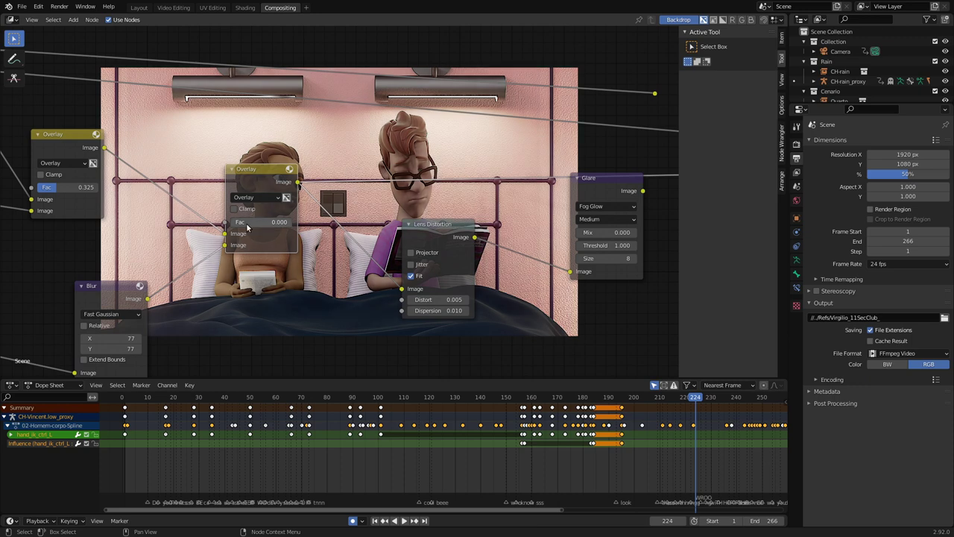
drag(254, 223, 377, 232)
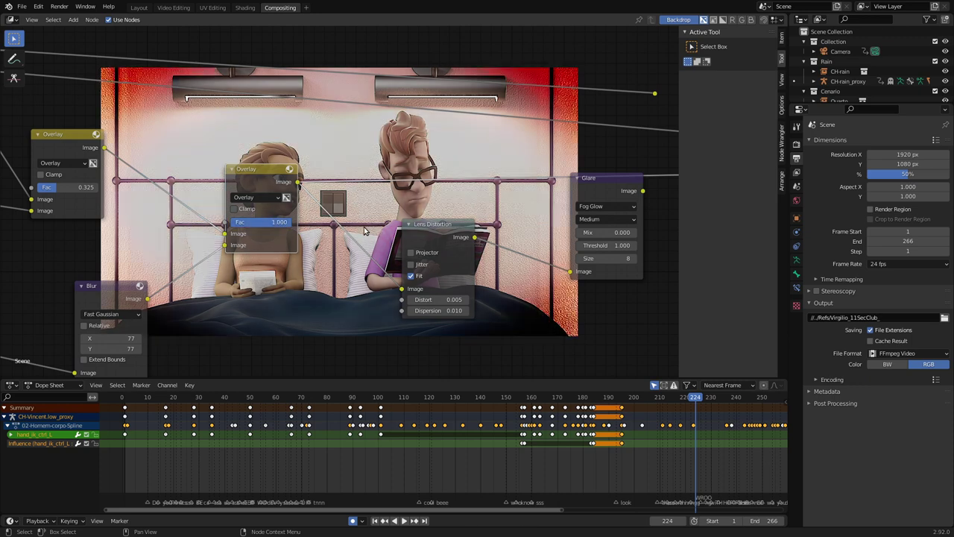
middle_drag(144, 92, 90, 79)
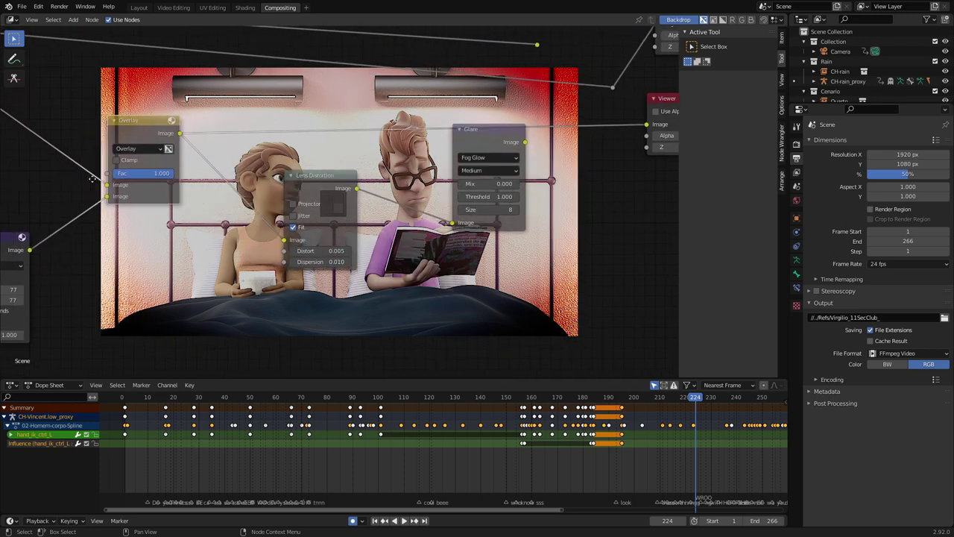
Try Multiply blending on the node, revert it to Overlay, and lower its Fac to about 0.192
click(204, 185)
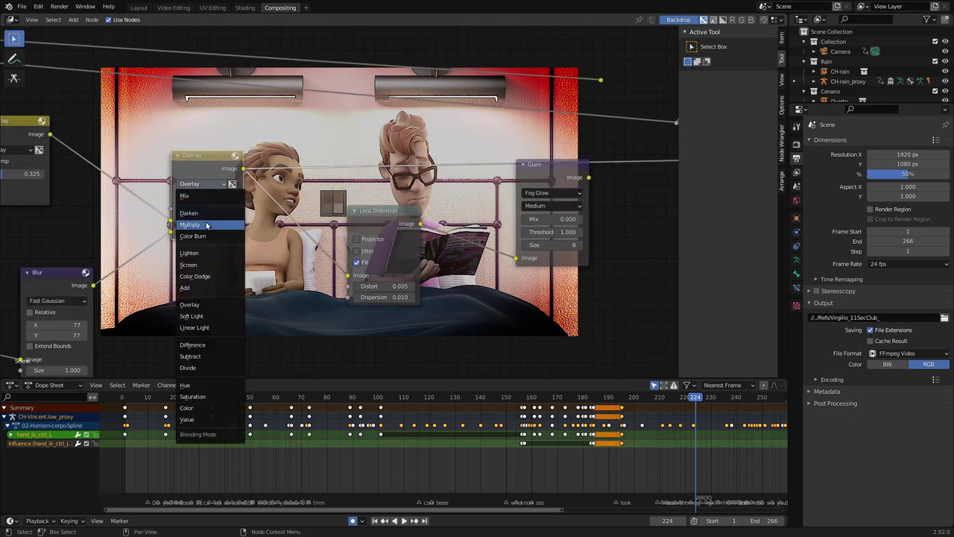
click(217, 223)
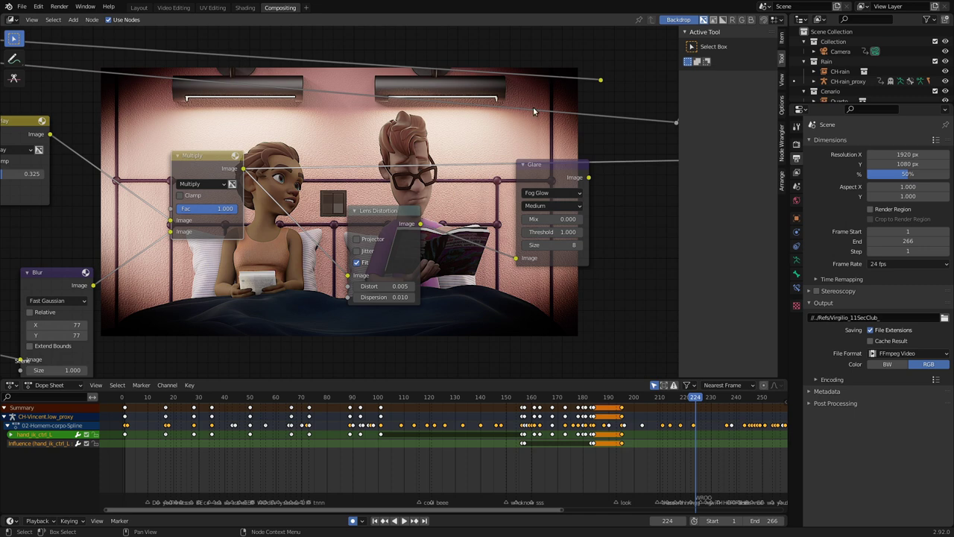
click(214, 184)
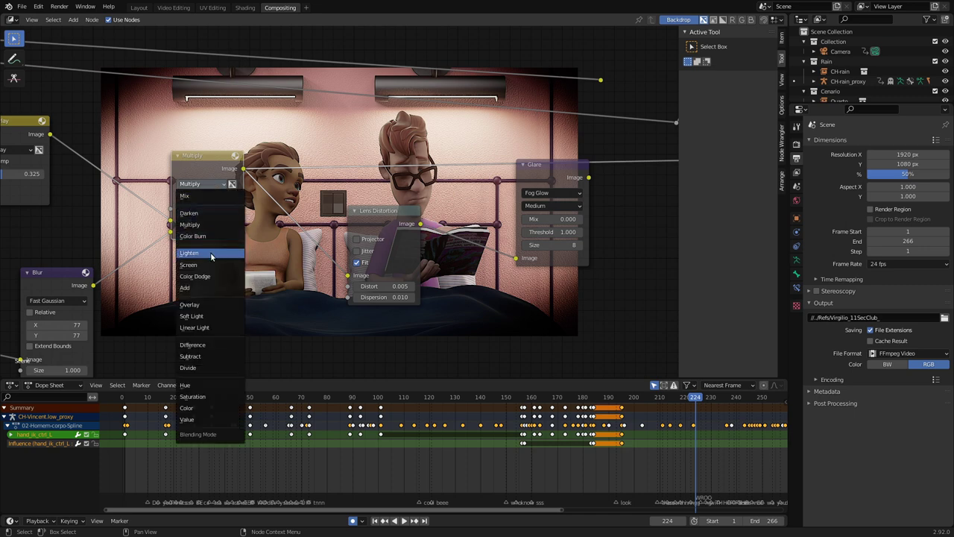
click(191, 304)
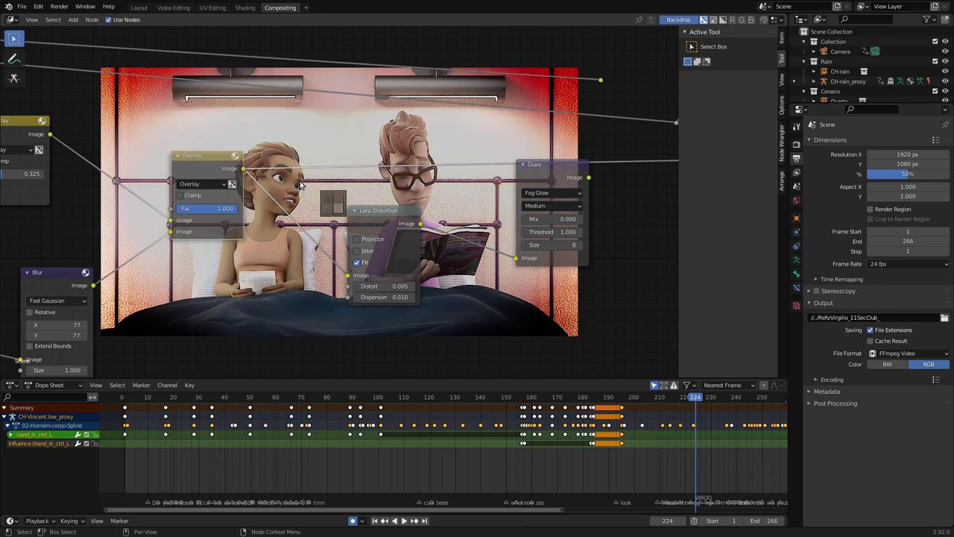
drag(228, 210, 191, 211)
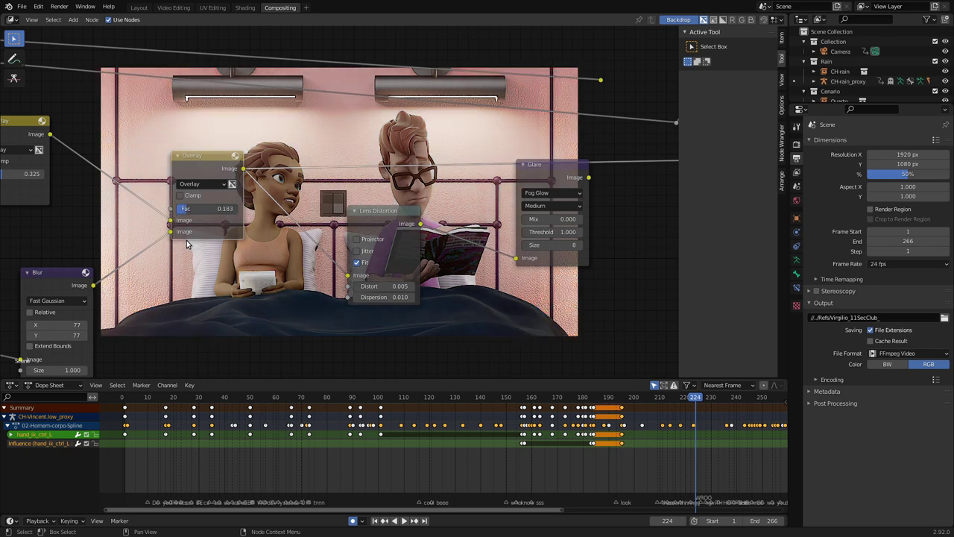
drag(183, 218, 197, 214)
middle_drag(245, 208, 44, 208)
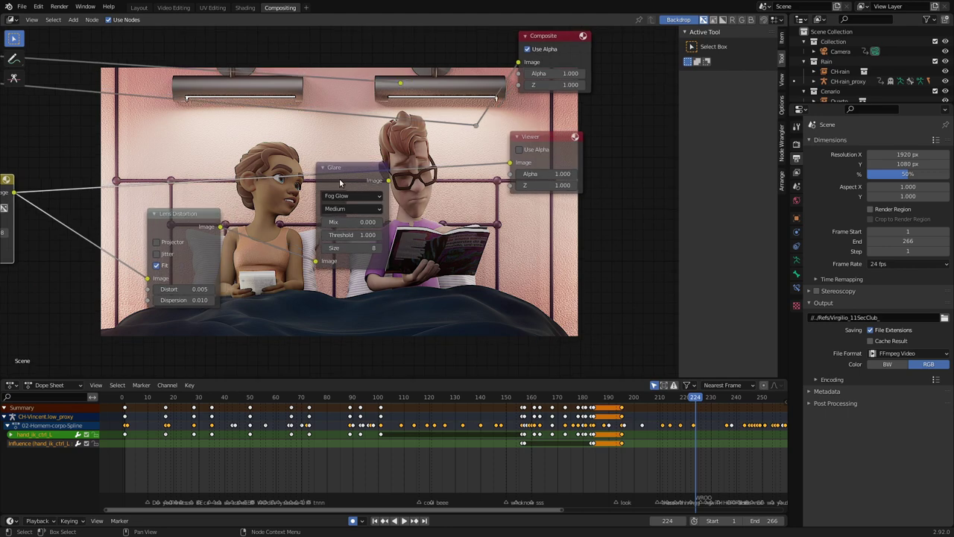
Preview the Lens Distortion output in the backdrop, set Distort to 1, and uncheck Fit
drag(176, 226, 141, 228)
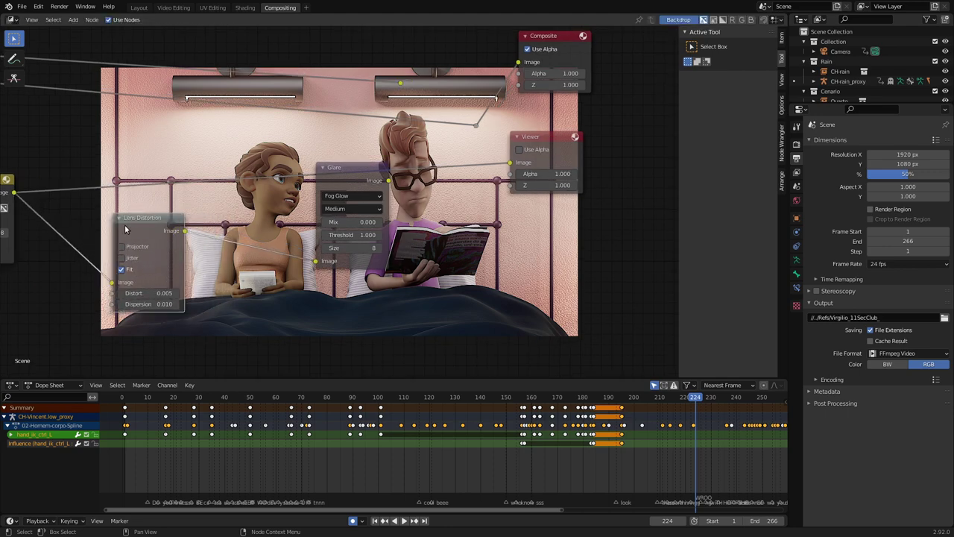
mouse_move(173, 241)
middle_down()
mouse_move(320, 203)
mouse_move(187, 195)
middle_up()
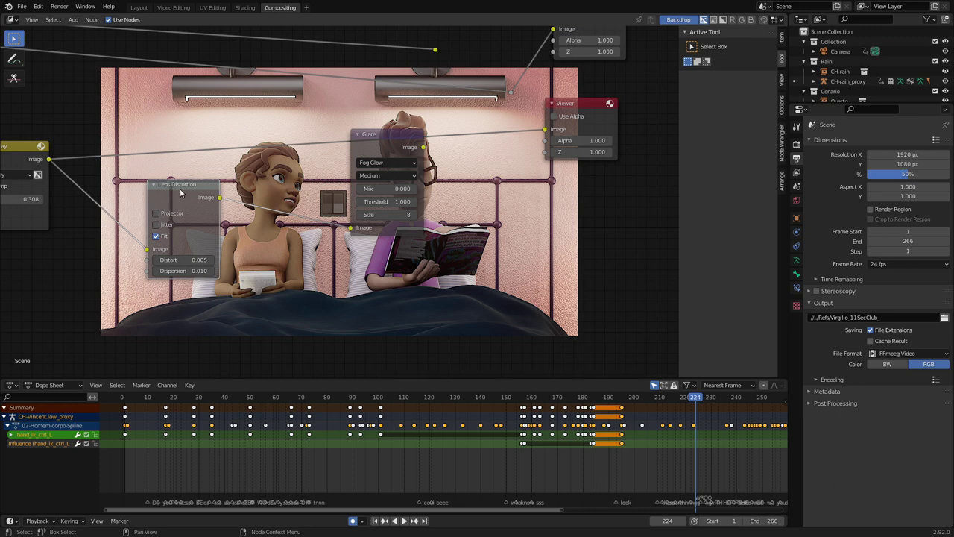
ctrl+shift+click(185, 194)
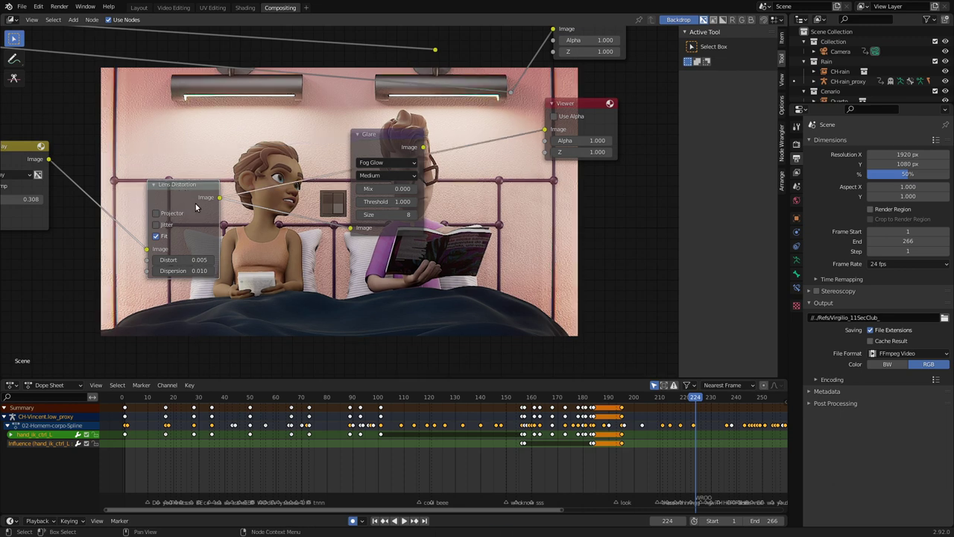
drag(176, 193, 154, 193)
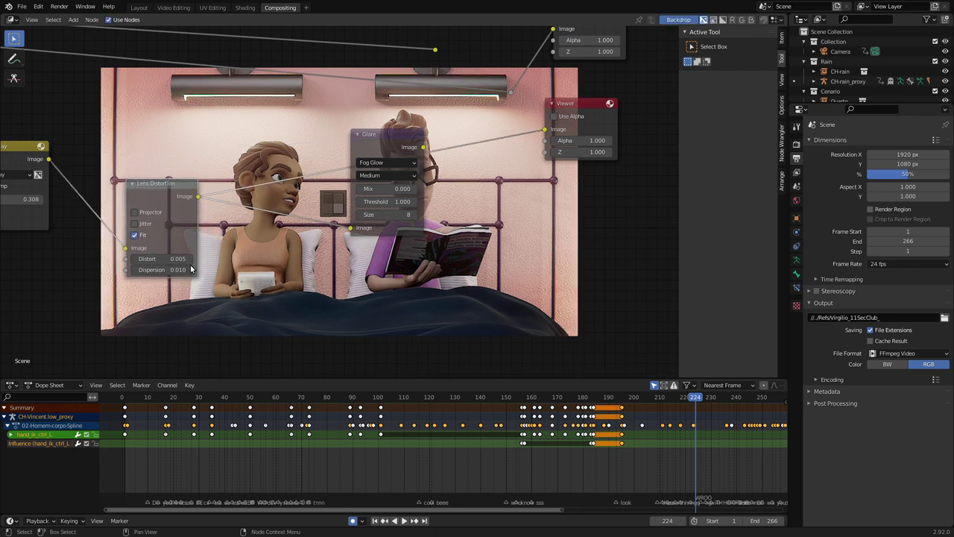
scroll(191, 269, up, 2)
click(123, 270)
text(1)
key(Return)
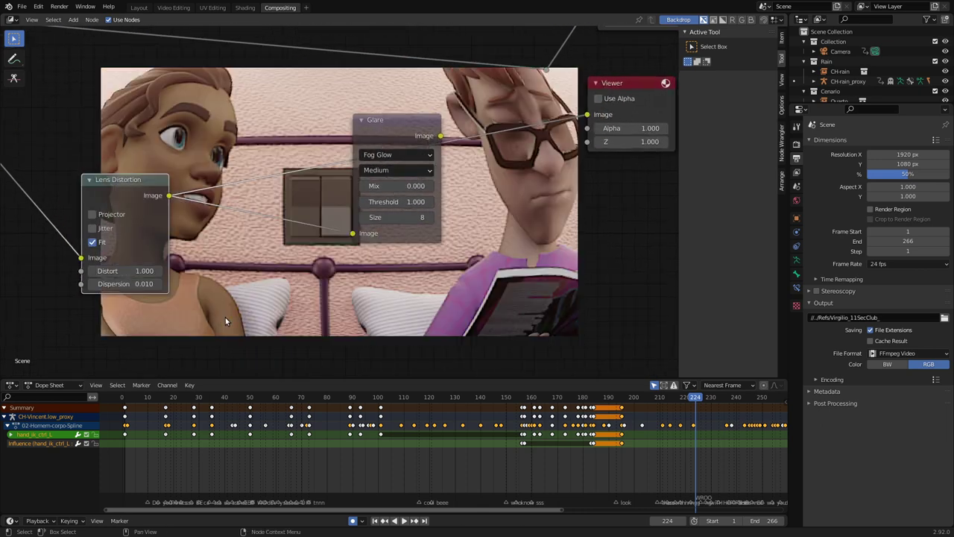
click(93, 243)
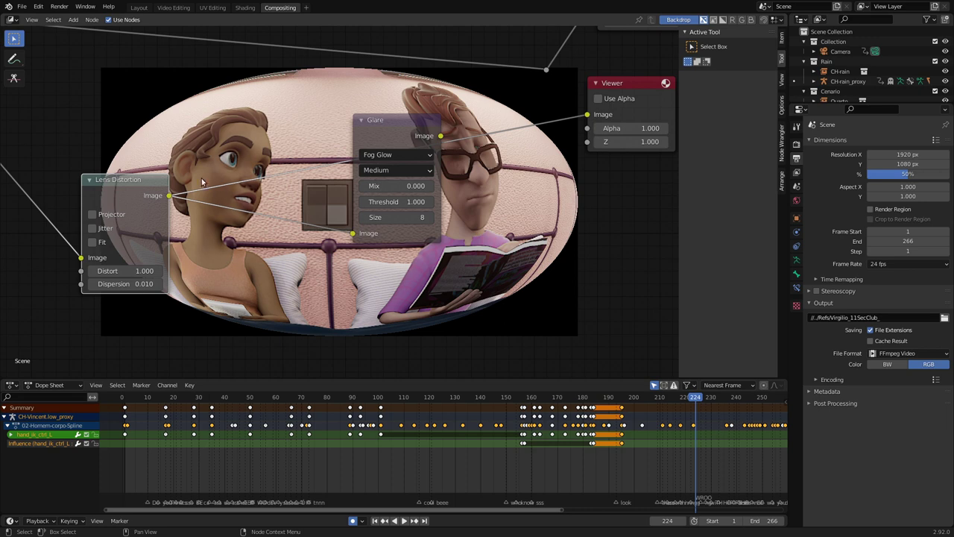
Test lower Distort values (0.400, 0.050), settling on 0.005
drag(143, 271, 125, 271)
click(125, 271)
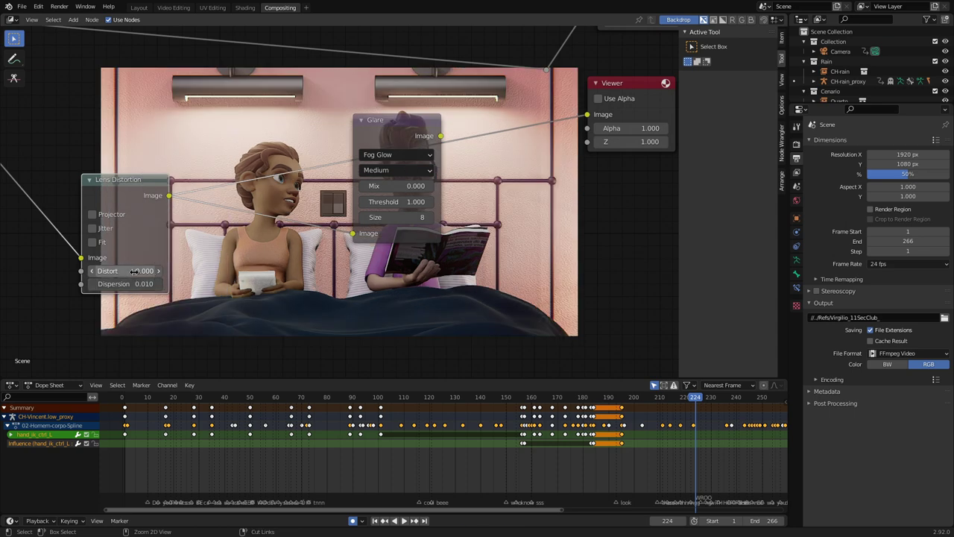
text(0)
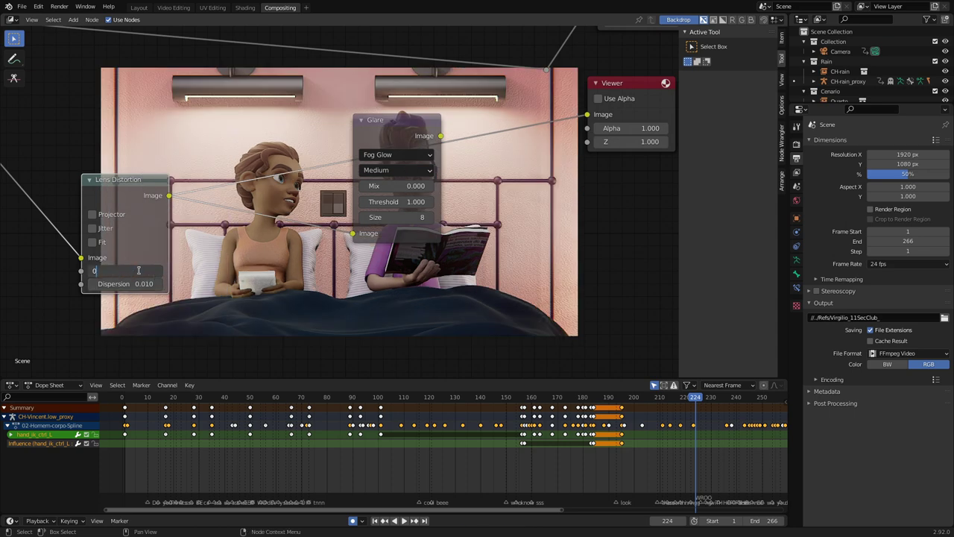
key(Return)
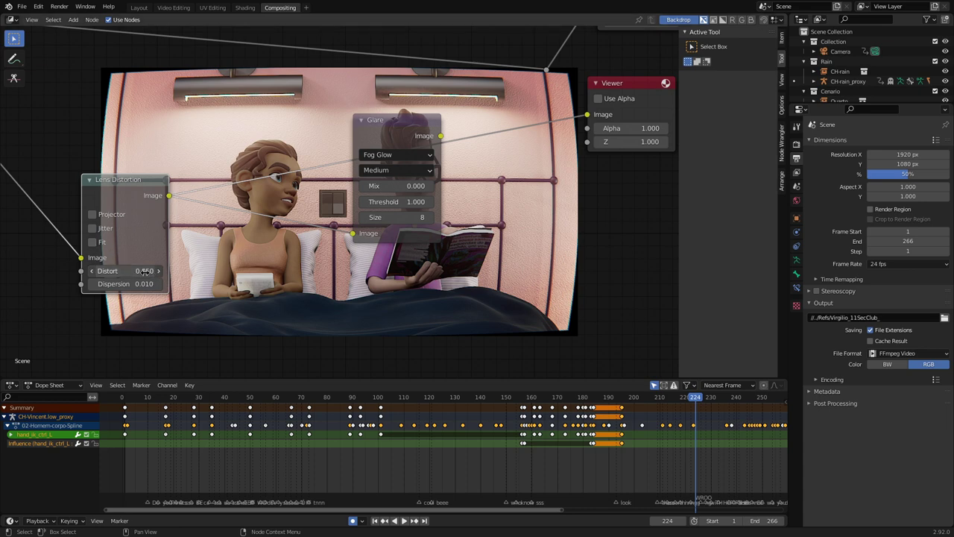
click(129, 270)
text(0.005)
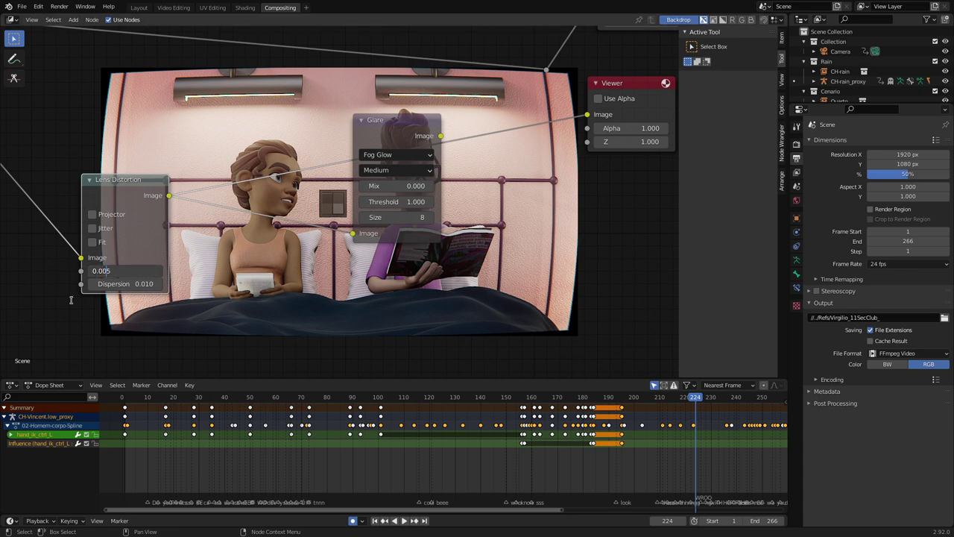
key(Return)
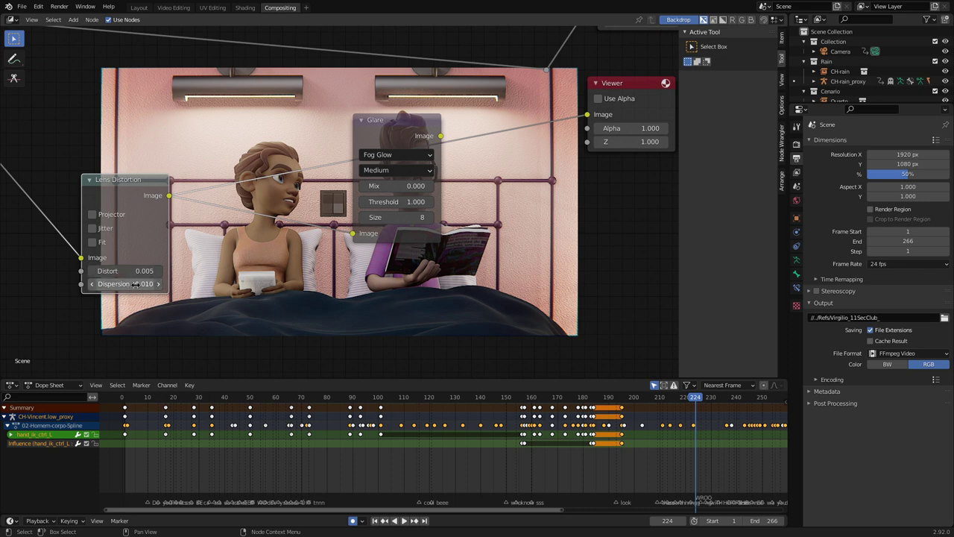
Raise Lens Distortion Dispersion to 1.000, then set it back to 0.010
drag(124, 284, 194, 294)
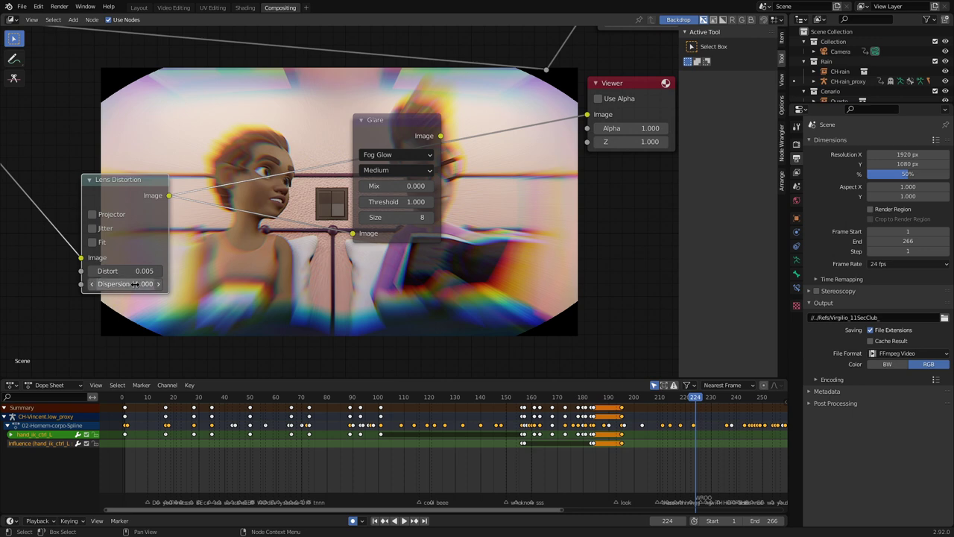
click(120, 284)
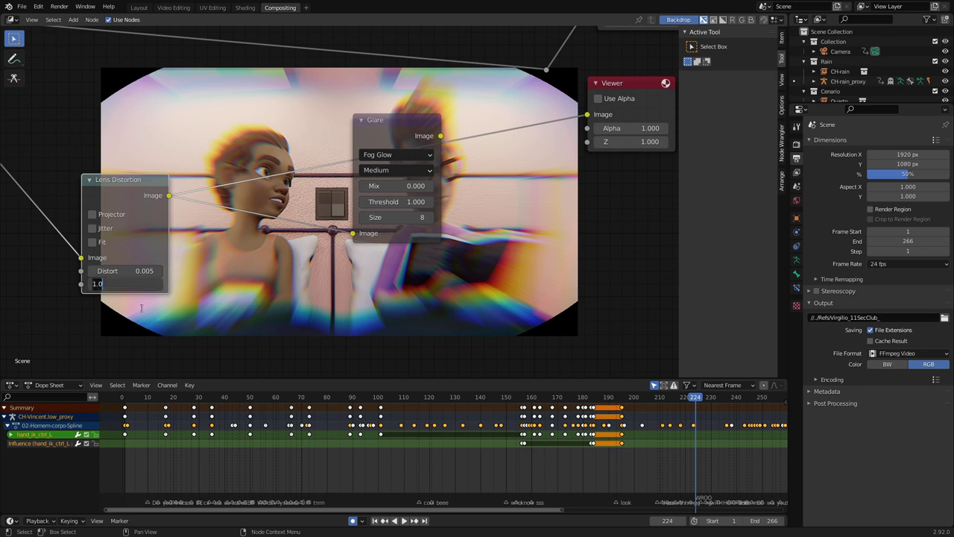
key(BackSpace)
key(Return)
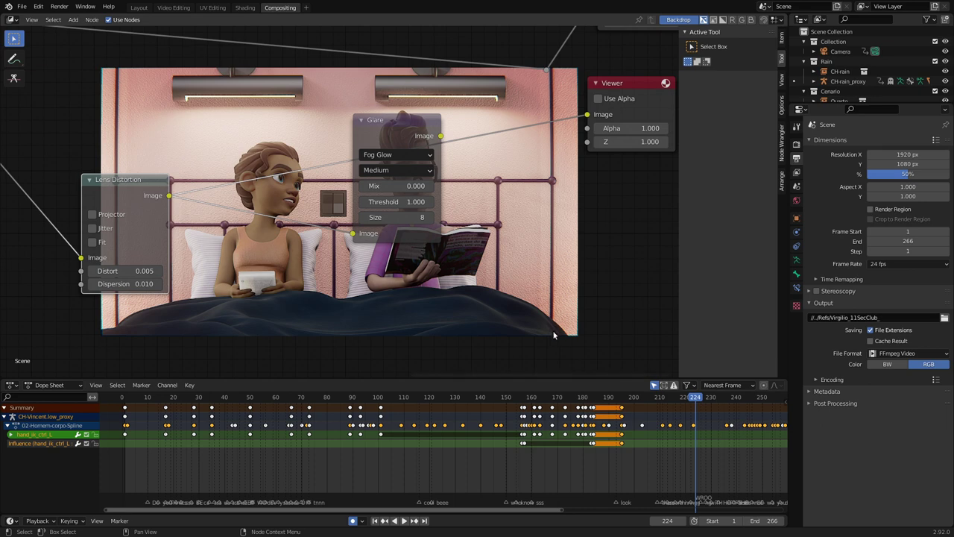
Re-enable Lens Distortion Fit, rearrange the Glare and Viewer nodes, and select the Glare node
click(93, 242)
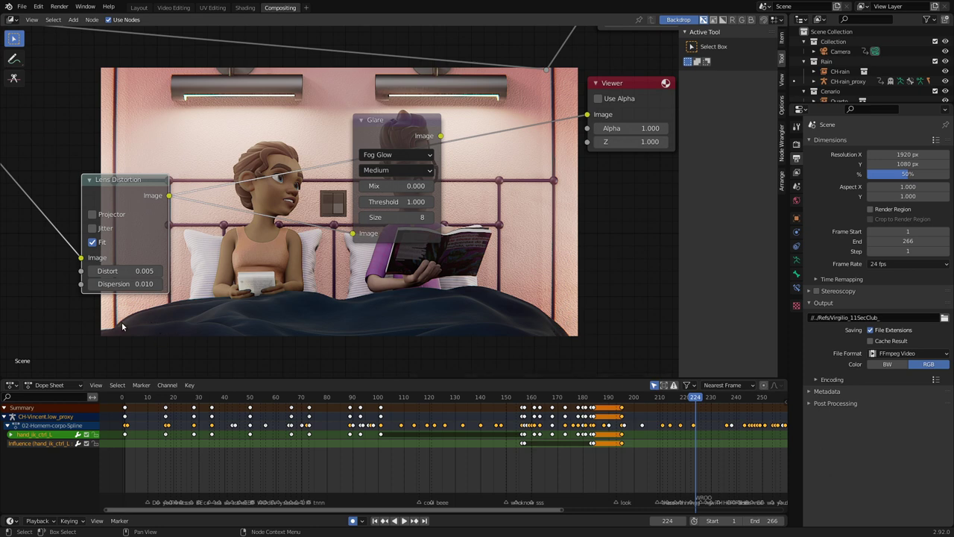
mouse_move(260, 214)
middle_down()
mouse_move(48, 251)
mouse_move(89, 244)
middle_up()
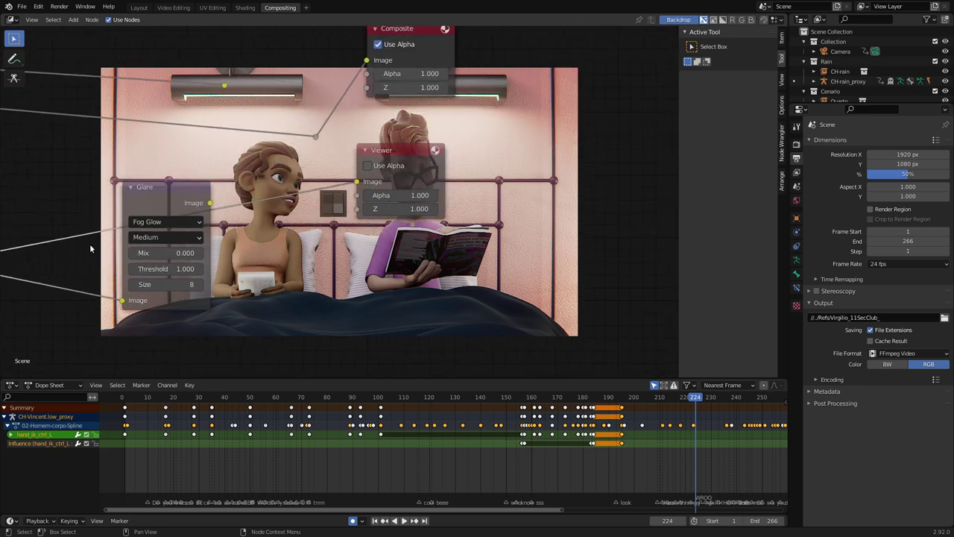
mouse_move(157, 195)
mouse_down()
mouse_move(76, 216)
mouse_move(74, 206)
mouse_up()
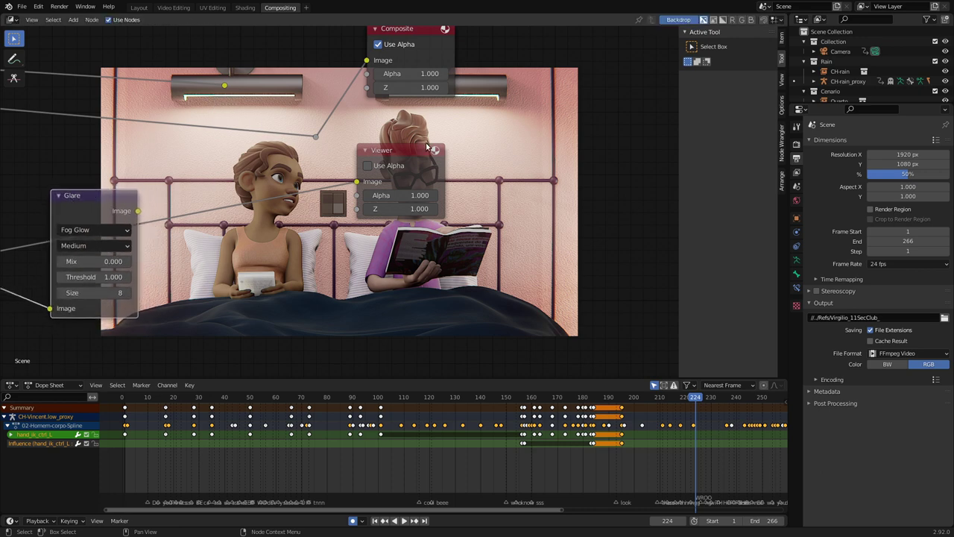
drag(403, 152, 466, 166)
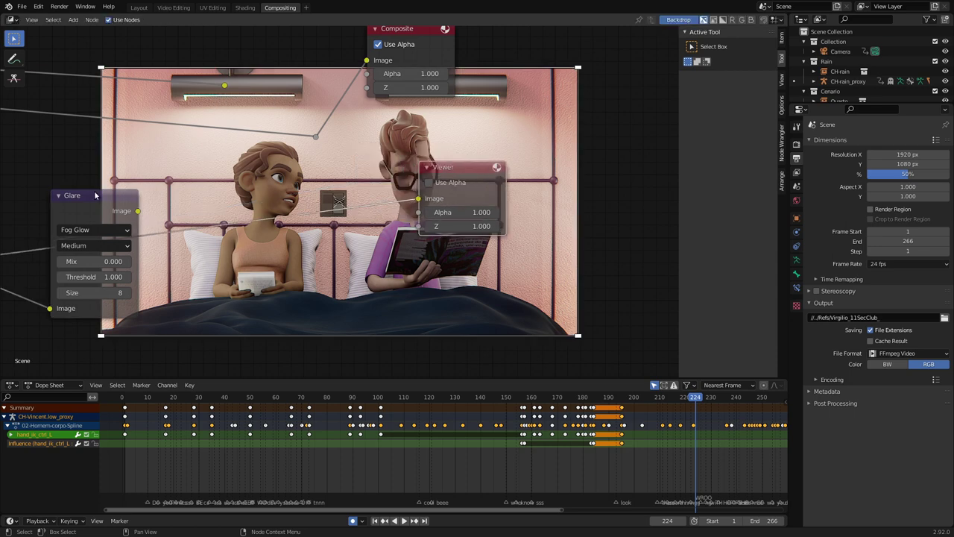
middle_drag(61, 206, 206, 193)
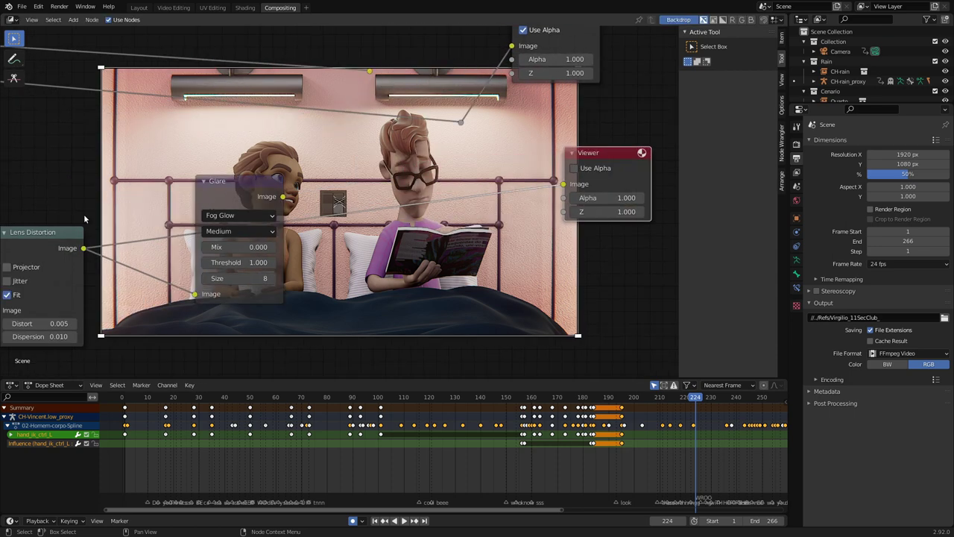
key(shift+a)
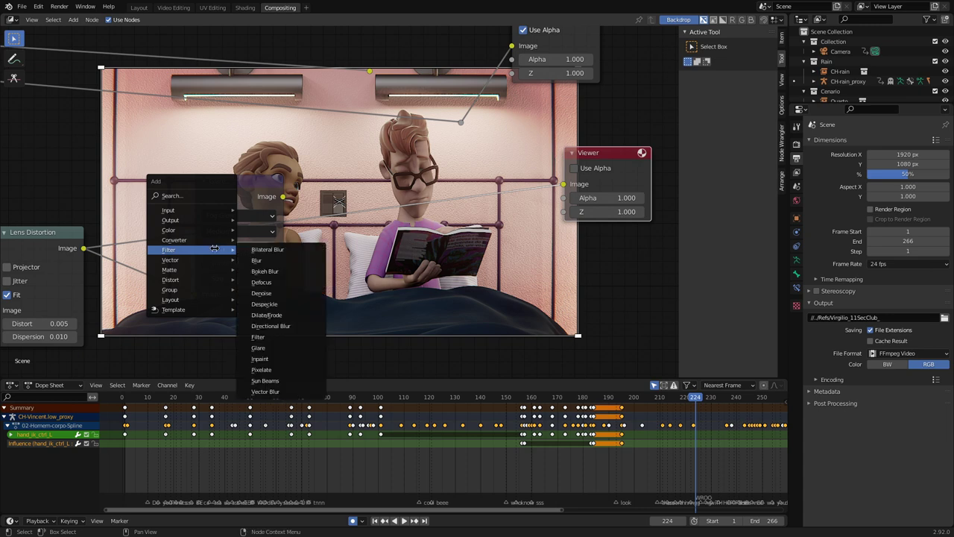
click(293, 349)
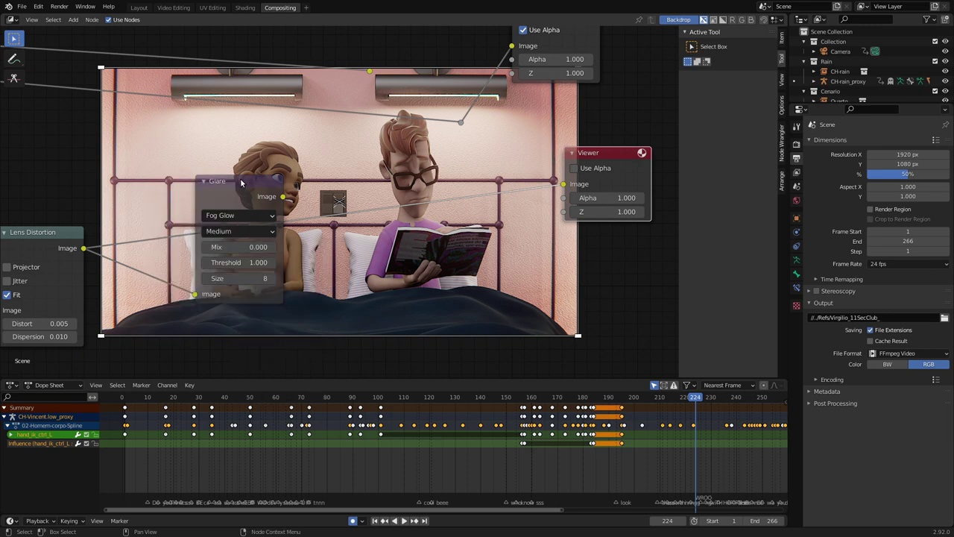
click(240, 178)
middle_drag(217, 202, 162, 215)
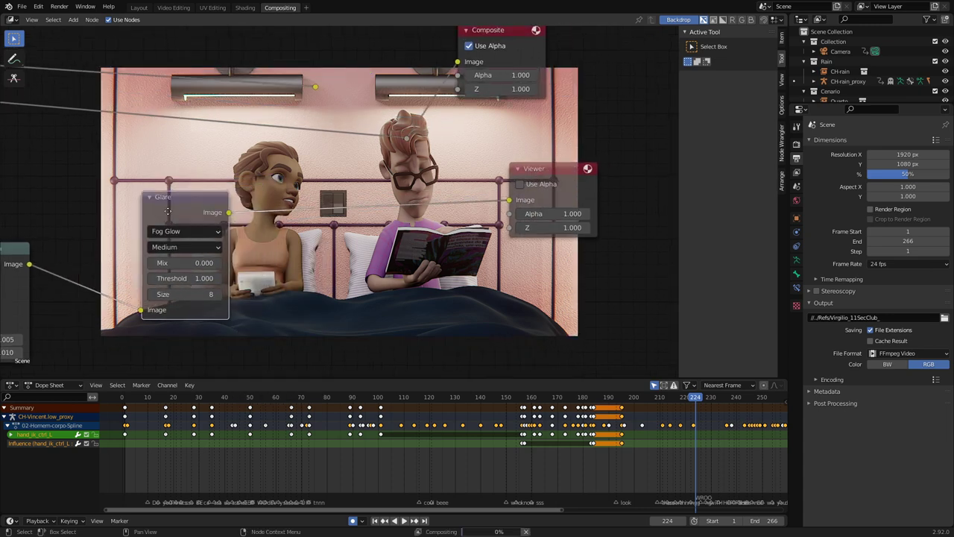
Raise the glare Mix step by step to 1.000, then set it back to 0
click(217, 261)
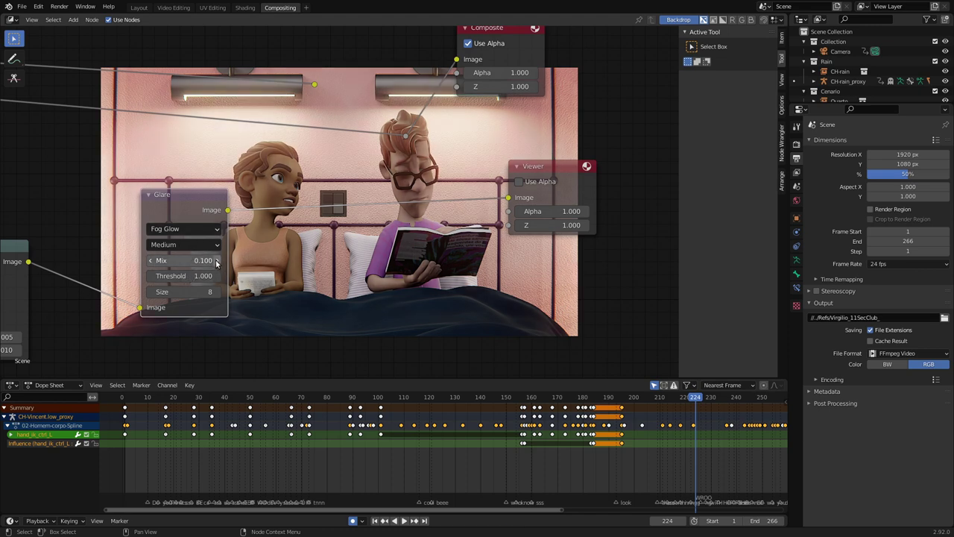
click(217, 261)
click(217, 261)
click(217, 261)
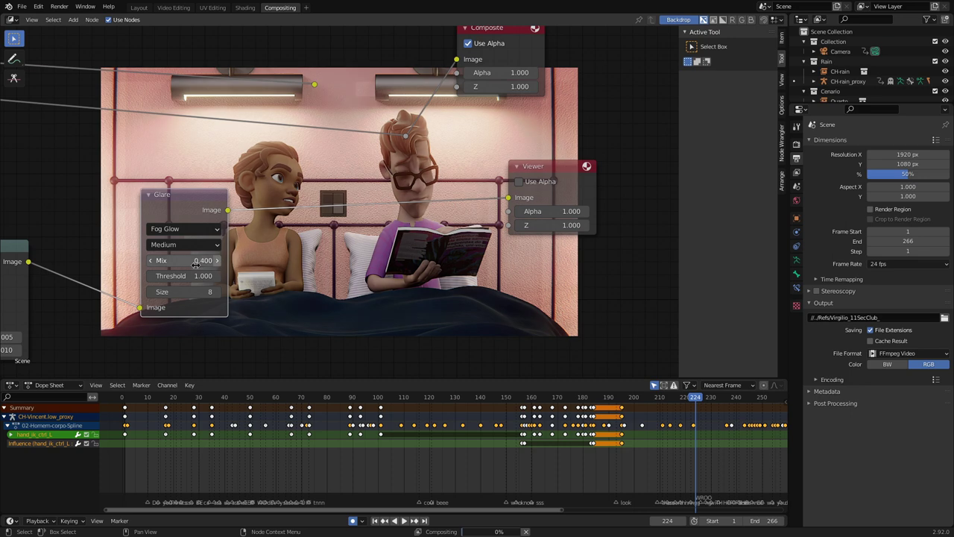
drag(196, 261, 204, 261)
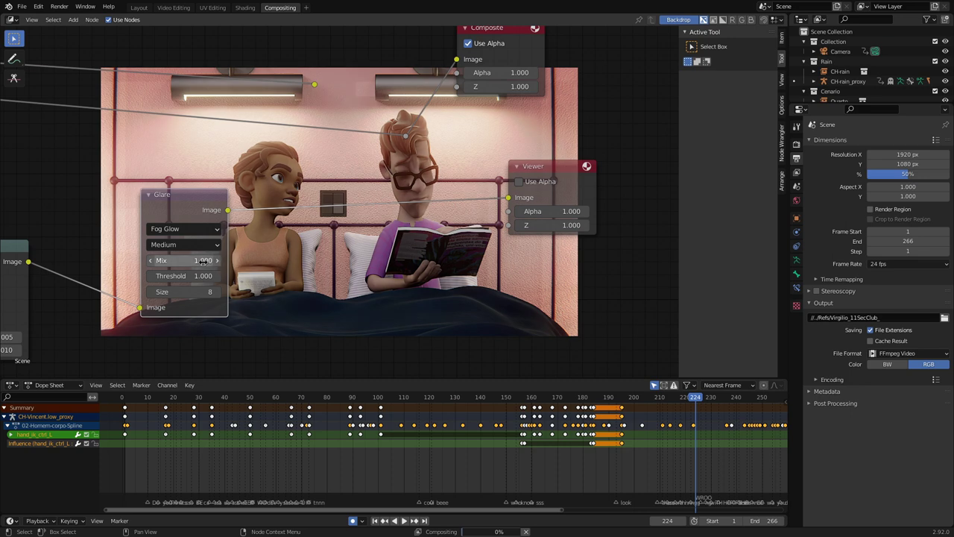
click(203, 261)
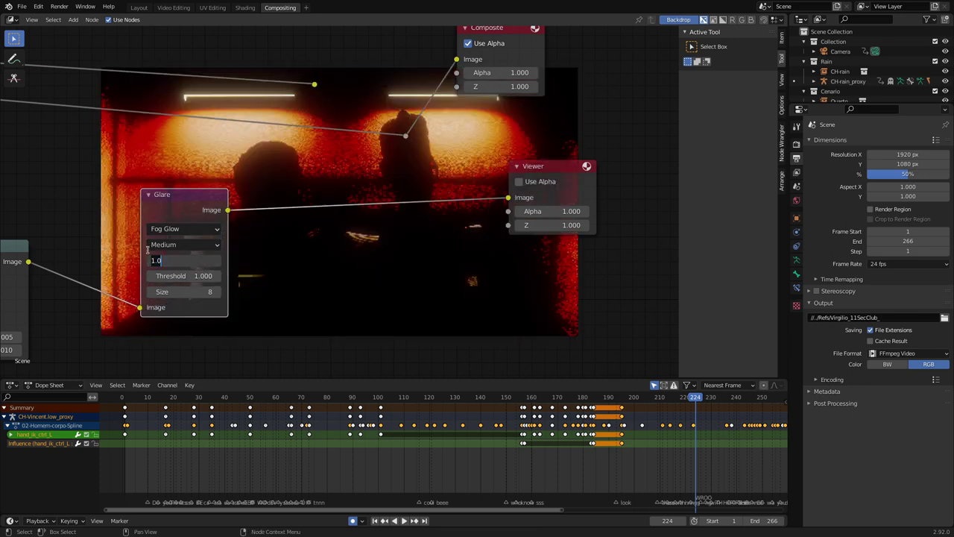
text(0)
key(Return)
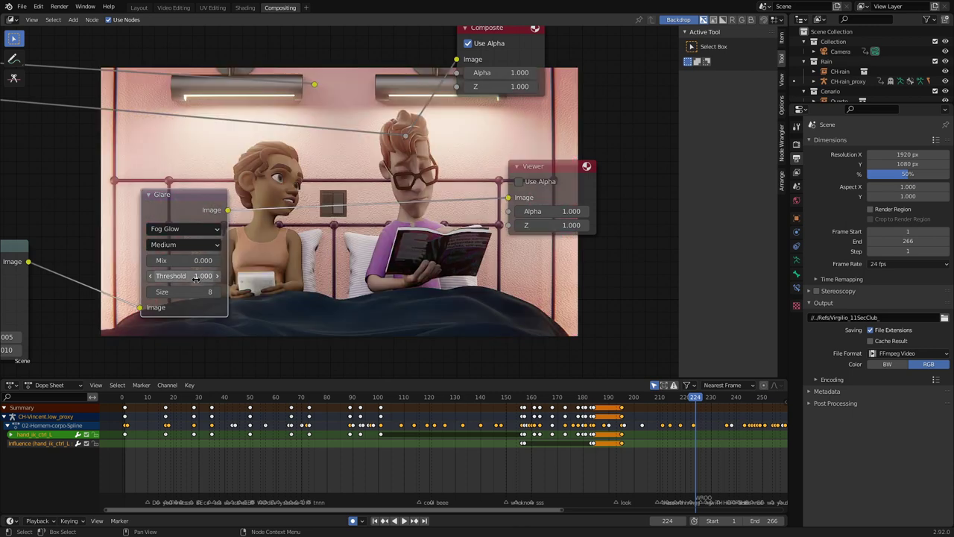
Drop the glare Threshold to 0, then raise it in steps to 0.600
drag(201, 277, 136, 277)
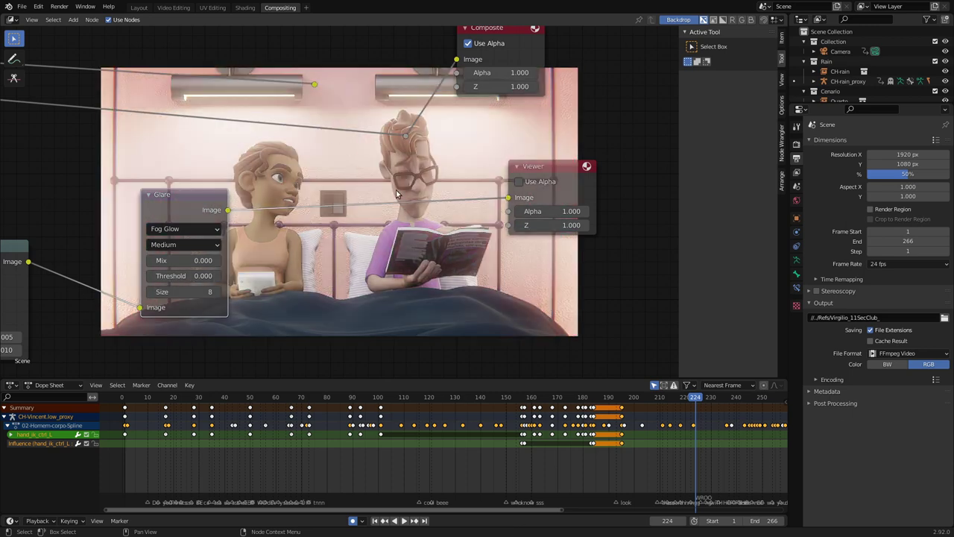
click(218, 277)
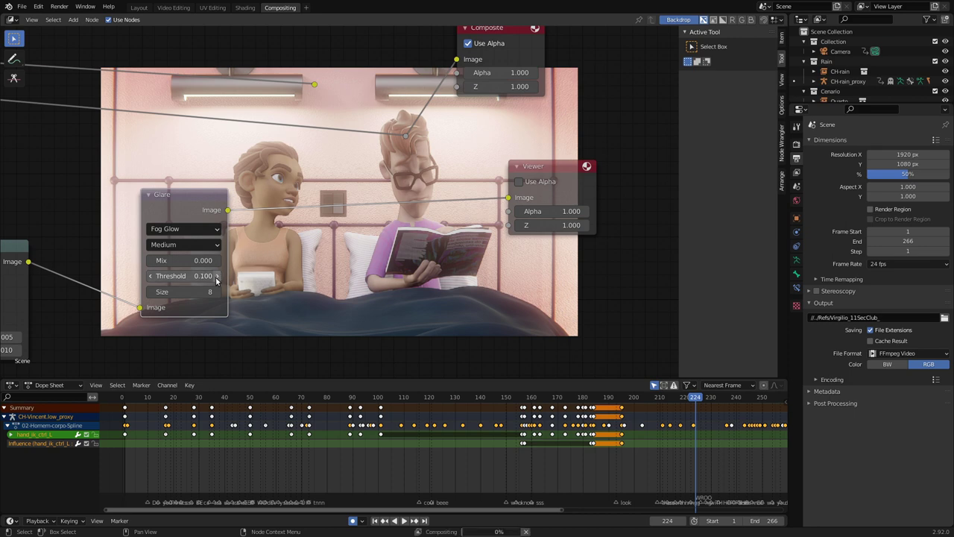
click(218, 277)
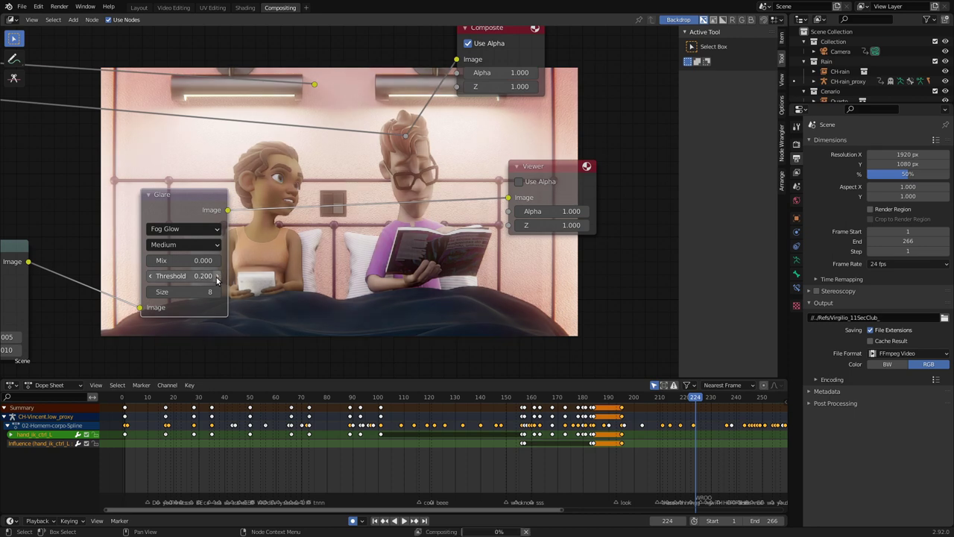
click(217, 276)
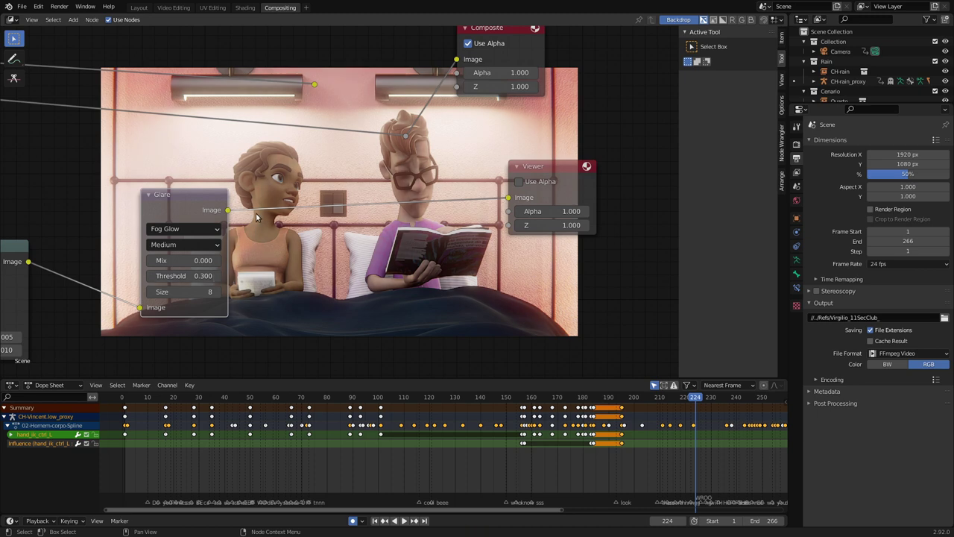
click(217, 277)
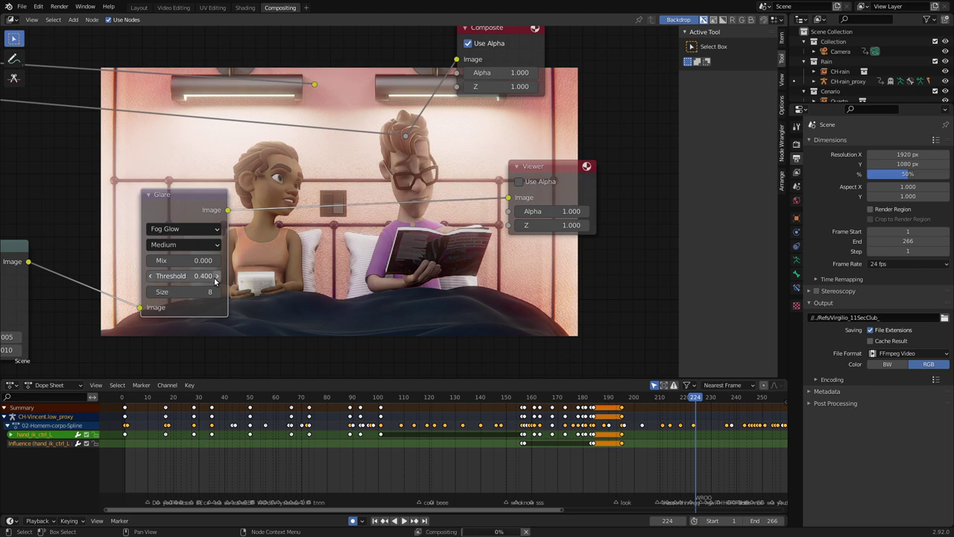
click(217, 276)
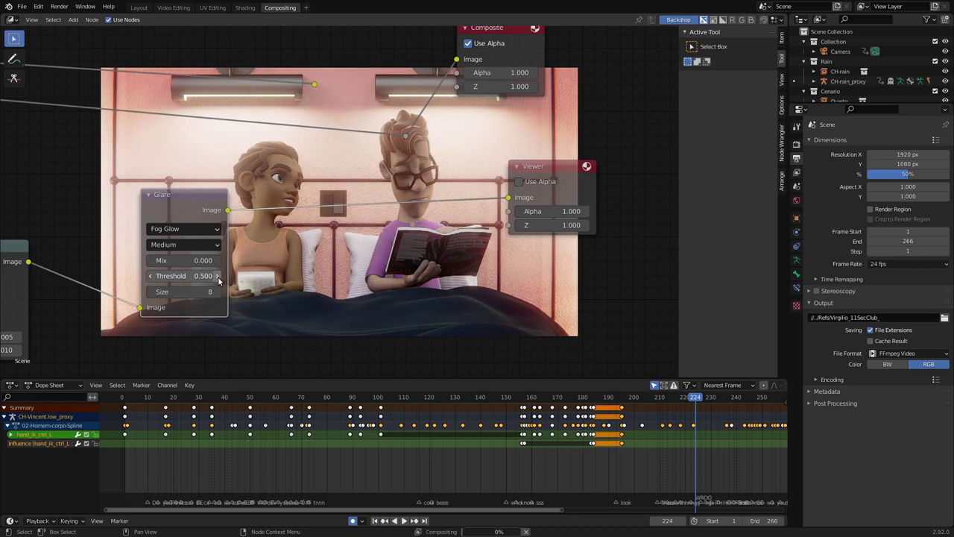
click(218, 277)
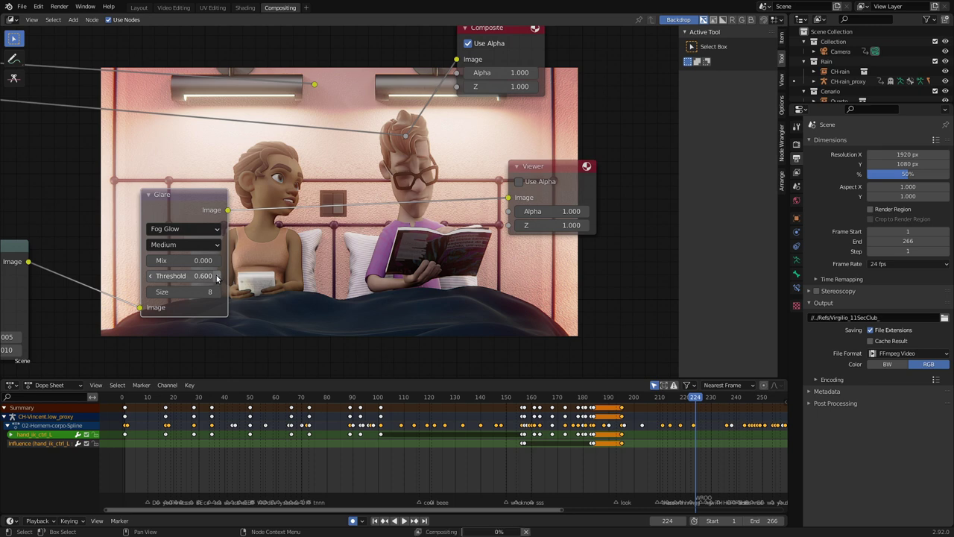
Try the Ghosts glare type, then return to Fog Glow and reposition the Glare node
click(203, 229)
click(184, 248)
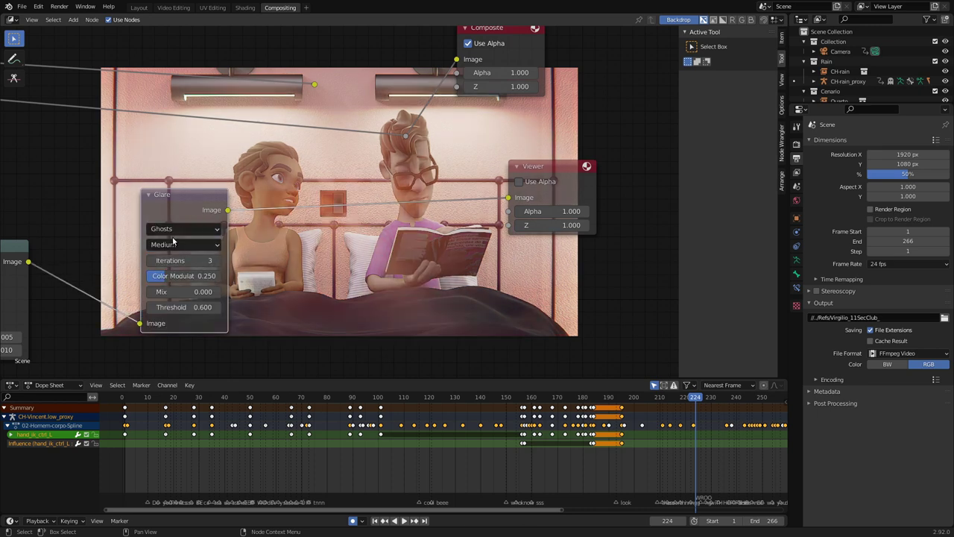
click(195, 229)
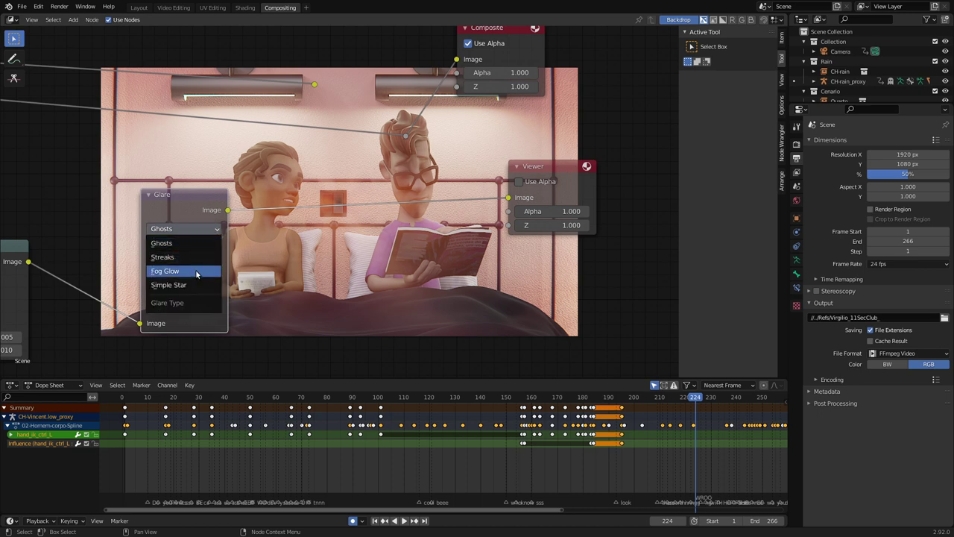
click(198, 271)
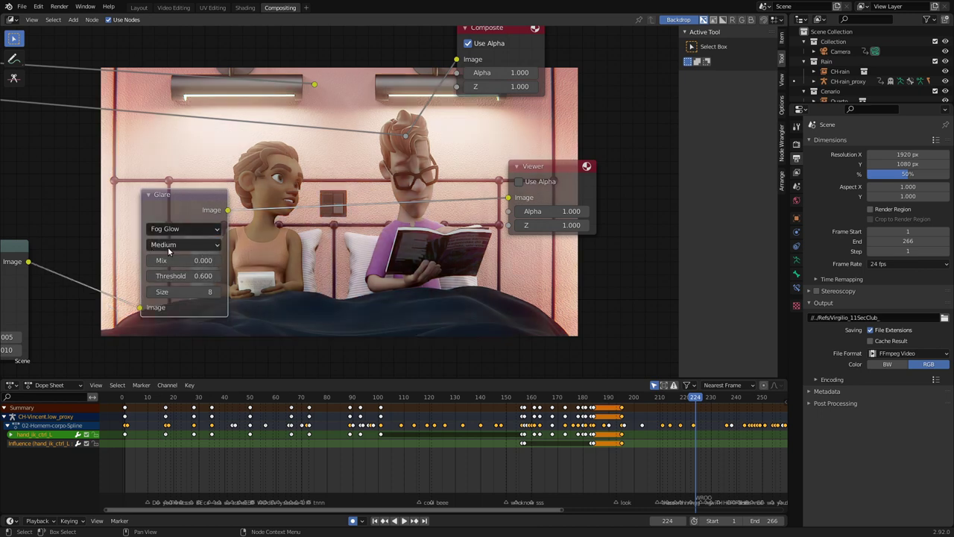
drag(179, 199, 130, 206)
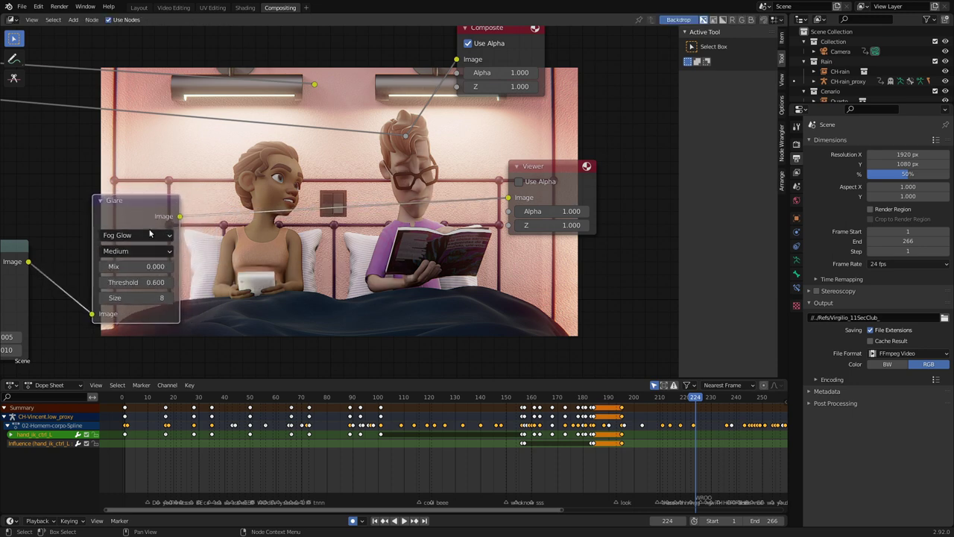
drag(144, 199, 123, 210)
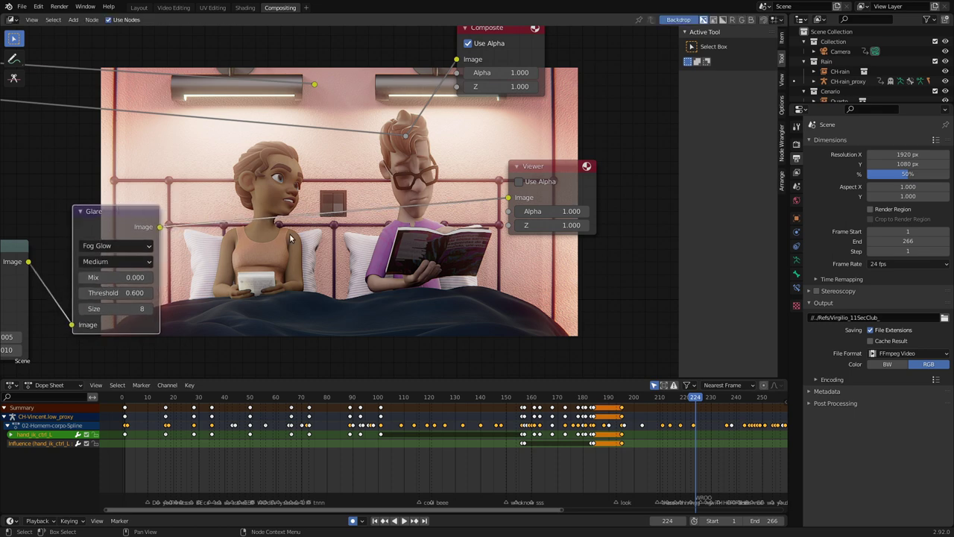
click(131, 247)
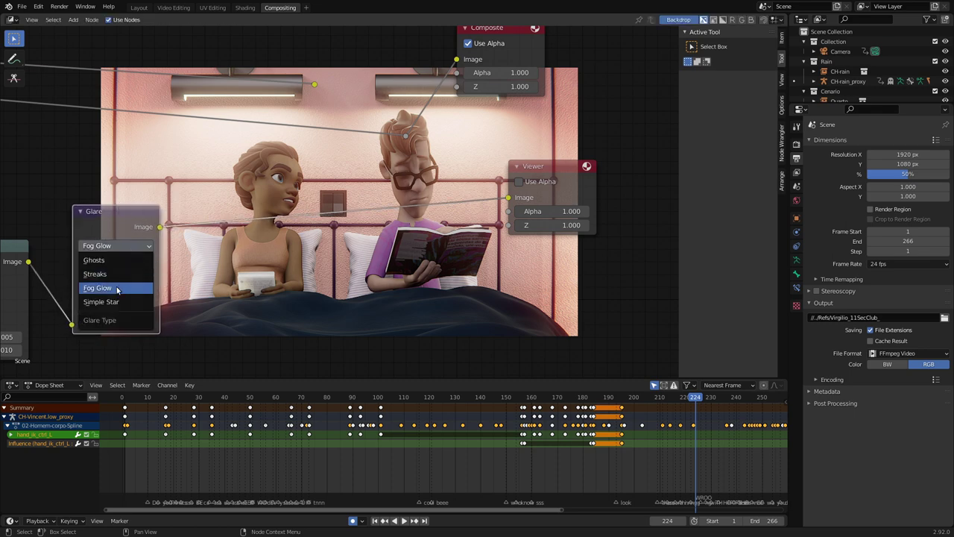
Detach the Viewer link, shift the Glare node right, and connect Glare's output to the reroute point
scroll(271, 188, down, 1)
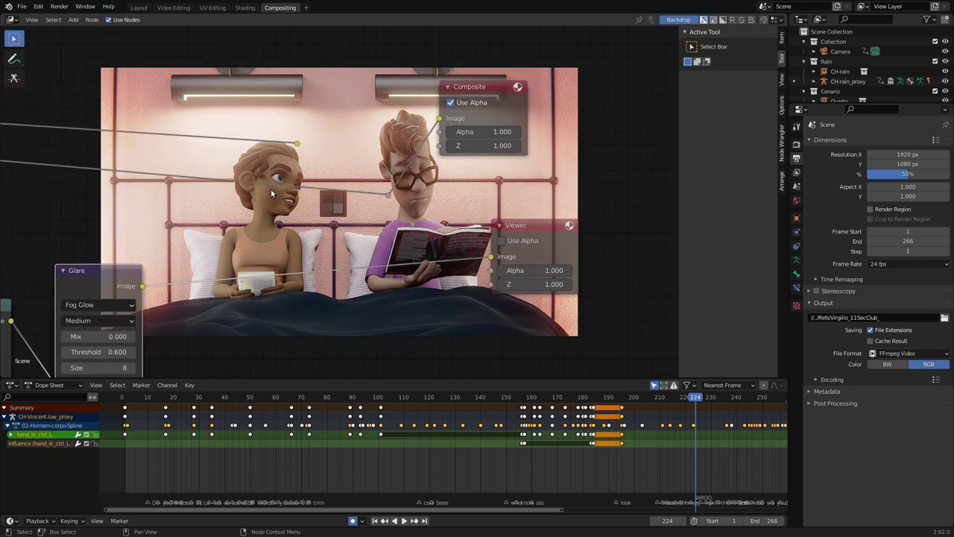
scroll(356, 209, down, 1)
mouse_move(464, 246)
mouse_down()
mouse_move(379, 197)
mouse_move(463, 246)
mouse_up()
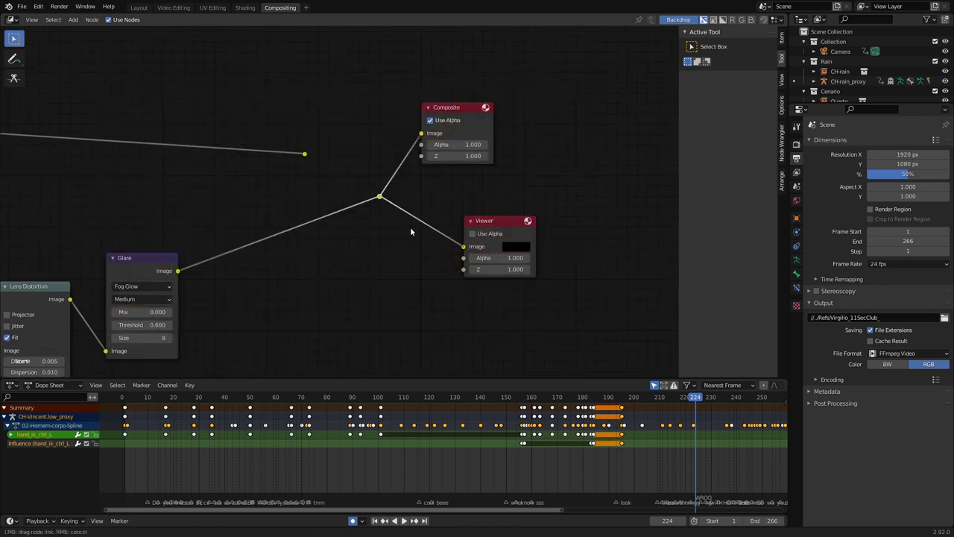
drag(146, 260, 208, 257)
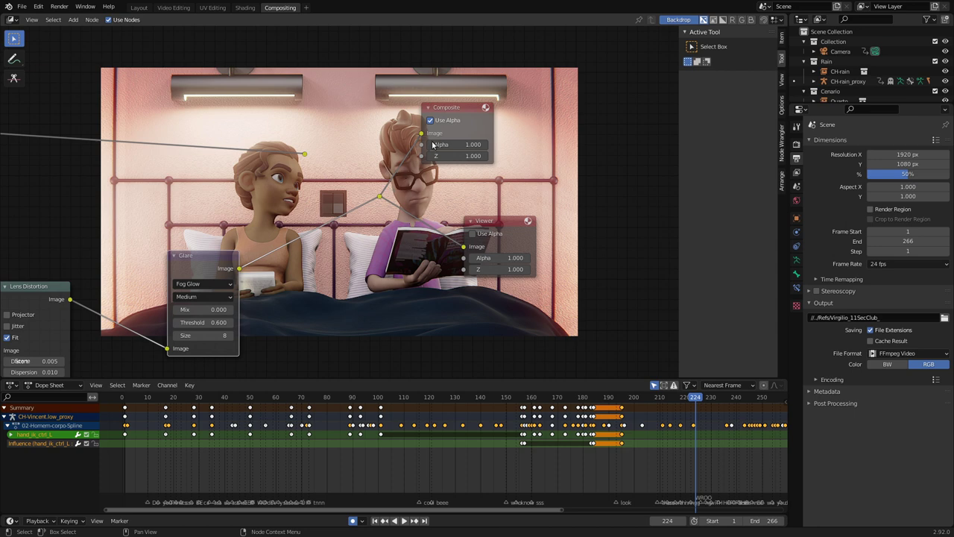
mouse_move(486, 107)
mouse_down()
mouse_move(505, 117)
mouse_move(492, 110)
mouse_up()
drag(489, 236, 497, 229)
drag(307, 154, 381, 197)
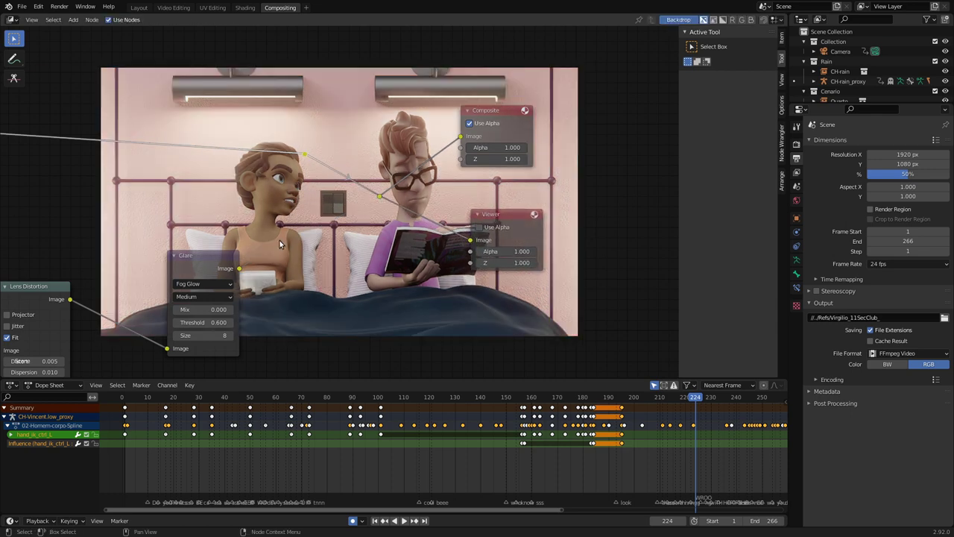
drag(239, 268, 379, 197)
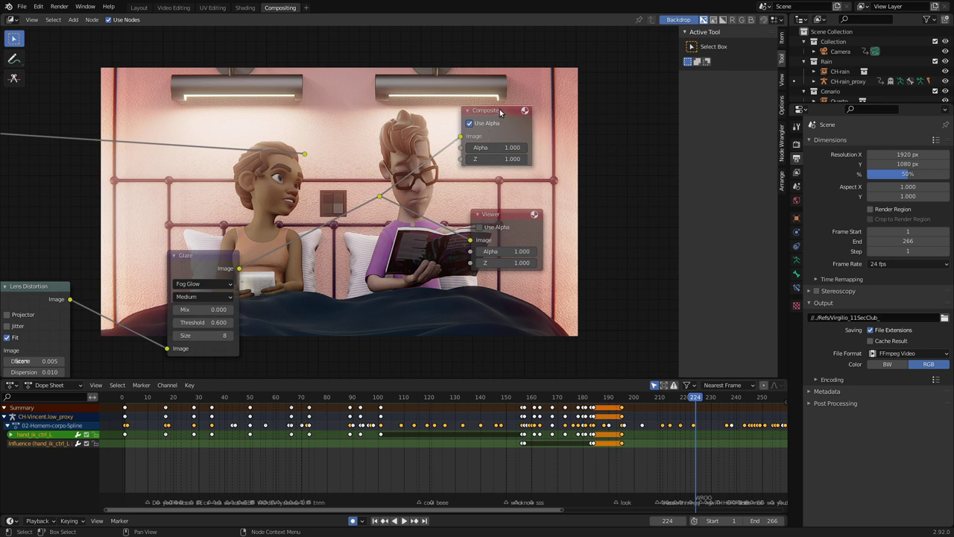
Move the Composite and Viewer nodes further right
drag(492, 111, 574, 66)
click(510, 216)
drag(542, 216, 635, 221)
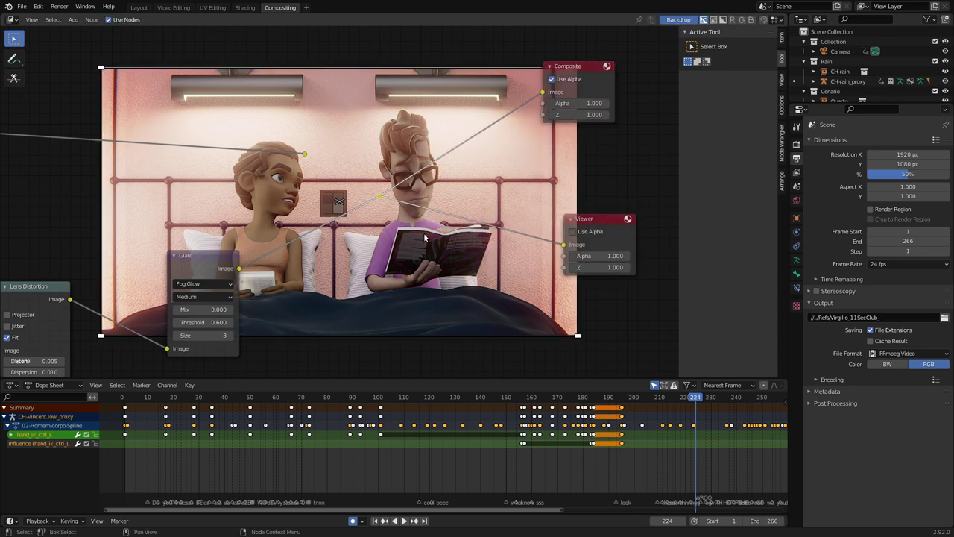
drag(380, 197, 494, 183)
Insert a Color Balance node on the link between Glare and Composite
key(shift+a)
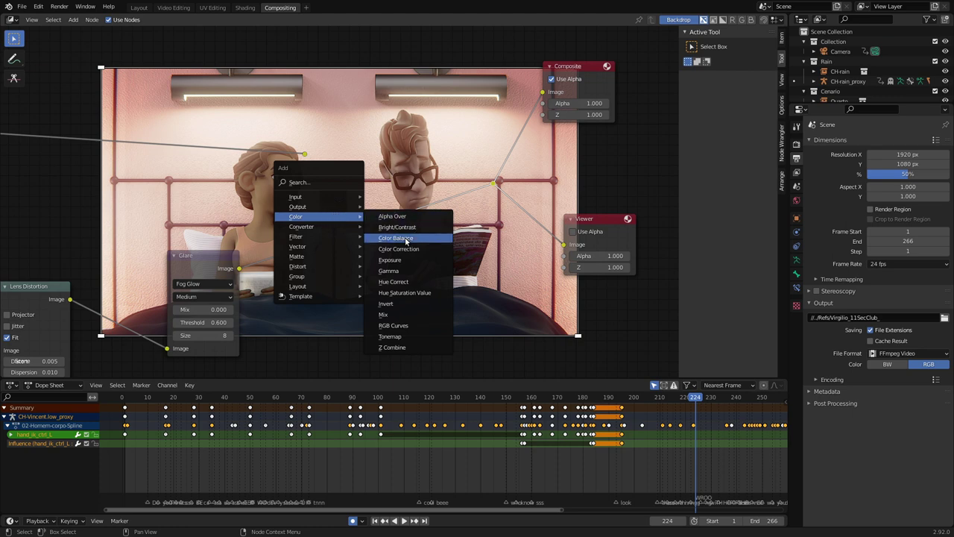
click(402, 238)
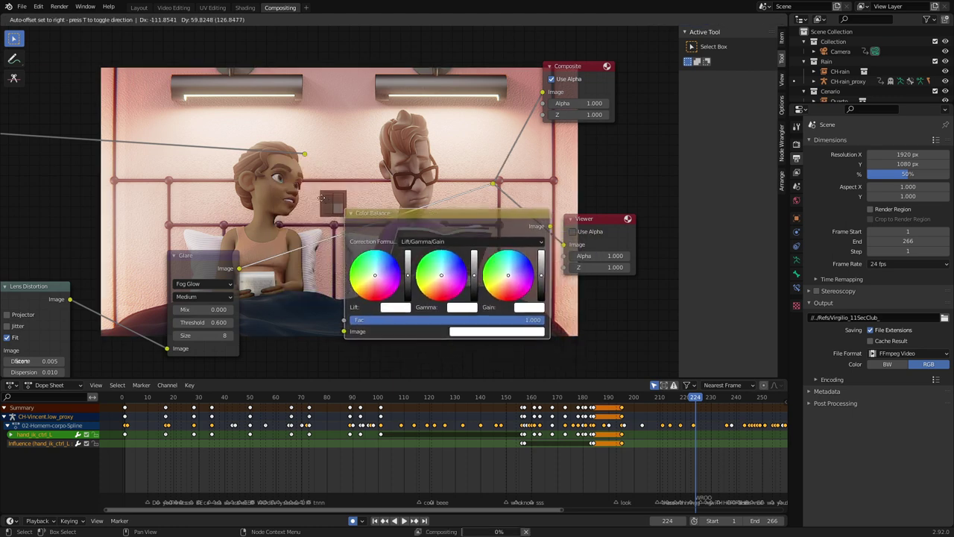
click(360, 205)
scroll(315, 205, up, 1)
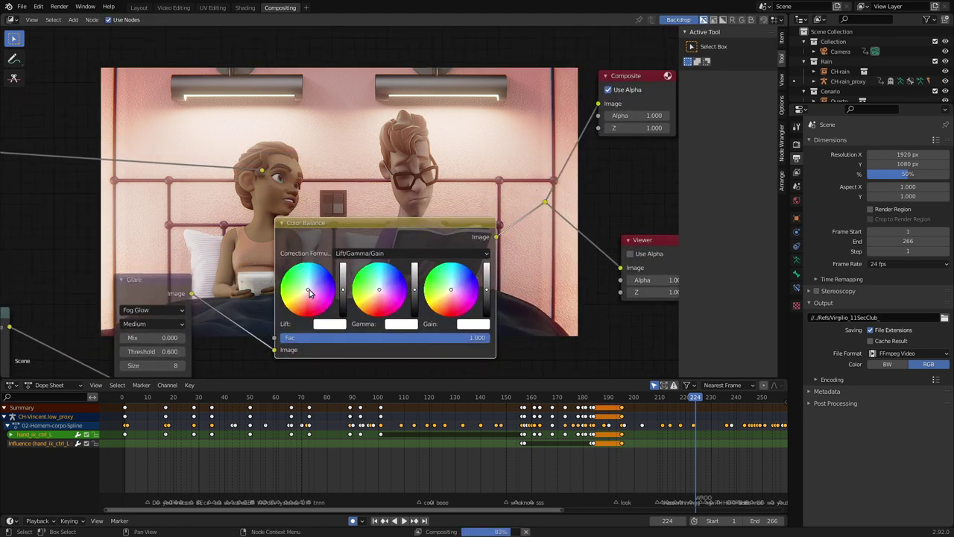
Tint Lift slightly green, Gamma toward yellow, and Gain toward lavender on the Color Balance wheels
click(316, 282)
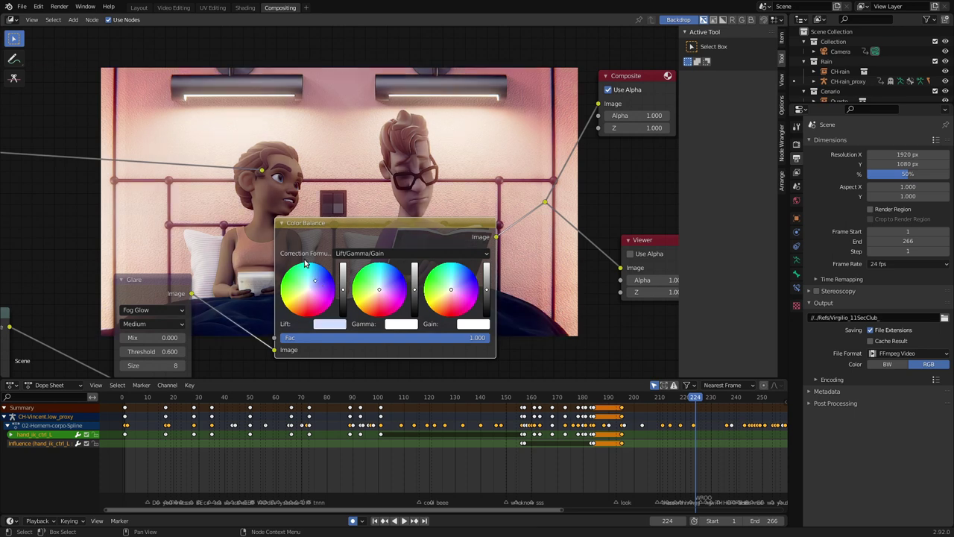
mouse_move(316, 282)
mouse_down()
mouse_move(302, 281)
mouse_move(301, 293)
mouse_up()
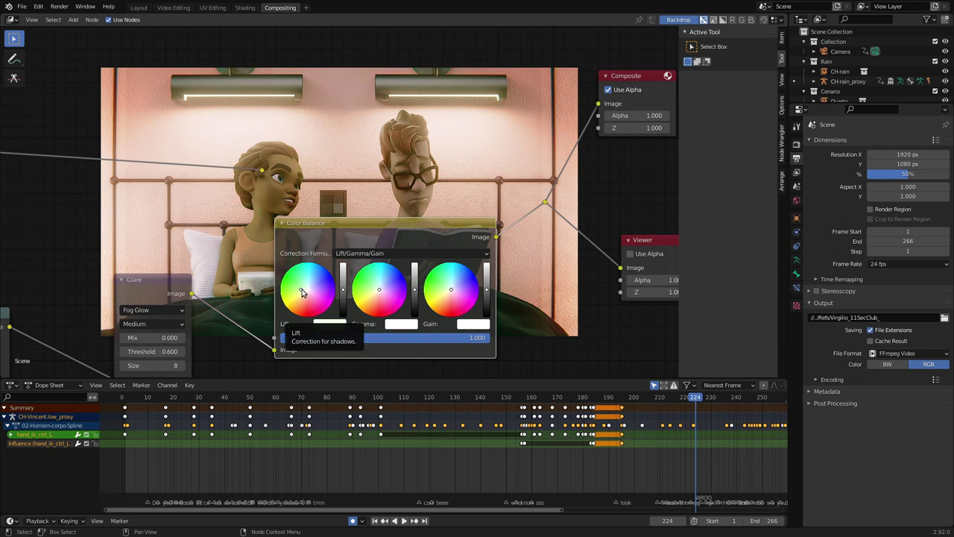
click(373, 288)
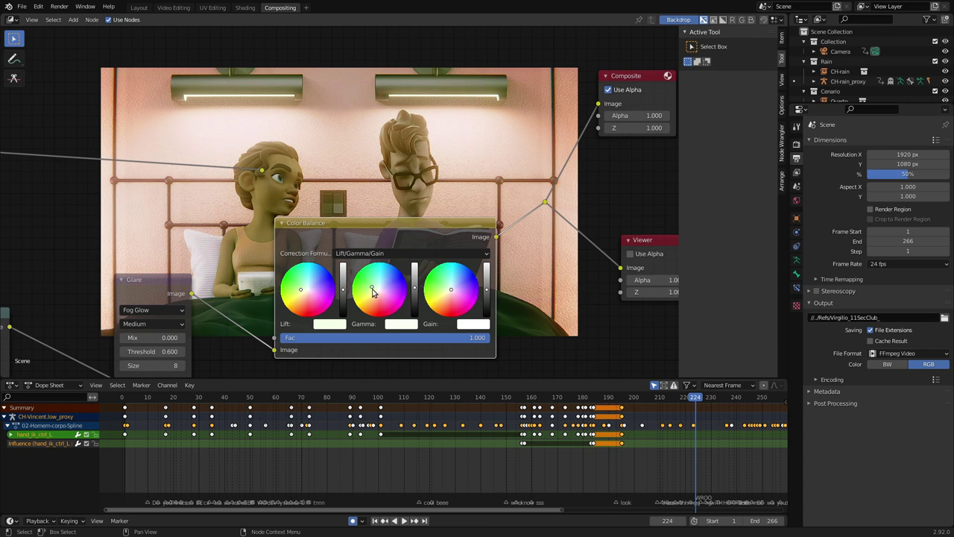
click(370, 298)
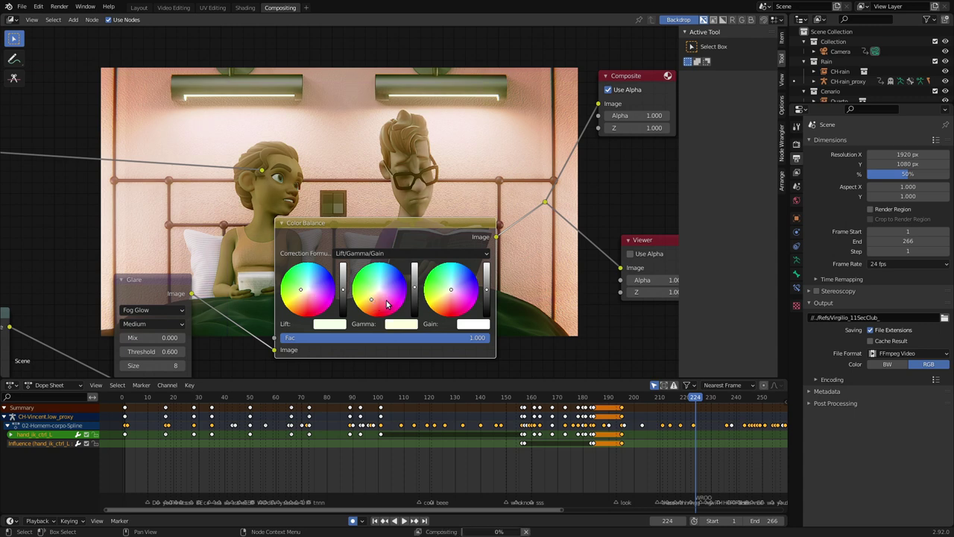
click(467, 282)
middle_drag(473, 290, 354, 259)
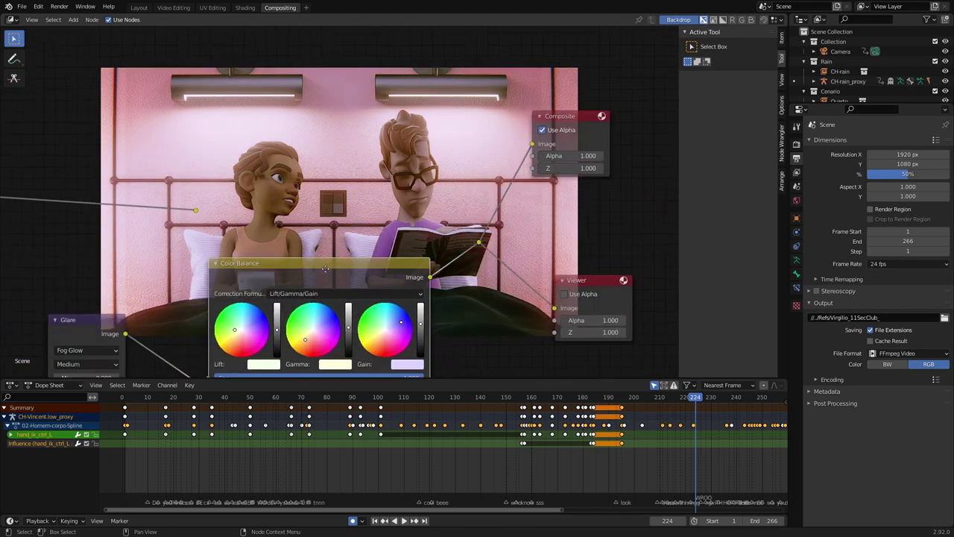
drag(284, 220, 274, 213)
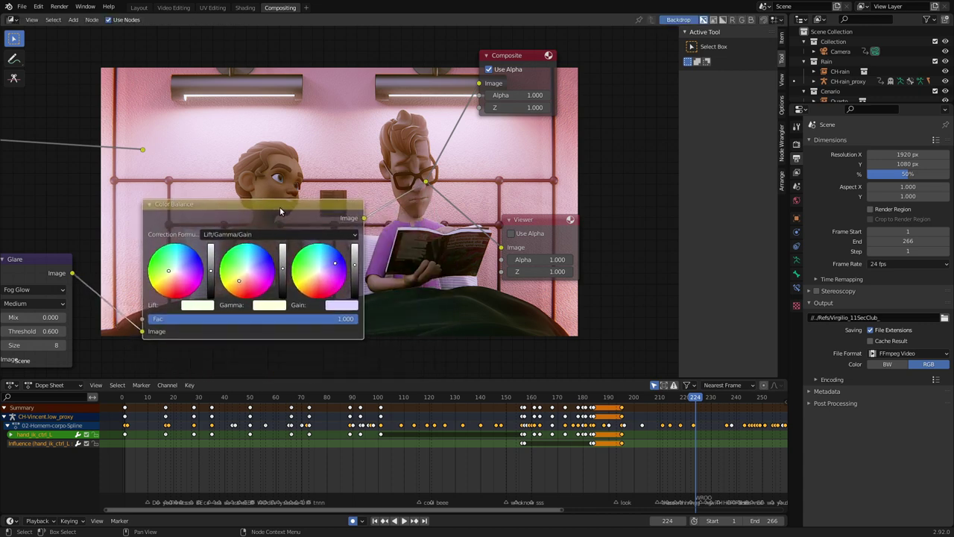
ctrl+middle_drag(284, 206, 383, 212)
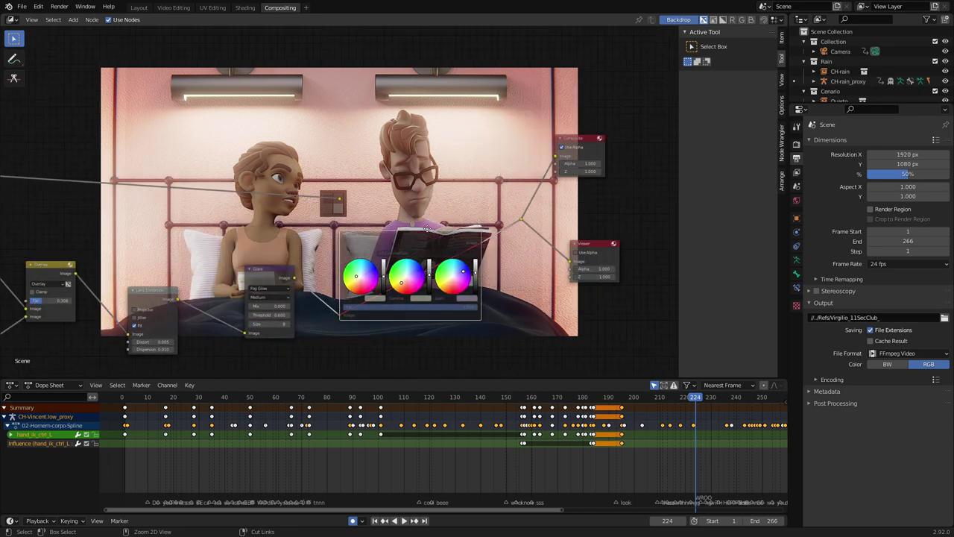
Set the output file format to PNG with 100% compression
ctrl+middle_drag(383, 212, 388, 191)
mouse_move(328, 220)
ctrl+middle_down()
mouse_move(377, 205)
mouse_move(329, 196)
ctrl+middle_up()
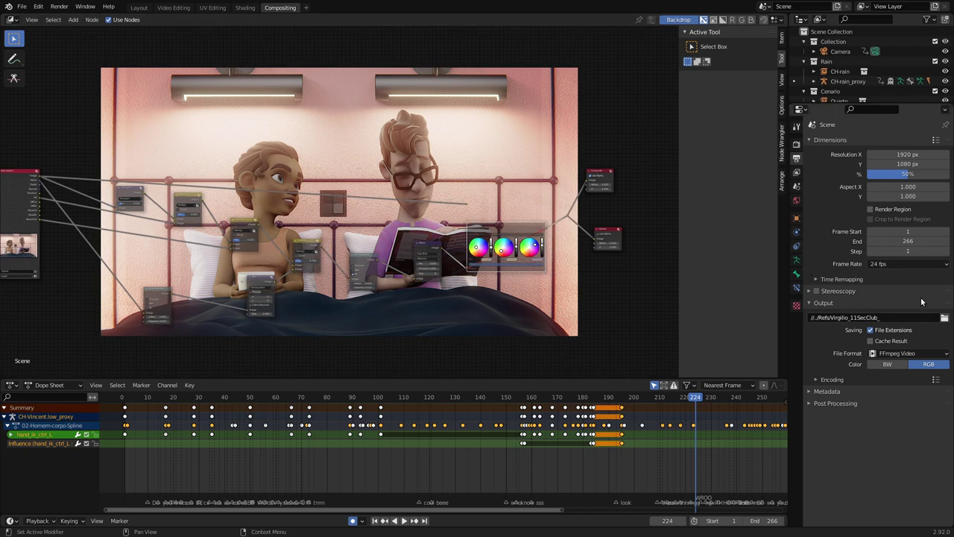
click(897, 354)
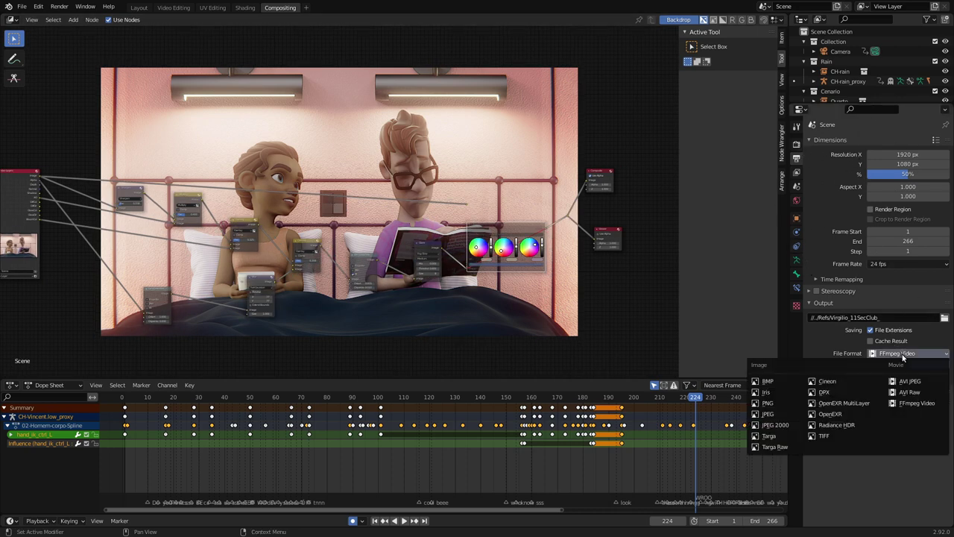
click(773, 404)
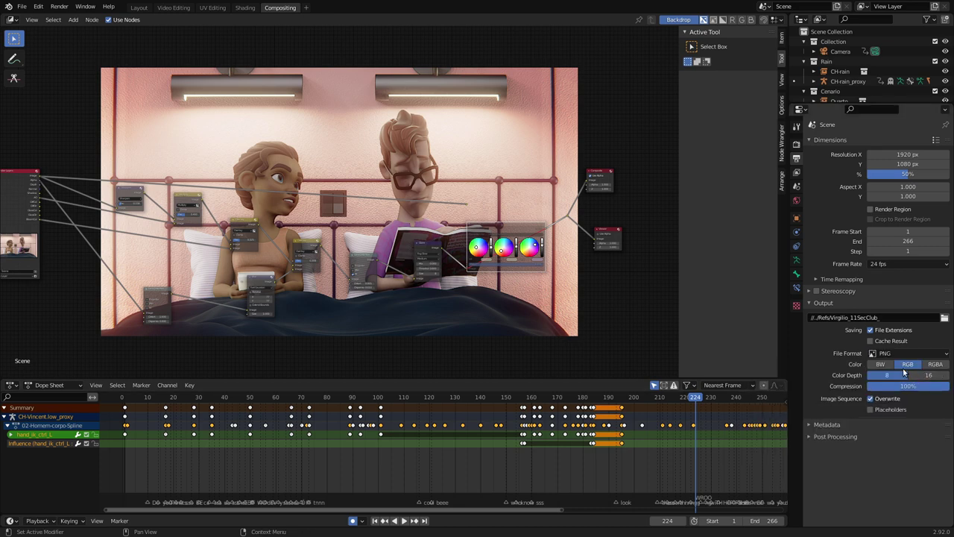
click(948, 386)
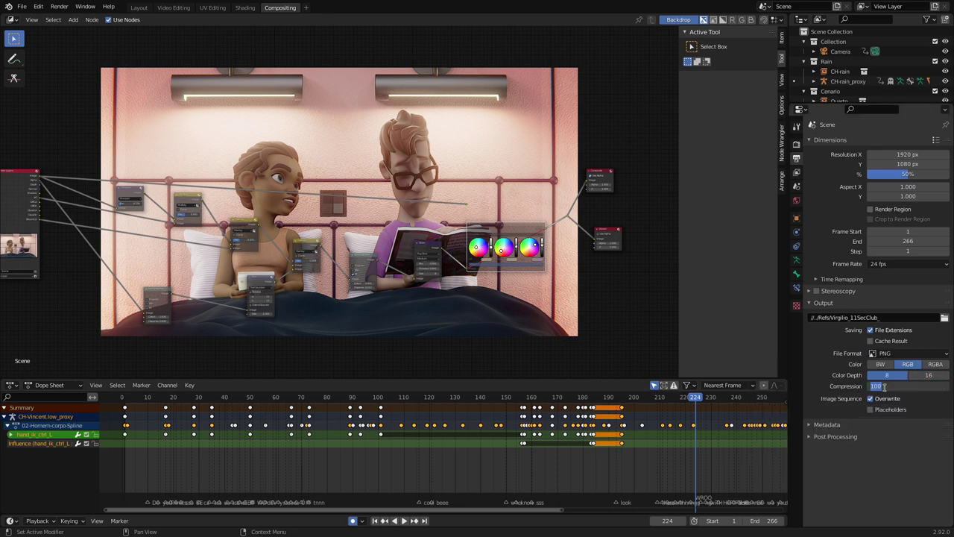
key(Return)
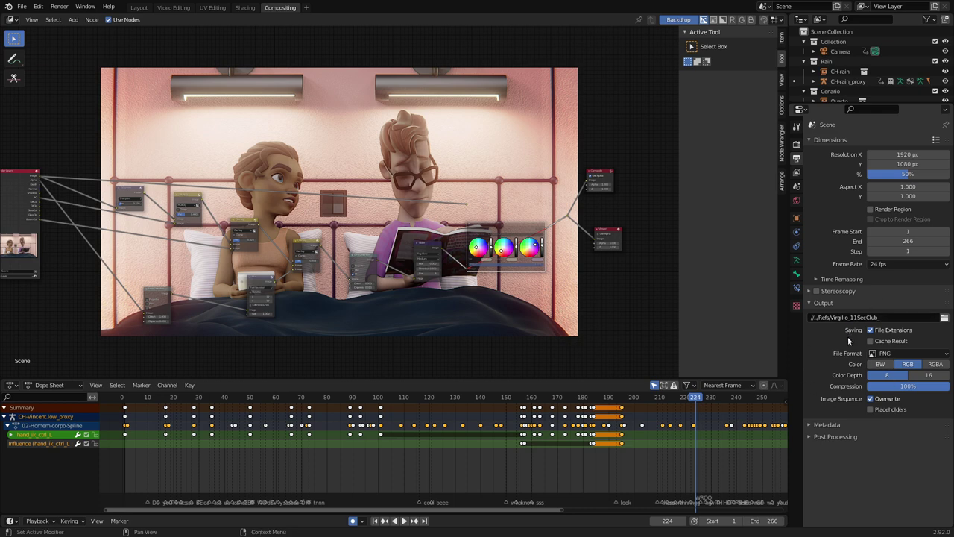
Open Virgilio_11SecClub_0001.png from the file manager in an image viewer
click(58, 6)
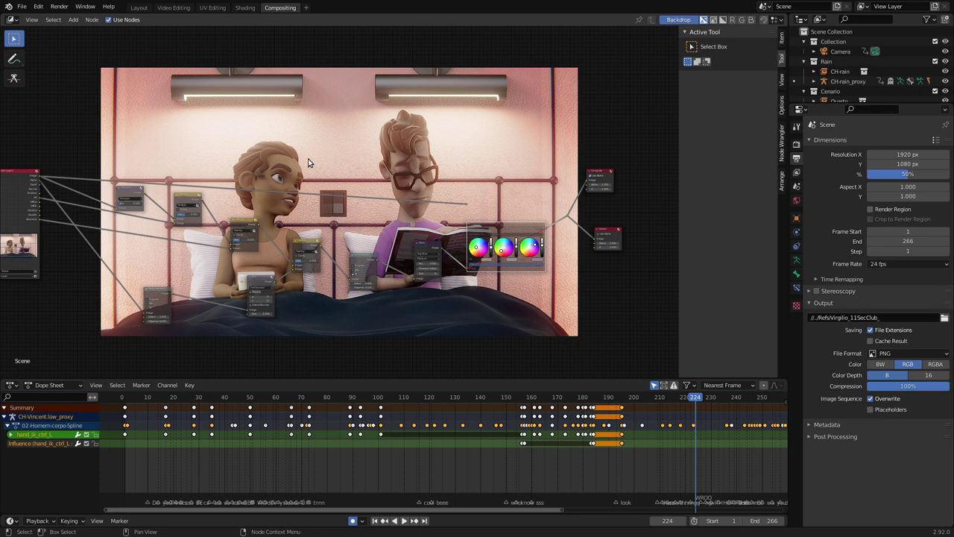
key(alt+Tab)
key(alt+Tab)
key(alt+Tab)
key(alt+Tab)
key(alt+Tab)
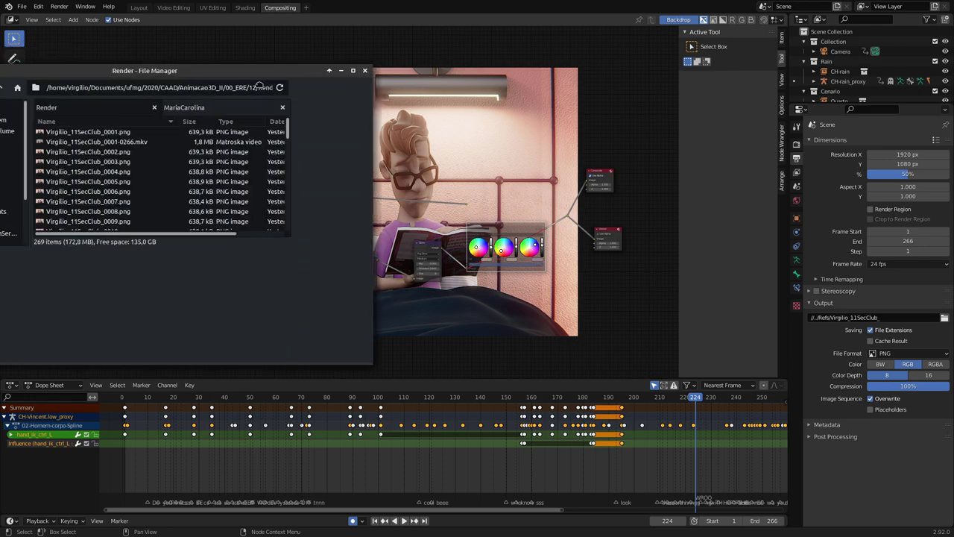
click(285, 156)
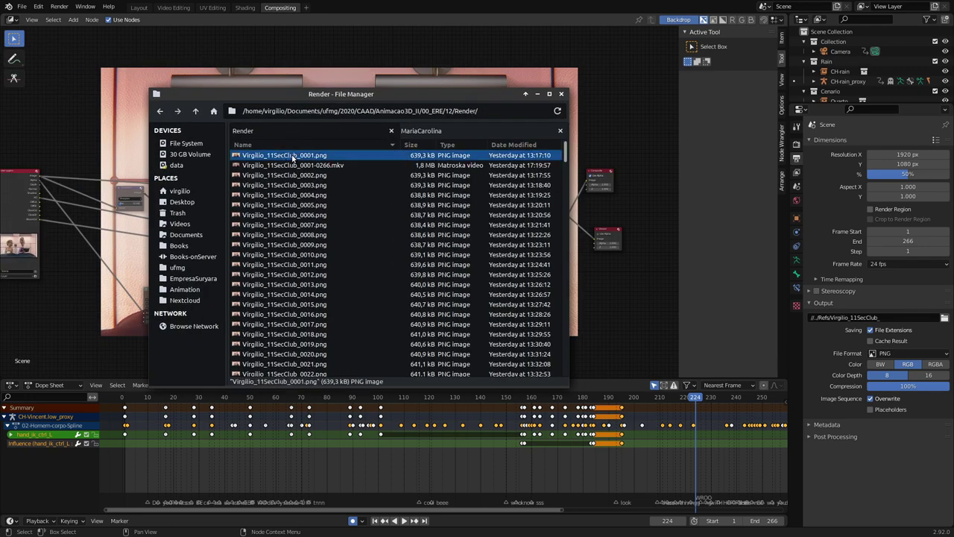
double_click(297, 155)
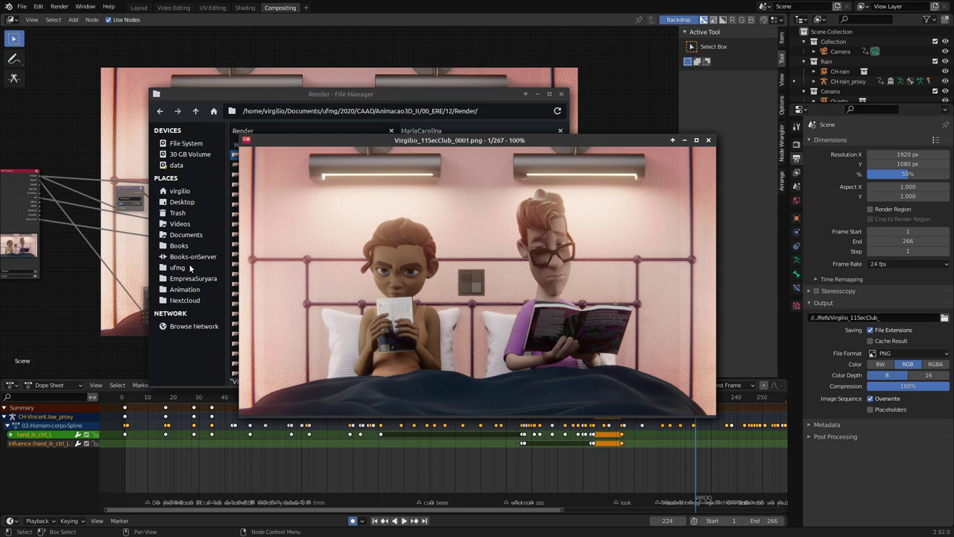
Step through the rendered bedroom frames with the arrow keys to frame 75 of 267, then return to Blender
key(Right)
key(Right)
key(Right)
key(Right)
key(Right)
key(Right)
key(Right)
key(Right)
key(Right)
key(Right)
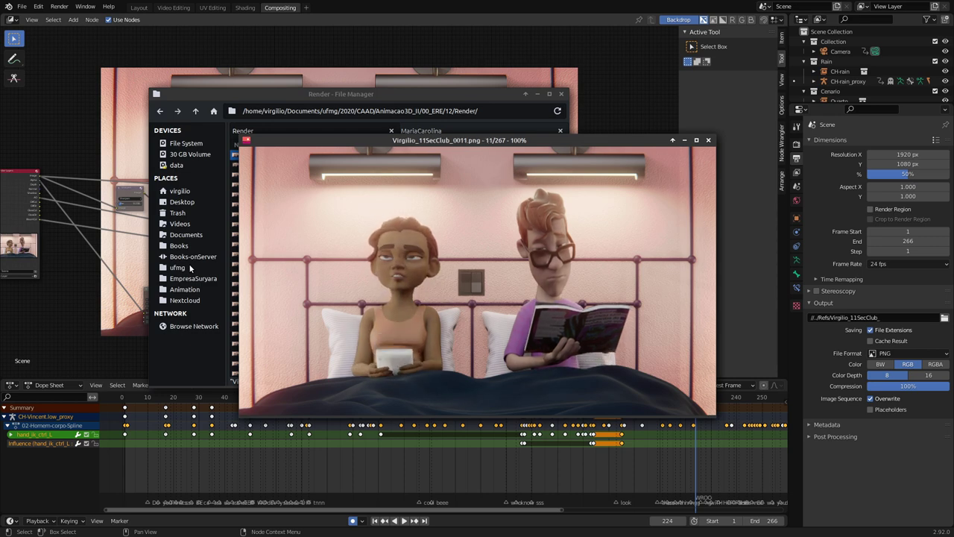
key(Right)
key(Right)
key(Right)
key(Right)
key(Right)
key(Right)
key(Right)
key(Right)
key(Right)
key(Right)
key(Right)
key(Right)
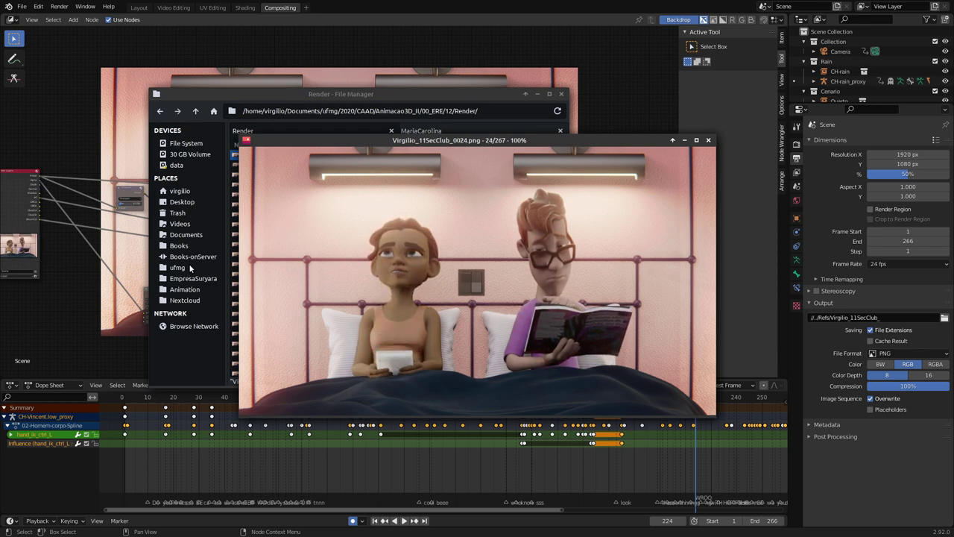
key(Right)
key(Right)
key(Right)
key(Right)
key(Right)
key(Right)
key(Right)
key(Right)
key(Right)
key(Right)
key(Right)
key(Right)
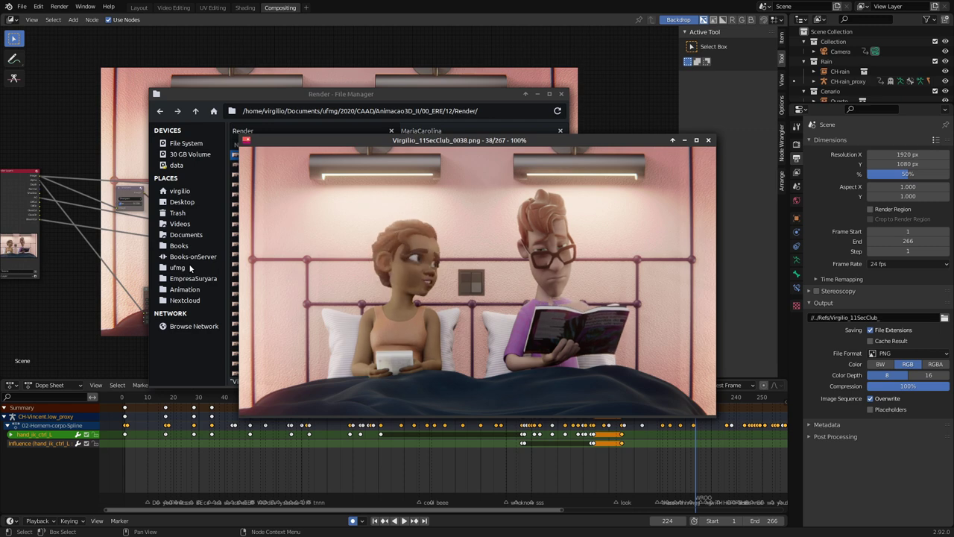
key(Right)
key(Right)
key(Right)
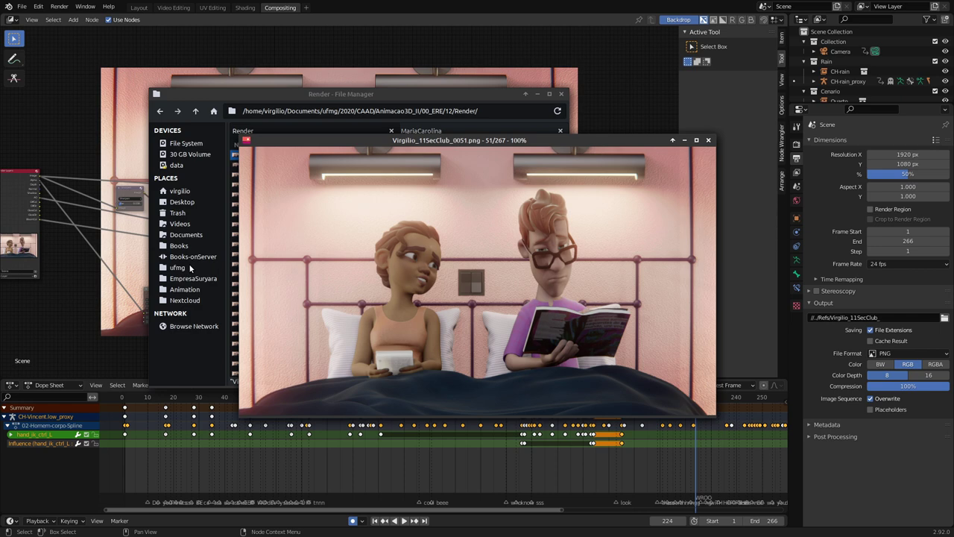
key(Right)
key(Right)
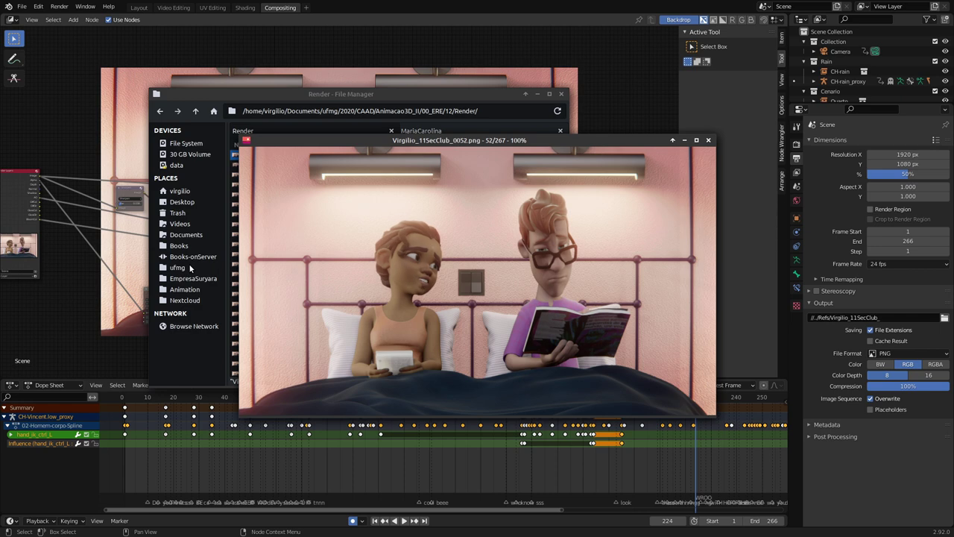
key(Right)
key(Right)
key(Right)
key(Right)
key(Right)
key(Left)
key(Left)
key(Left)
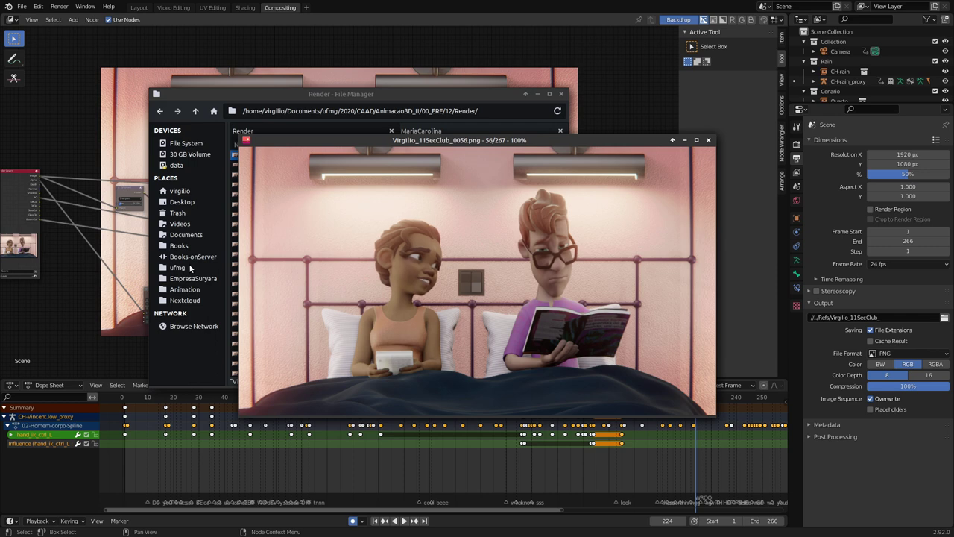
key(Left)
key(Left)
key(Left)
key(Left)
key(Left)
key(Left)
key(Left)
key(Left)
key(Left)
key(Right)
key(Right)
key(Right)
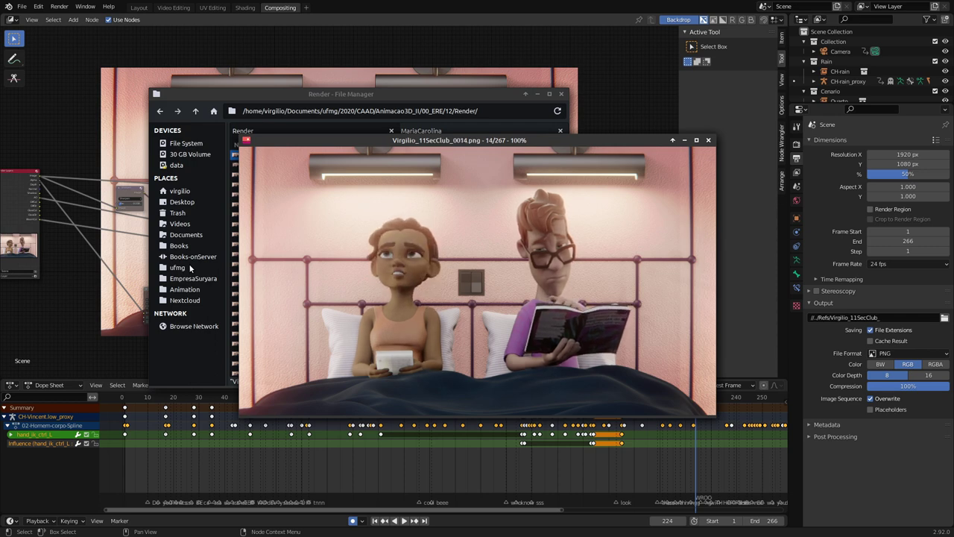
key(Right)
key(Right)
key(Right)
key(Right)
key(Right)
key(Right)
key(Right)
key(Right)
key(Right)
key(Right)
key(Right)
key(Right)
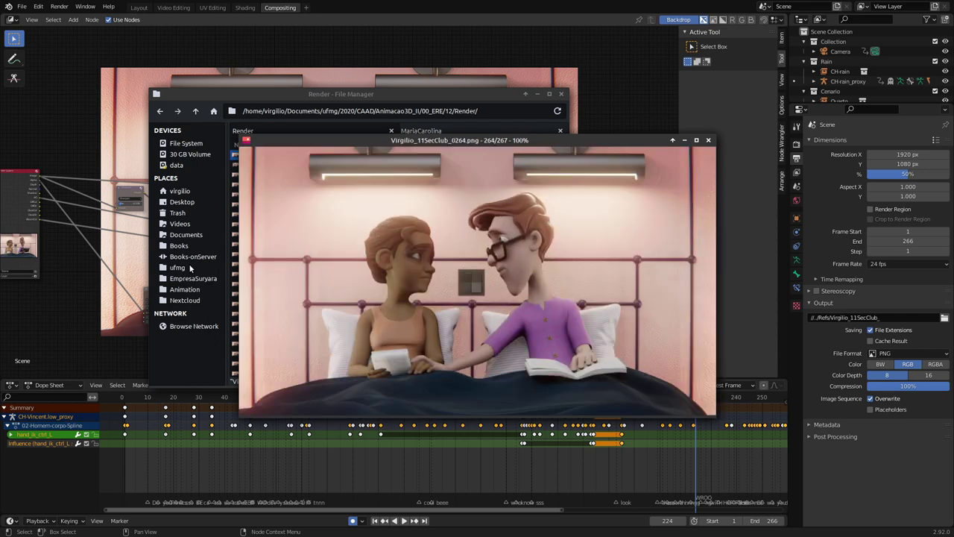
key(Right)
key(Right)
key(Right)
key(Right)
key(Right)
key(Right)
key(Right)
key(Right)
key(Right)
key(Right)
key(Right)
key(Right)
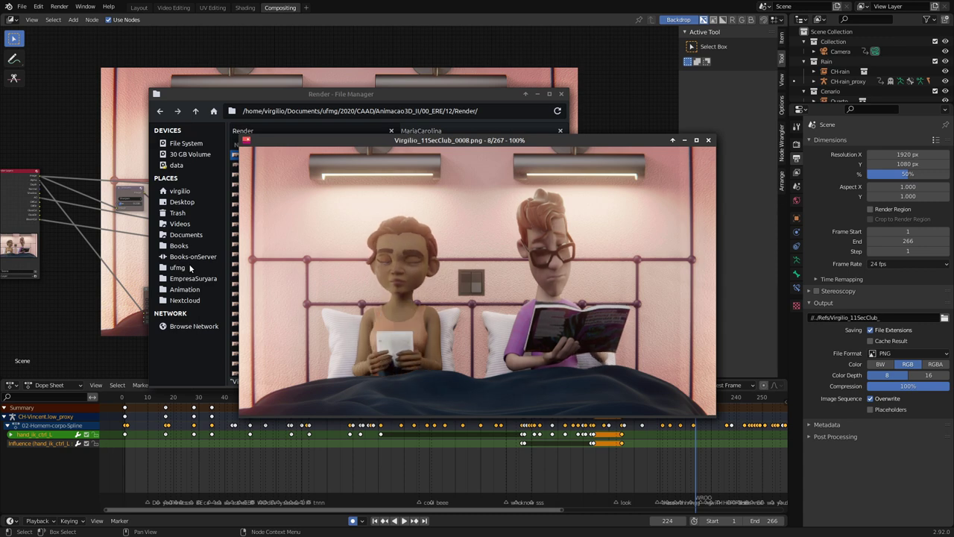
key(Right)
key(Right)
key(Right)
key(Right)
key(Right)
key(Right)
key(Right)
key(Right)
key(Right)
key(Right)
key(Right)
key(Right)
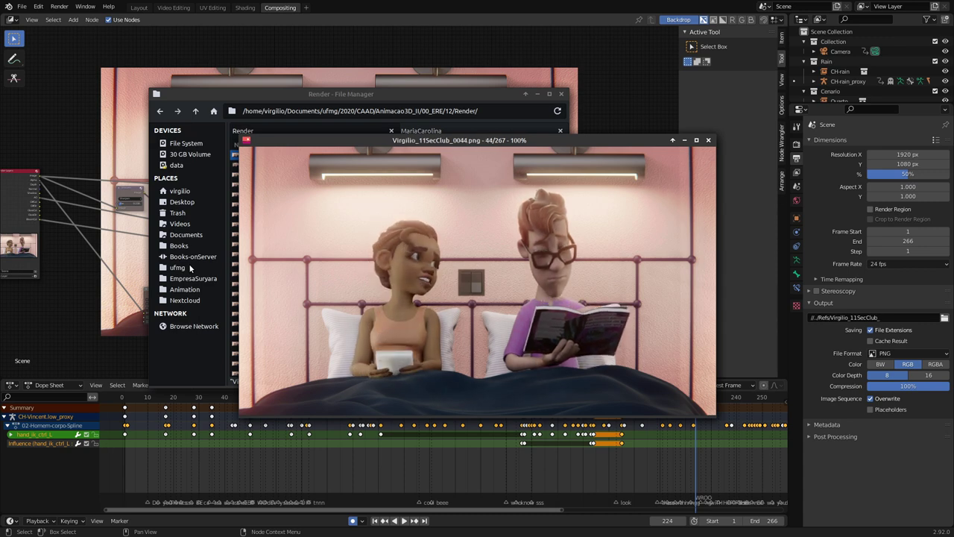
key(Right)
key(Right)
key(Right)
key(Right)
key(Right)
key(Right)
key(Right)
key(Right)
key(Right)
key(Right)
key(Right)
key(Right)
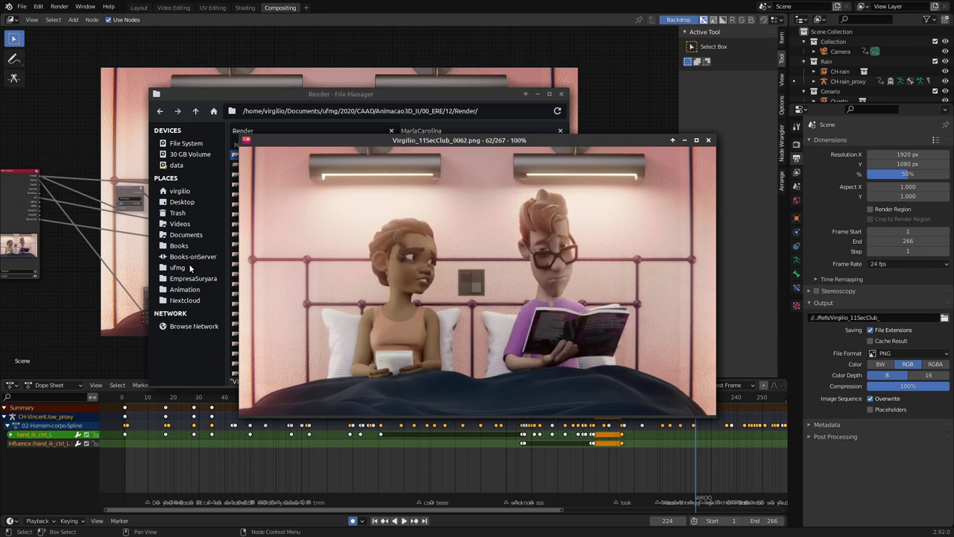
key(Right)
key(Right)
key(Right)
key(Right)
key(Right)
key(Right)
key(Right)
key(Right)
key(Right)
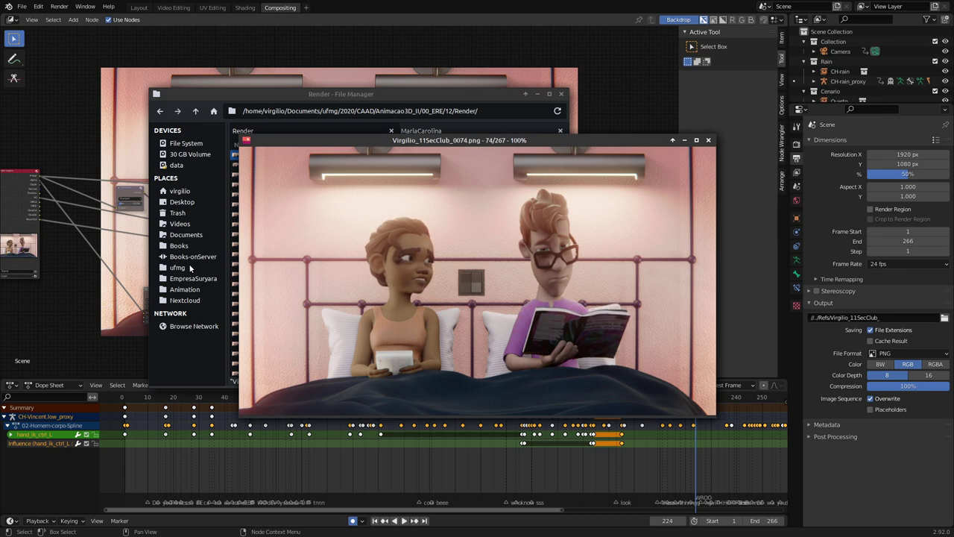
key(Right)
key(Right)
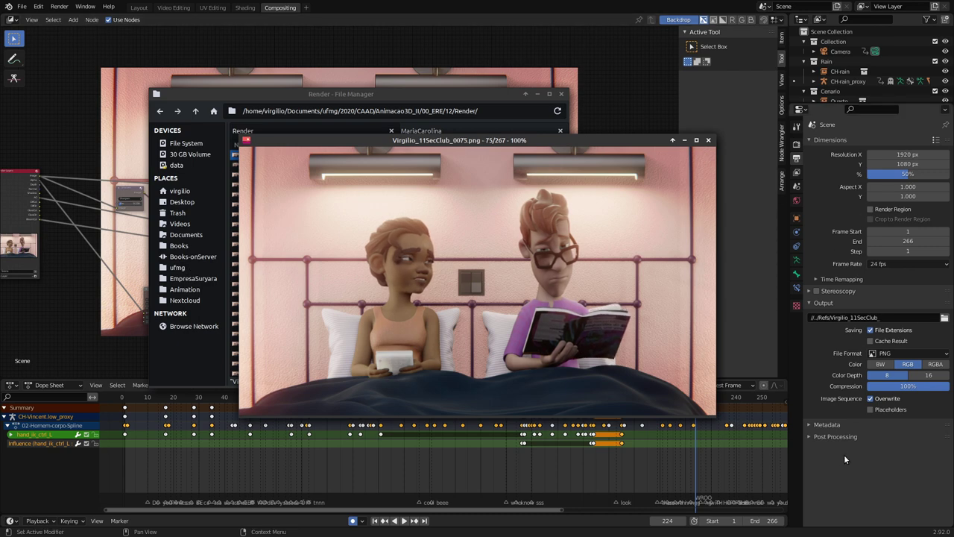
click(845, 455)
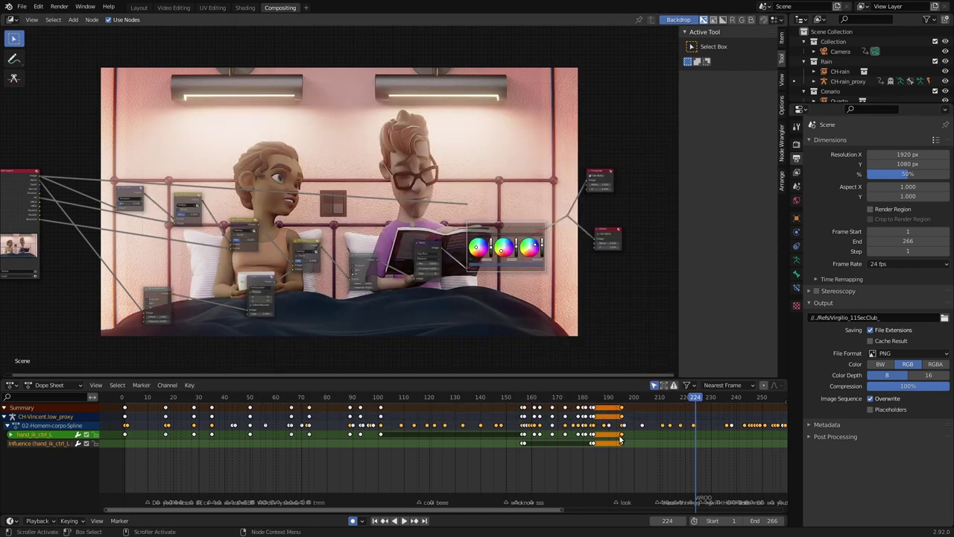
Keep the start frame at 1, switch to the Video Editing workspace, and bring up the sequencer's Add menu
click(720, 522)
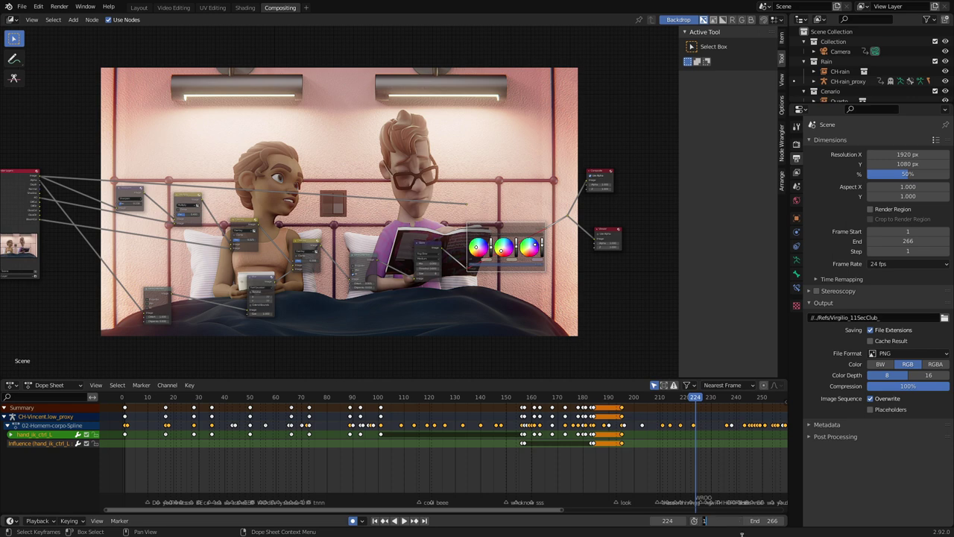
key(Return)
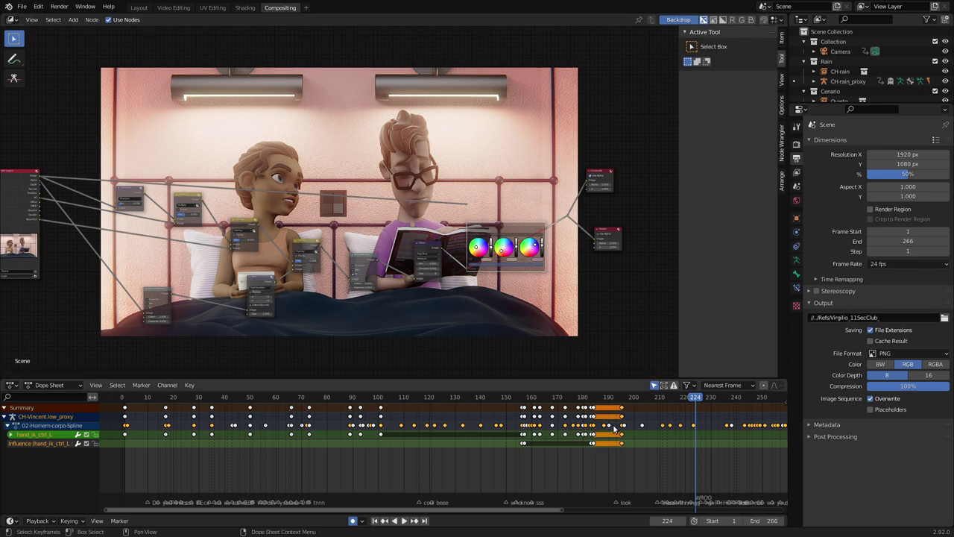
click(170, 8)
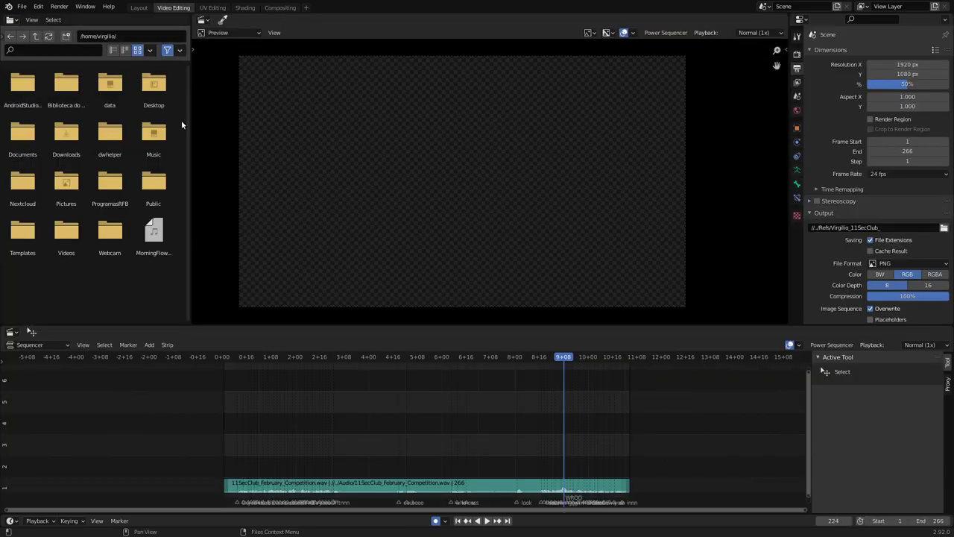
middle_drag(304, 440, 301, 435)
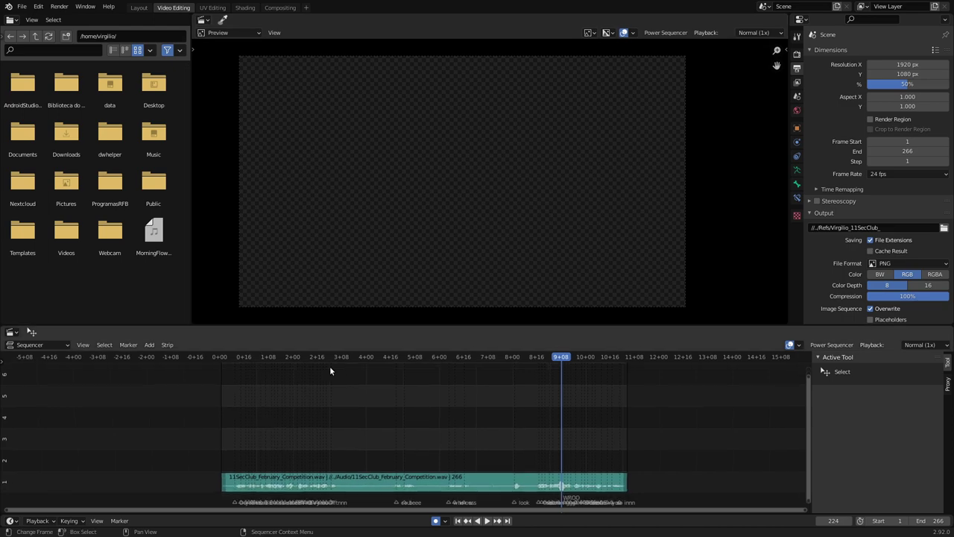
key(shift+a)
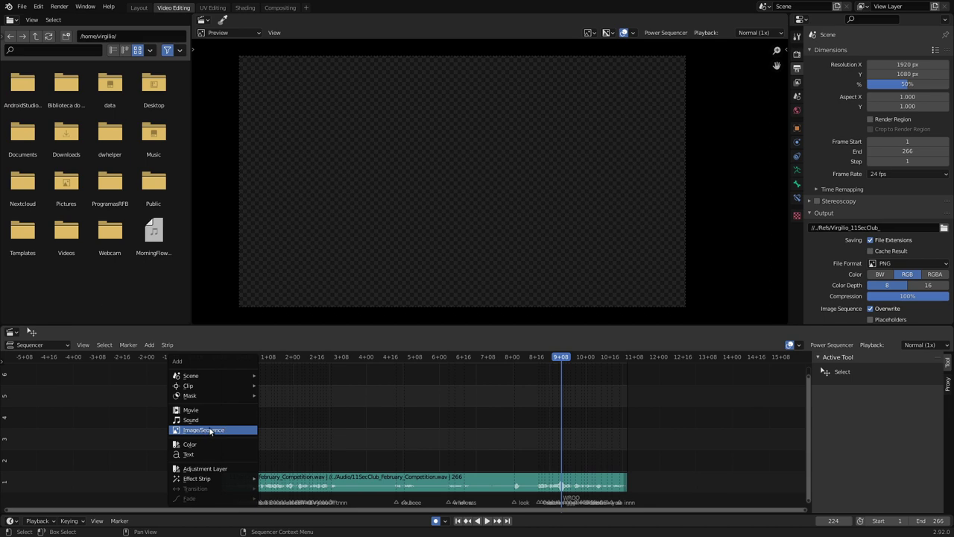
Add every PNG frame in the Render folder as one Image/Sequence strip
click(210, 430)
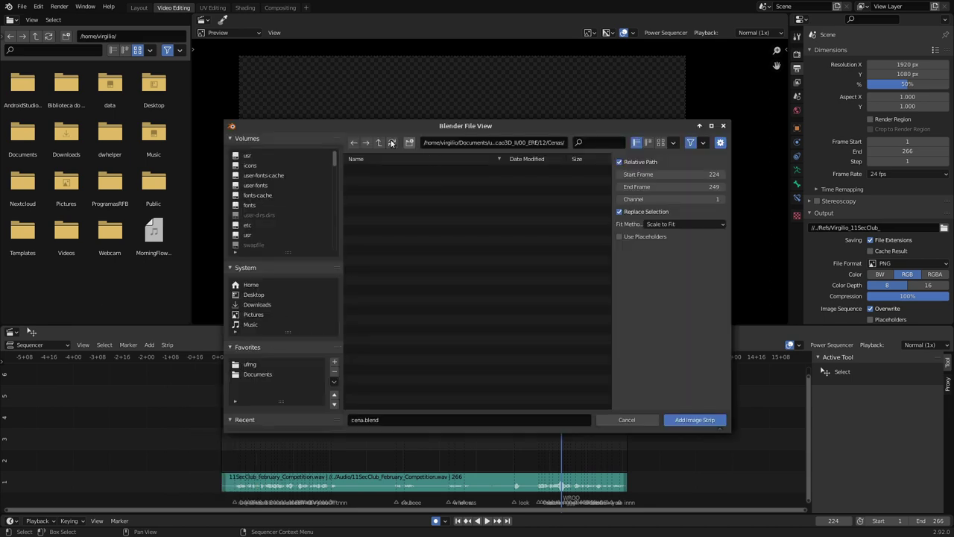
click(380, 143)
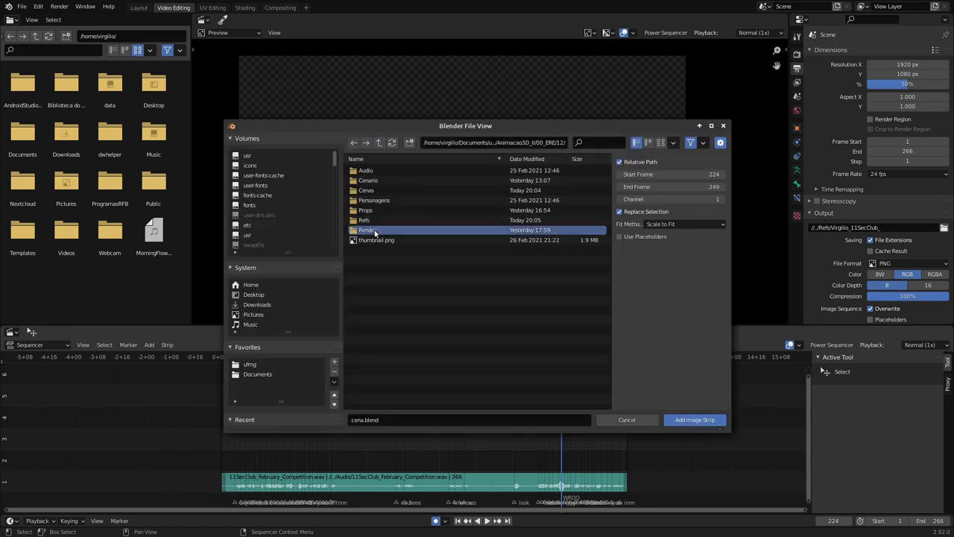
double_click(377, 231)
key(a)
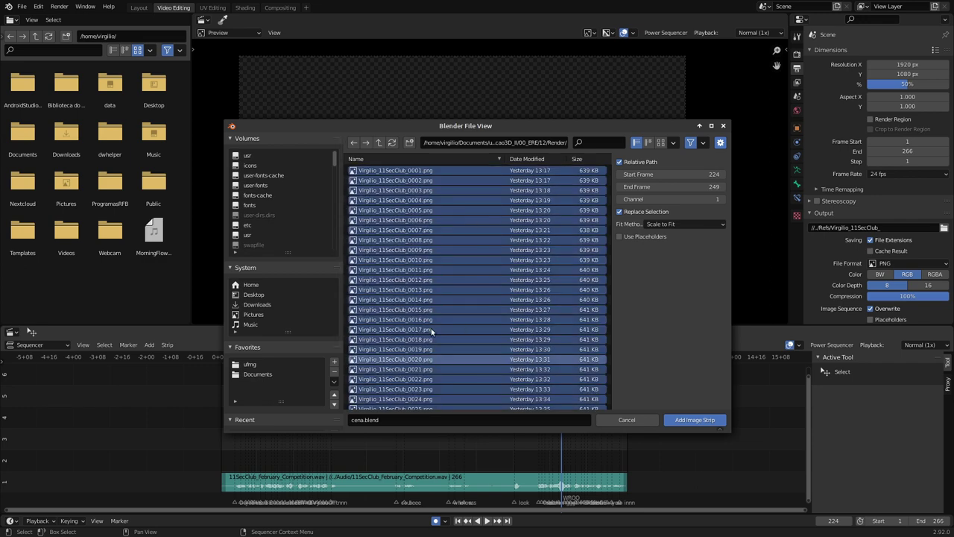
click(693, 421)
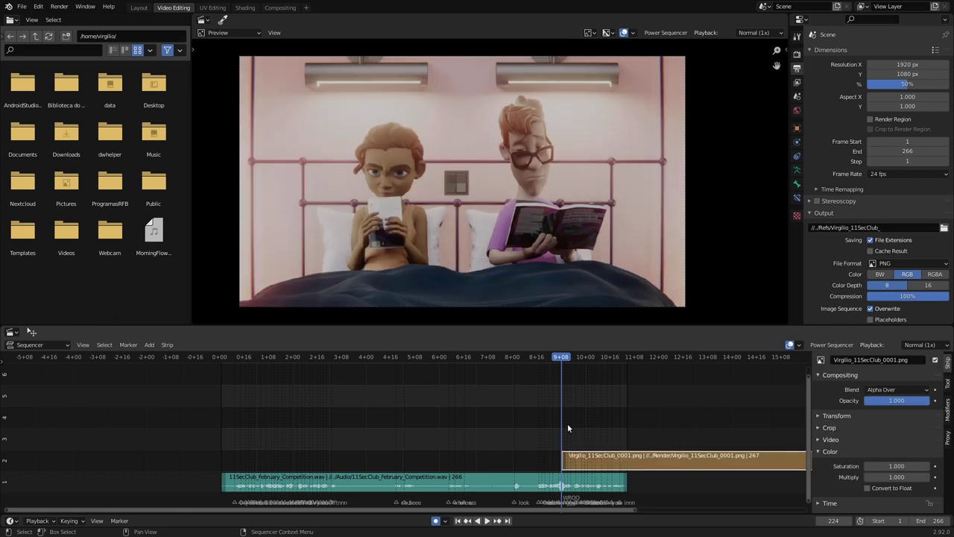
Snap the 267-frame image strip to start at frame 1 above the audio strip, then return to Compositing
click(458, 521)
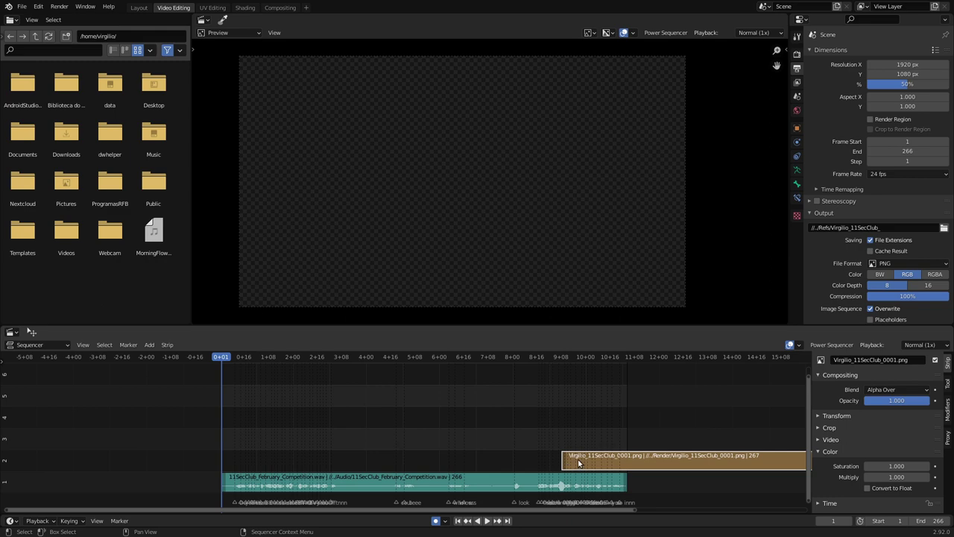
key(shift+s)
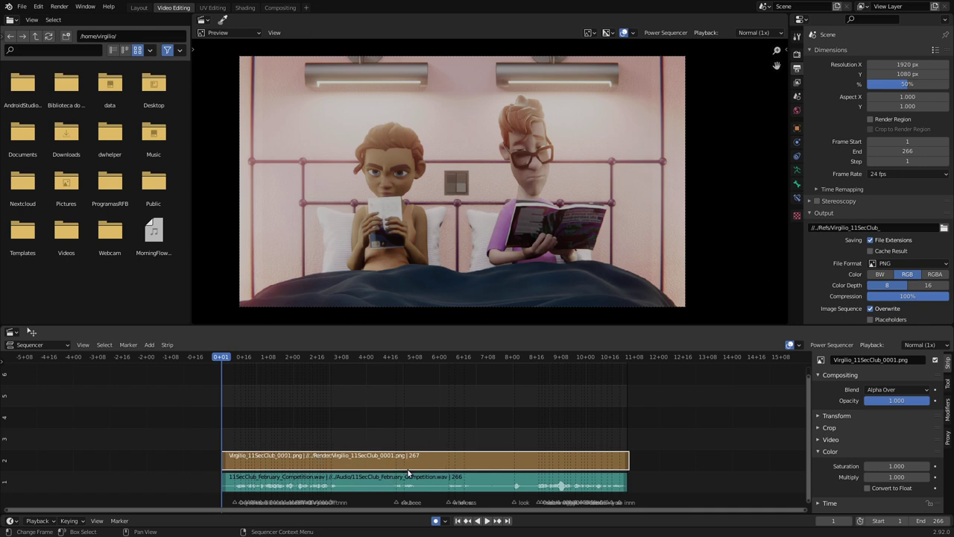
click(280, 7)
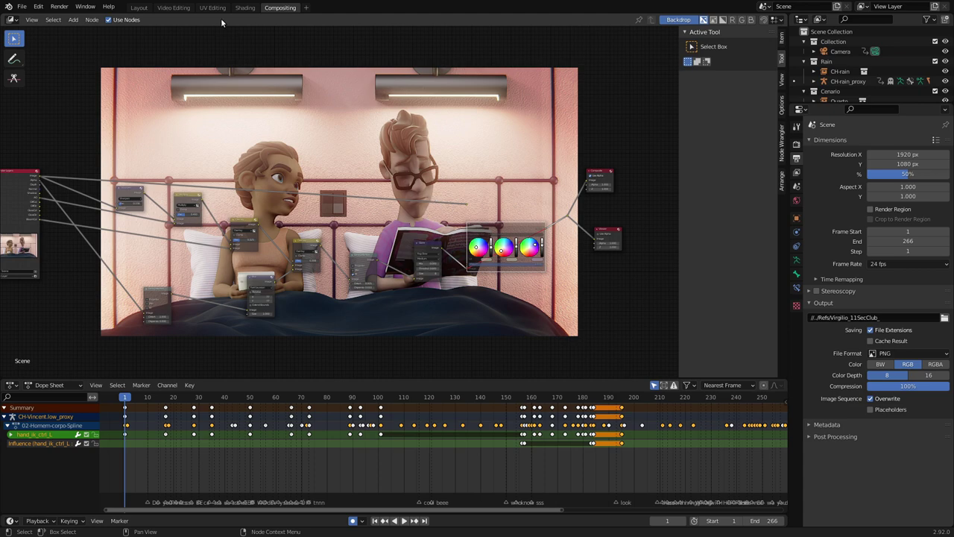
Look over the posed bedroom scene in Layout, then go back to the Video Editing strips
click(139, 8)
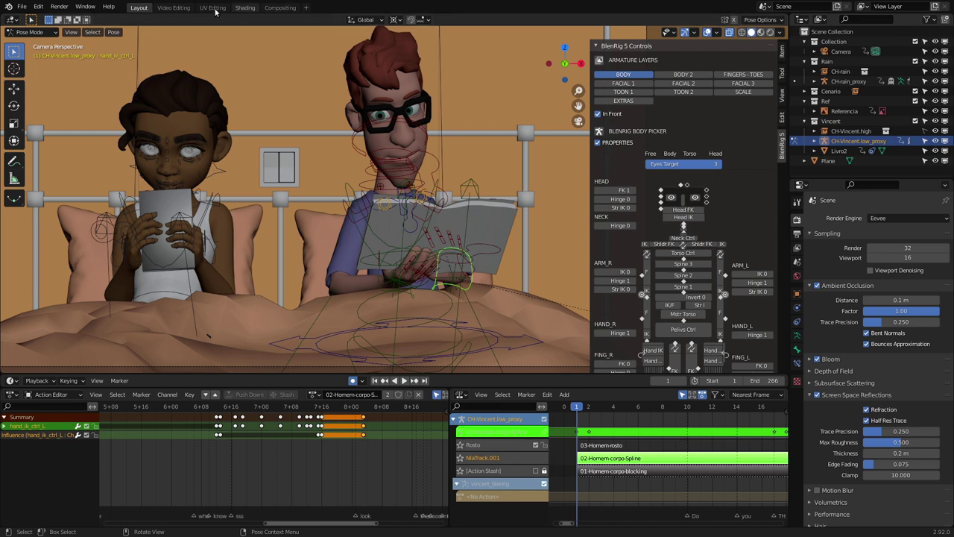
click(182, 8)
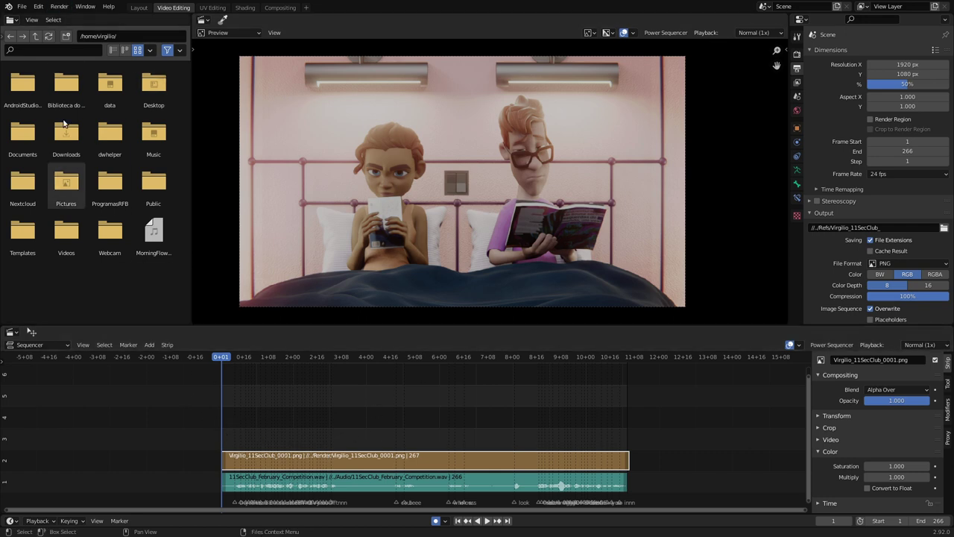
Change the output file format from PNG to FFmpeg Video
click(59, 7)
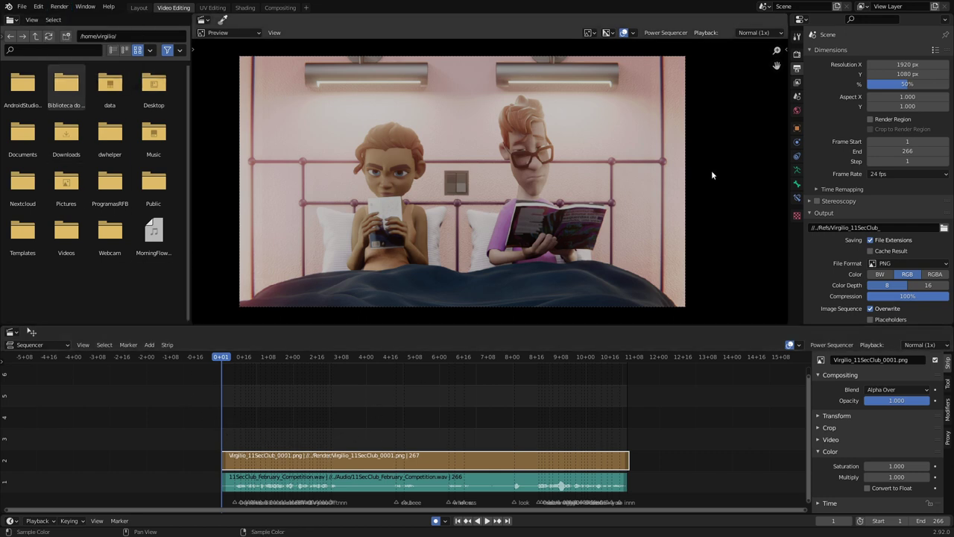
click(897, 264)
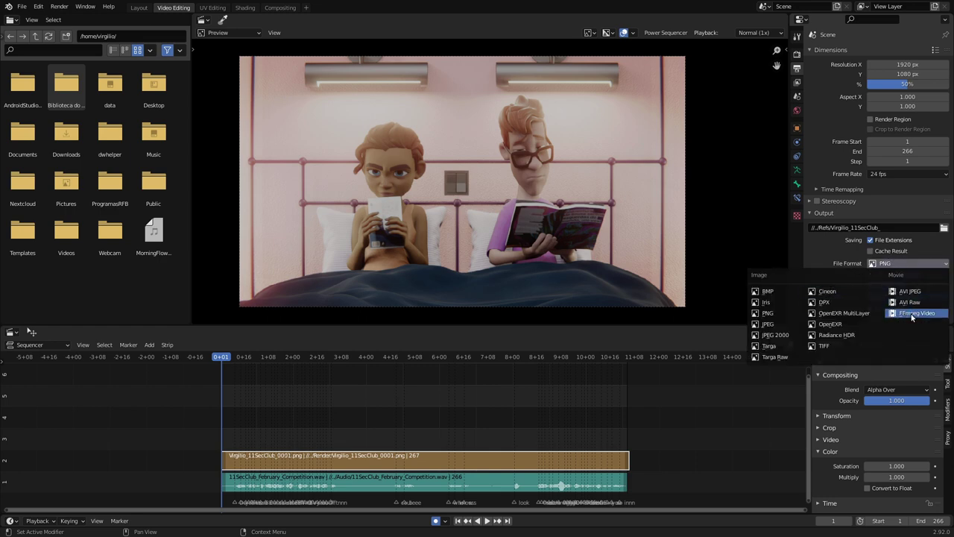
click(912, 313)
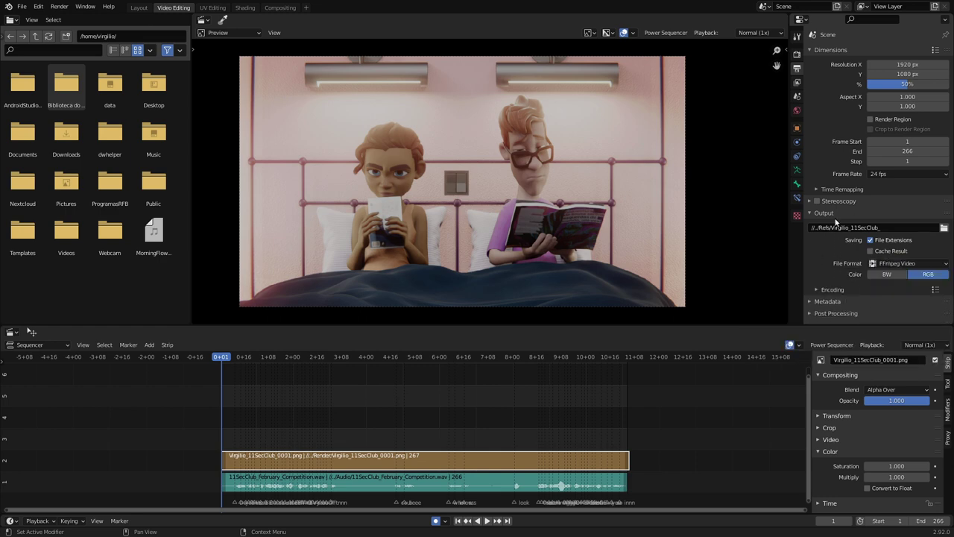
Confirm Matroska container with H.264 video and AAC audio, then render the animation
click(818, 288)
scroll(838, 117, down, 5)
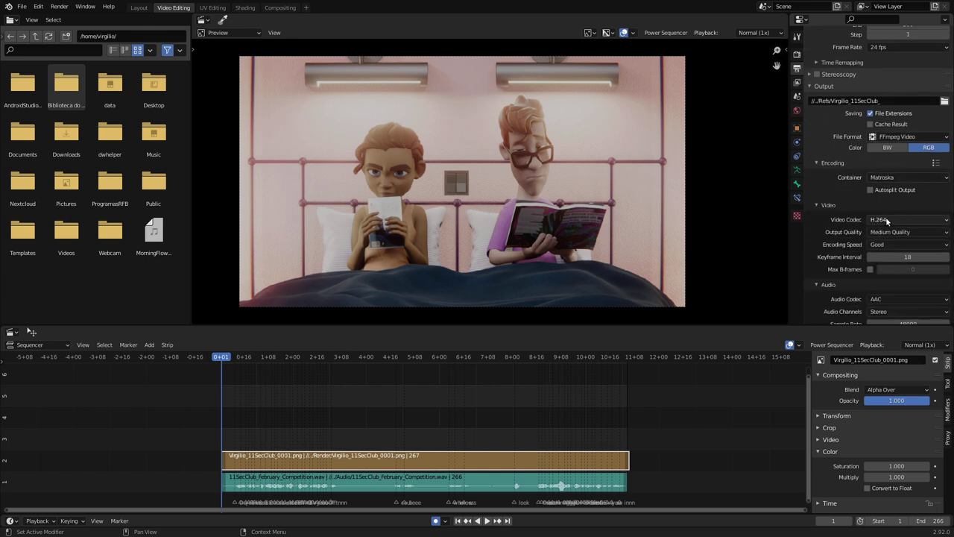
scroll(887, 223, down, 3)
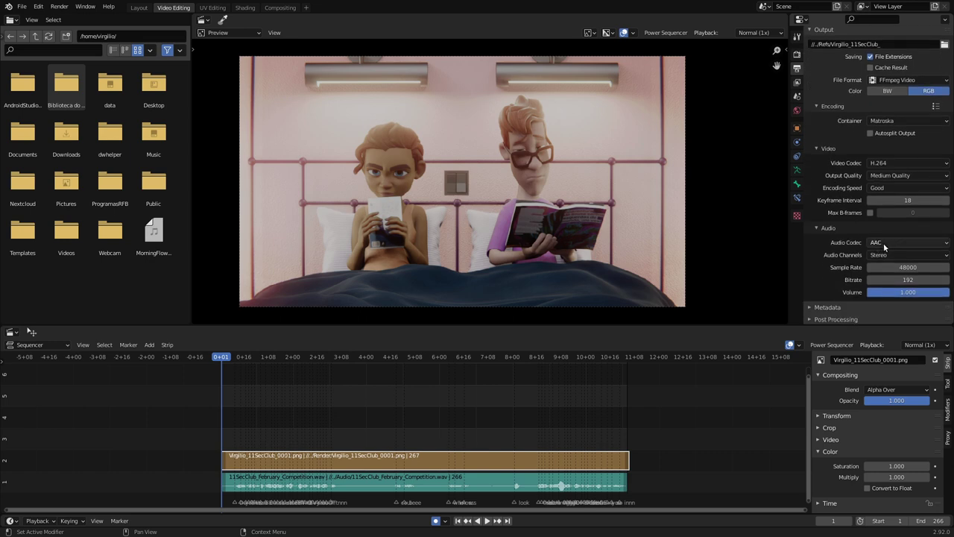
scroll(877, 238, up, 3)
scroll(865, 234, up, 3)
scroll(841, 227, up, 3)
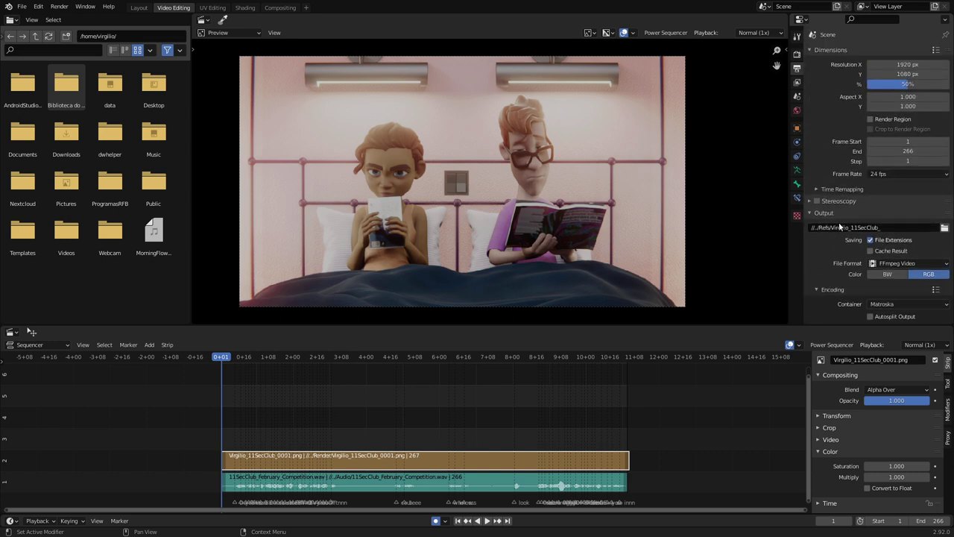
scroll(844, 209, down, 5)
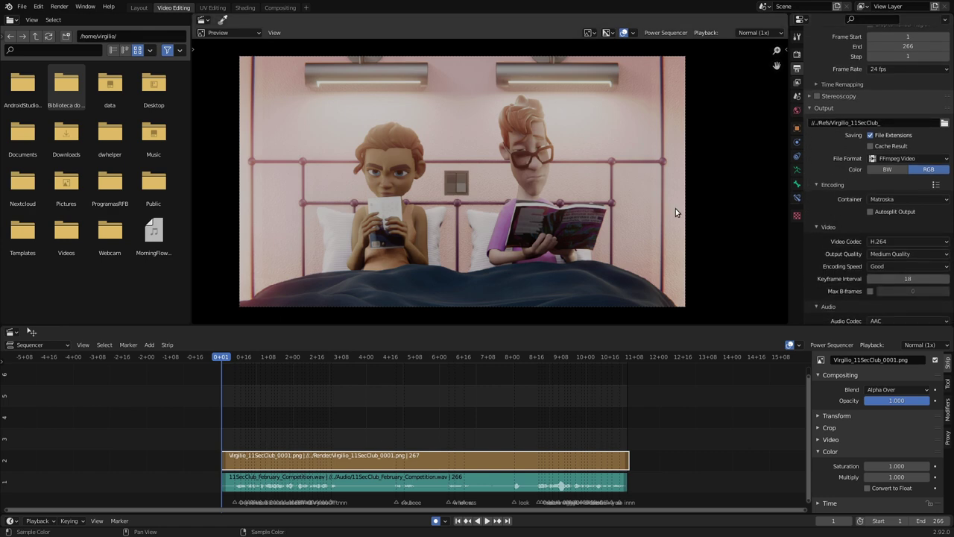
click(60, 6)
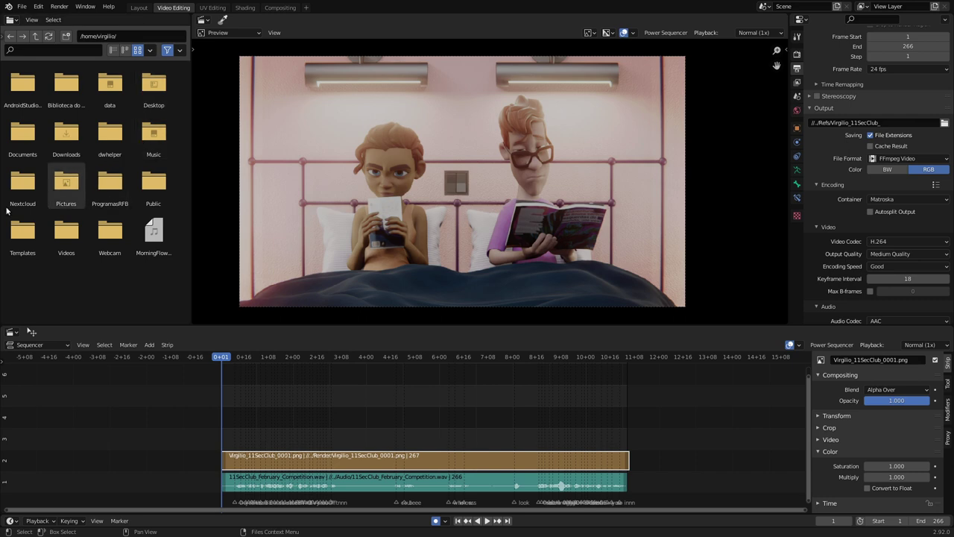
Find Virgilio_11SecClub_0001-0266.mkv in the Render folder and watch it playing in mpv
key(alt+Tab)
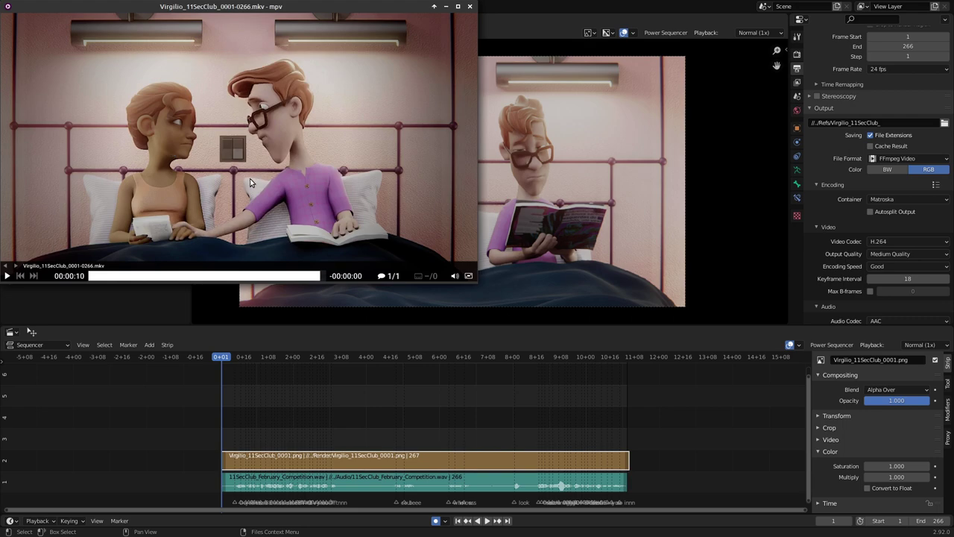
key(alt+Tab)
key(alt+Tab)
key(alt+Tab)
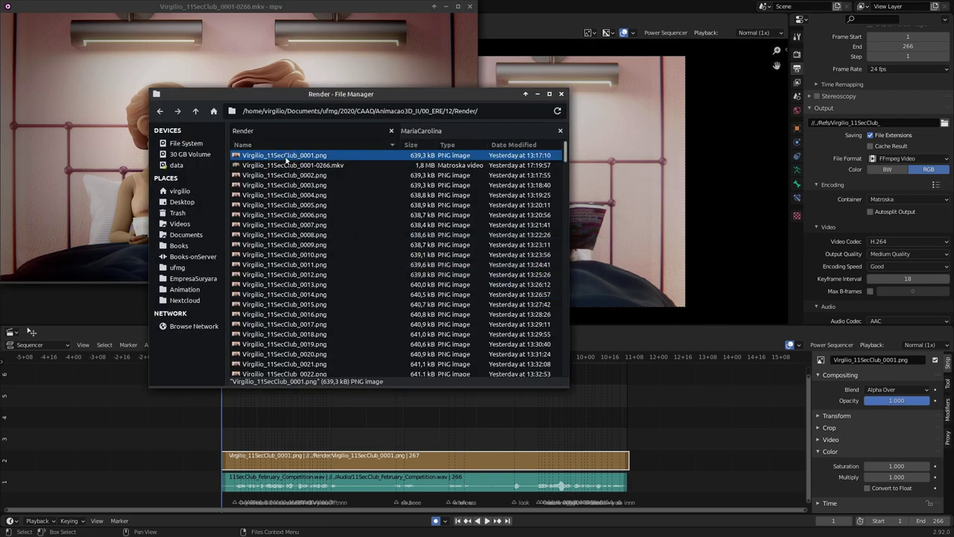
click(300, 167)
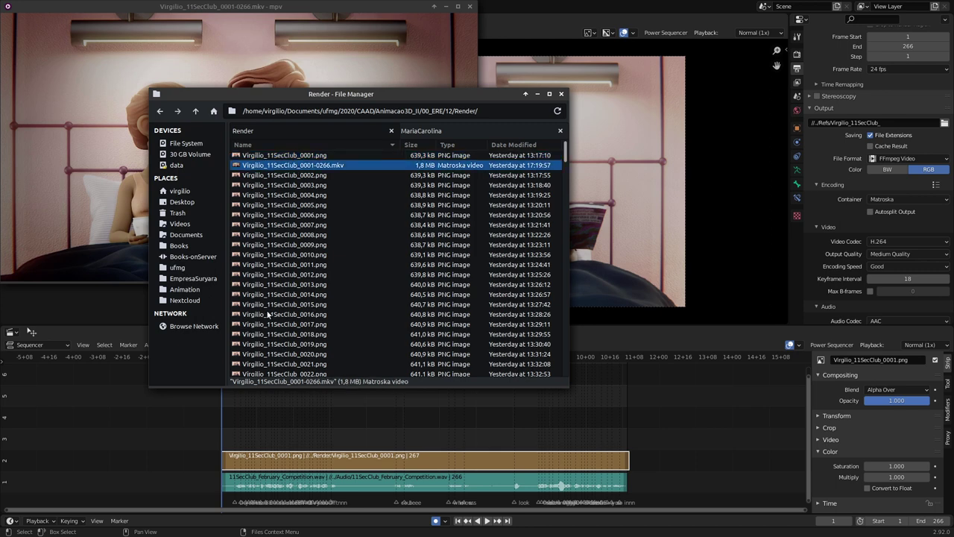
drag(327, 107, 436, 180)
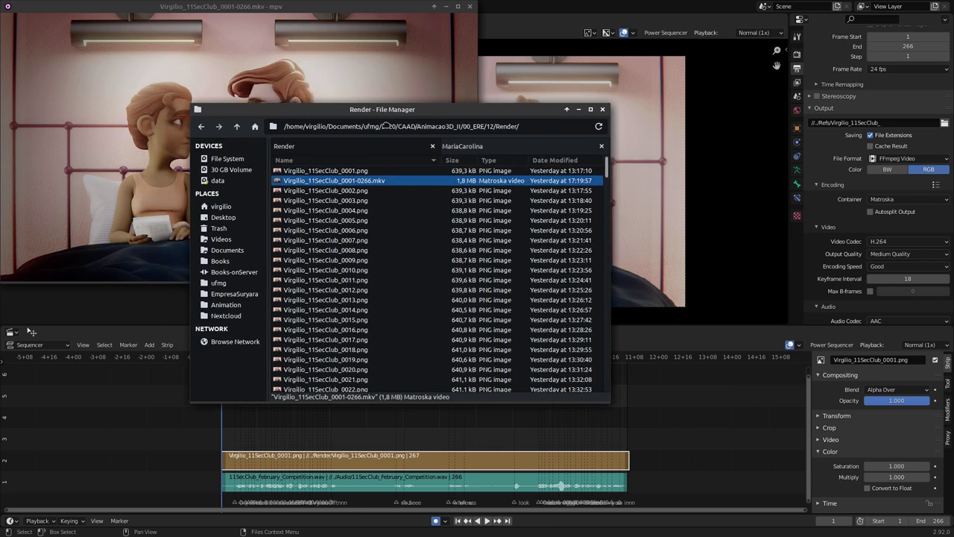
click(344, 6)
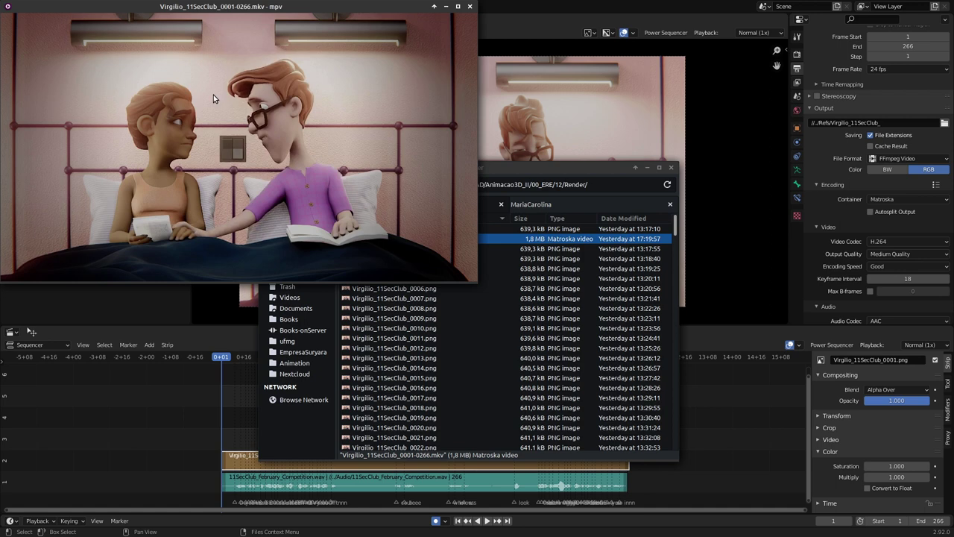